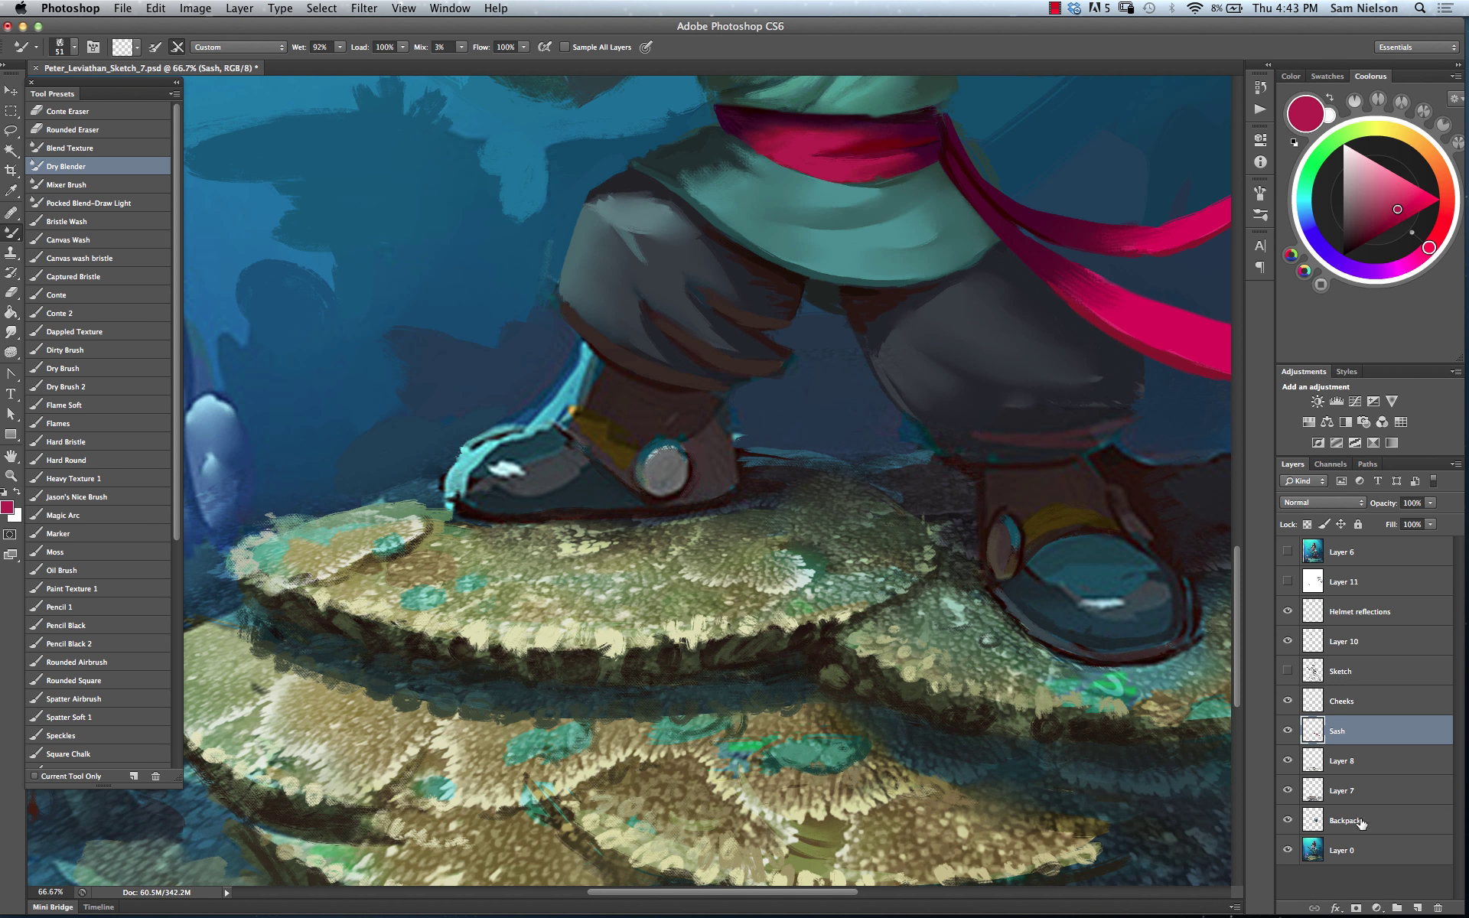
Make Layer 0 the active layer after checking its content, and load the Hard Bristle brush preset
left_click(1358, 848)
left_click(1289, 851)
left_click(1288, 851)
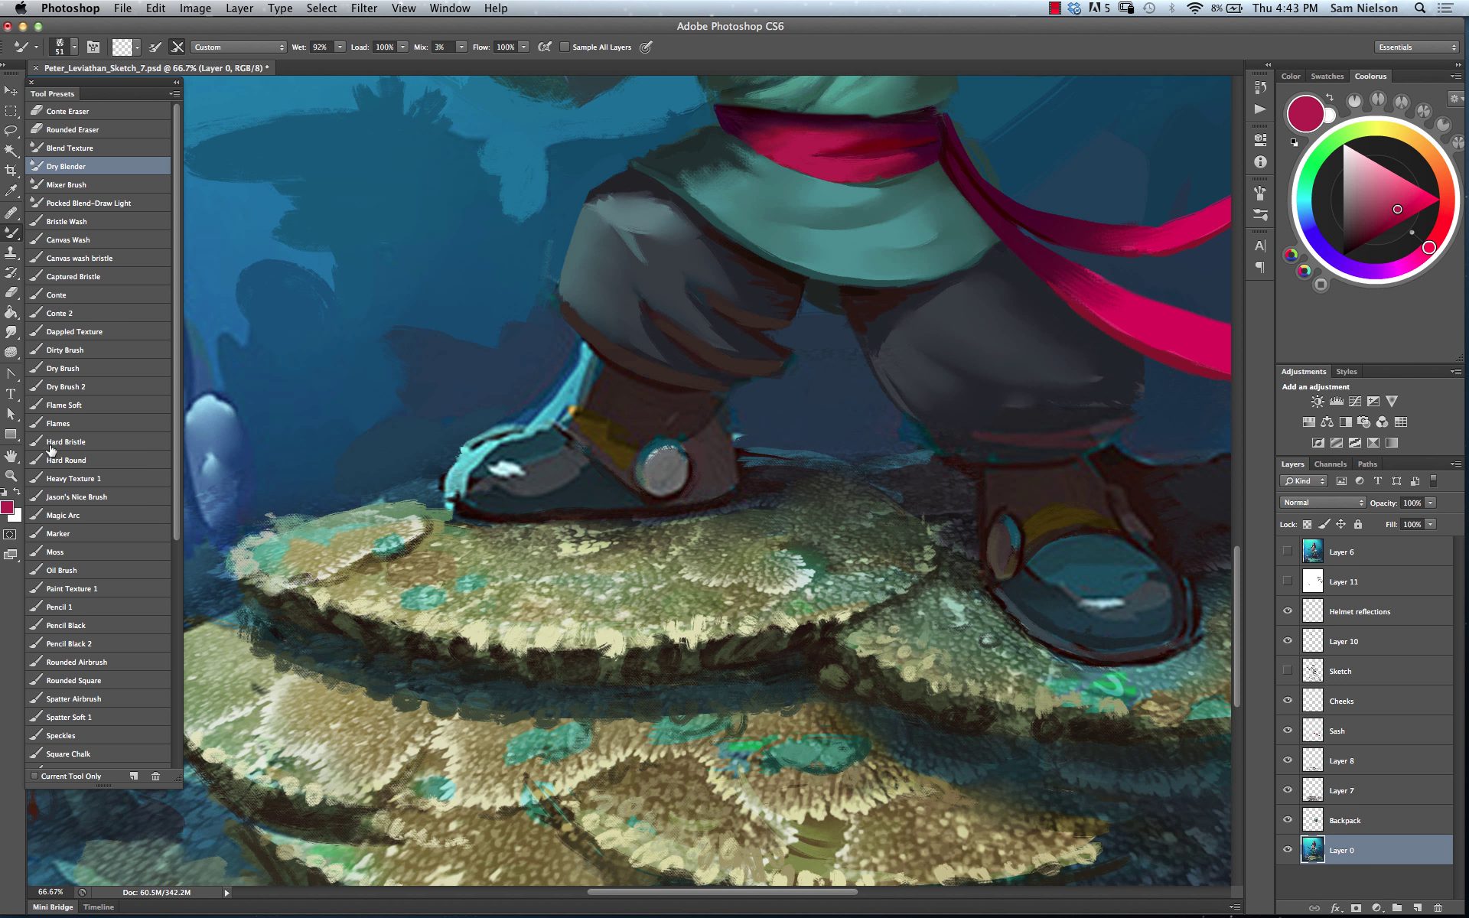
scroll(169, 300, "down", 5)
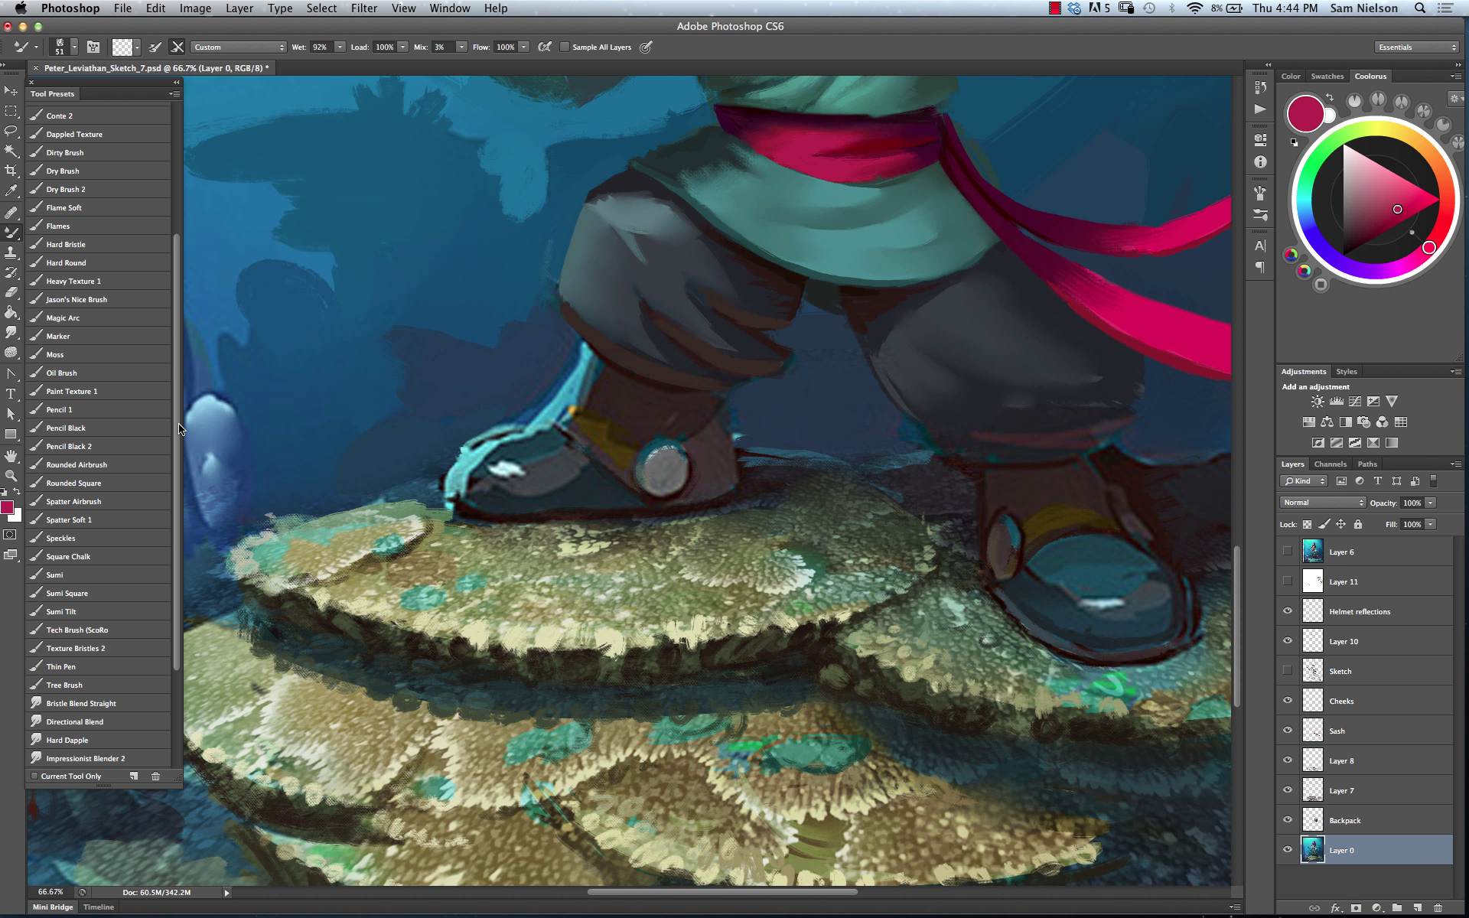
left_click(76, 242)
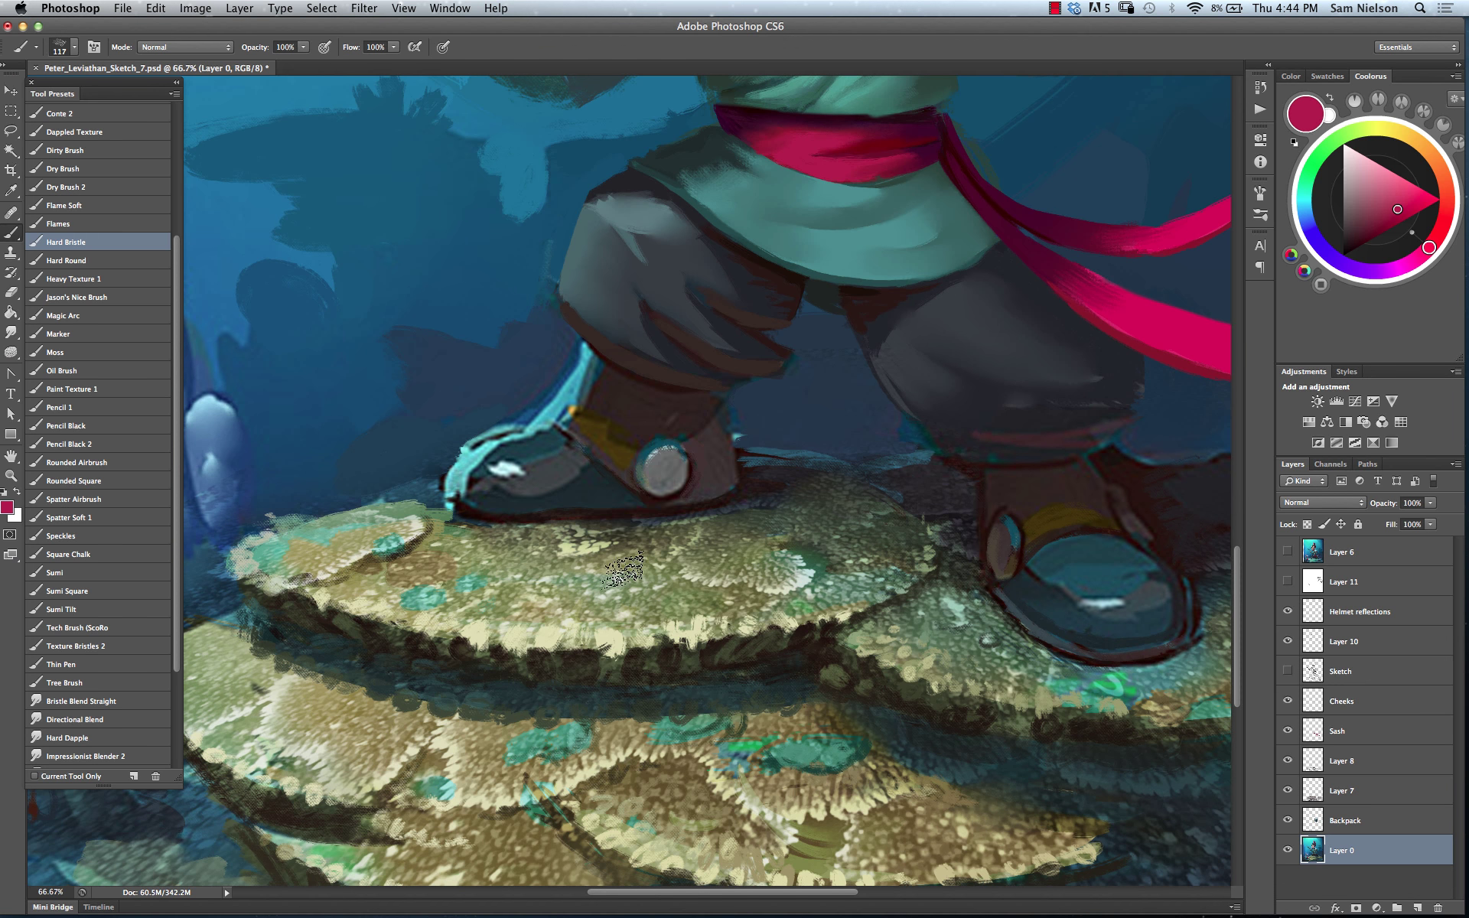
Reduce the brush to 62 px and touch up the left shoe's sole edge with sampled dark brown and slate
left_click(672, 507, "alt")
left_click_drag(623, 508, 656, 497)
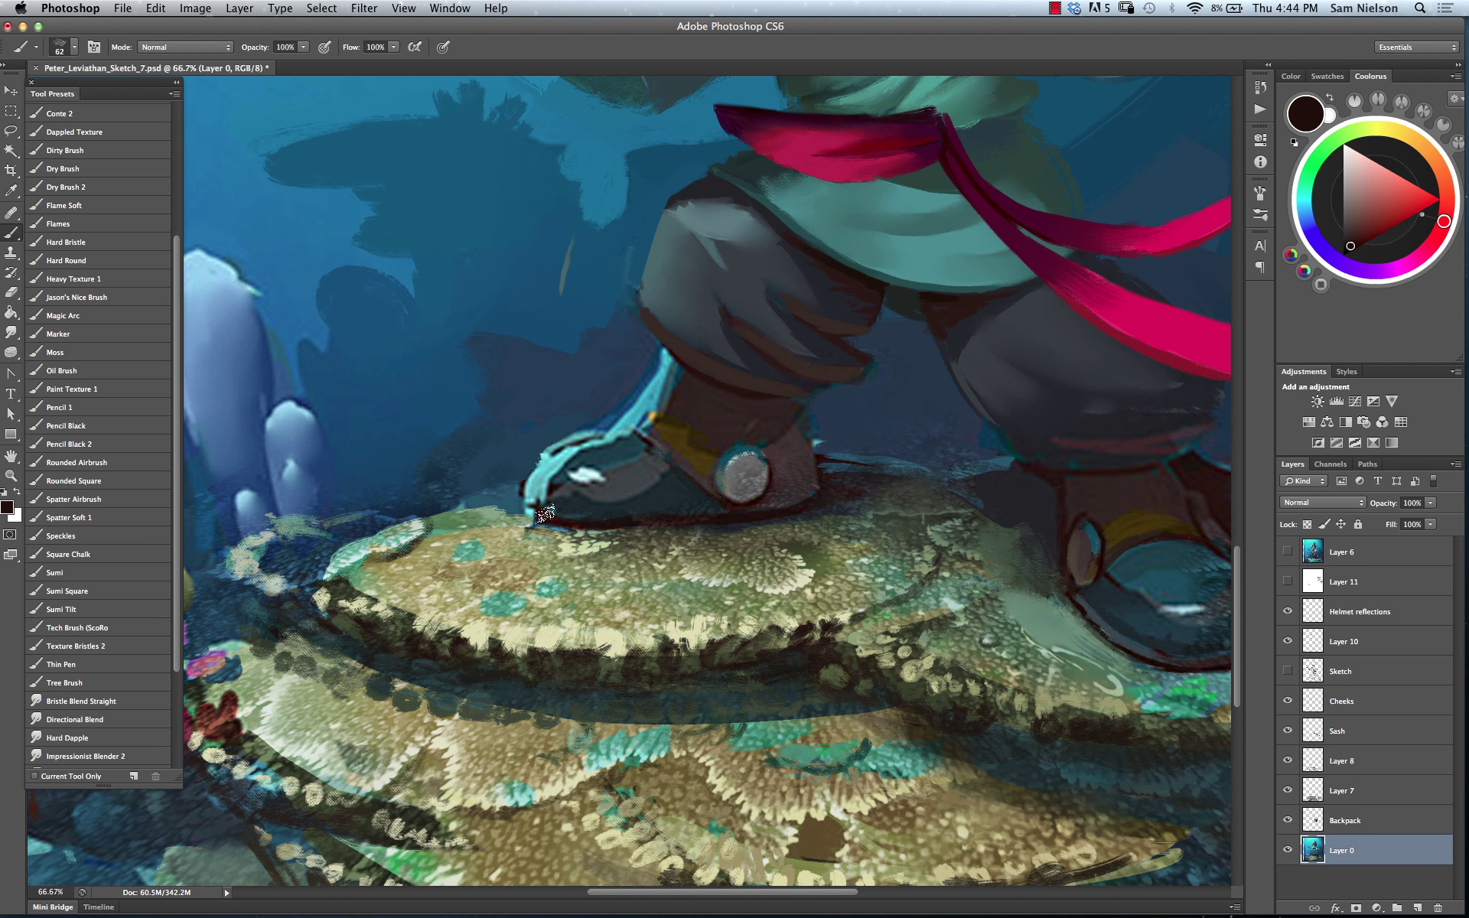
scroll(540, 512, "right", 3)
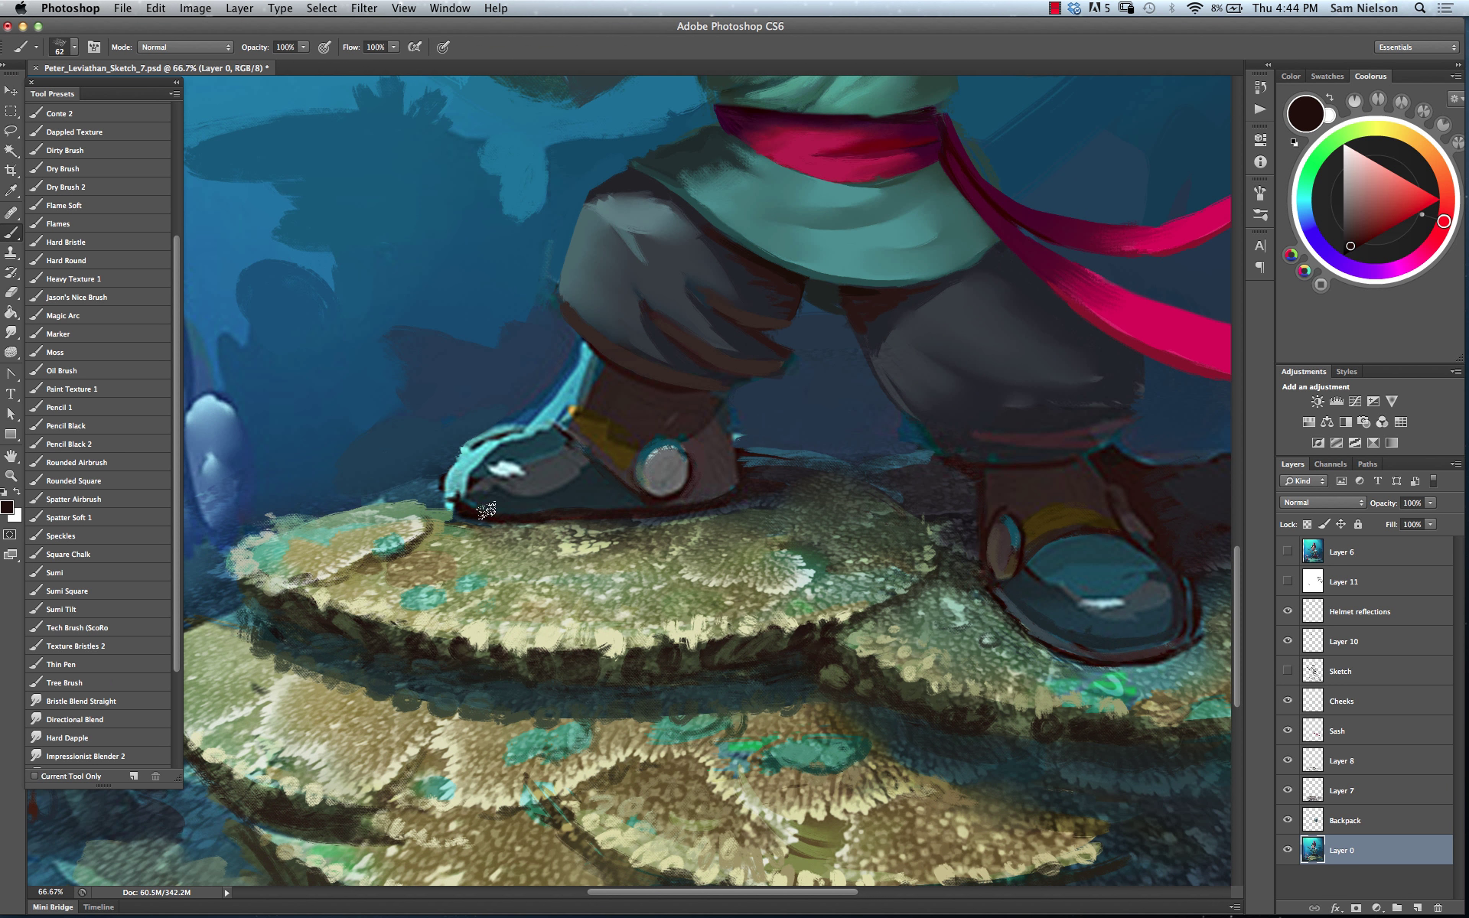
left_click(593, 489, "alt")
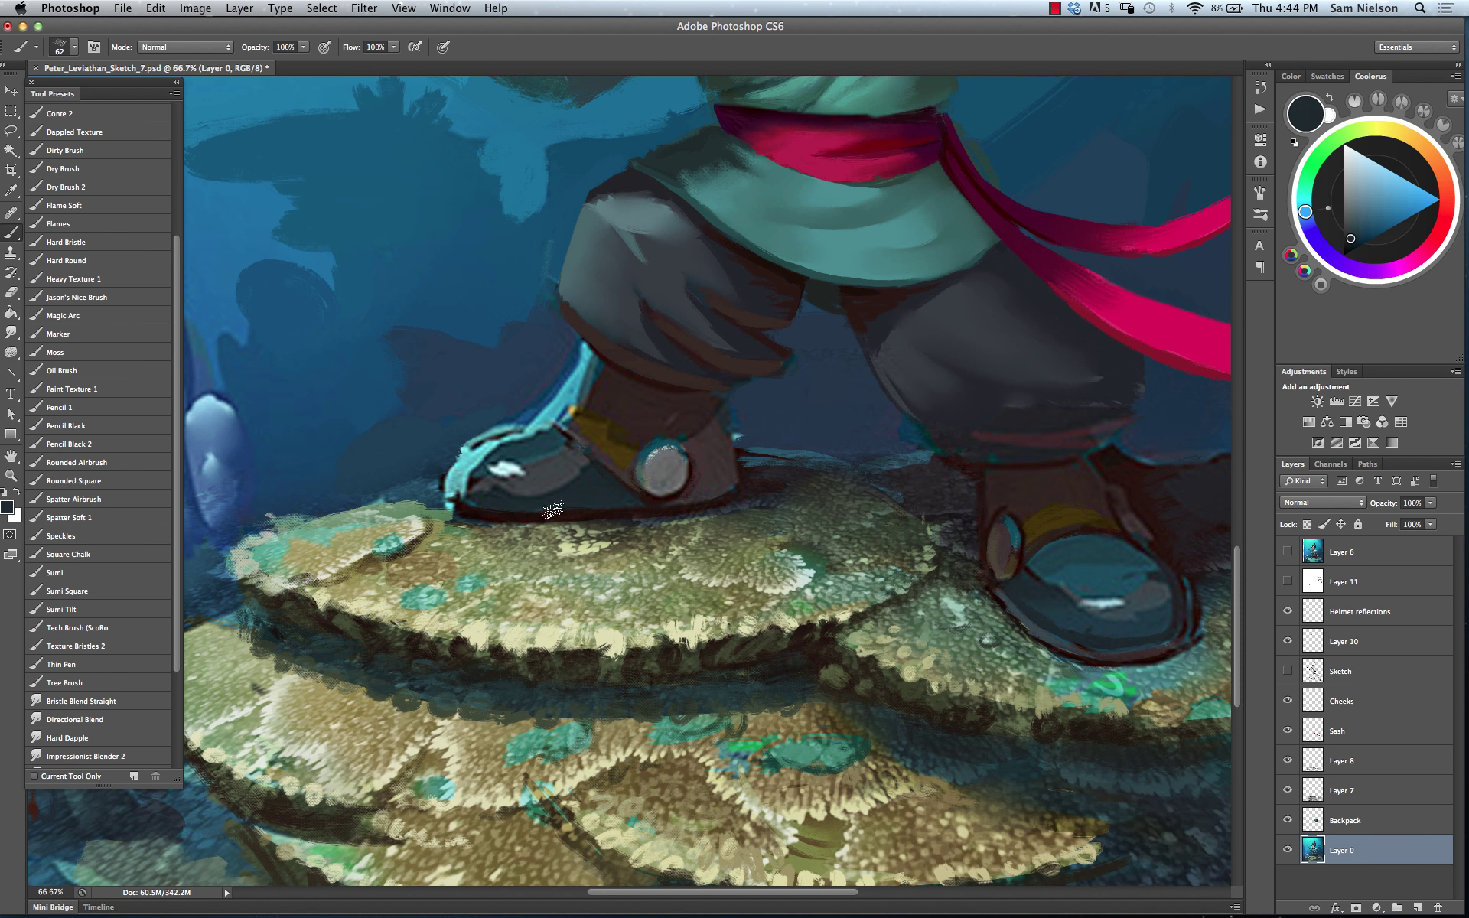
left_click(492, 485, "alt")
key("super+shift+n")
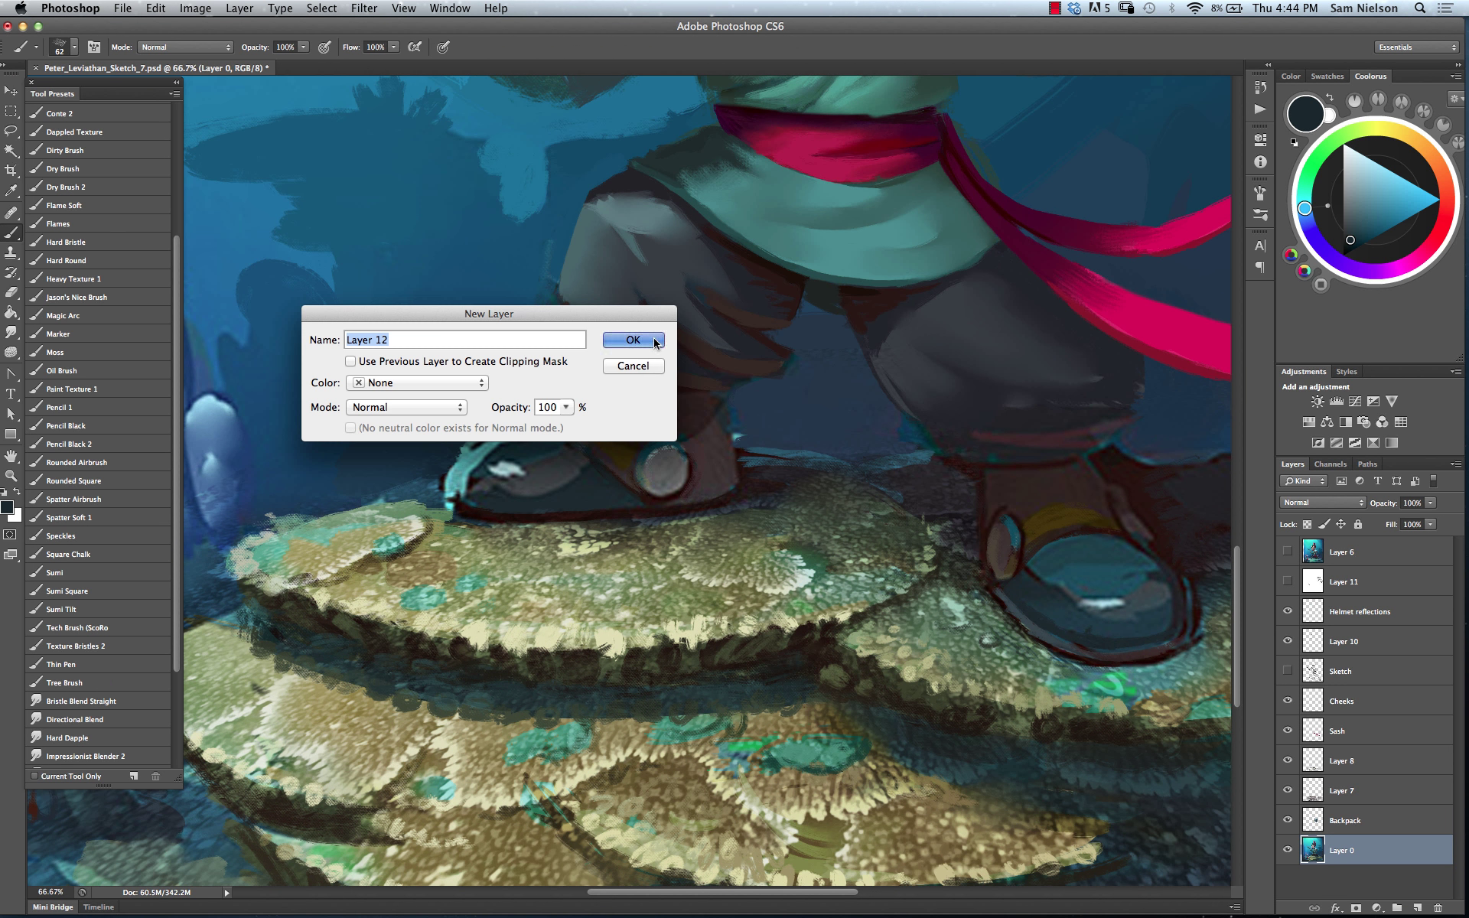
key("Return")
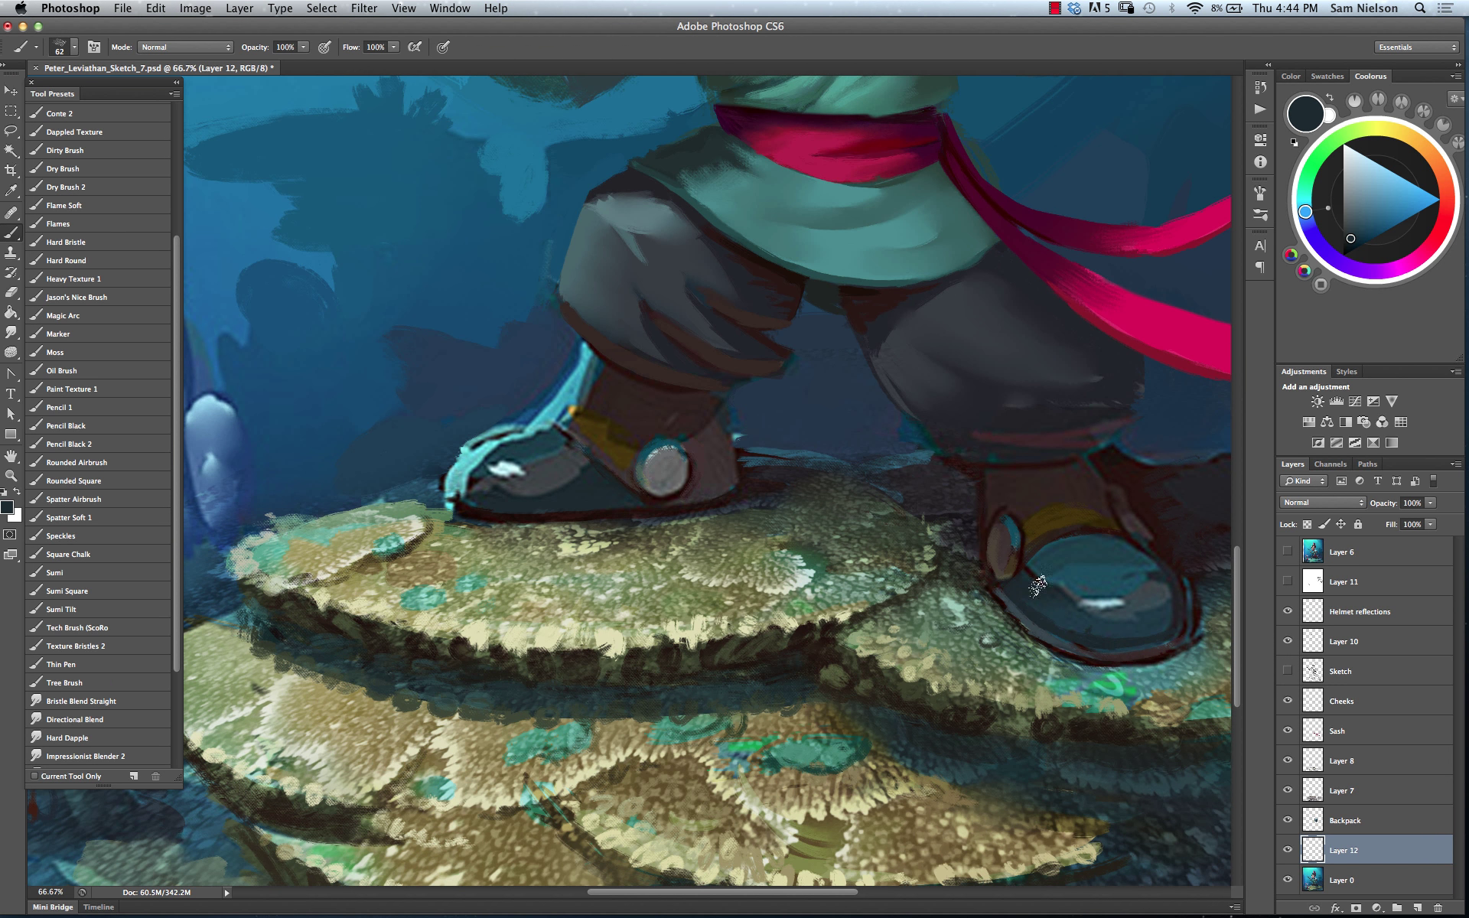
key("super+z")
Paint over the cyan rim highlight on the left shoe's toe with dark slate and teal sampled from the shoe
left_click(501, 501, "alt")
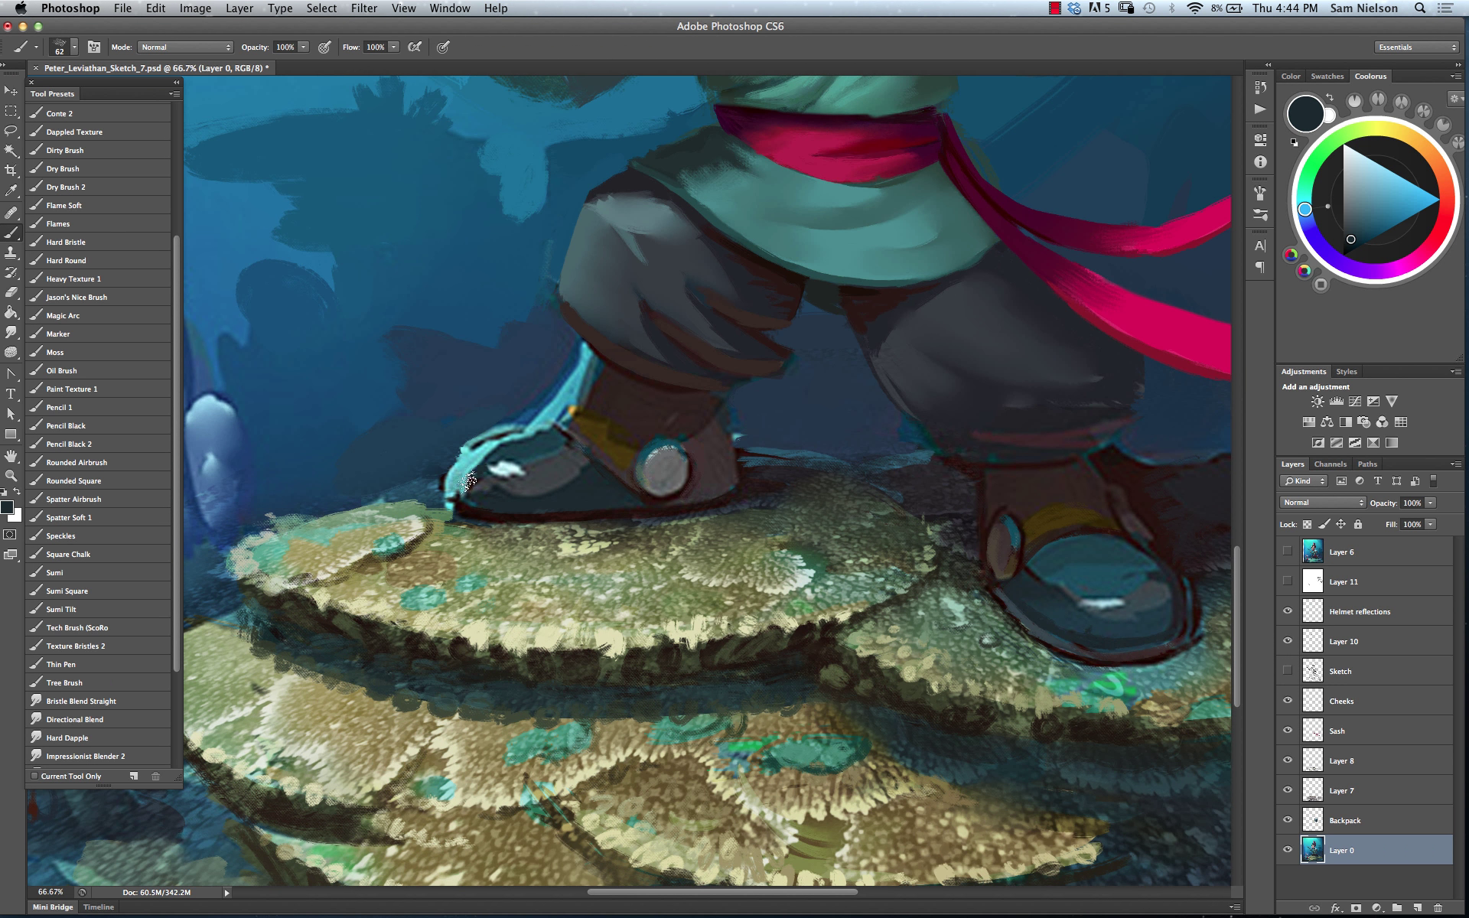
mouse_move(475, 470)
left_mouse_down()
mouse_move(522, 444)
mouse_move(475, 446)
mouse_move(541, 420)
mouse_move(470, 450)
mouse_move(463, 488)
mouse_move(454, 467)
mouse_move(453, 495)
mouse_move(479, 489)
mouse_move(462, 459)
left_mouse_up()
left_click(546, 441, "alt")
left_click(463, 486, "alt")
left_click(468, 458, "alt")
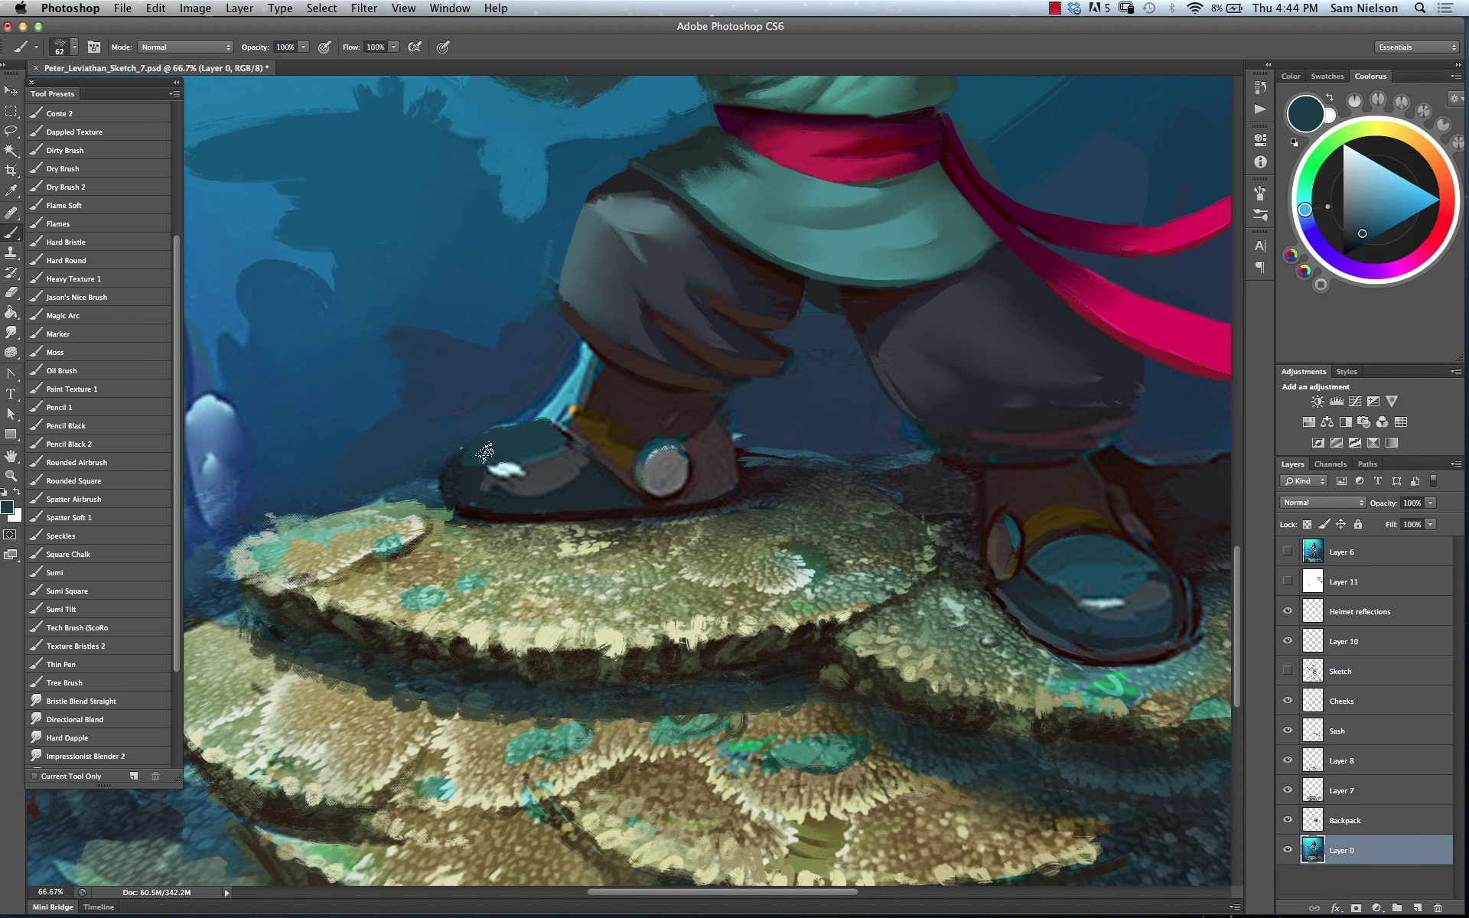
Cover the grey patch on the left shoe's side with sampled dark slate and redefine the sole line in dark maroon
left_click(583, 486, "alt")
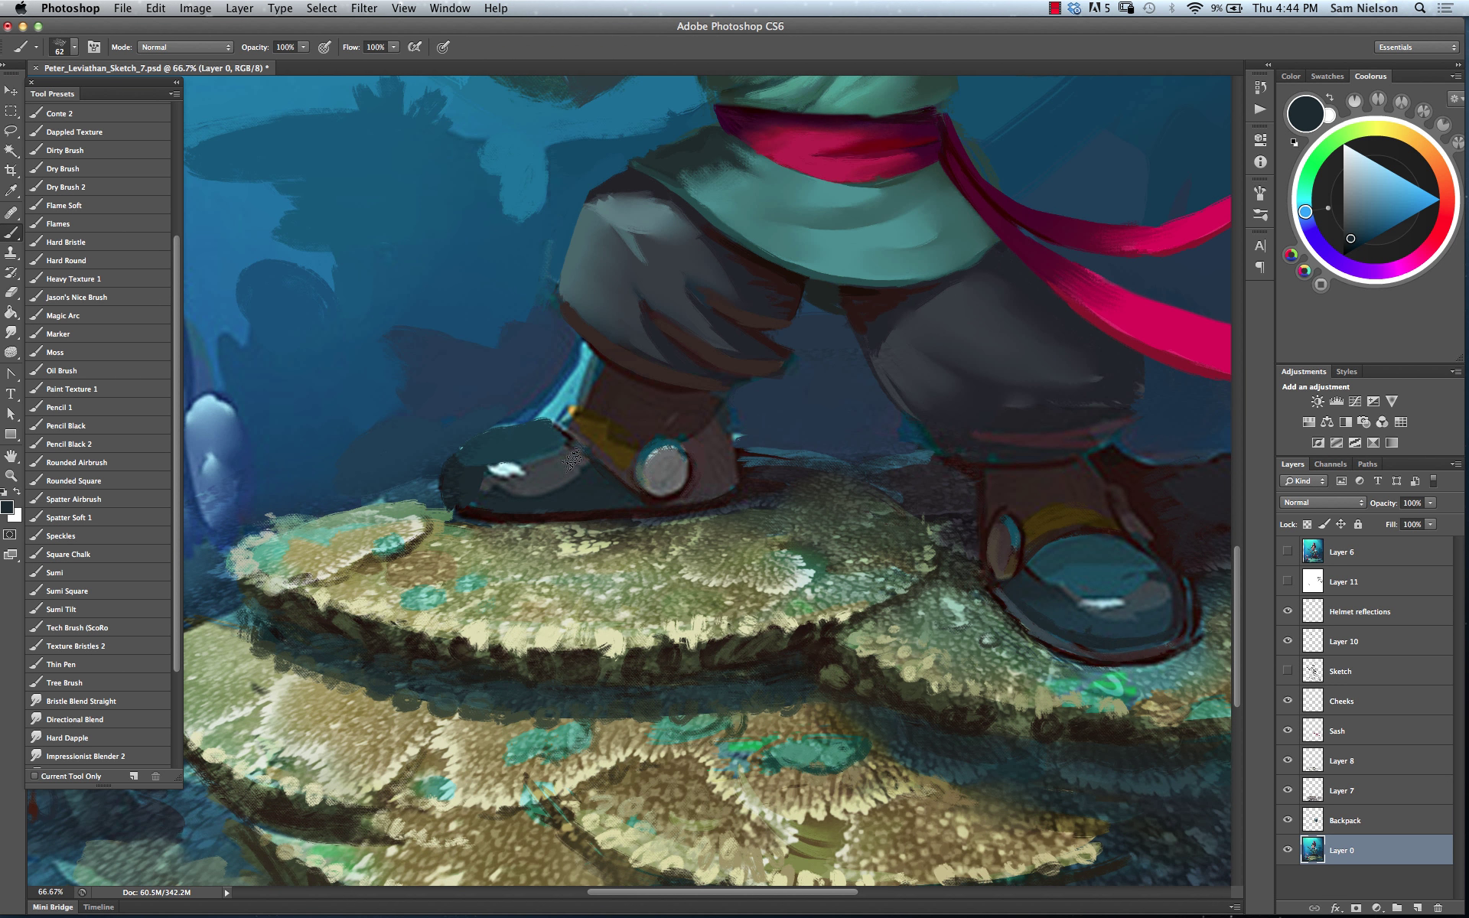
mouse_move(560, 474)
left_mouse_down()
mouse_move(479, 482)
mouse_move(571, 463)
left_mouse_up()
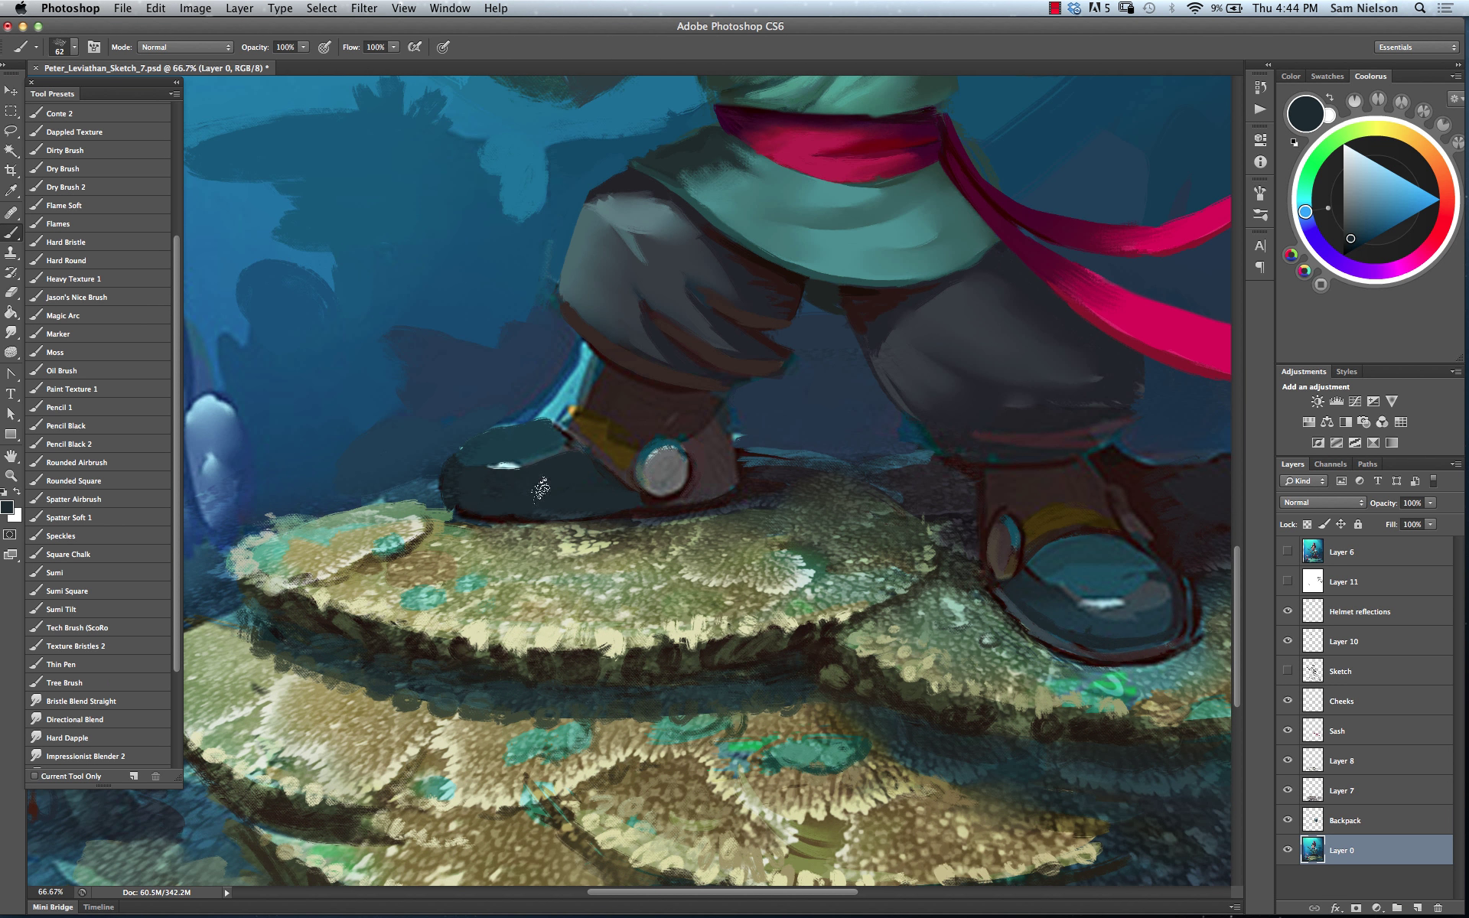
left_click(639, 504, "alt")
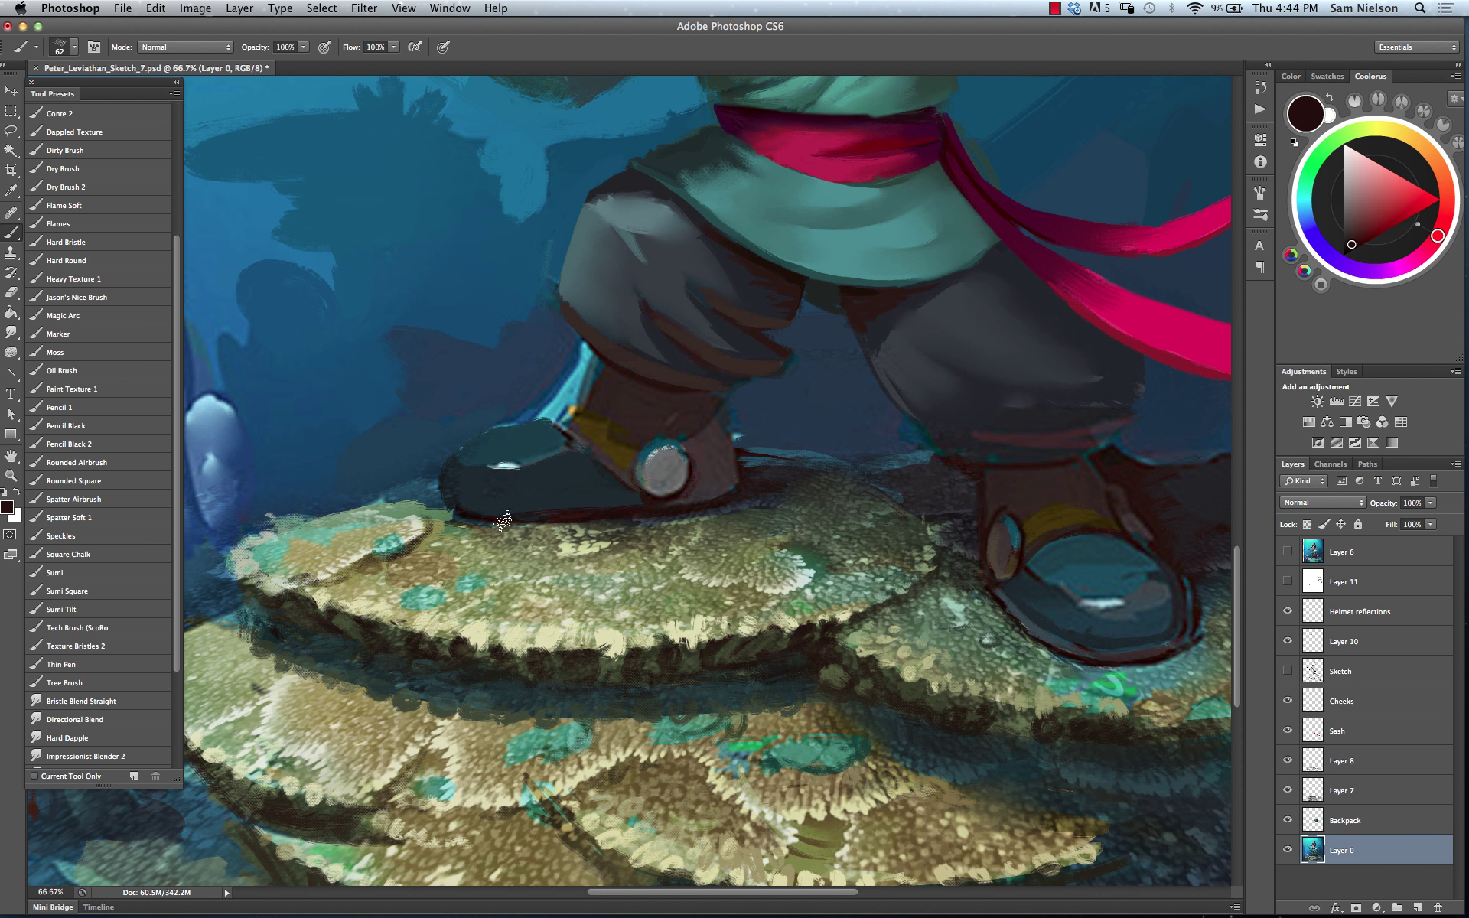
Trim the left shoe's toe outline with sampled background blues, then pick up the shoe's dark teal
left_click(438, 456, "alt")
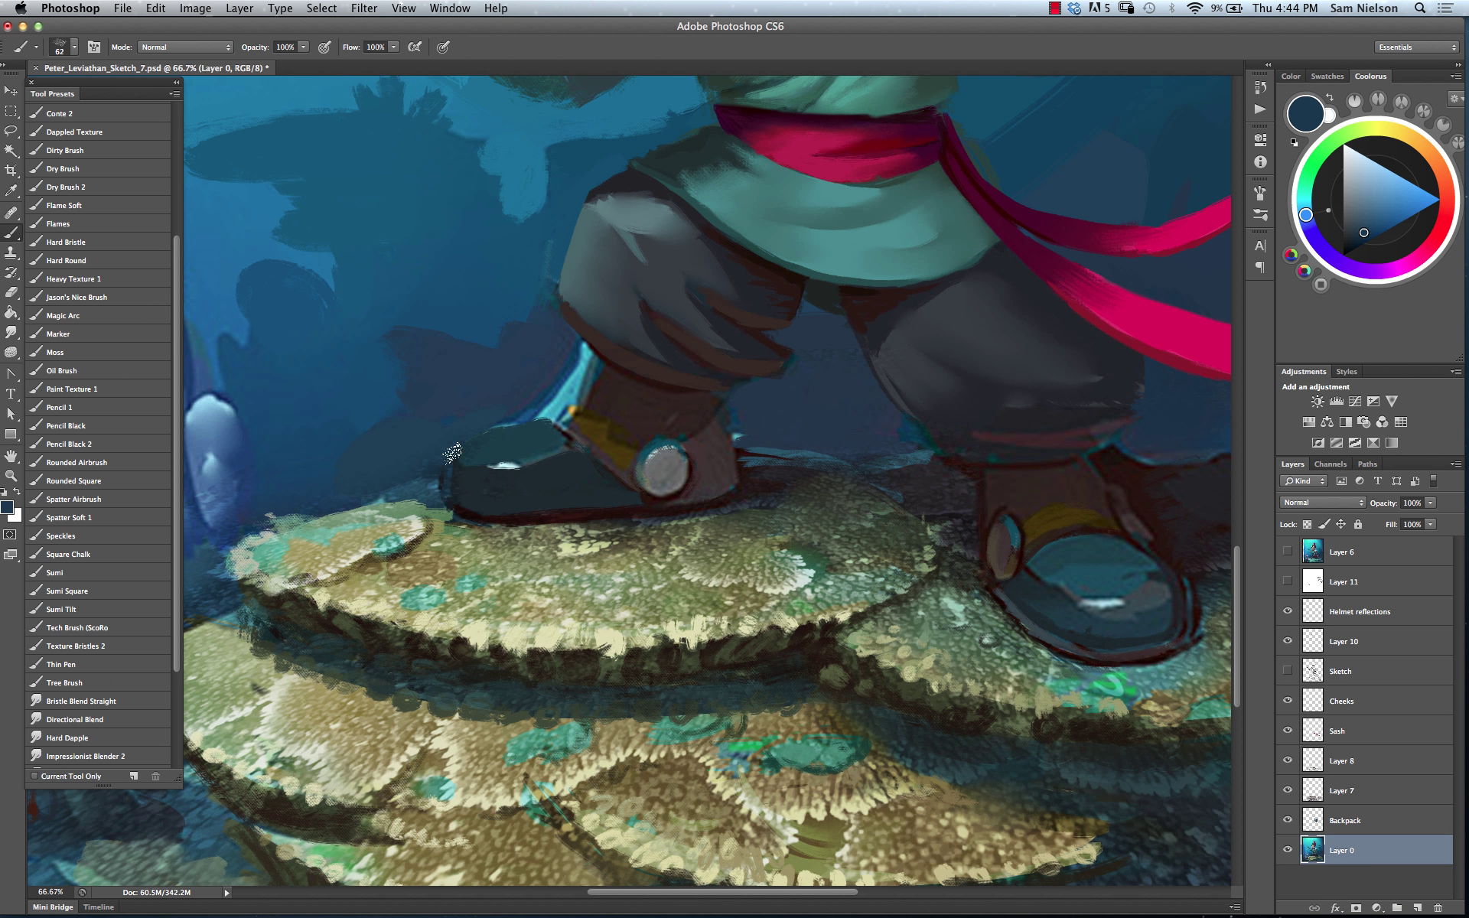
left_click(444, 477, "alt")
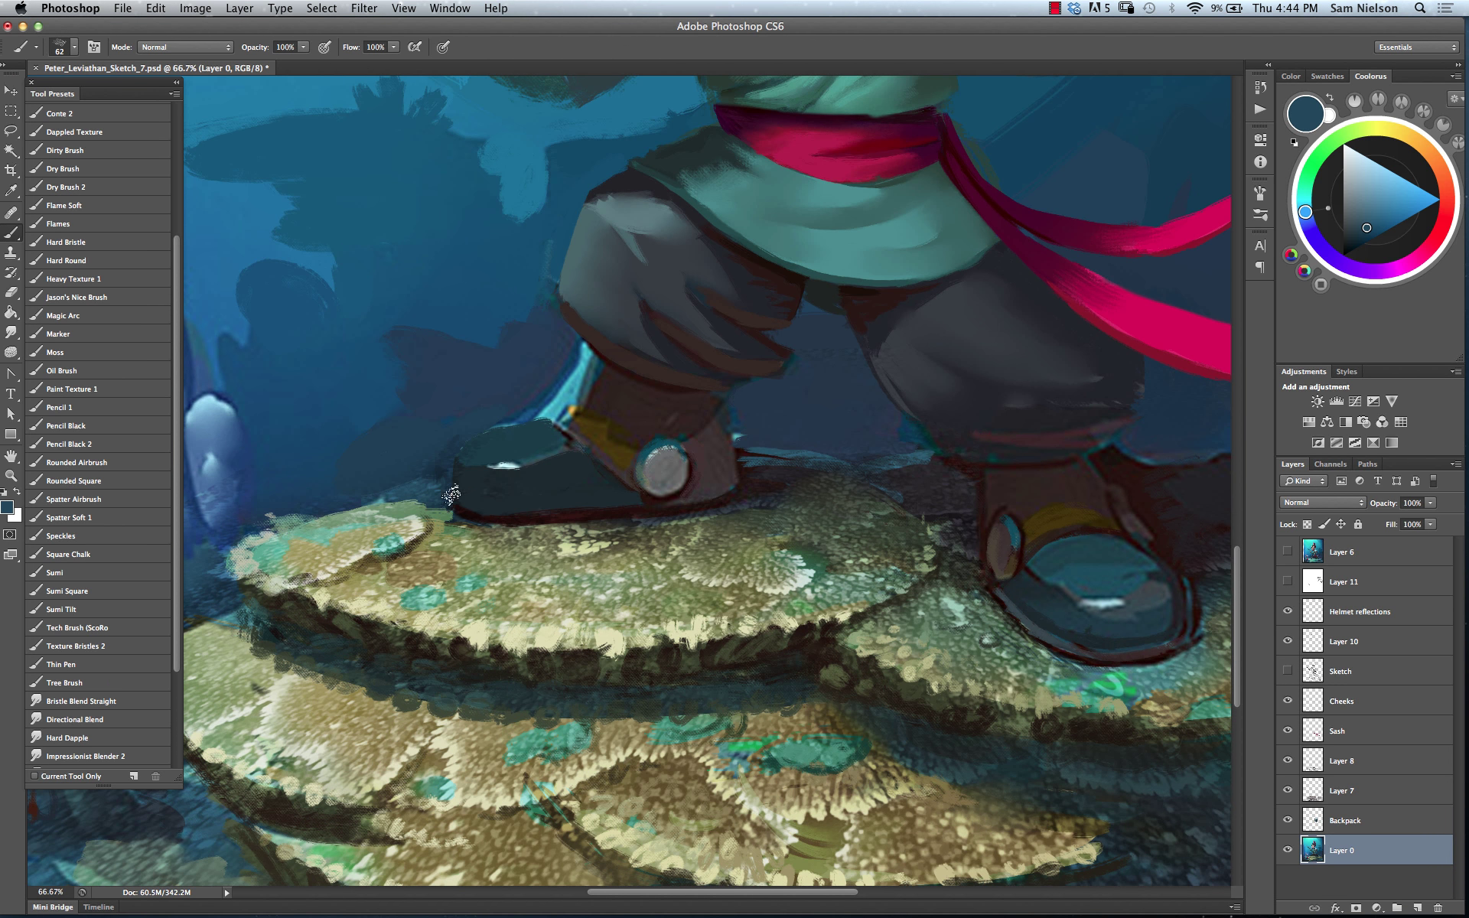
left_click(521, 441, "alt")
Replace the cyan highlight behind the left ankle with background blue and the boot's sampled dark brown
left_click(522, 393, "alt")
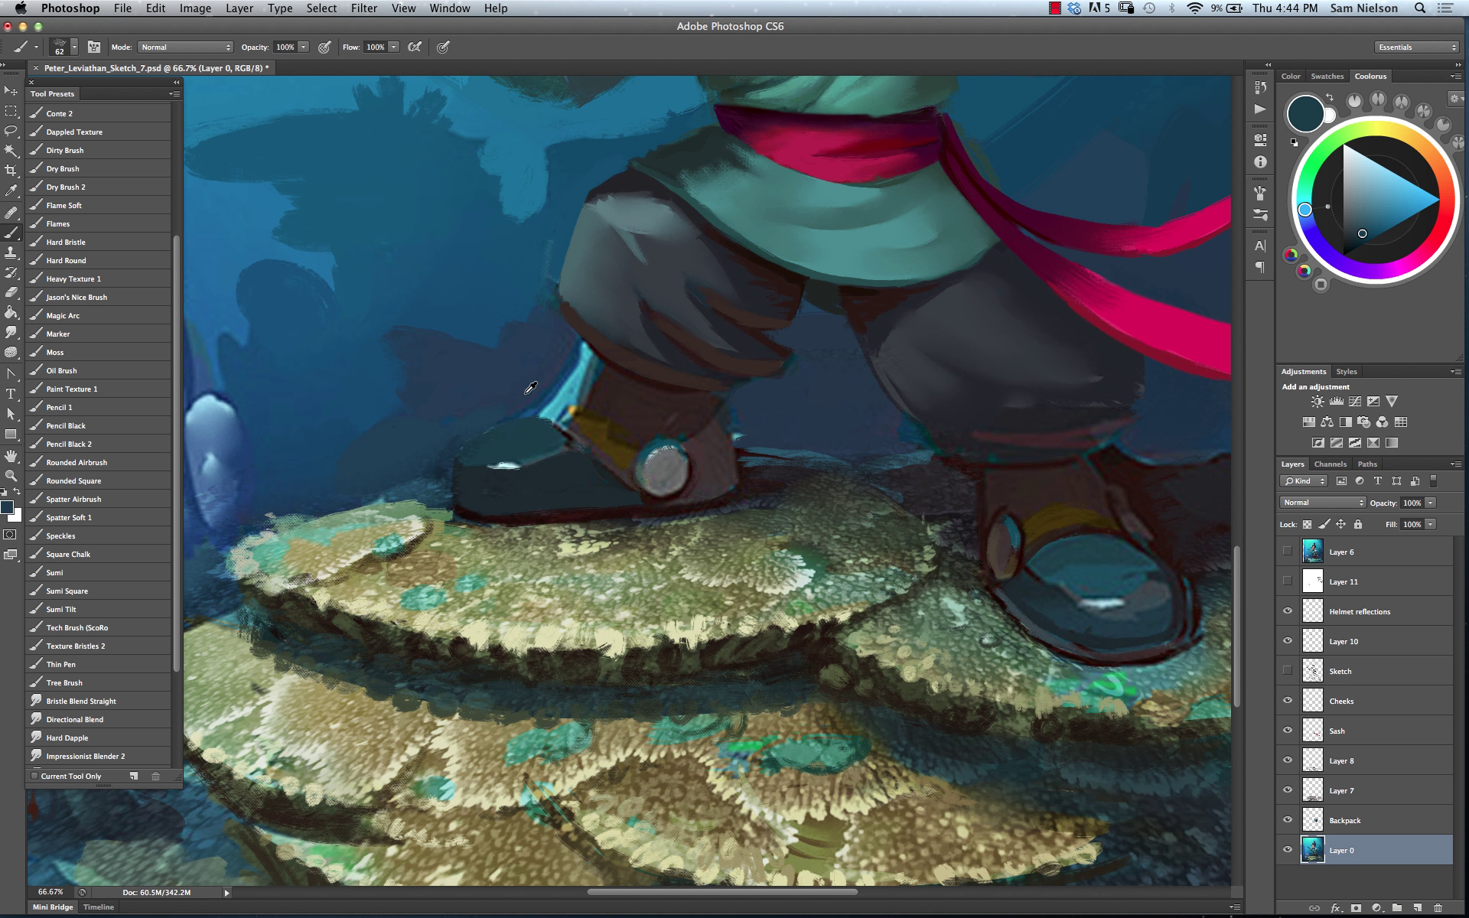
left_click(622, 402, "alt")
mouse_move(597, 366)
left_mouse_down()
mouse_move(546, 407)
mouse_move(558, 400)
mouse_move(561, 422)
mouse_move(601, 373)
left_mouse_up()
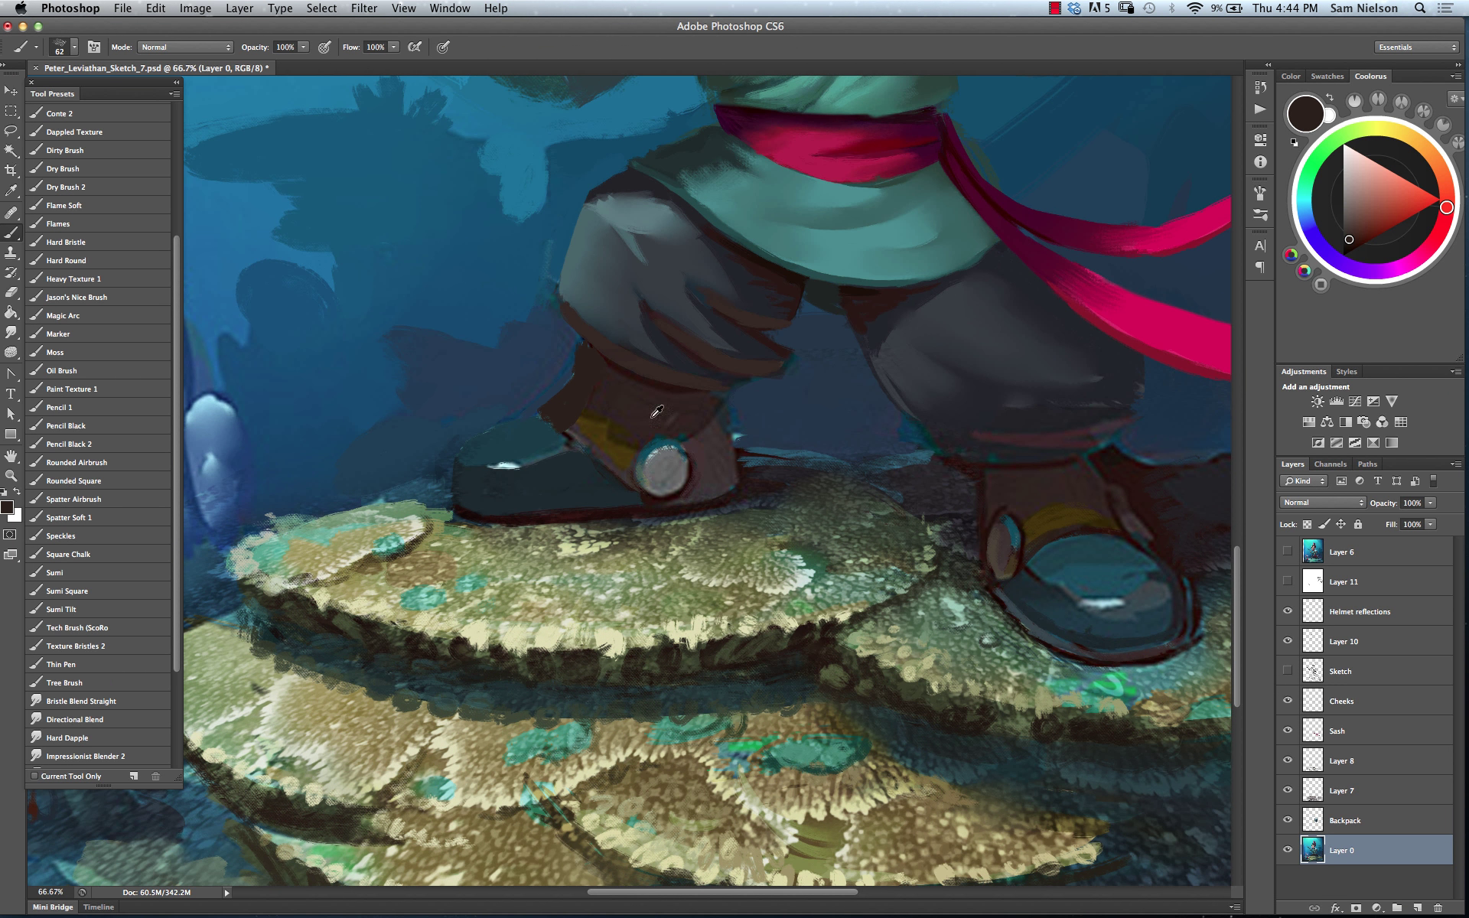
Extend the left boot's strap in sampled ochre and outline both of its edges in dark maroon
left_click(599, 436, "alt")
left_click_drag(554, 401, 604, 444)
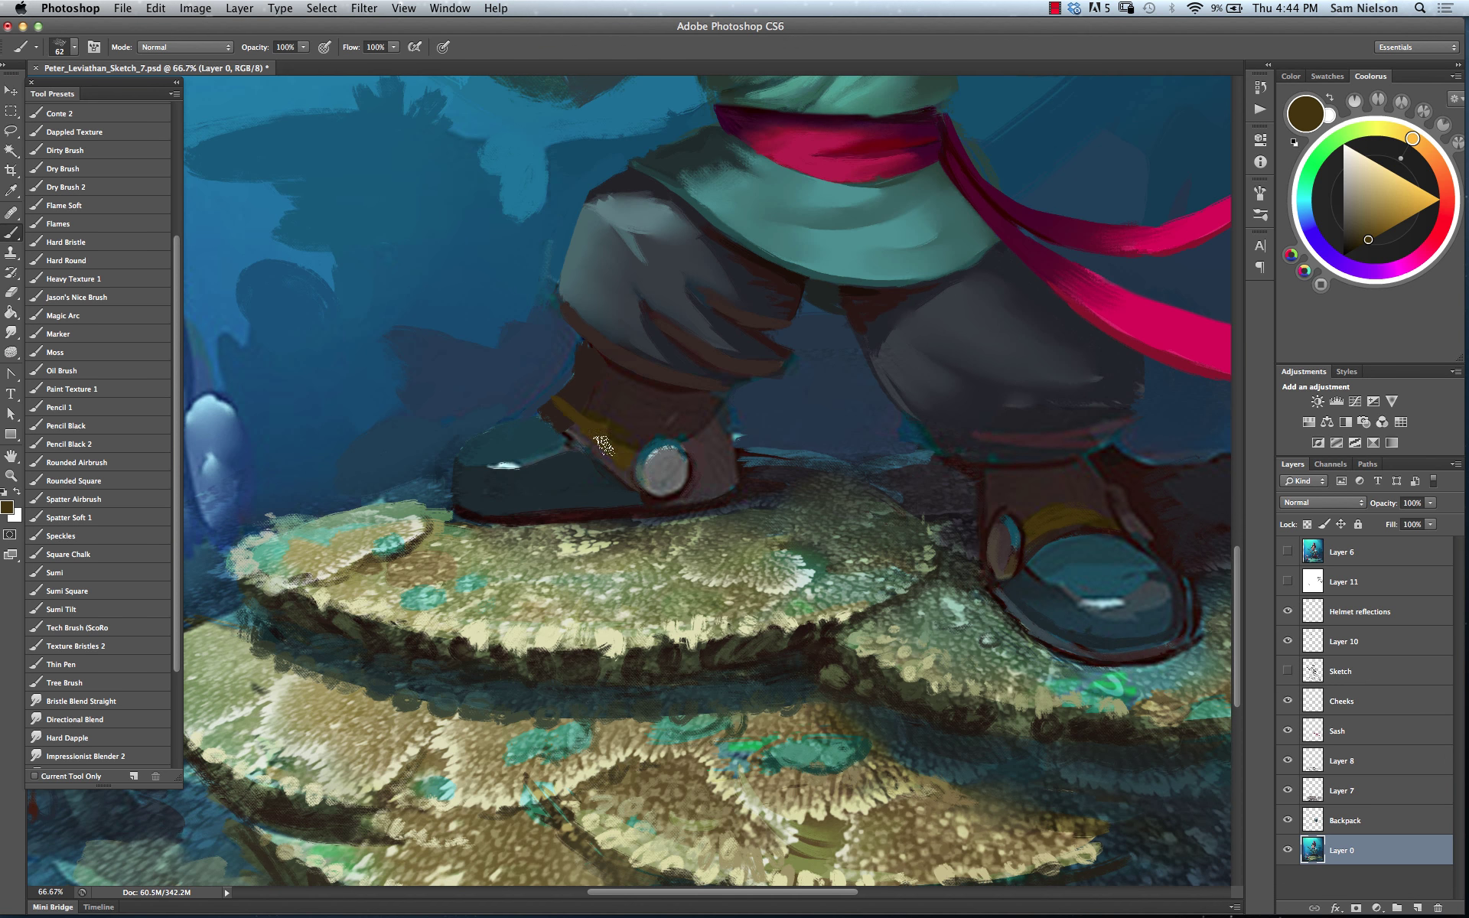
left_click(627, 371, "alt")
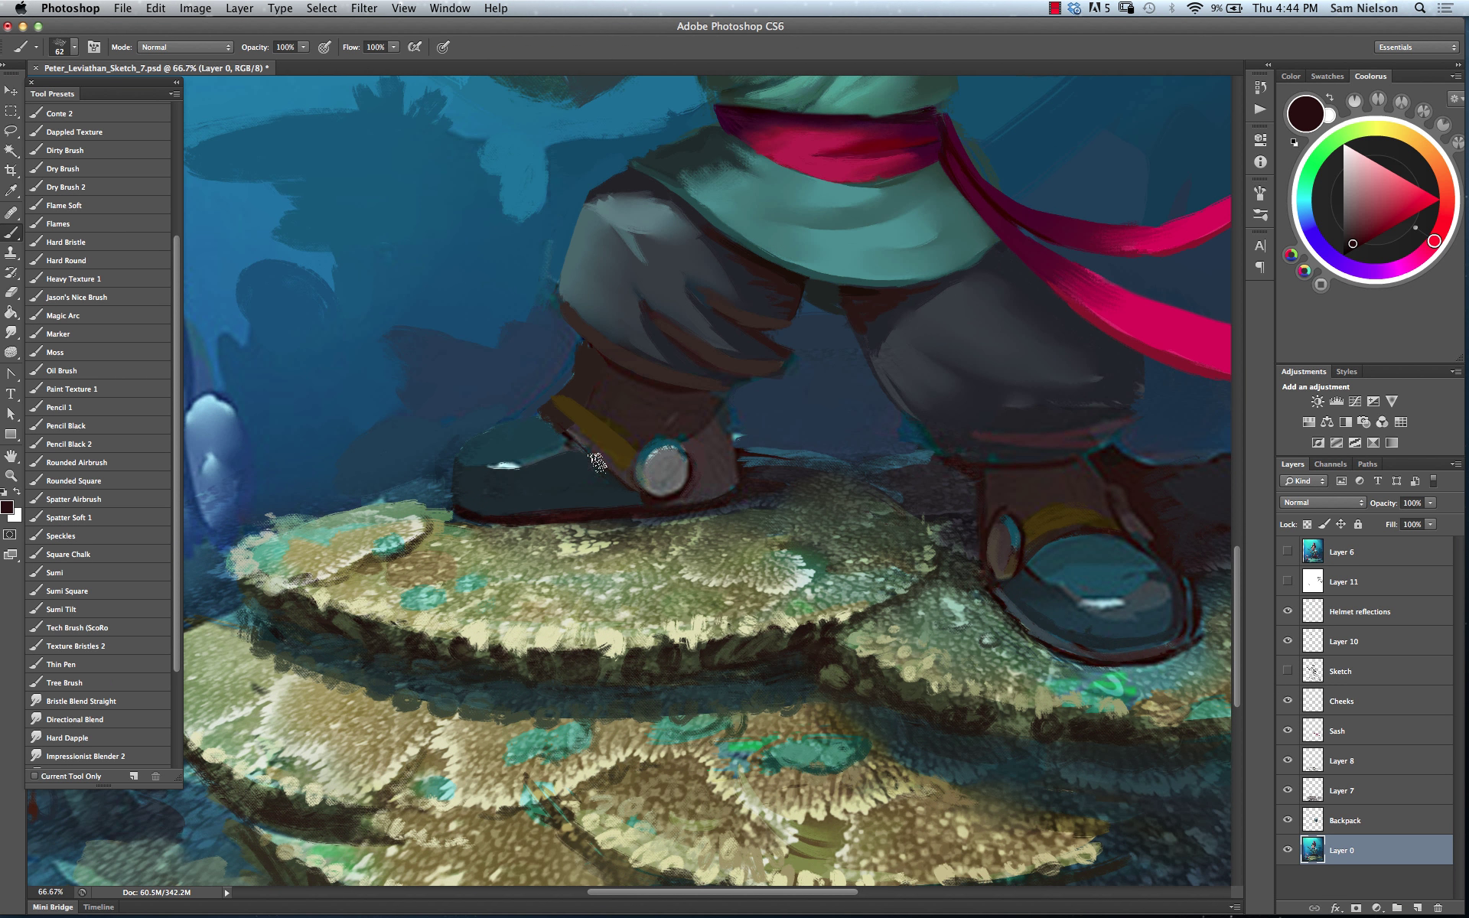
left_click_drag(542, 402, 634, 482)
left_click_drag(557, 389, 636, 446)
Clean up the areas bordering the left boot's strap with sampled background navy, boot brown, and shoe teal and slate
left_click(547, 383, "alt")
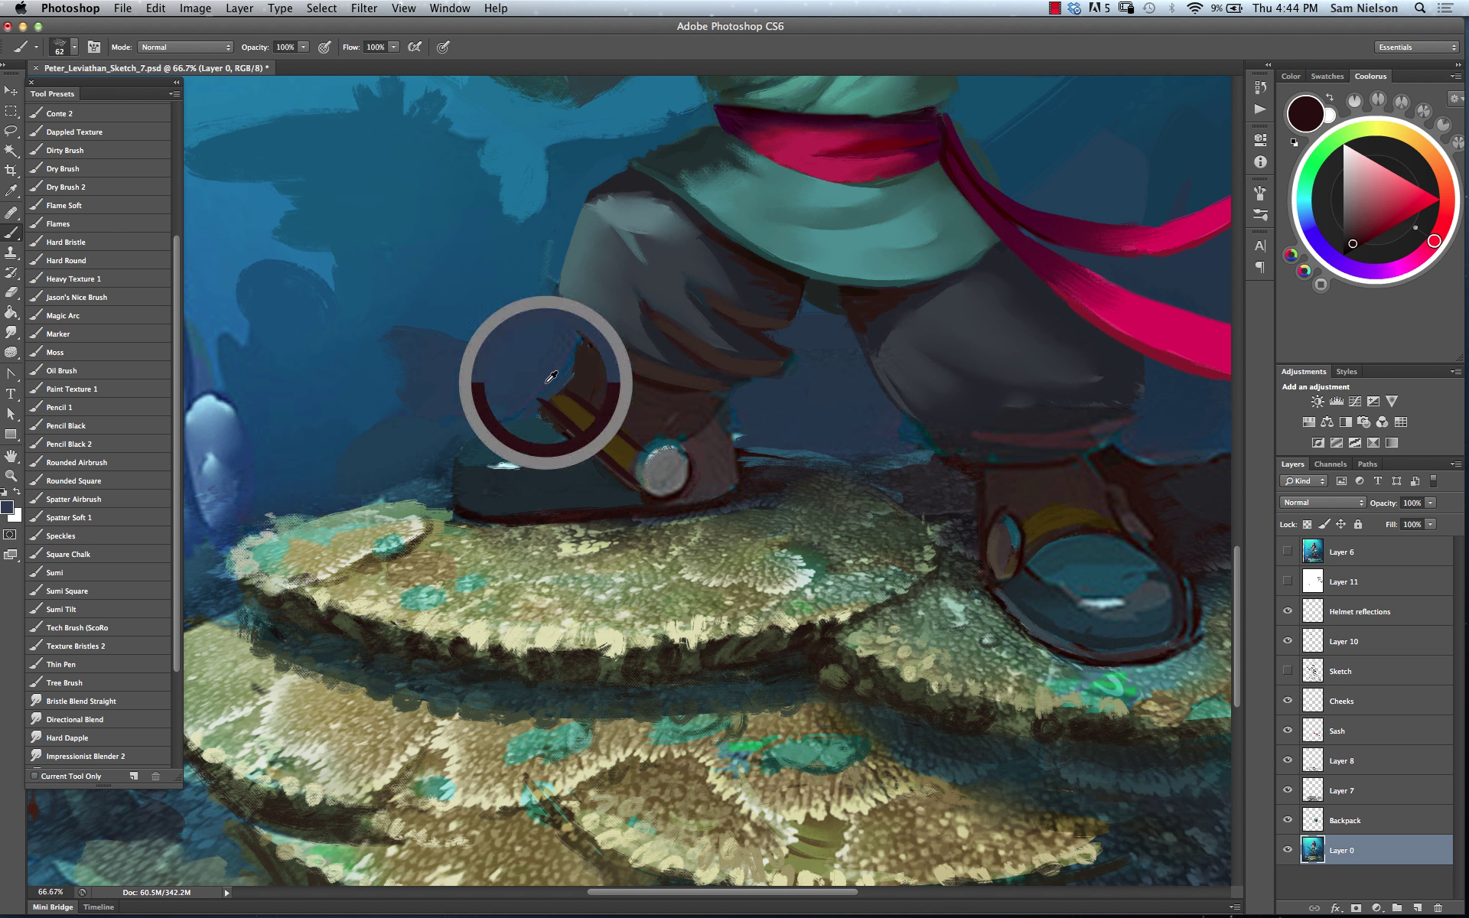
left_click(600, 400, "alt")
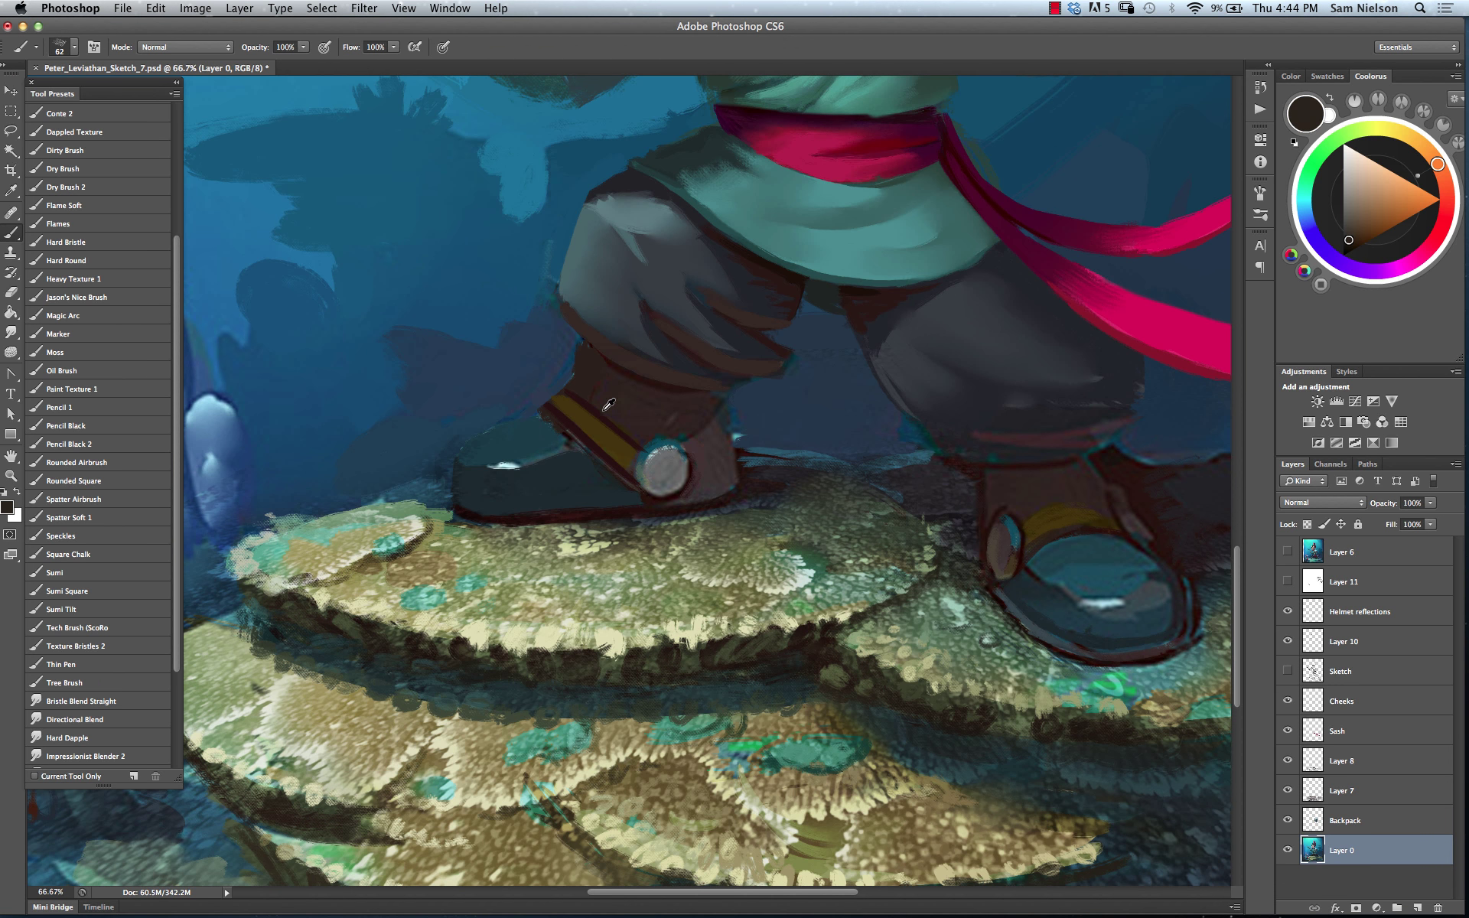
left_click(588, 453, "alt")
left_click(548, 434, "alt")
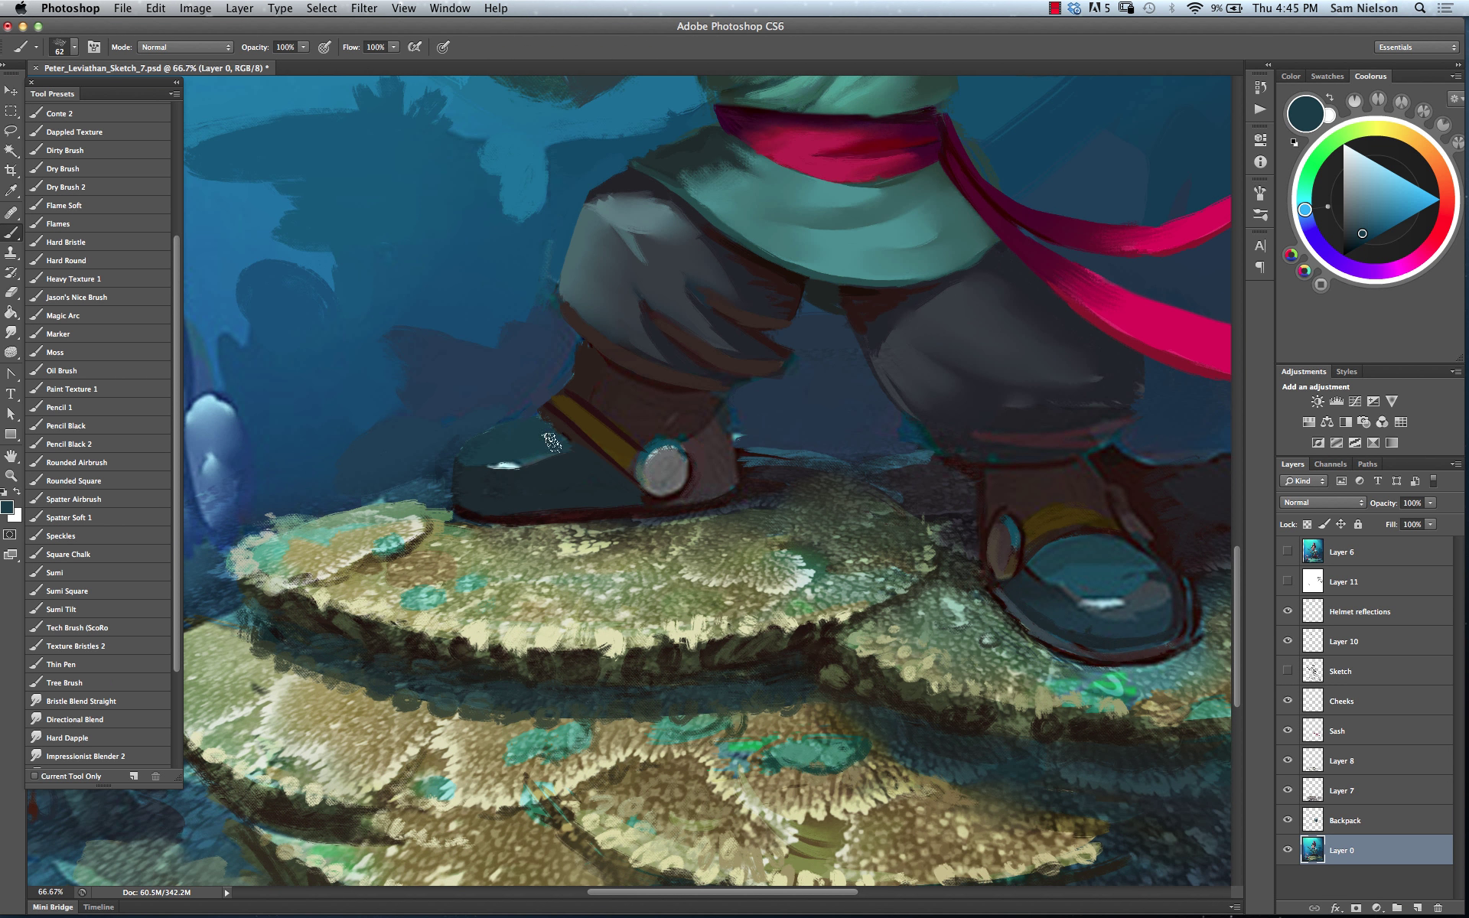
left_click(562, 435, "alt")
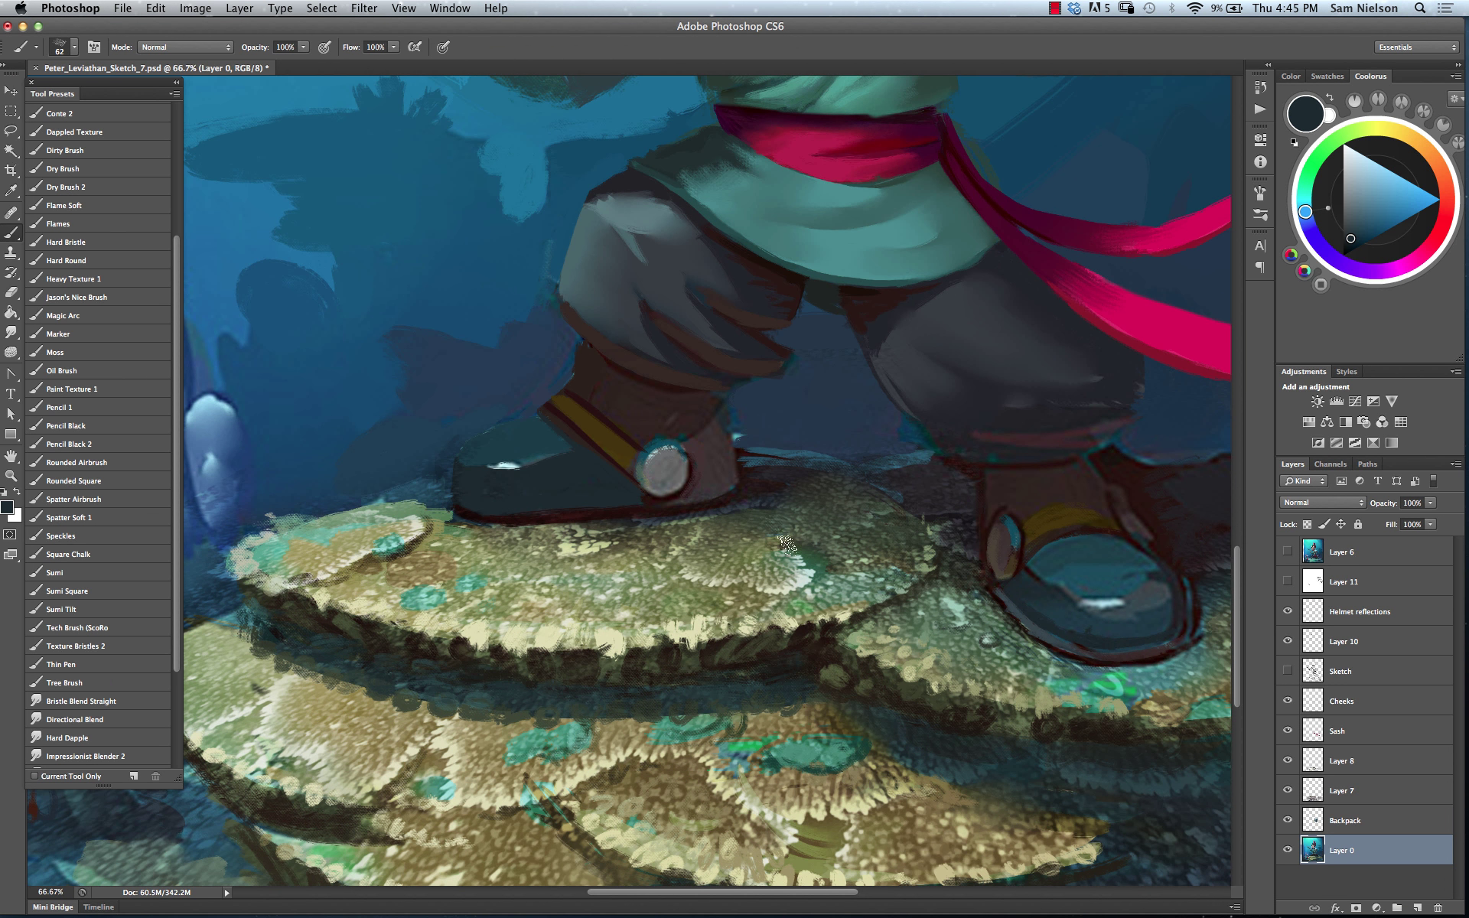
Refine the round buckle and adjoining heel of the left boot with sampled navy, grey, and maroon-brown tones
left_click(535, 370, "alt")
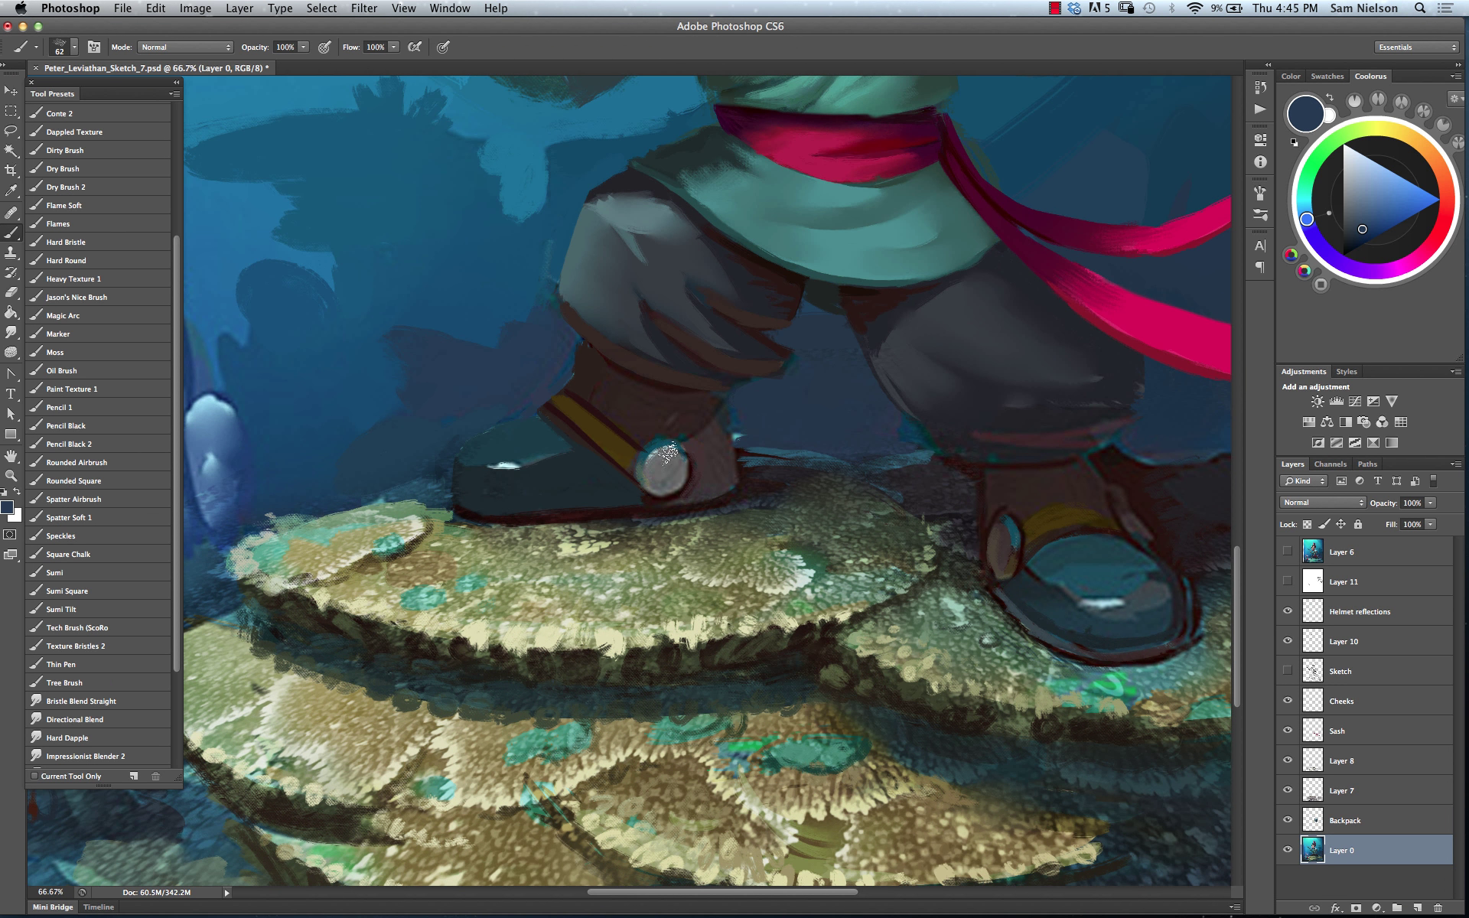
left_click(672, 465, "alt")
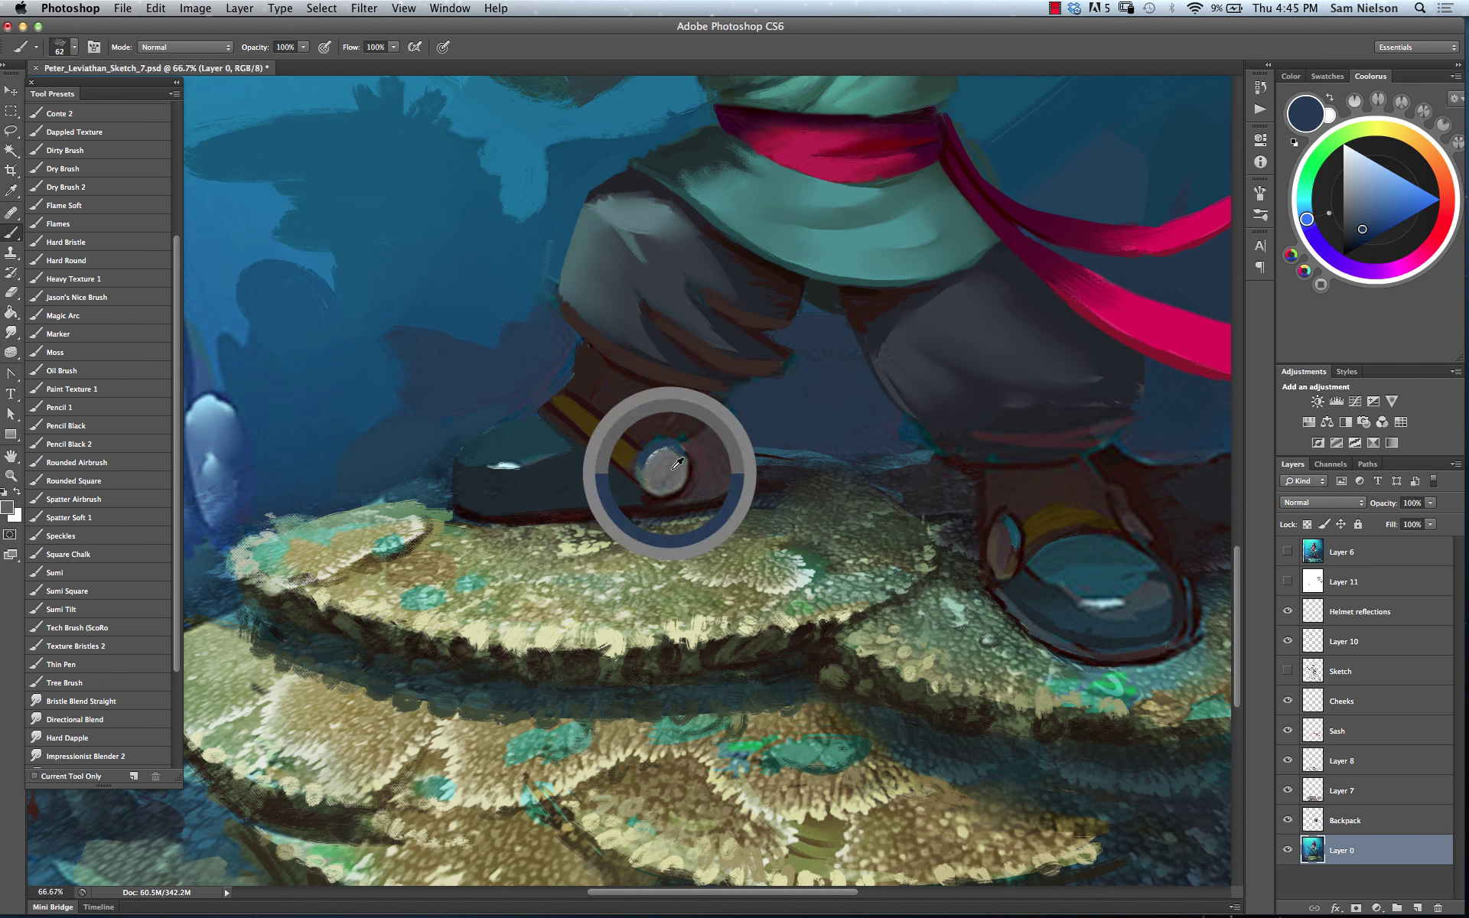
left_click(683, 458, "alt")
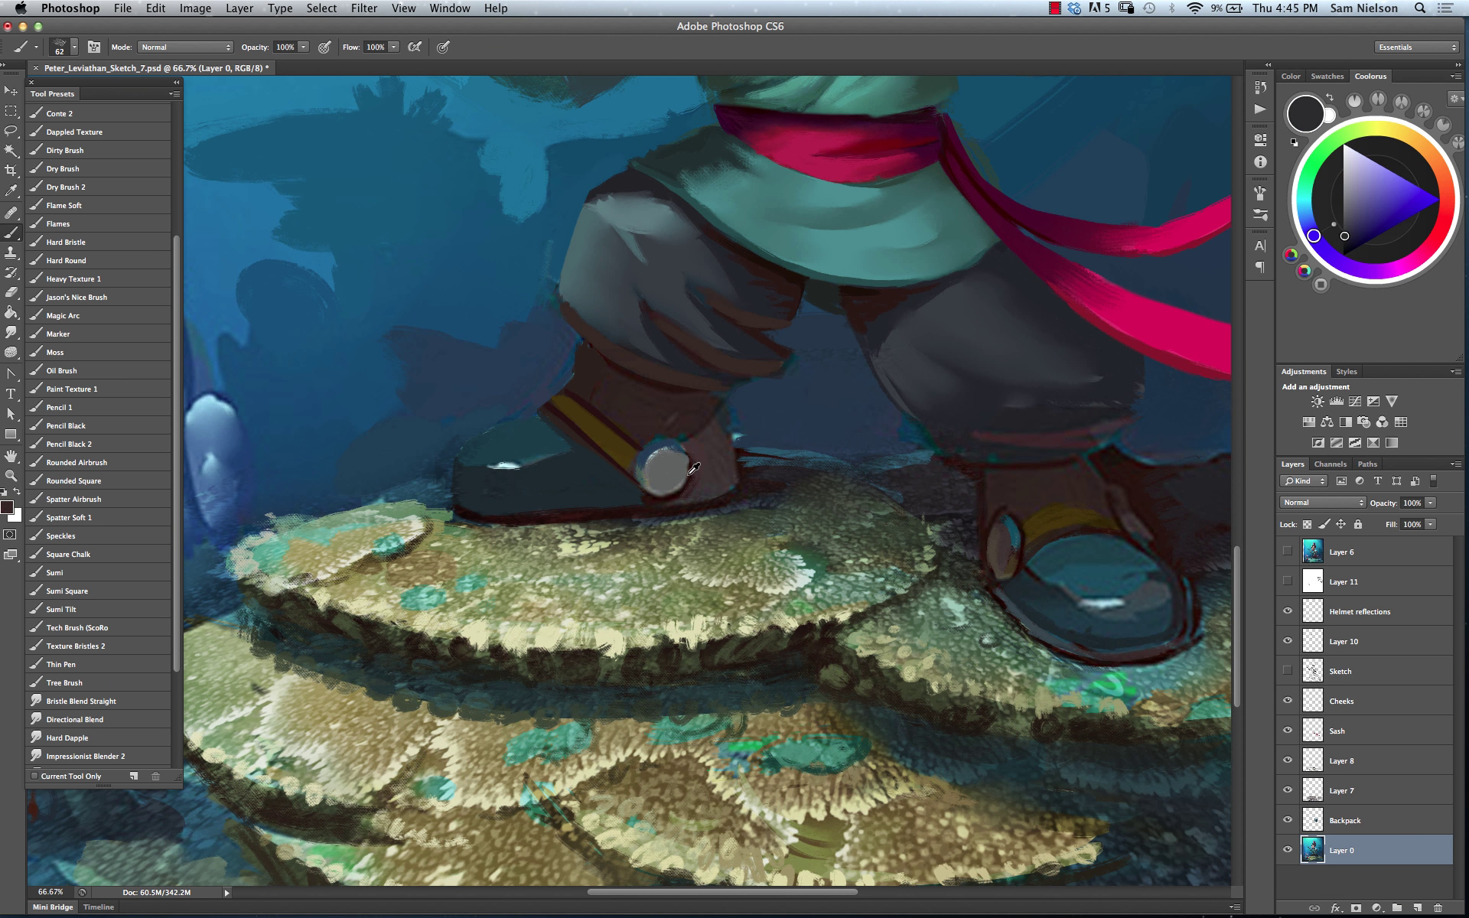
left_click(695, 476, "alt")
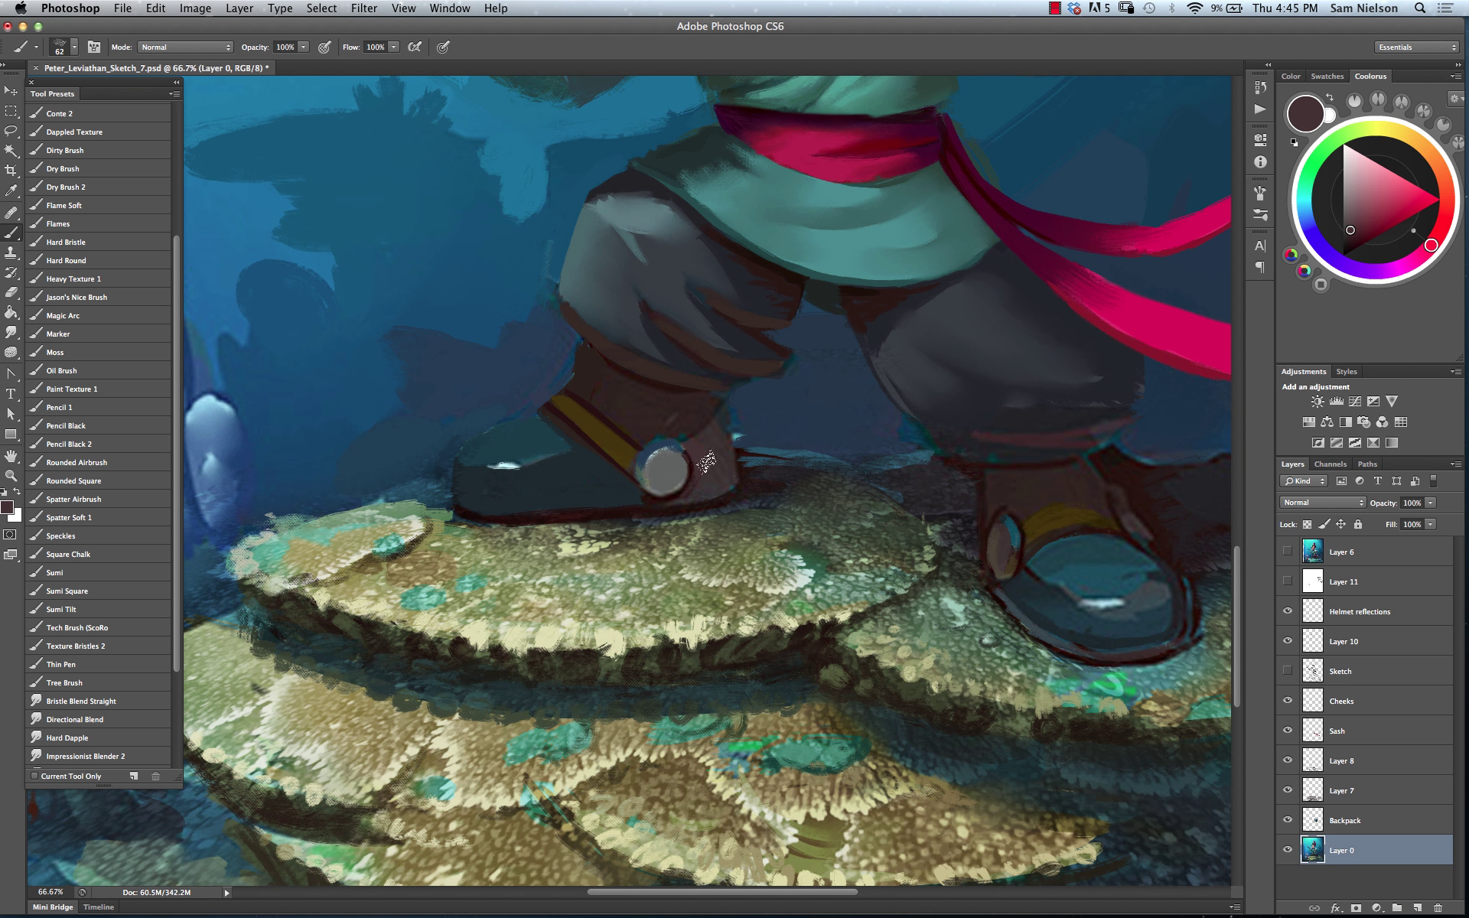
left_click(707, 462, "alt")
Paint dark maroon folds across the upper shafts of both boots using colors sampled from the left boot
left_click(701, 408, "alt")
left_click(598, 365, "alt")
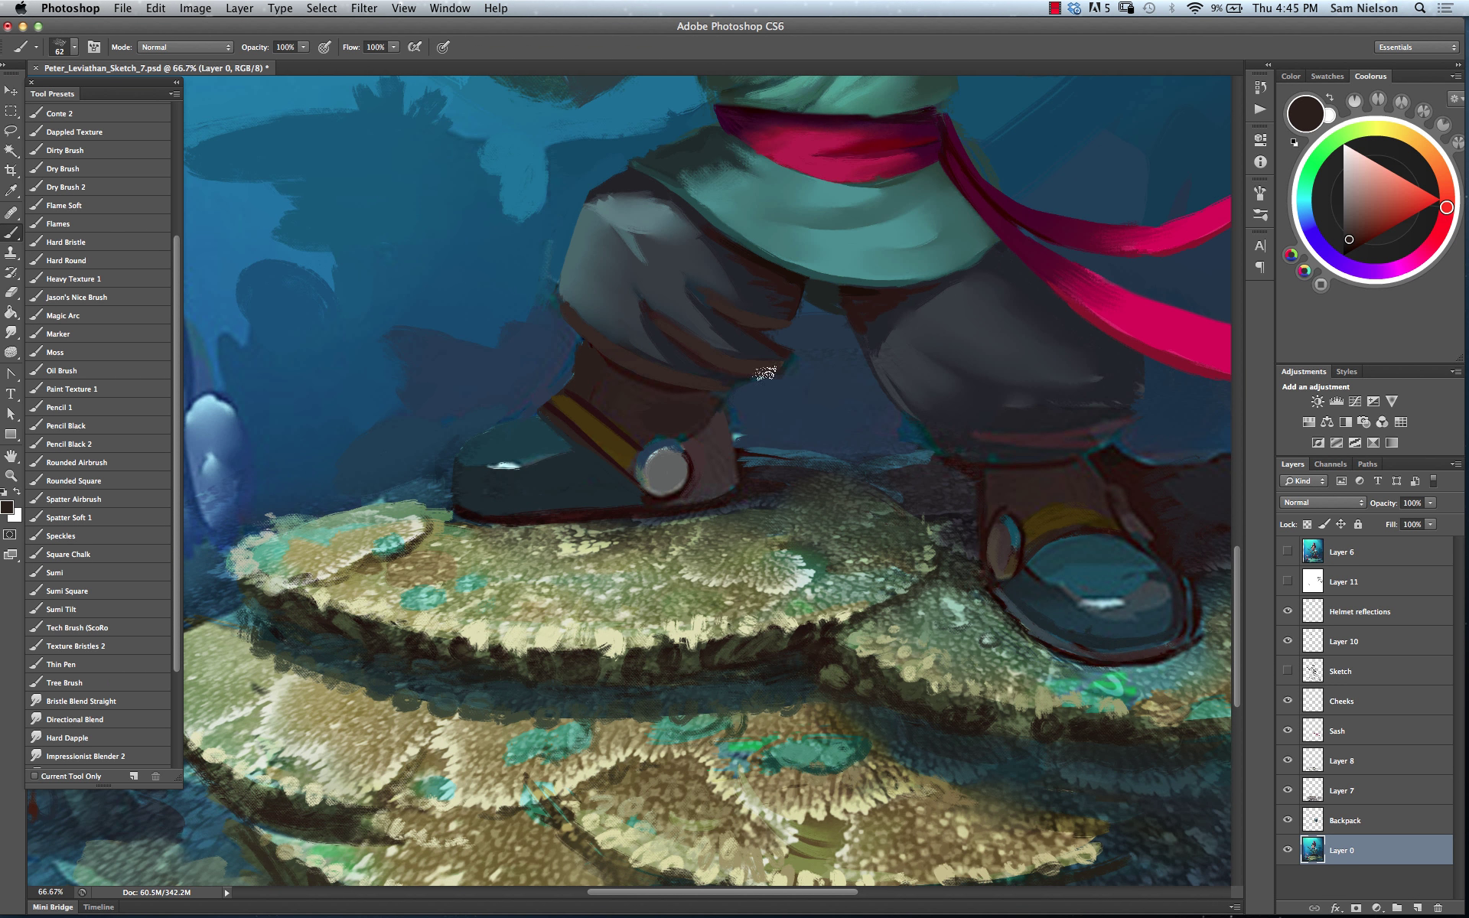
left_click(676, 387, "alt")
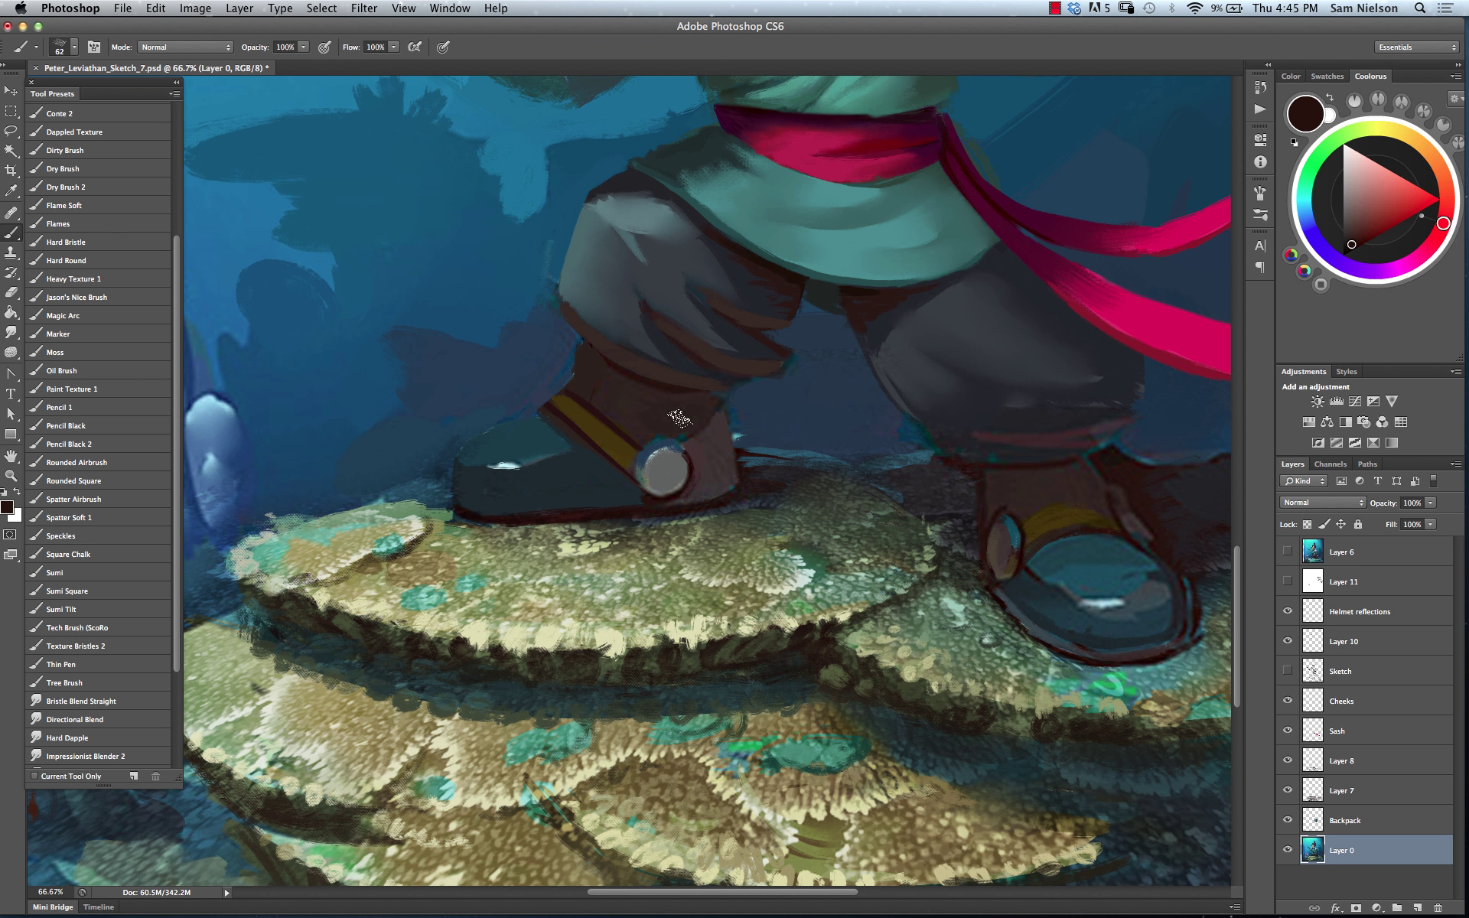
left_click_drag(601, 358, 704, 396)
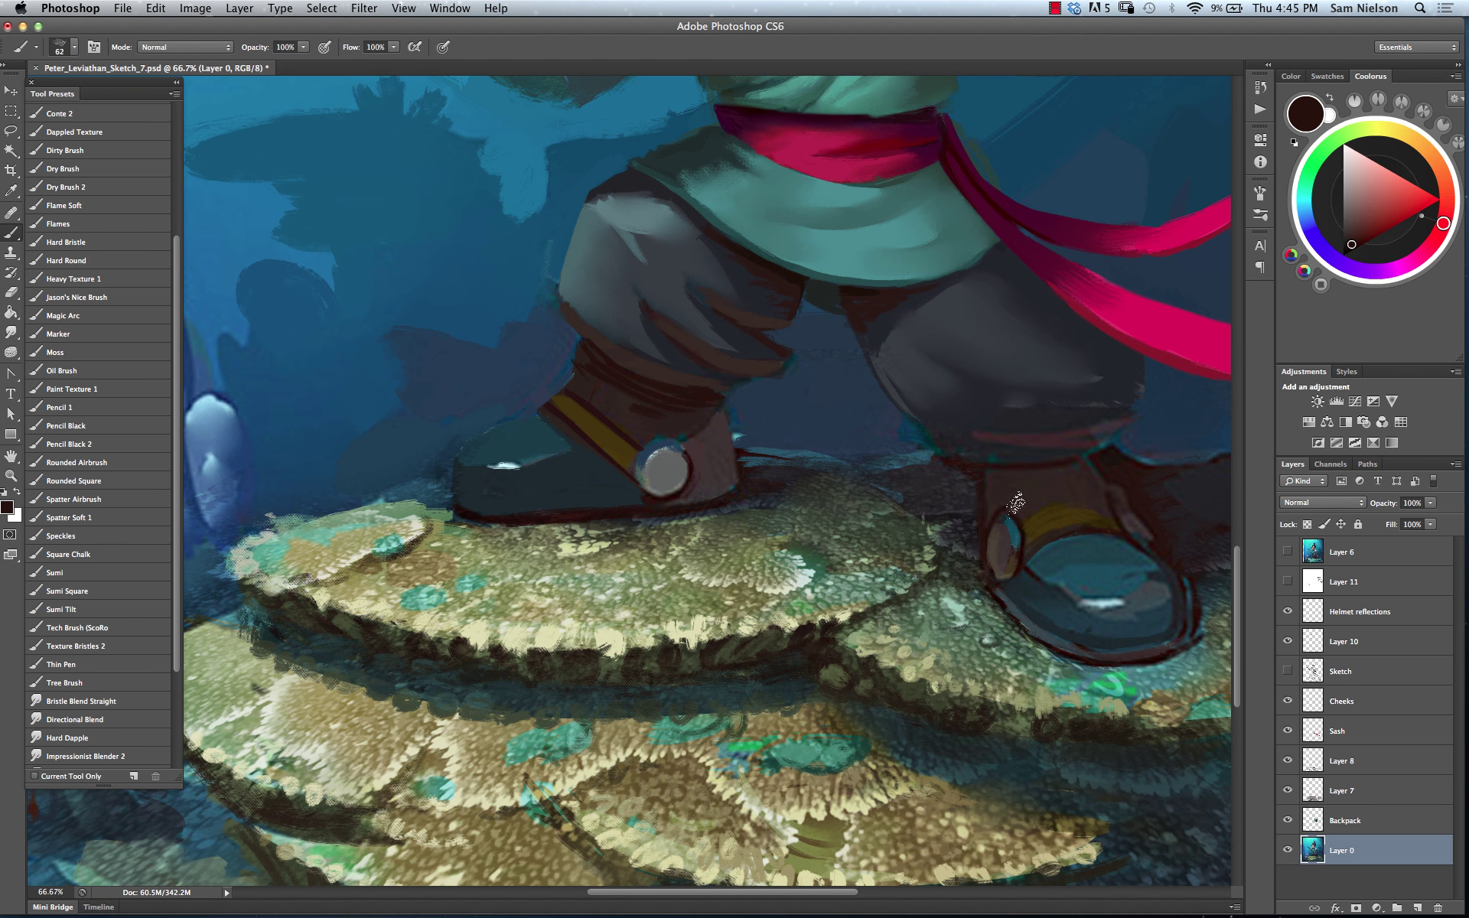
left_click_drag(981, 477, 1081, 483)
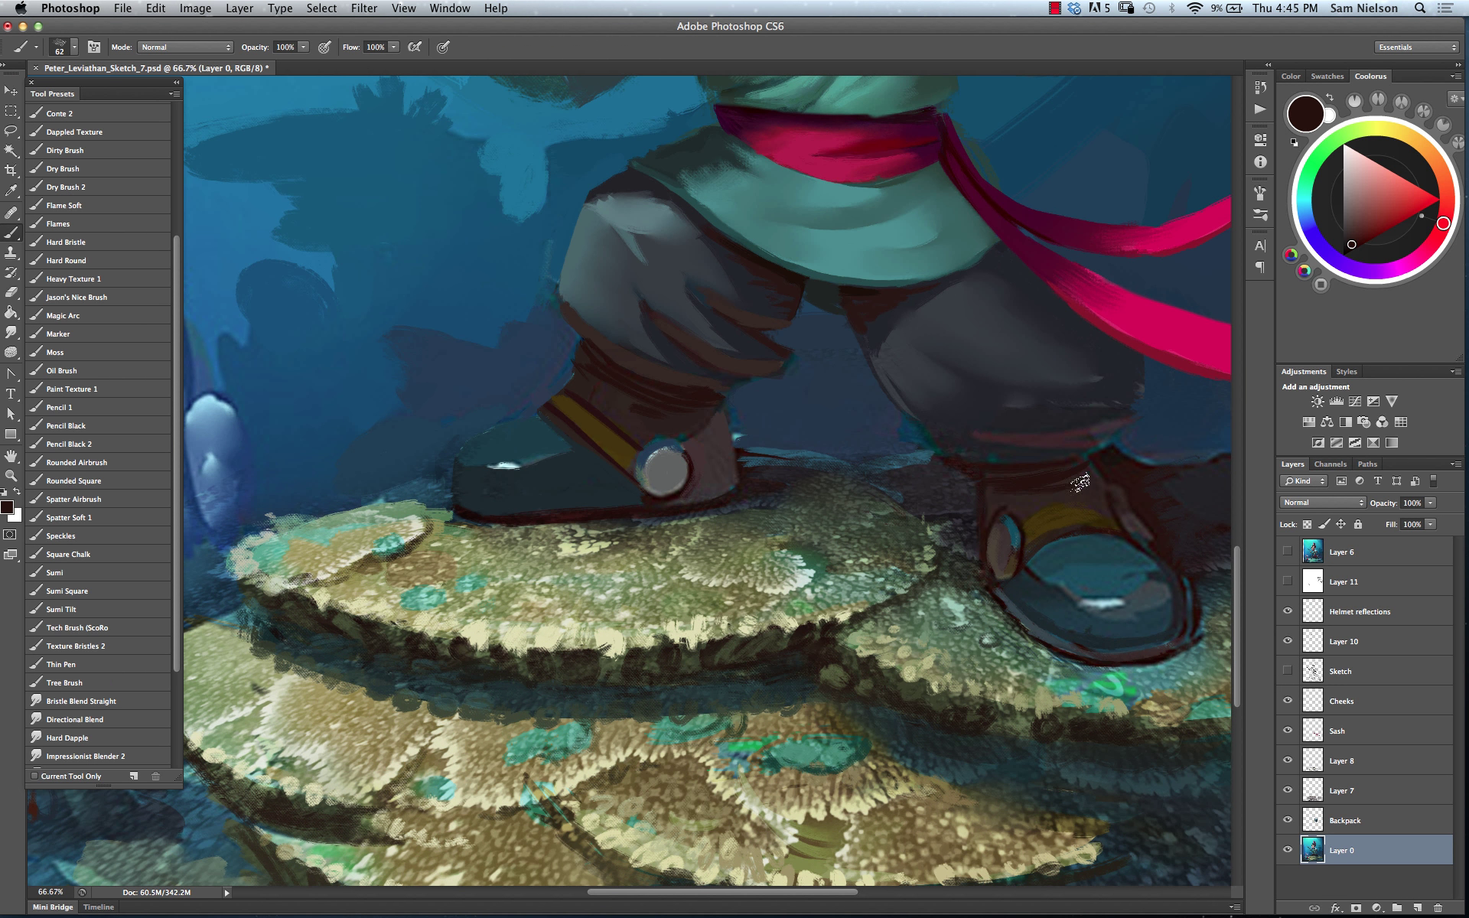
Sample cyan from the Layer 6 reference, paint a rim highlight along the left shoe's toe, and show the reference again
left_click(549, 451, "alt")
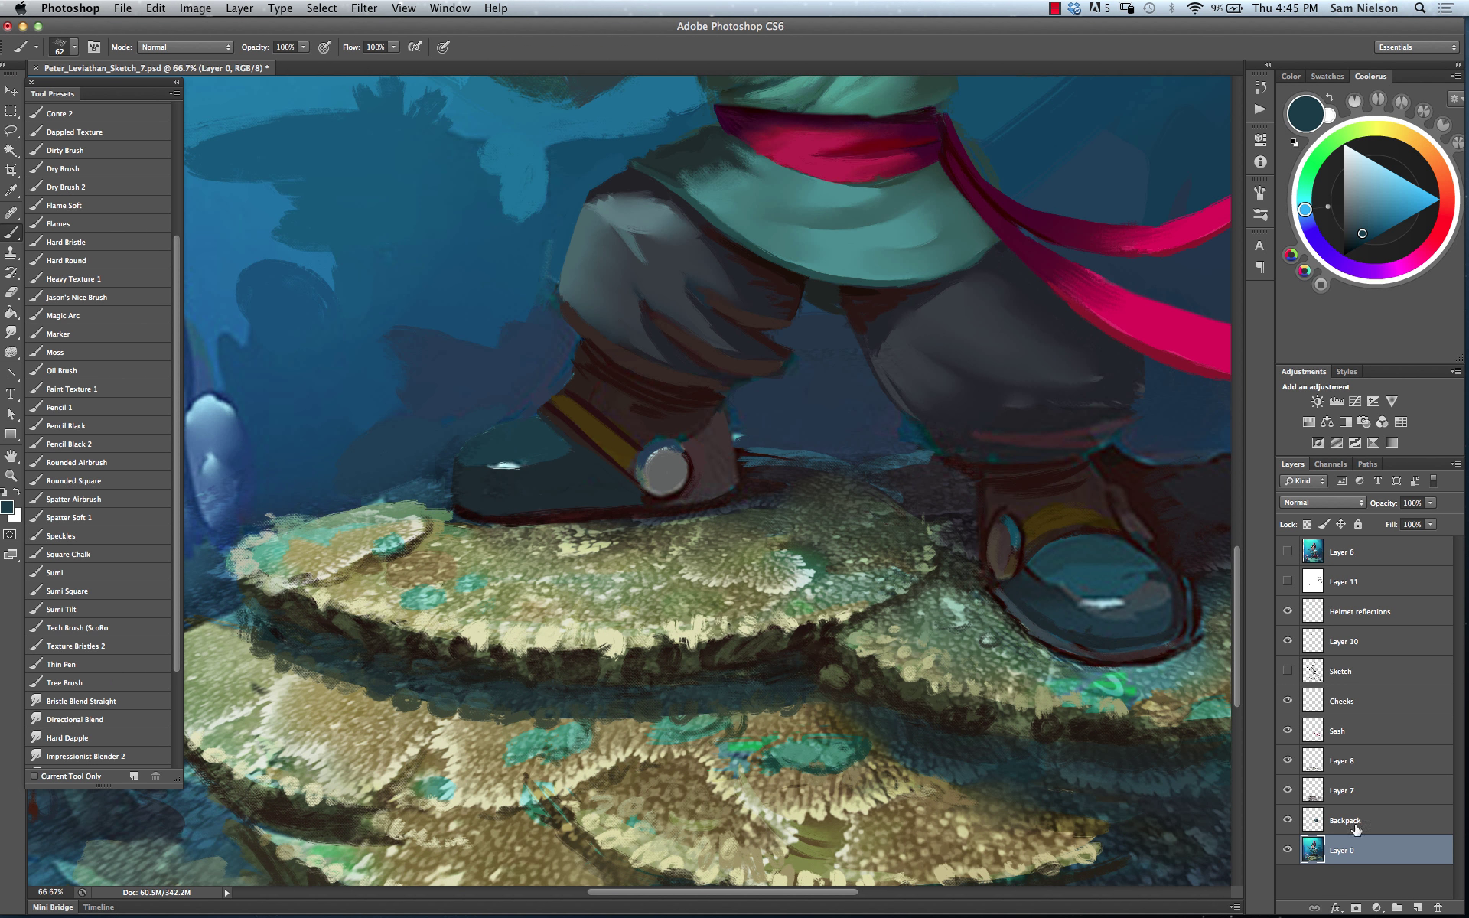
left_click(1288, 552)
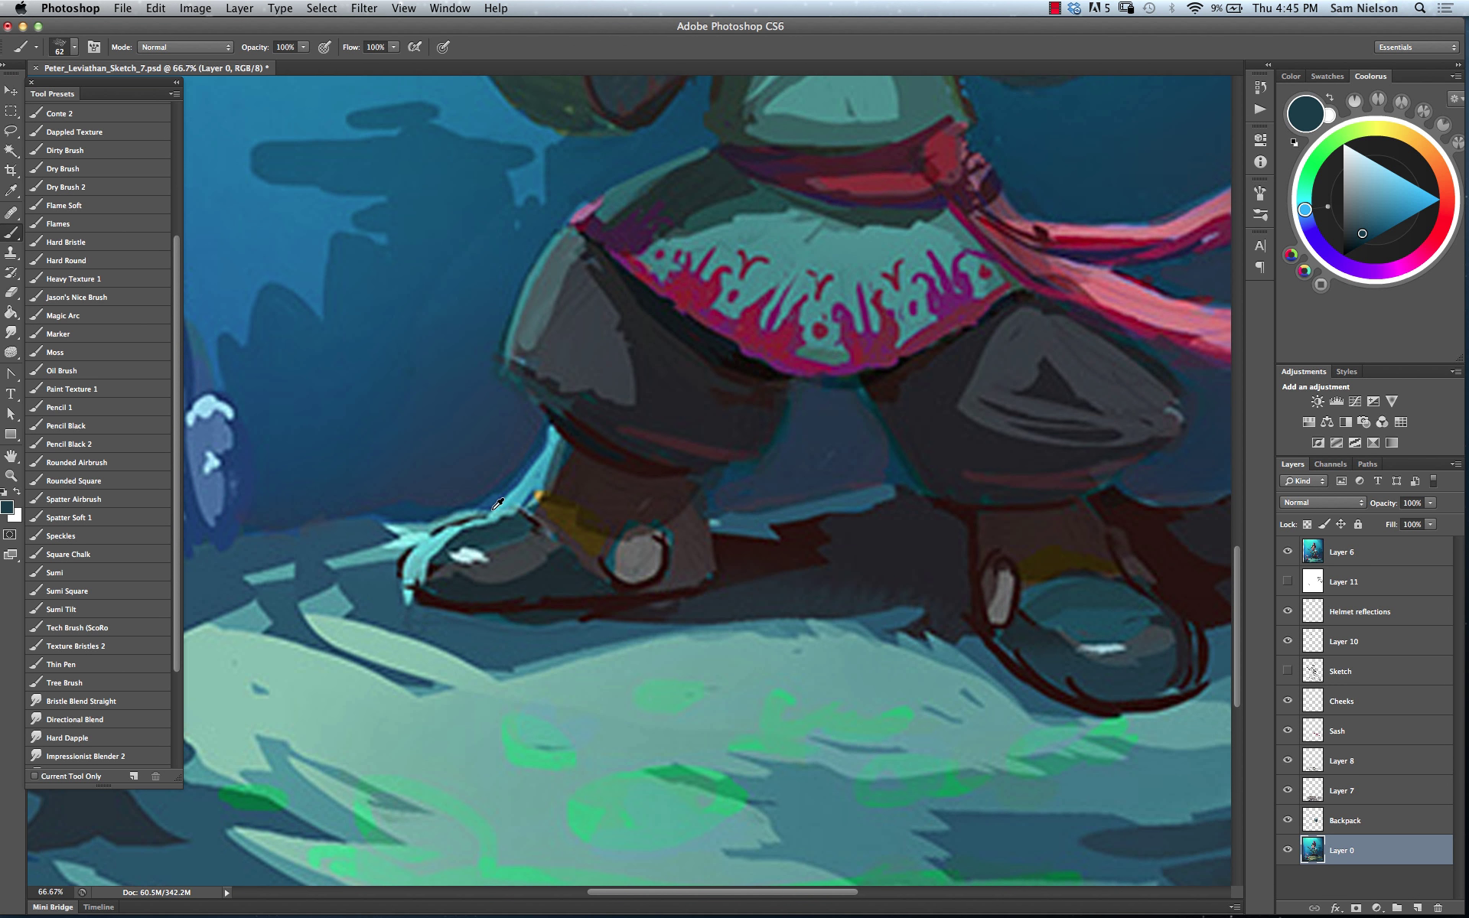
left_click(512, 498, "alt")
left_click(1288, 552)
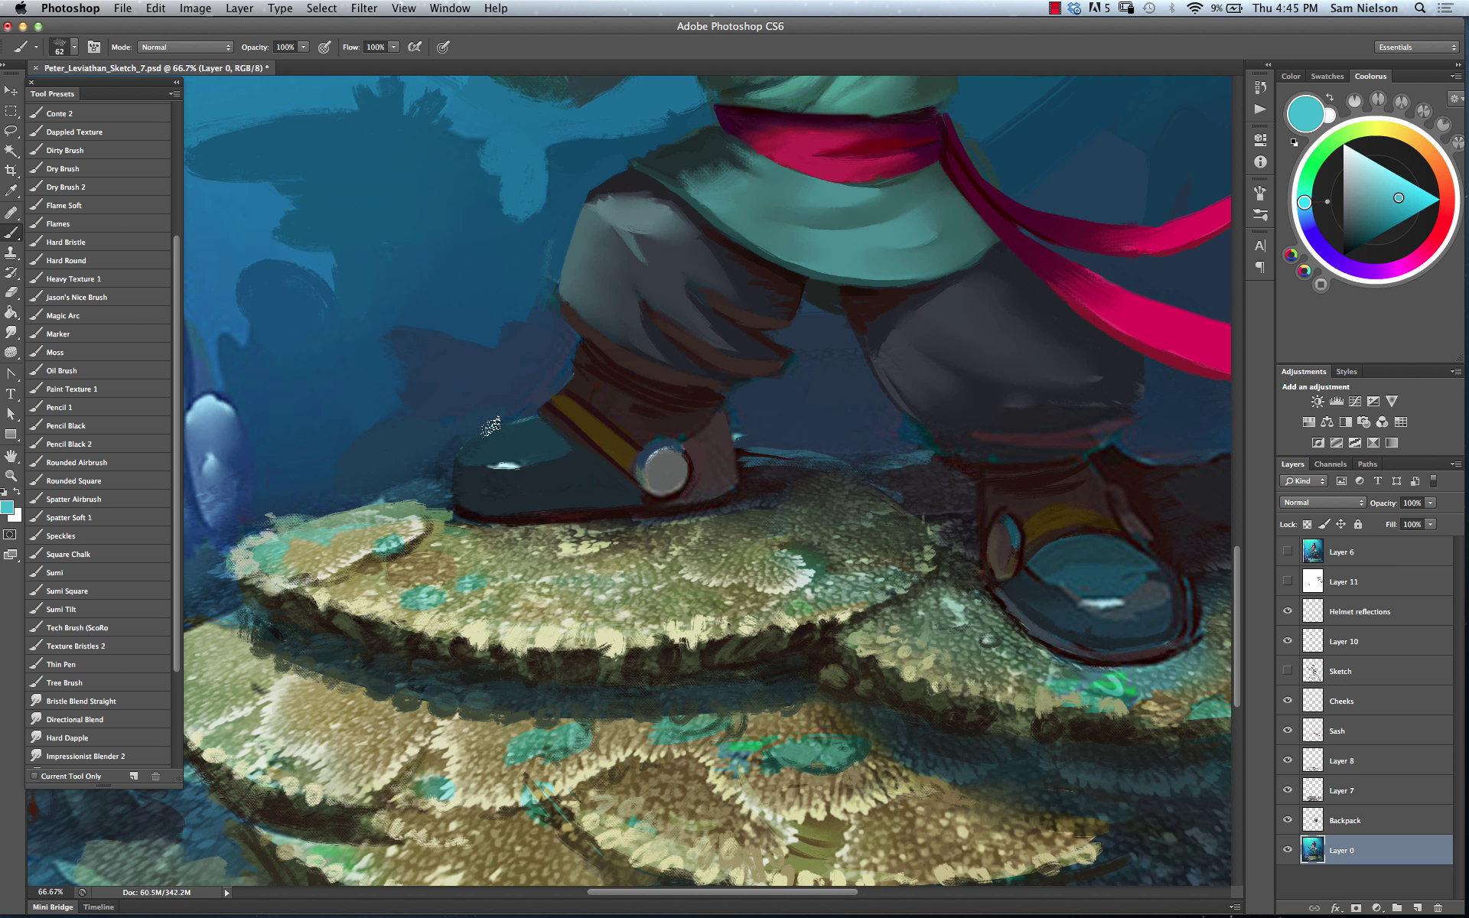
left_click_drag(521, 418, 460, 452)
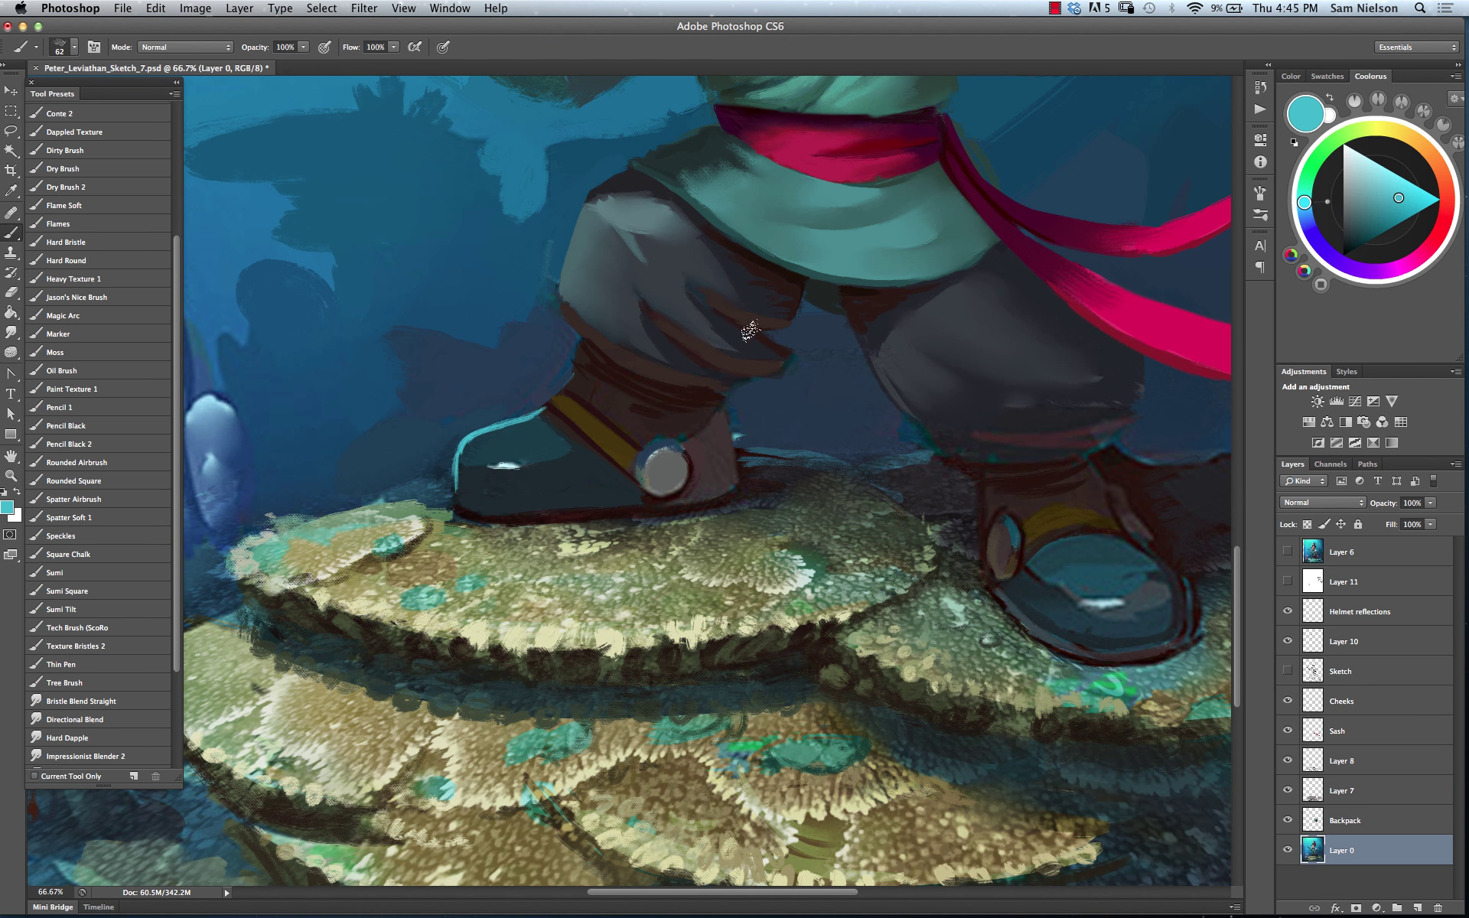
left_click(1289, 552)
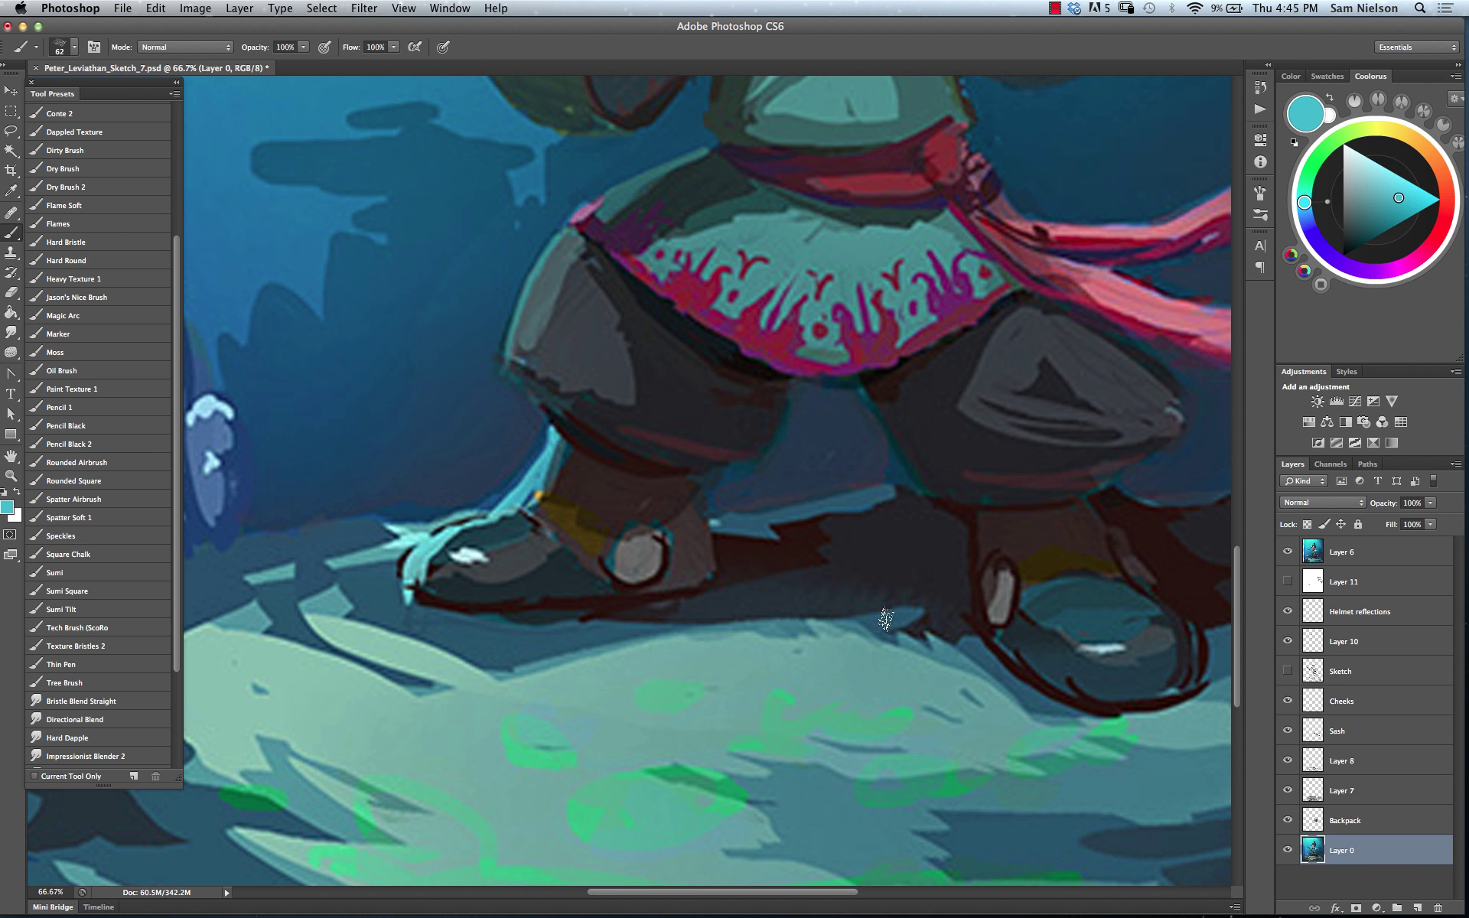
Sample dark slate from the Layer 6 reference, hide that layer, and paint grey reflected light along the left shoe's lower side
left_click(537, 556, "alt")
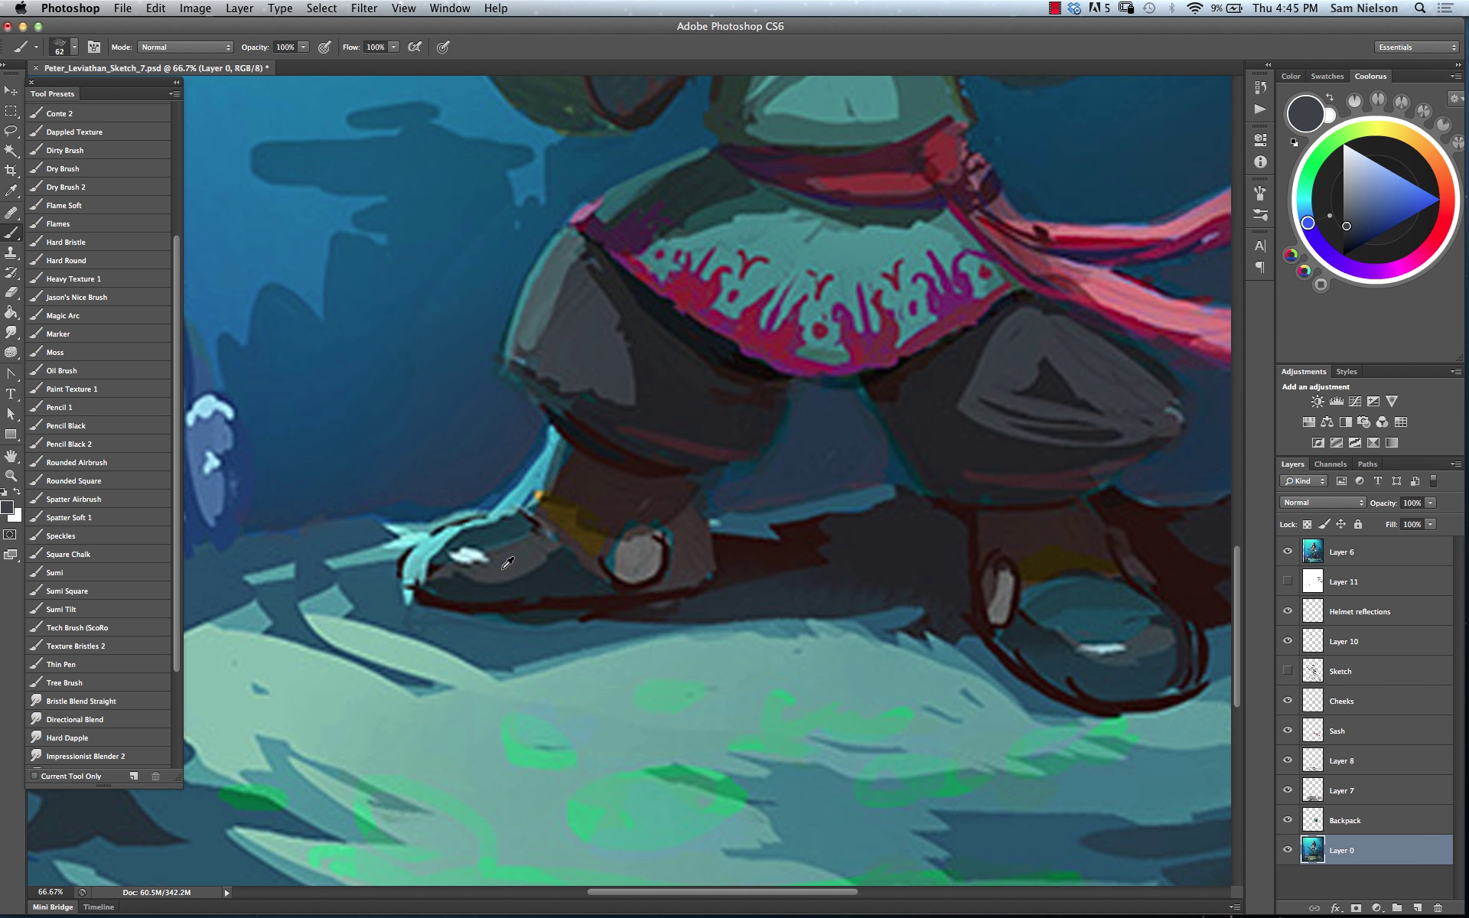
left_click(505, 569, "alt")
left_click(1289, 552)
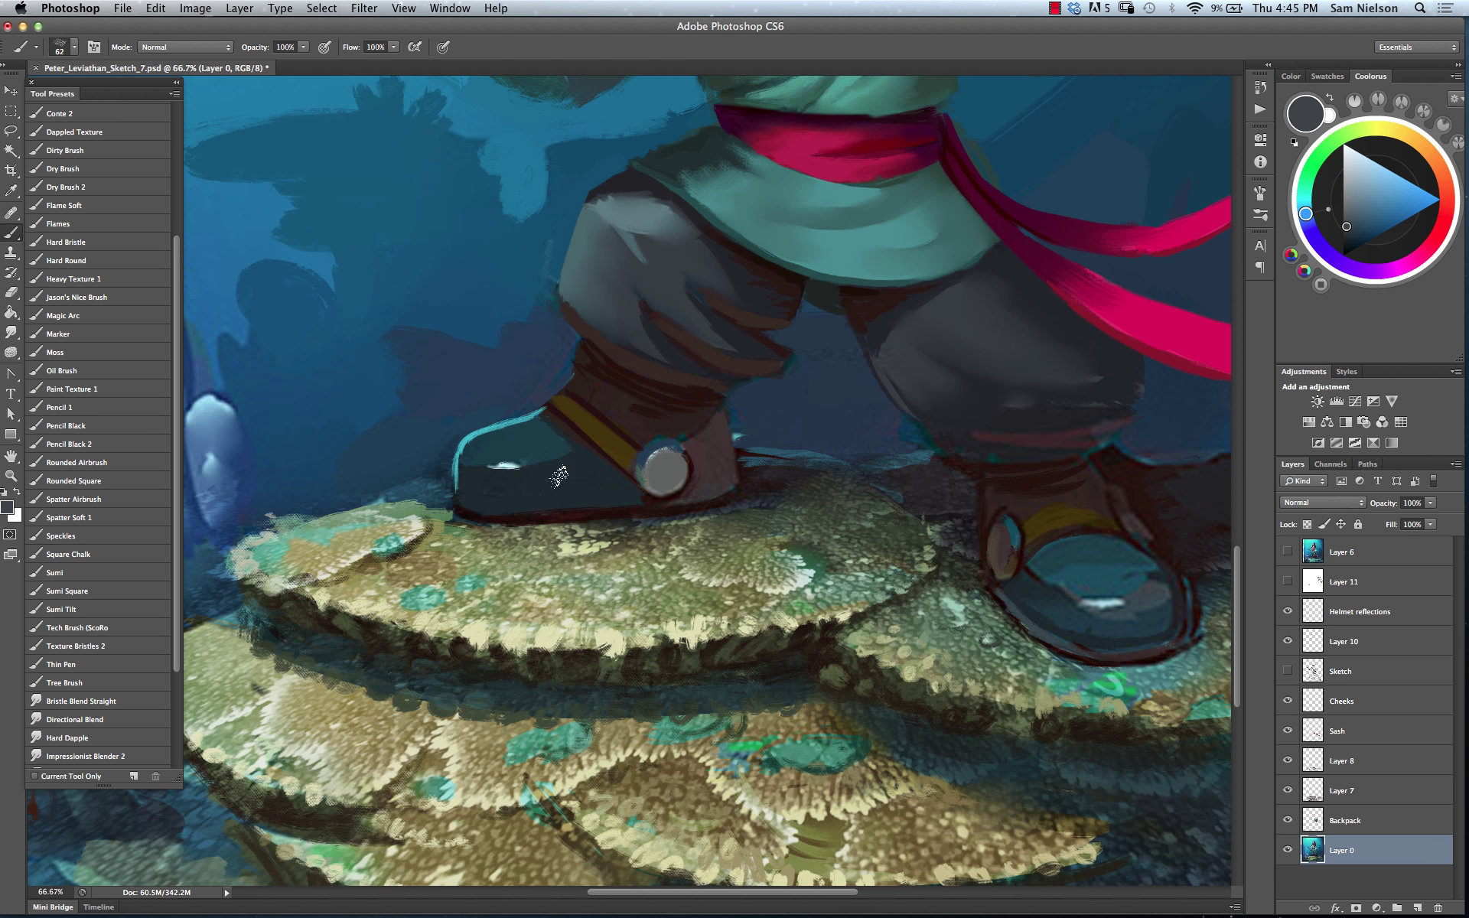
mouse_move(564, 497)
left_mouse_down()
mouse_move(526, 498)
mouse_move(607, 498)
mouse_move(501, 502)
left_mouse_up()
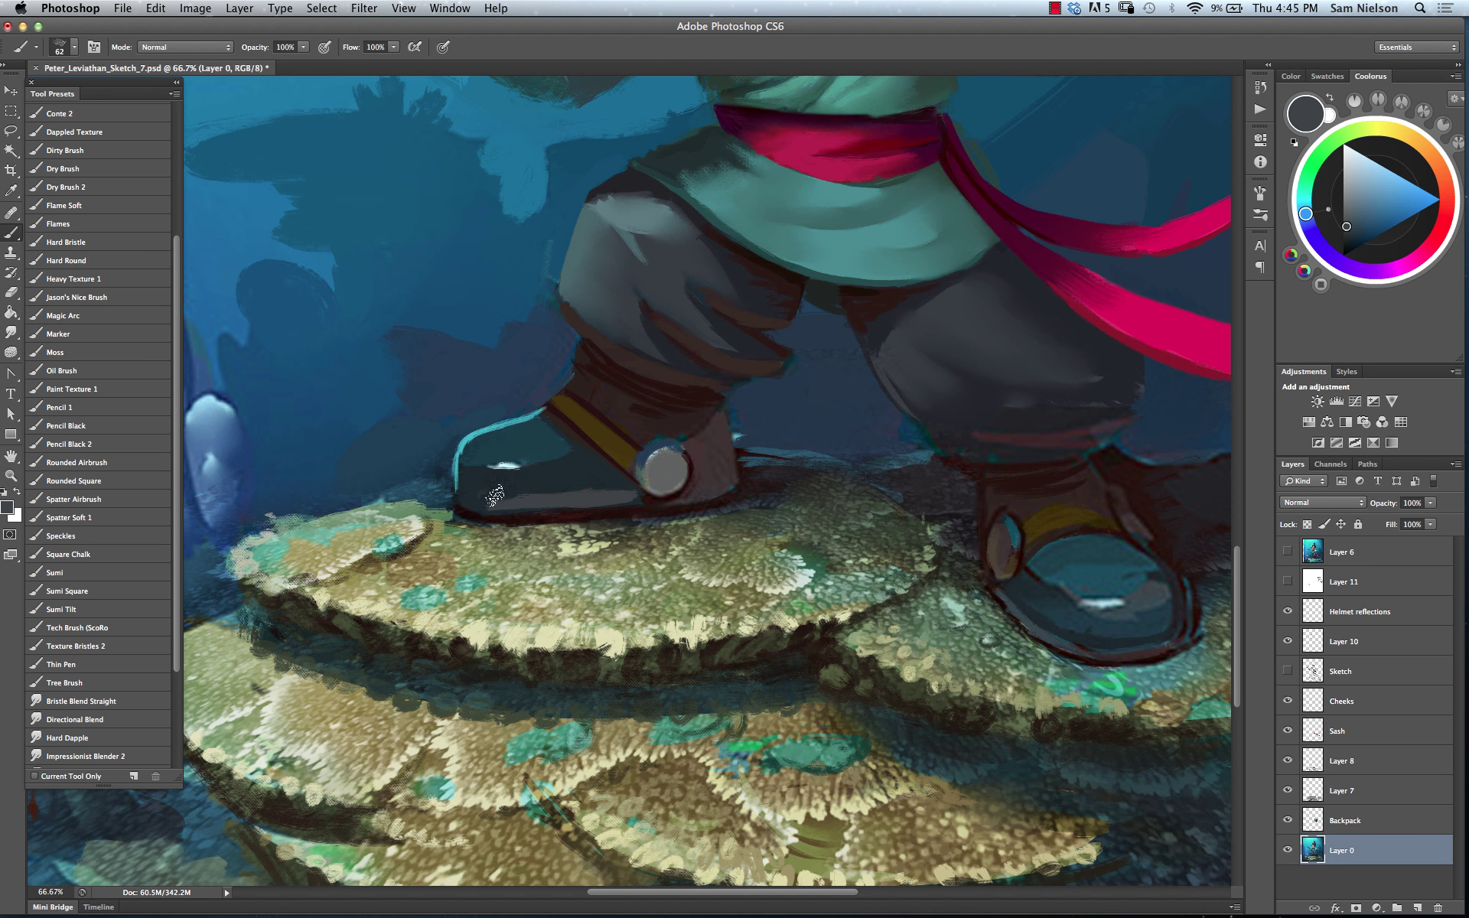
mouse_move(488, 498)
left_mouse_down()
mouse_move(512, 488)
mouse_move(469, 490)
mouse_move(485, 487)
left_mouse_up()
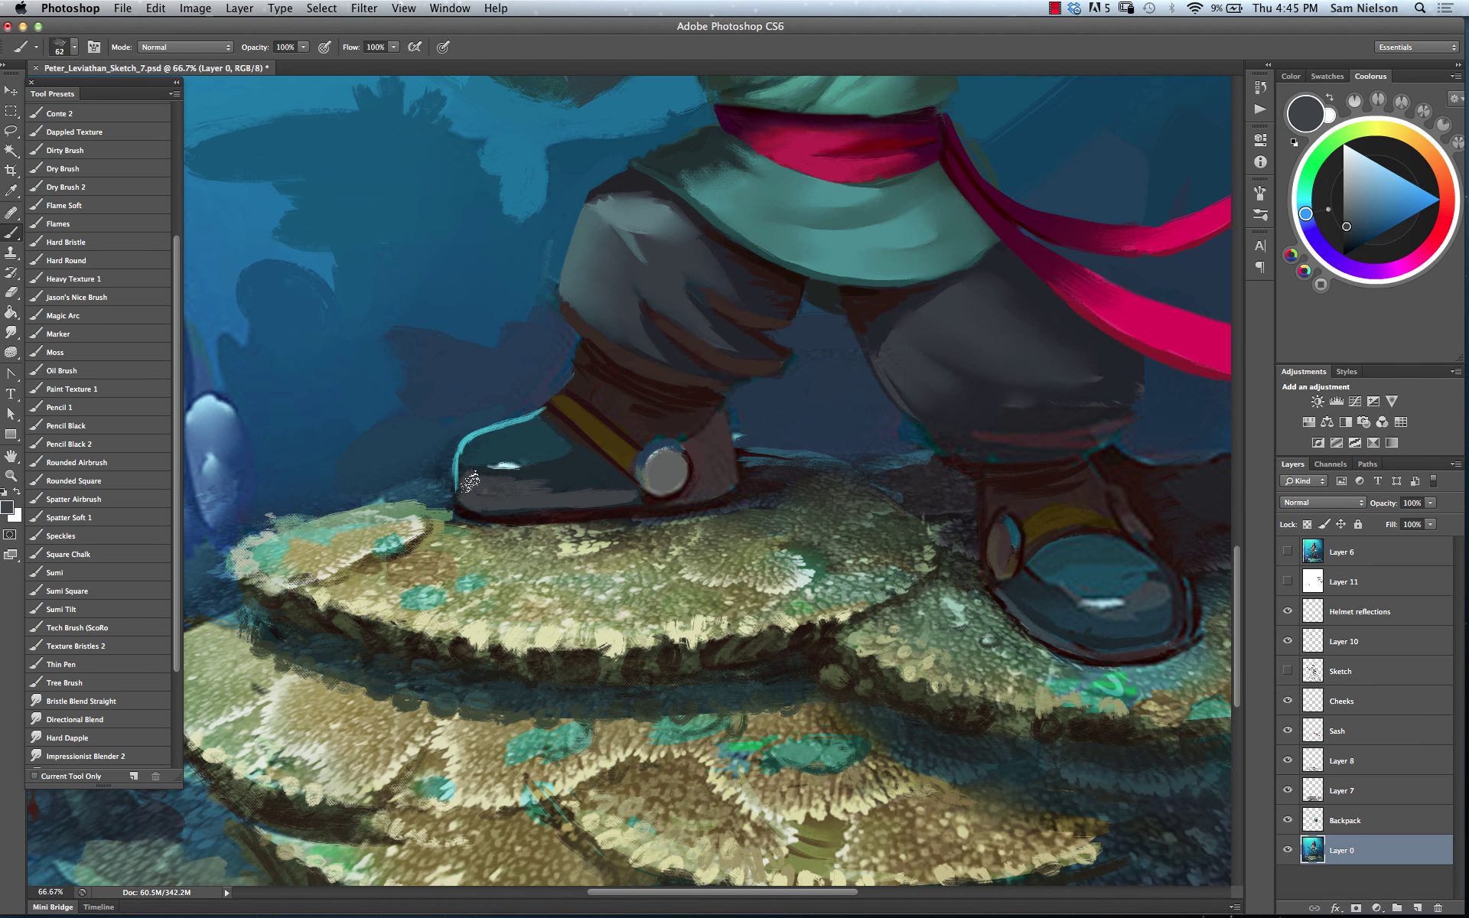
Paint a muted olive reflection on the left shoe's toe using a darkened green sampled from the coral, replacing the first stroke
left_click(491, 566, "alt")
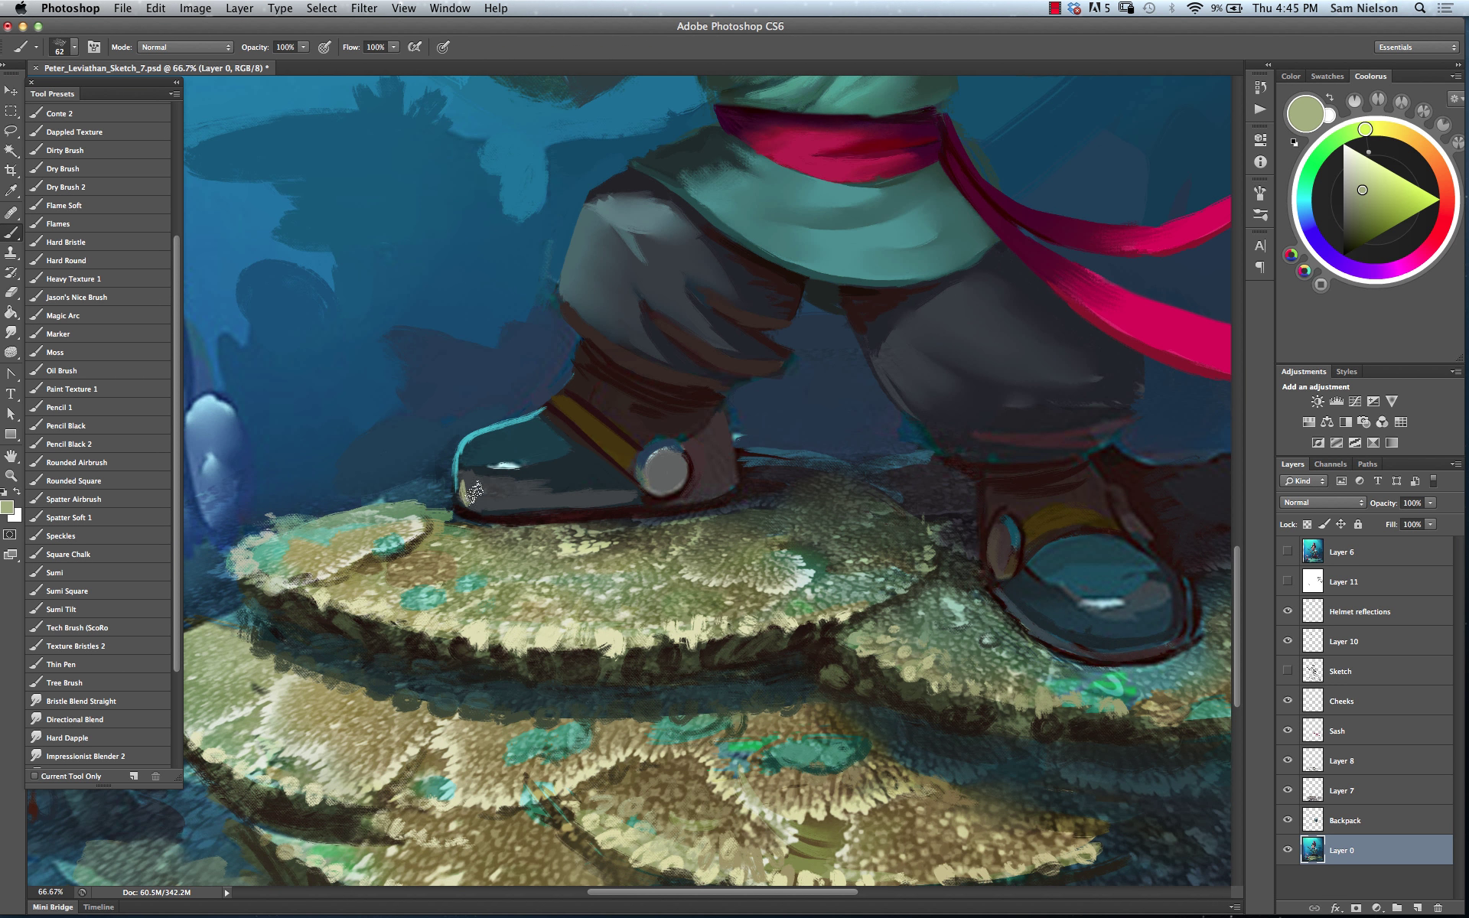
key("super+z")
left_click(1357, 204)
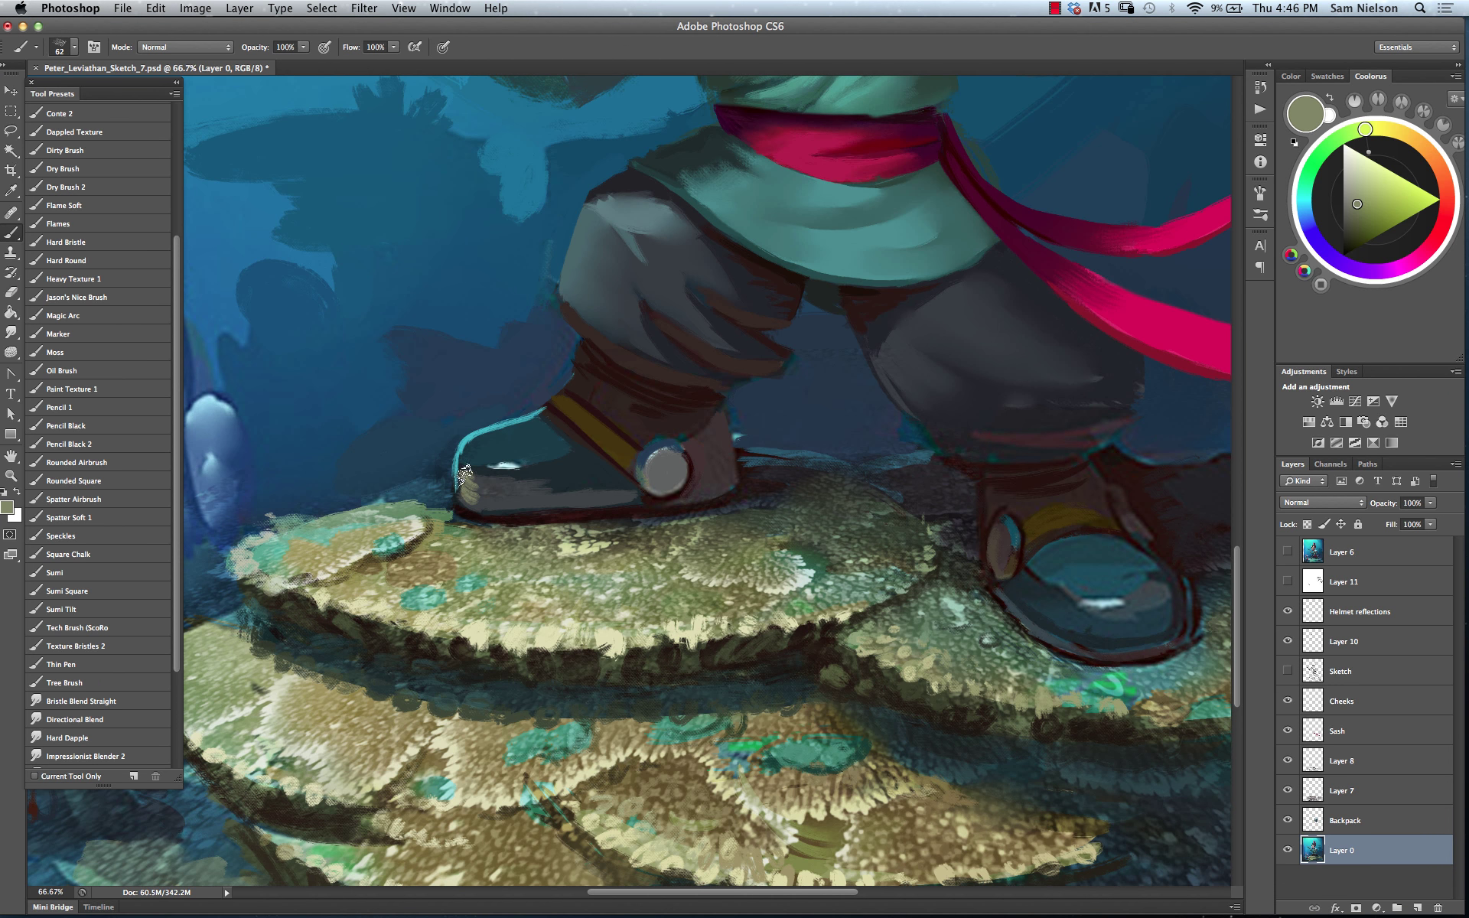
left_click(503, 497, "alt")
Brush diagonal slate-grey strokes across the side of the left shoe near the strap, undoing unwanted strokes
scroll(617, 487, "up", 5)
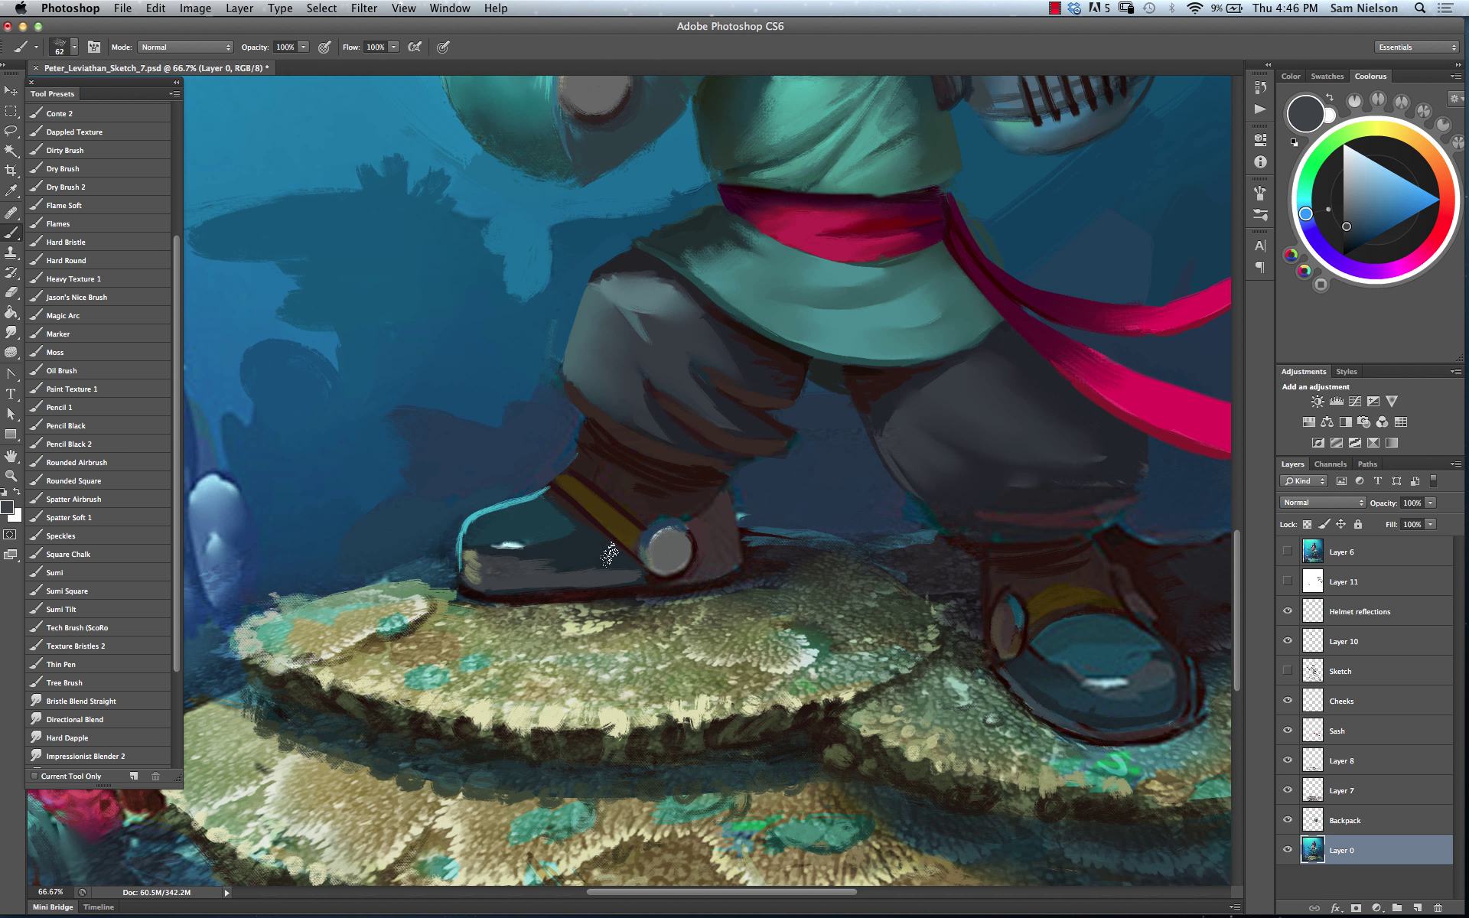
scroll(616, 484, "up", 2)
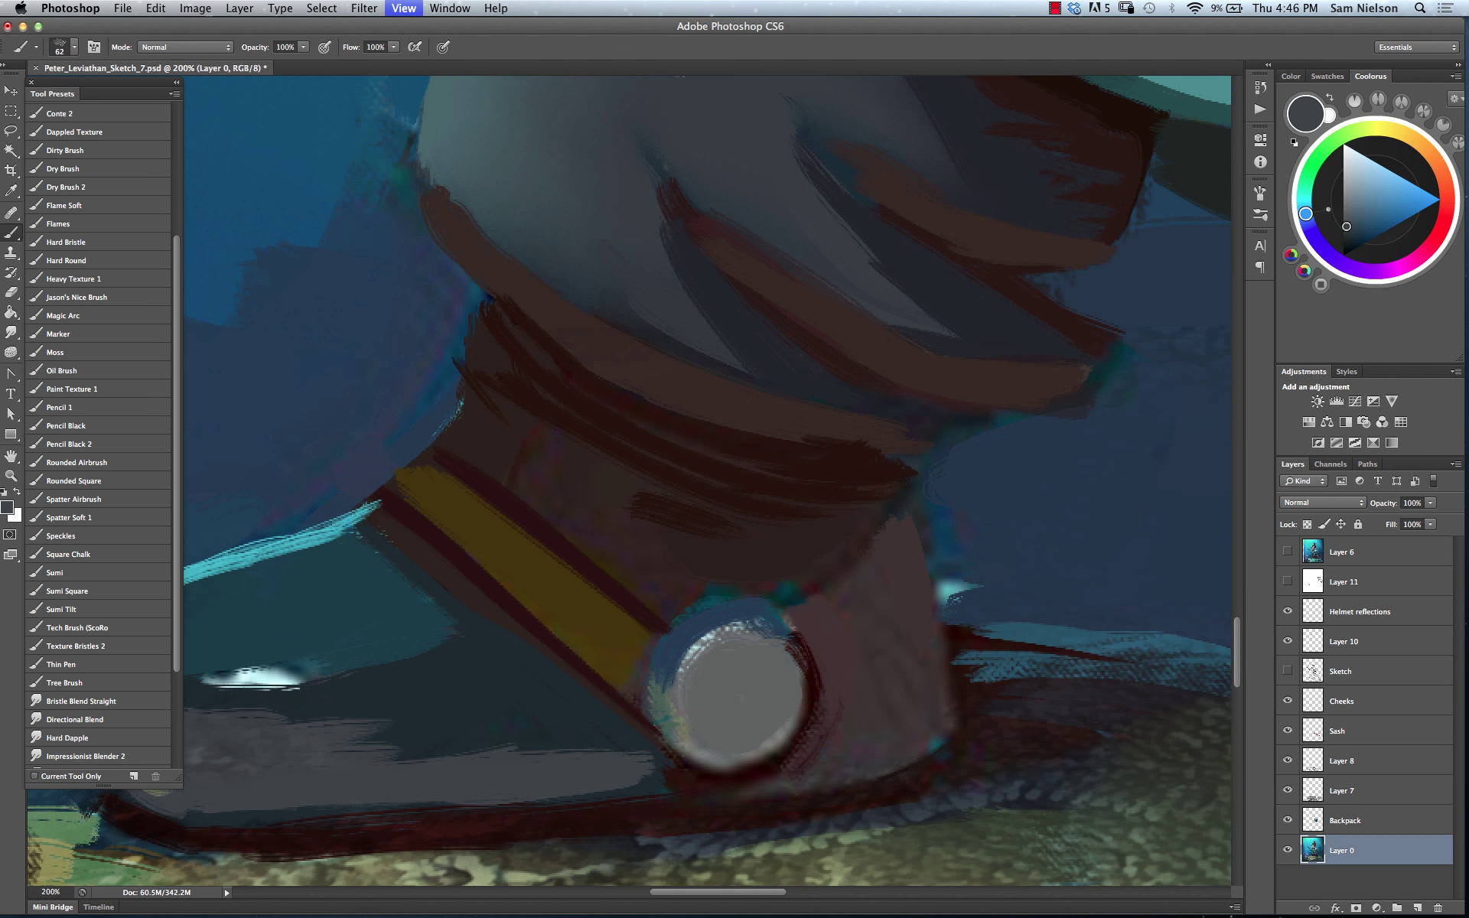
key("super+z")
mouse_move(506, 664)
left_mouse_down()
mouse_move(593, 729)
mouse_move(586, 740)
left_mouse_up()
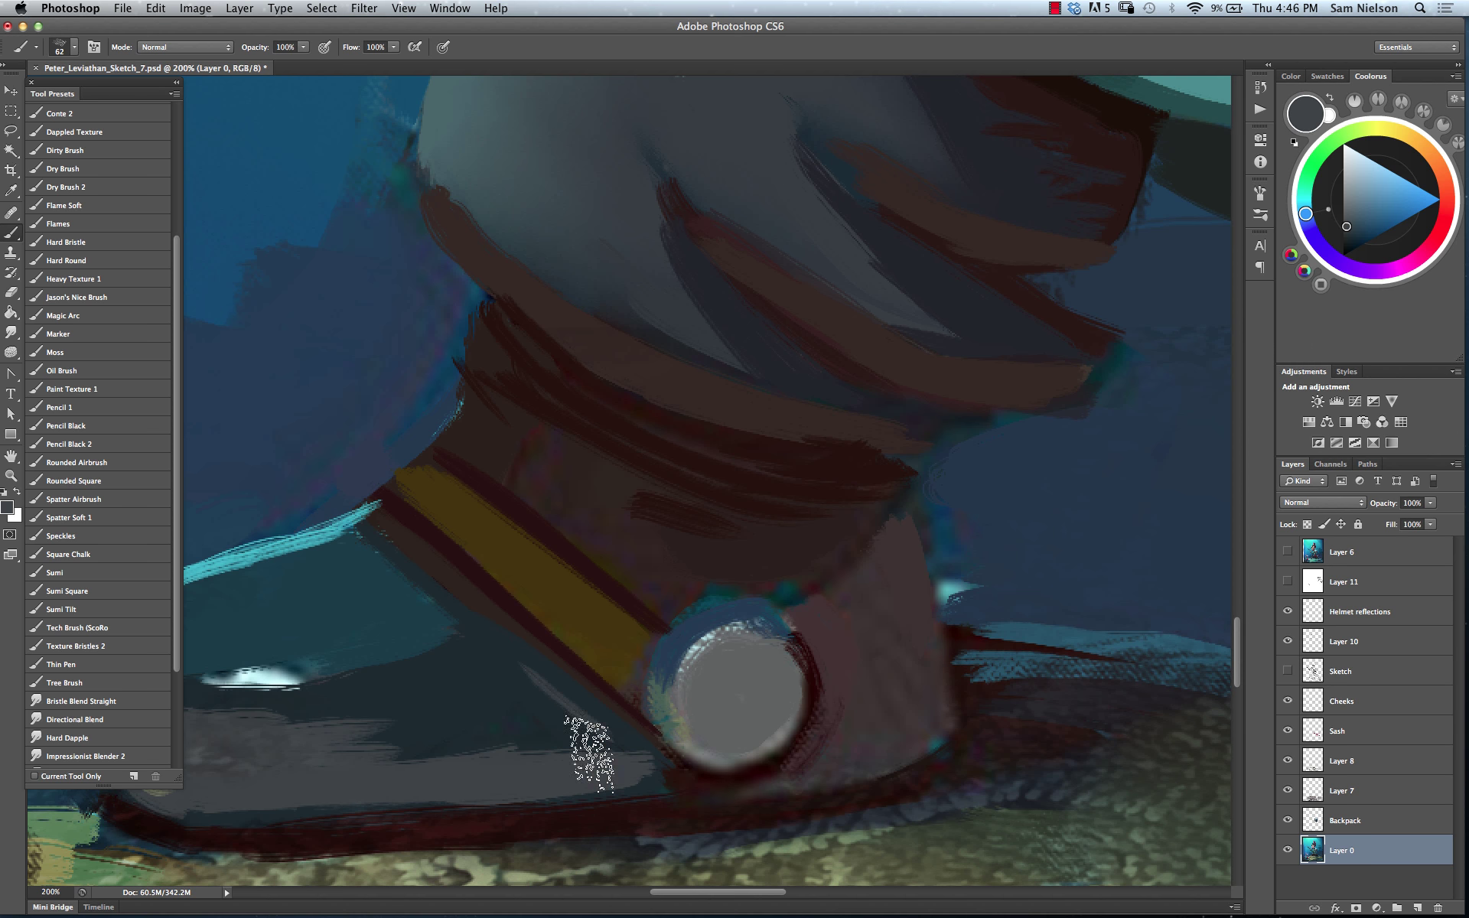
key("alt+super+z")
key("alt+super+z")
left_click_drag(614, 753, 492, 660)
mouse_move(519, 753)
left_mouse_down()
mouse_move(364, 656)
mouse_move(533, 744)
mouse_move(480, 666)
left_mouse_up()
mouse_move(451, 756)
left_mouse_down()
mouse_move(381, 681)
mouse_move(348, 685)
left_mouse_up()
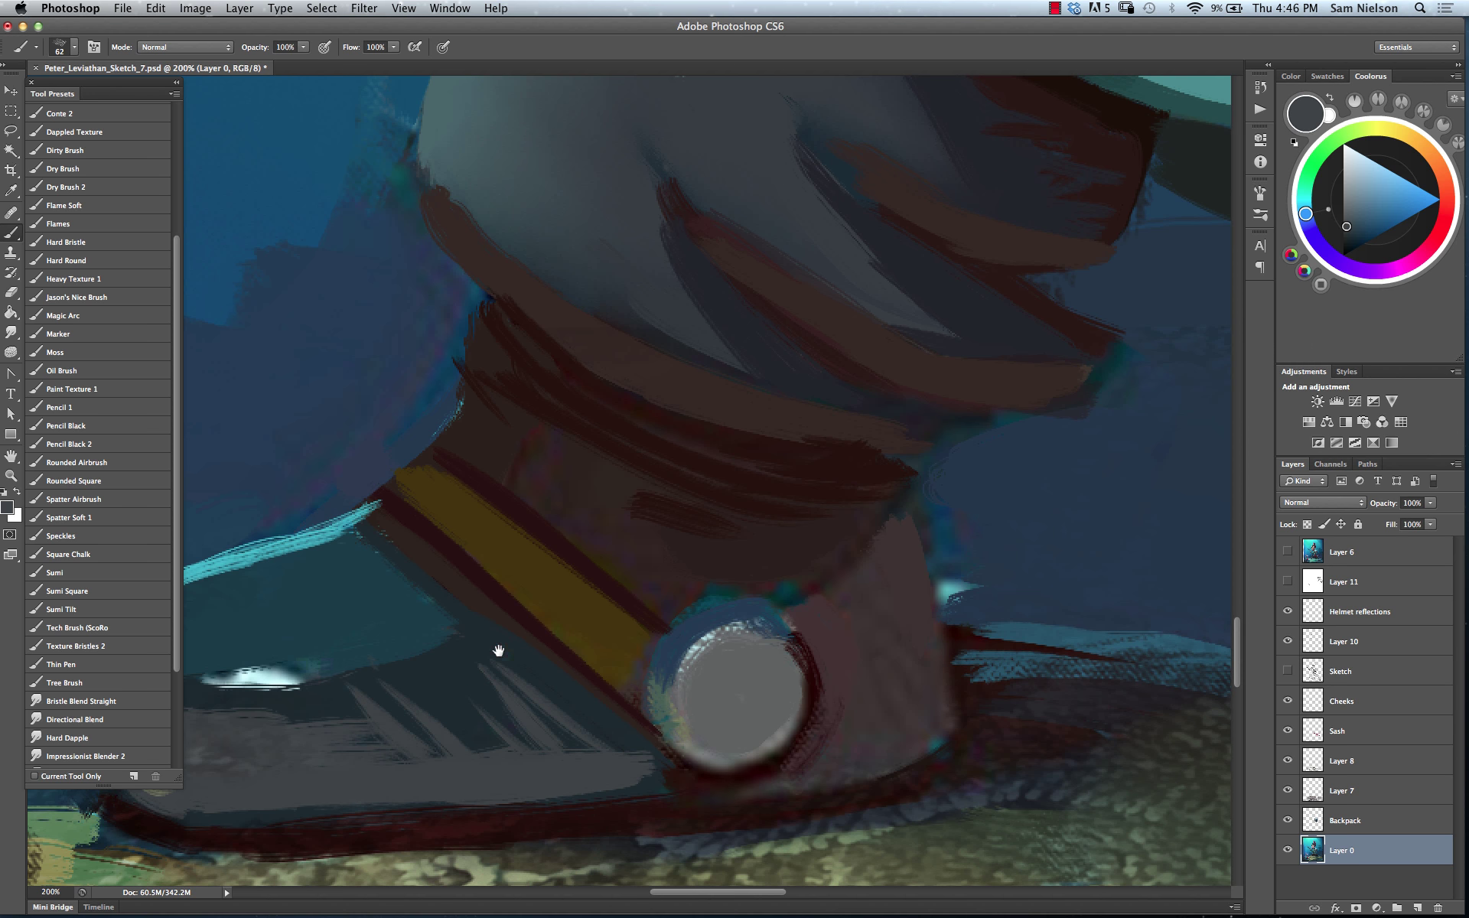
Extend the slate-grey strokes across the middle of the left shoe toward the toe highlight
mouse_move(498, 650)
left_mouse_down()
mouse_move(781, 588)
mouse_move(601, 622)
mouse_move(881, 641)
mouse_move(611, 654)
mouse_move(785, 642)
left_mouse_up()
left_click(687, 633, "alt")
left_click(717, 711, "alt")
left_click_drag(724, 606, 530, 647)
key("ctrl+z")
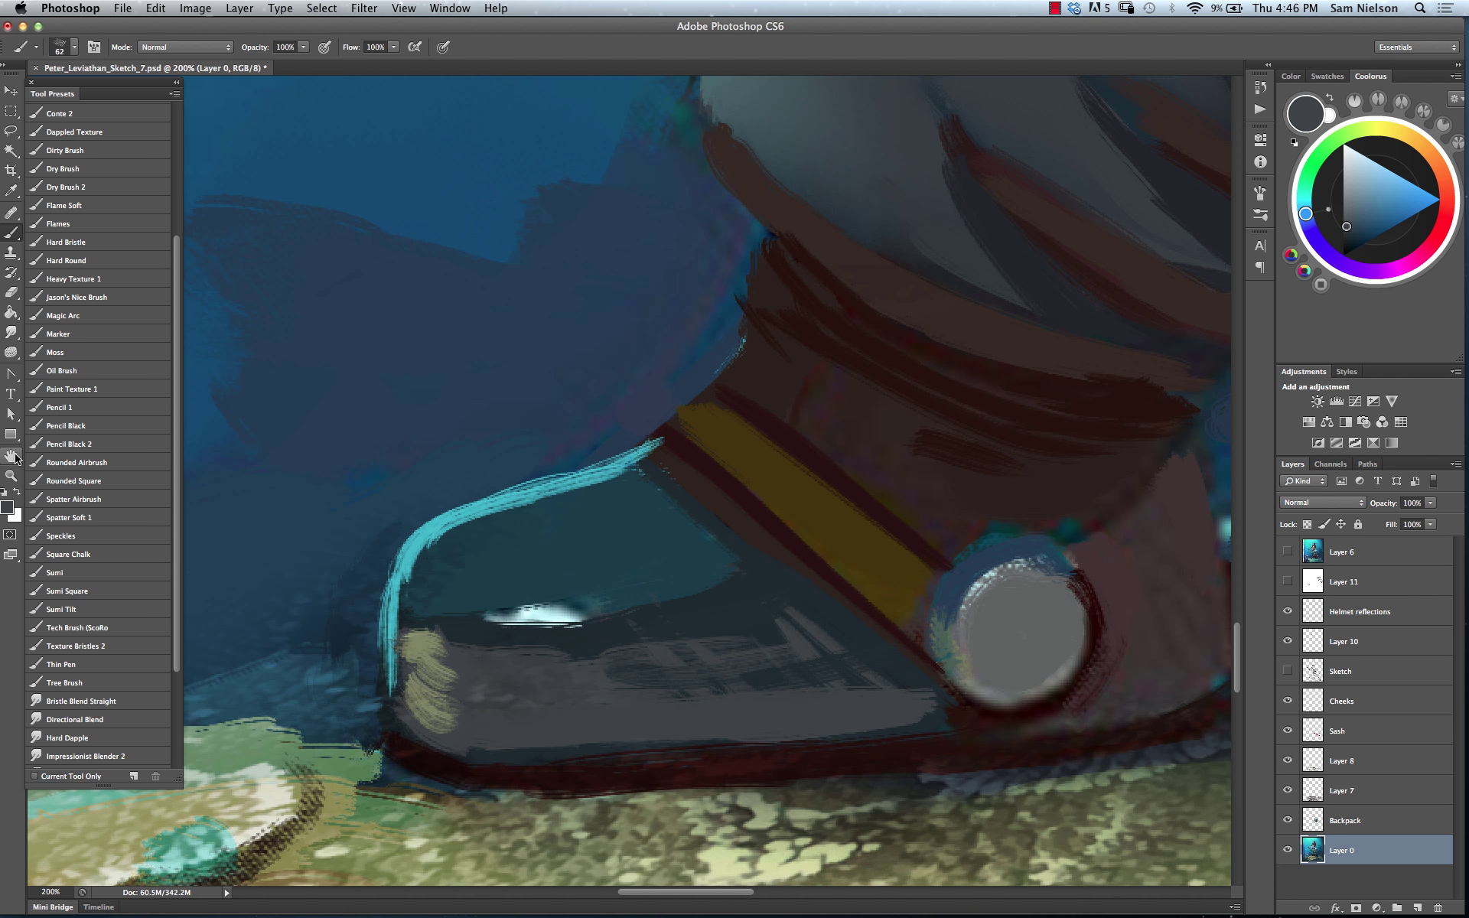
Blend the grey and olive strokes on the left shoe with the Smudge Nice preset, using a 22 px brush at 49% strength
left_click(17, 334)
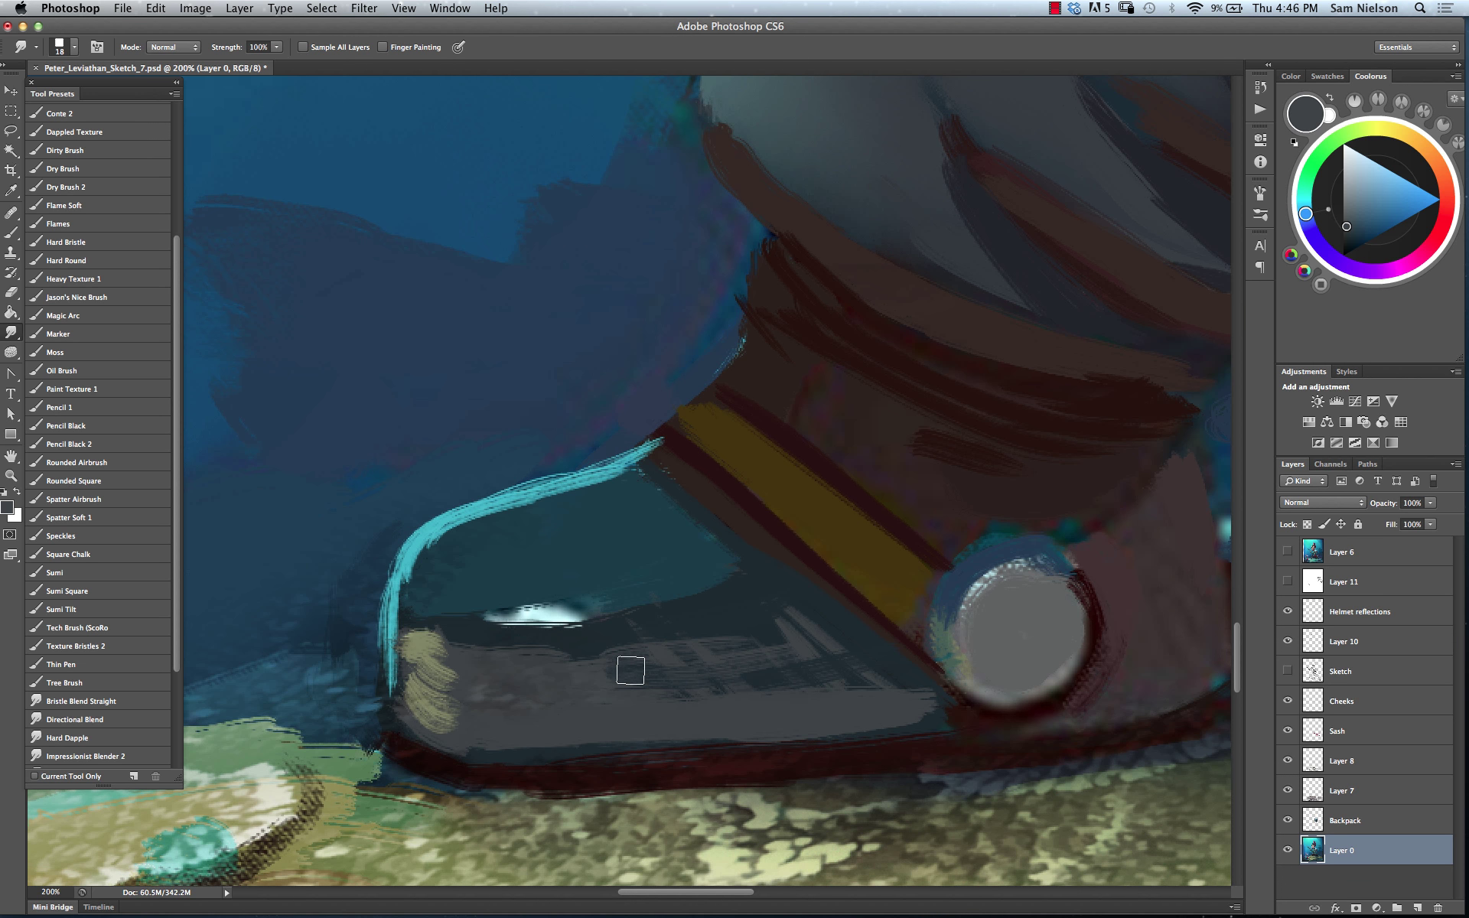
left_click_drag(705, 640, 505, 650)
scroll(168, 725, "down", 5)
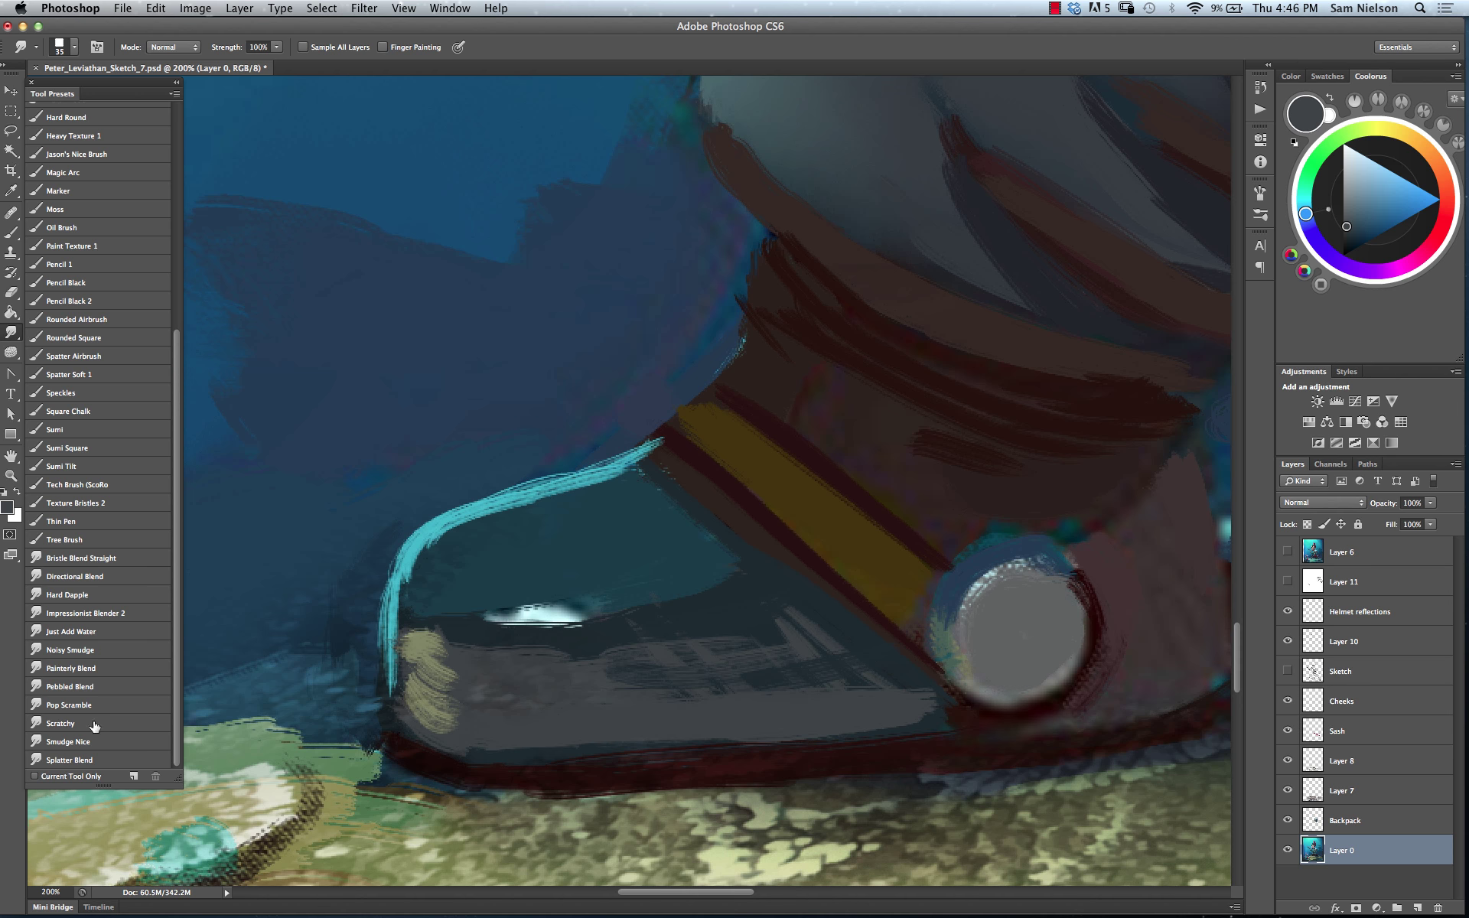
left_click(102, 742)
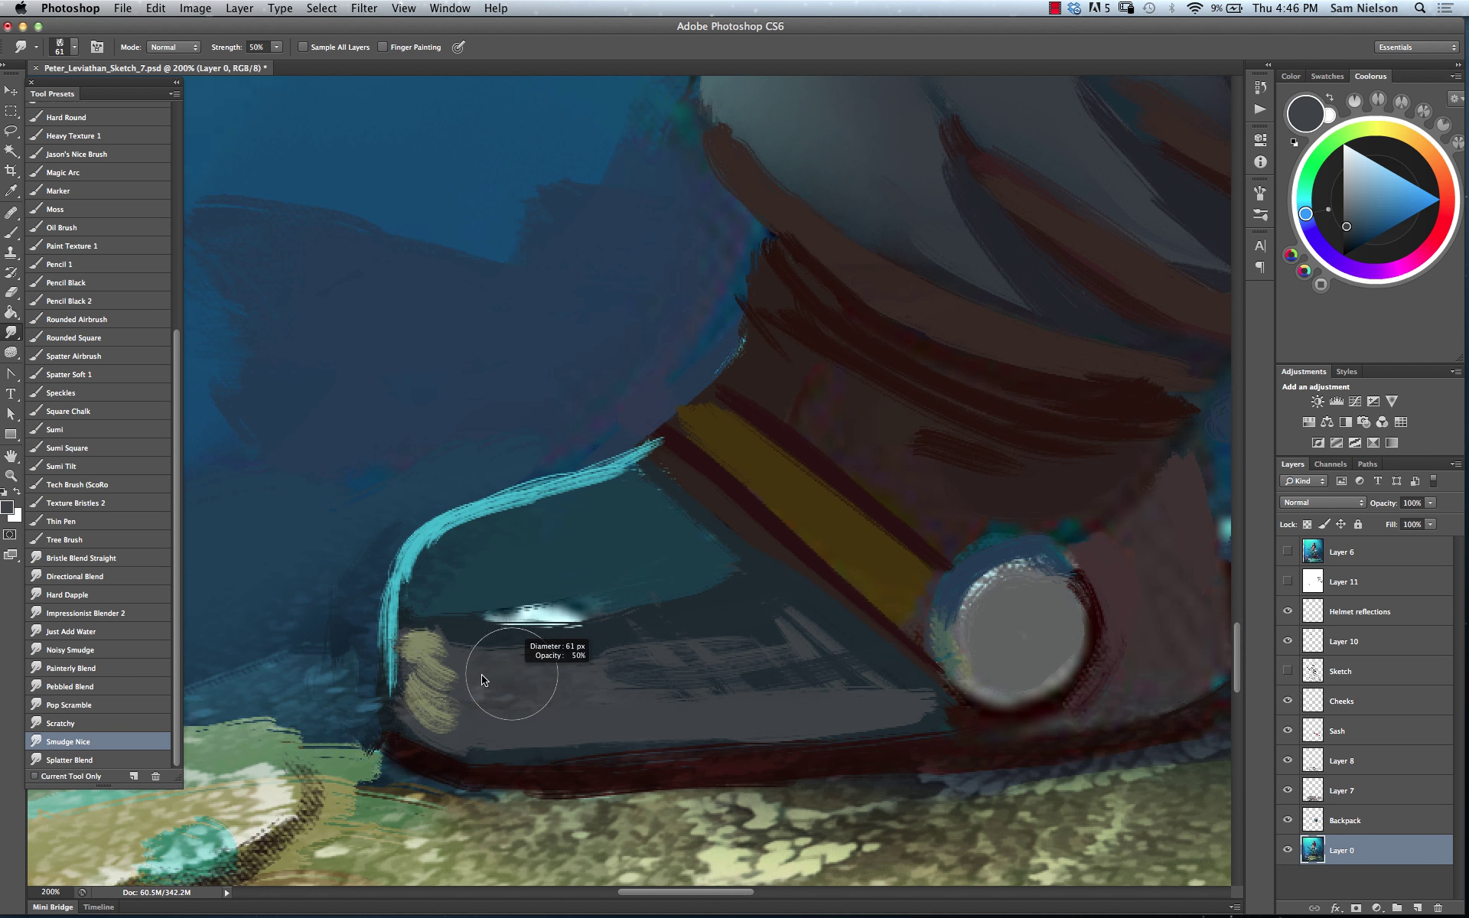
mouse_move(504, 674)
left_mouse_down()
mouse_move(752, 639)
mouse_move(584, 676)
mouse_move(782, 687)
mouse_move(754, 658)
mouse_move(878, 688)
mouse_move(767, 623)
mouse_move(861, 694)
mouse_move(573, 701)
mouse_move(788, 697)
mouse_move(649, 710)
mouse_move(483, 699)
mouse_move(609, 714)
mouse_move(524, 708)
mouse_move(867, 702)
mouse_move(455, 677)
mouse_move(481, 676)
mouse_move(444, 657)
mouse_move(467, 650)
mouse_move(411, 646)
mouse_move(414, 680)
left_mouse_up()
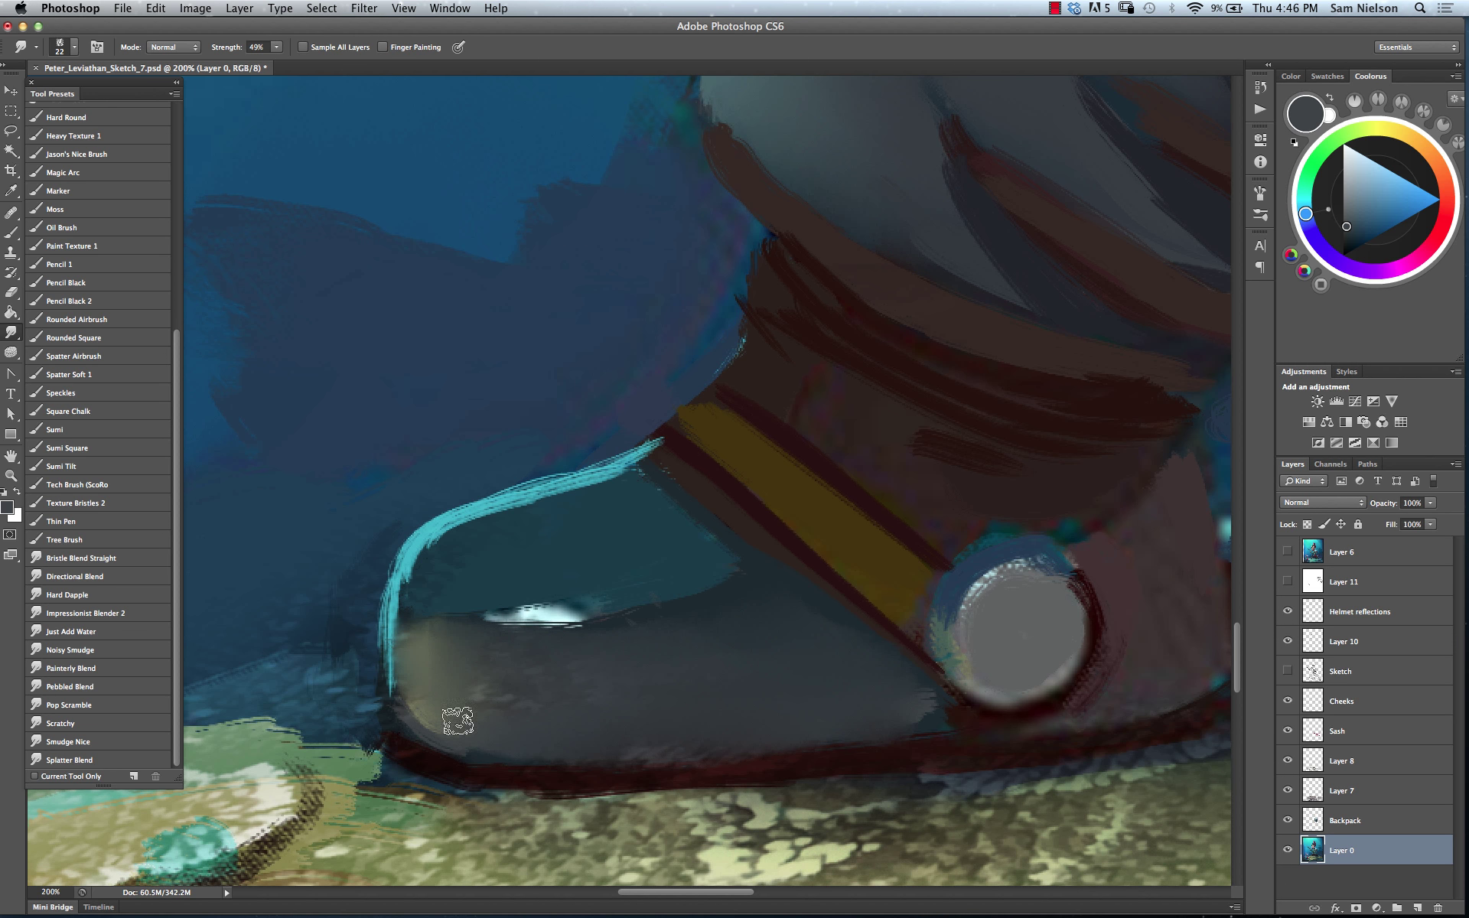
Sample olive from the left shoe's toe and rebuild its reflected light with smaller bristle brush strokes
left_click(51, 250)
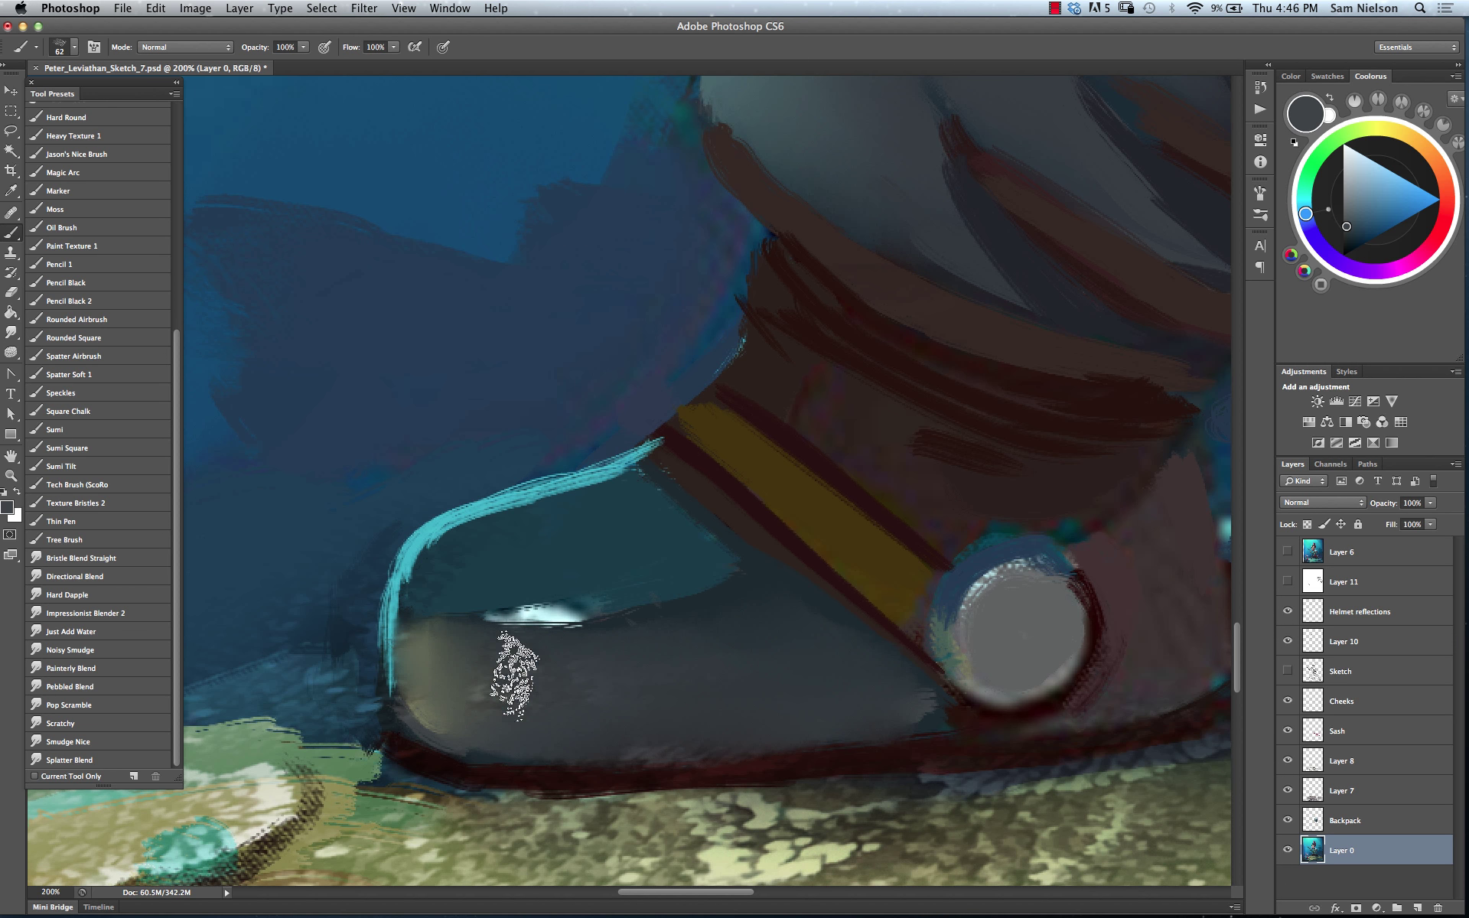
left_click(427, 705, "alt")
mouse_move(420, 640)
left_mouse_down()
mouse_move(378, 651)
mouse_move(413, 699)
mouse_move(419, 677)
mouse_move(405, 708)
mouse_move(430, 699)
mouse_move(413, 678)
mouse_move(486, 666)
left_mouse_up()
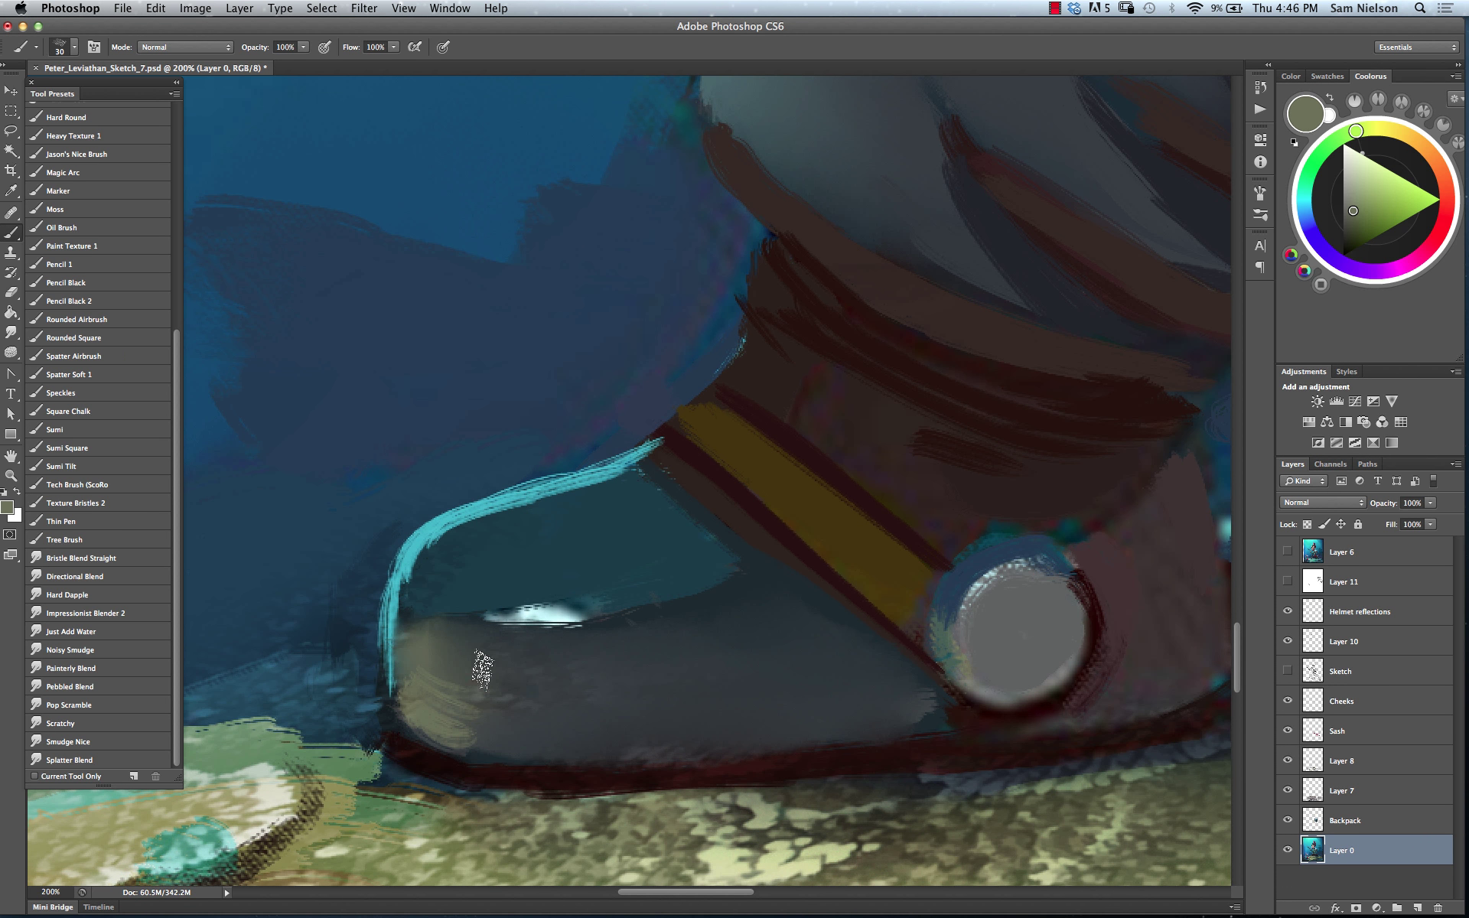
Darken the upper edge of the toe's olive reflection with sampled dark navy, and smudge the reflection into the shoe
left_click(517, 636, "alt")
left_click(709, 612, "alt")
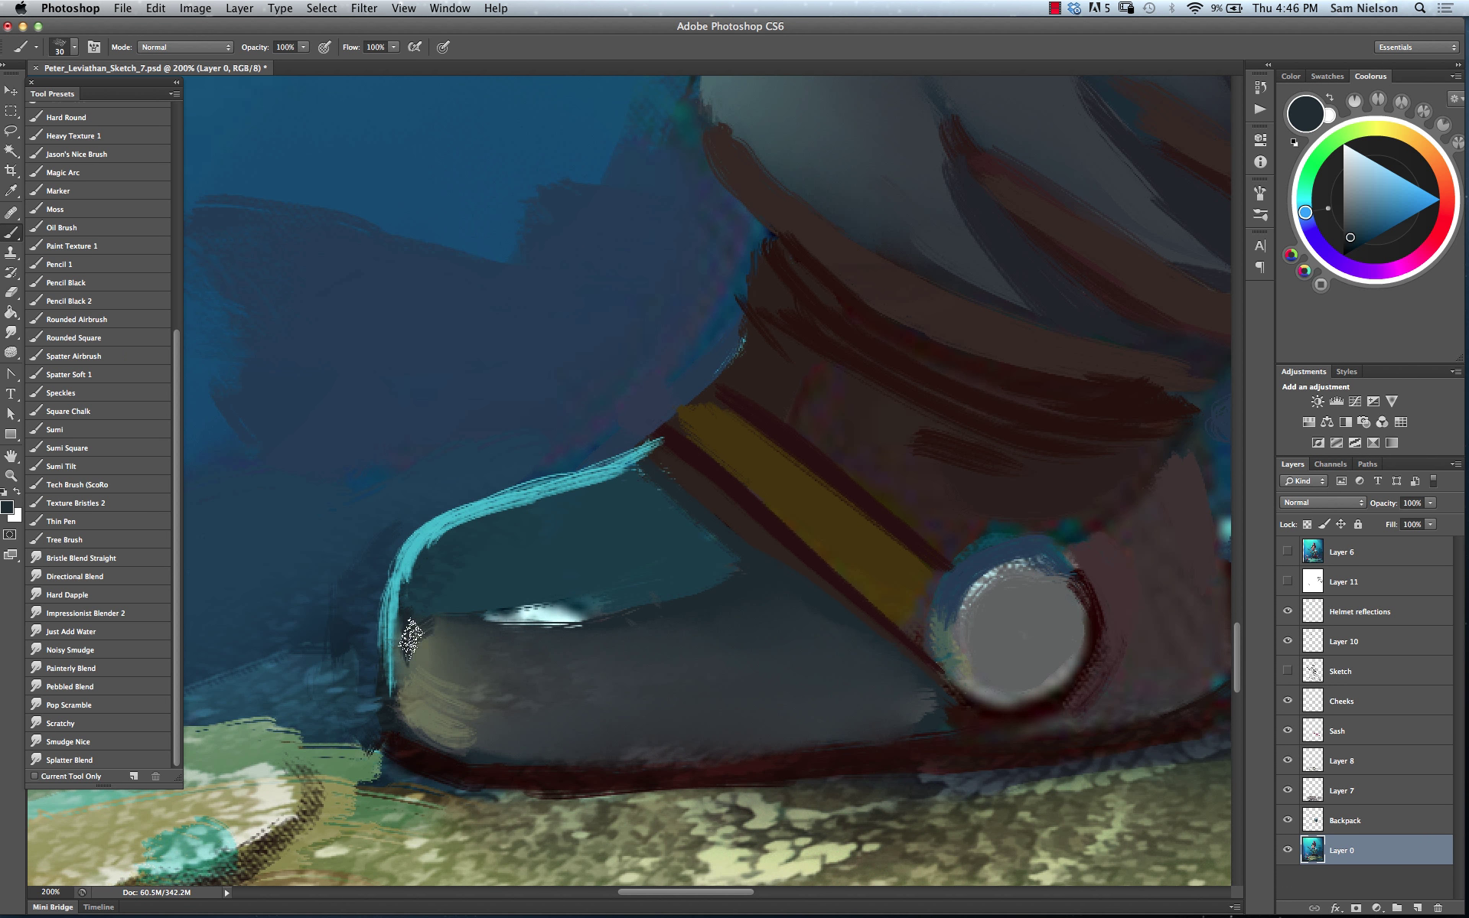
mouse_move(398, 651)
left_mouse_down()
mouse_move(410, 584)
mouse_move(458, 624)
left_mouse_up()
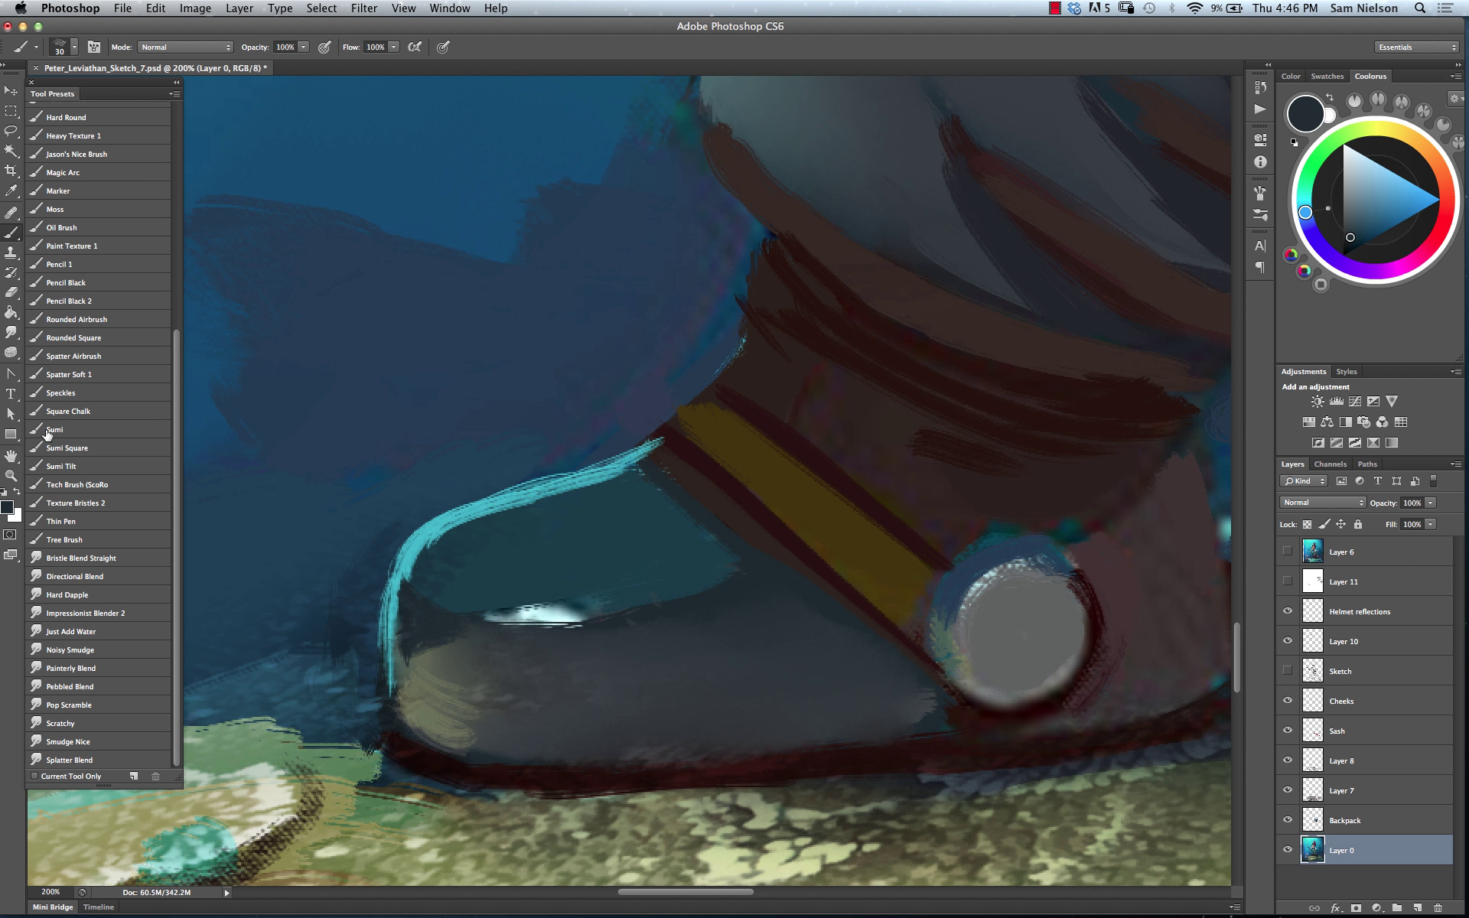
left_click(10, 332)
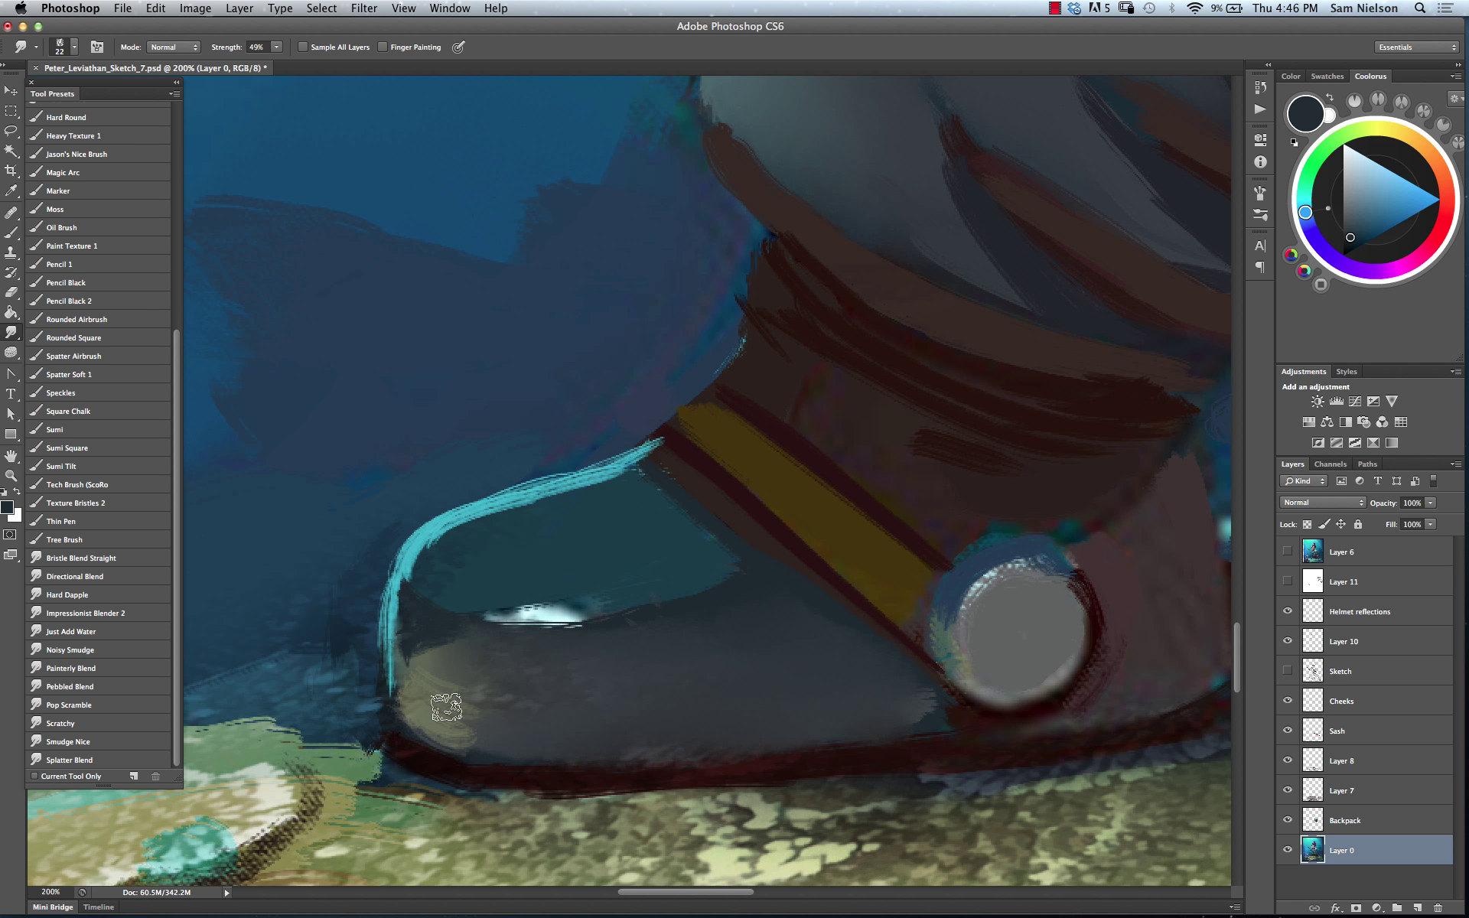
mouse_move(483, 729)
left_mouse_down()
mouse_move(502, 734)
mouse_move(476, 731)
mouse_move(491, 713)
left_mouse_up()
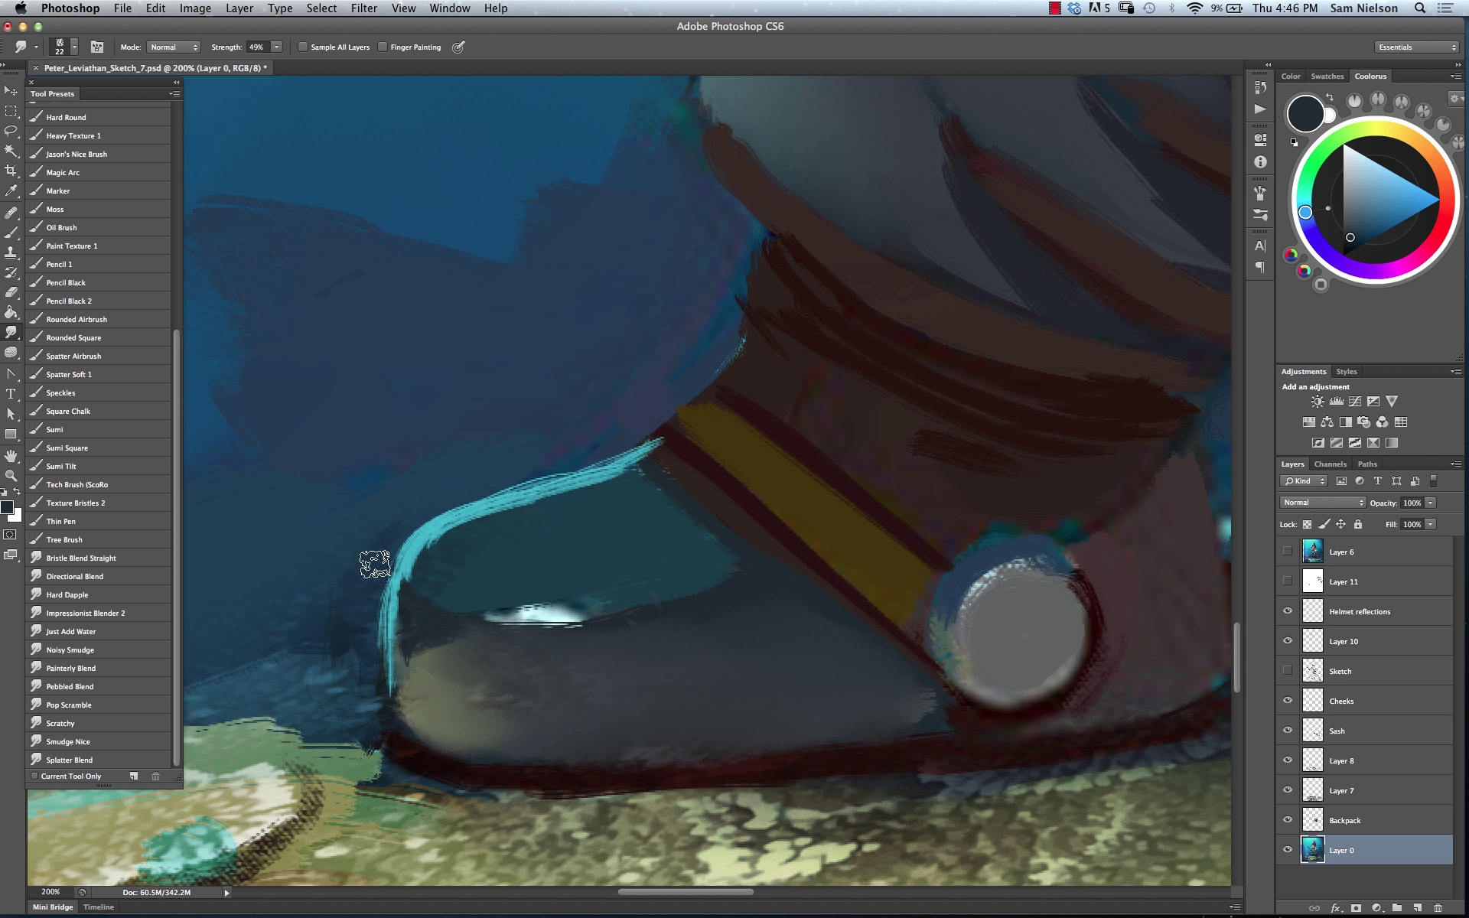
Sample slate from the left shoe, rotate the canvas, and paint a thin slate highlight along the dark maroon sole
left_click(12, 232)
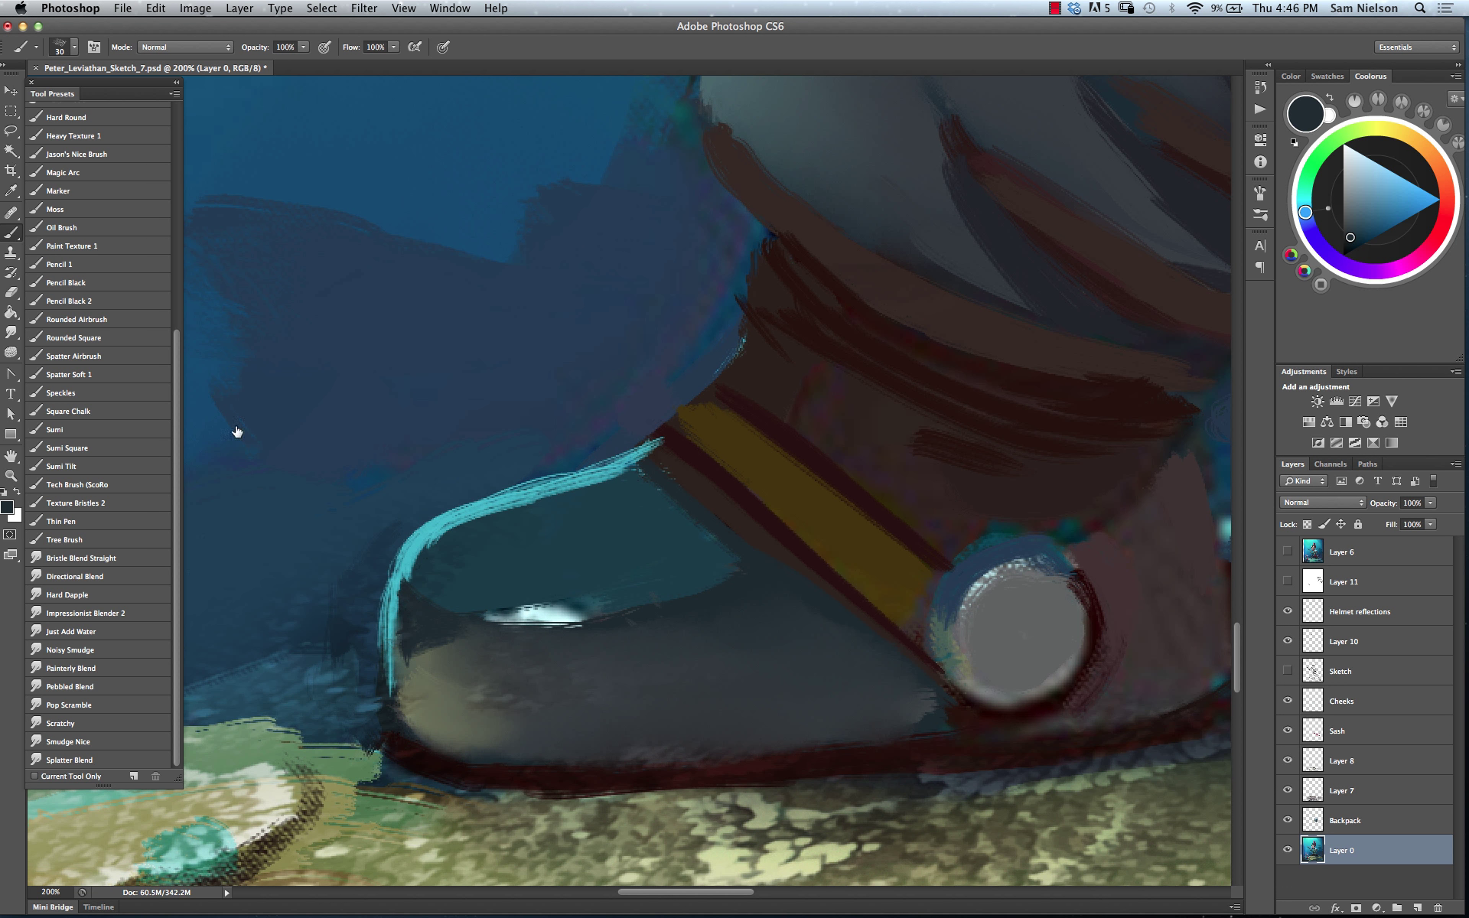
left_click(923, 718, "alt")
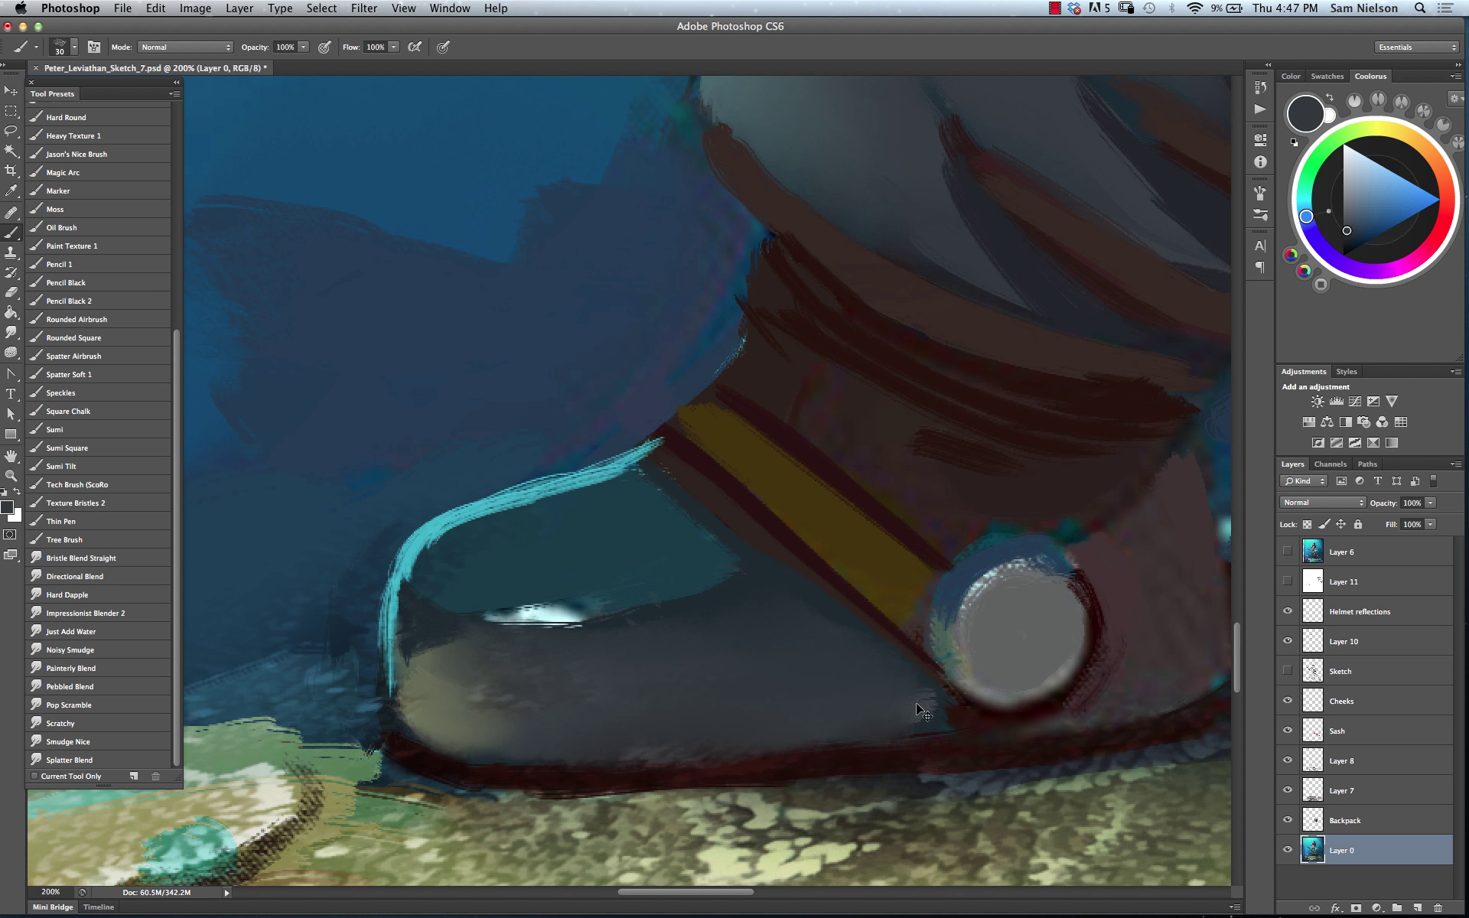
key("r")
left_click_drag(672, 642, 943, 468)
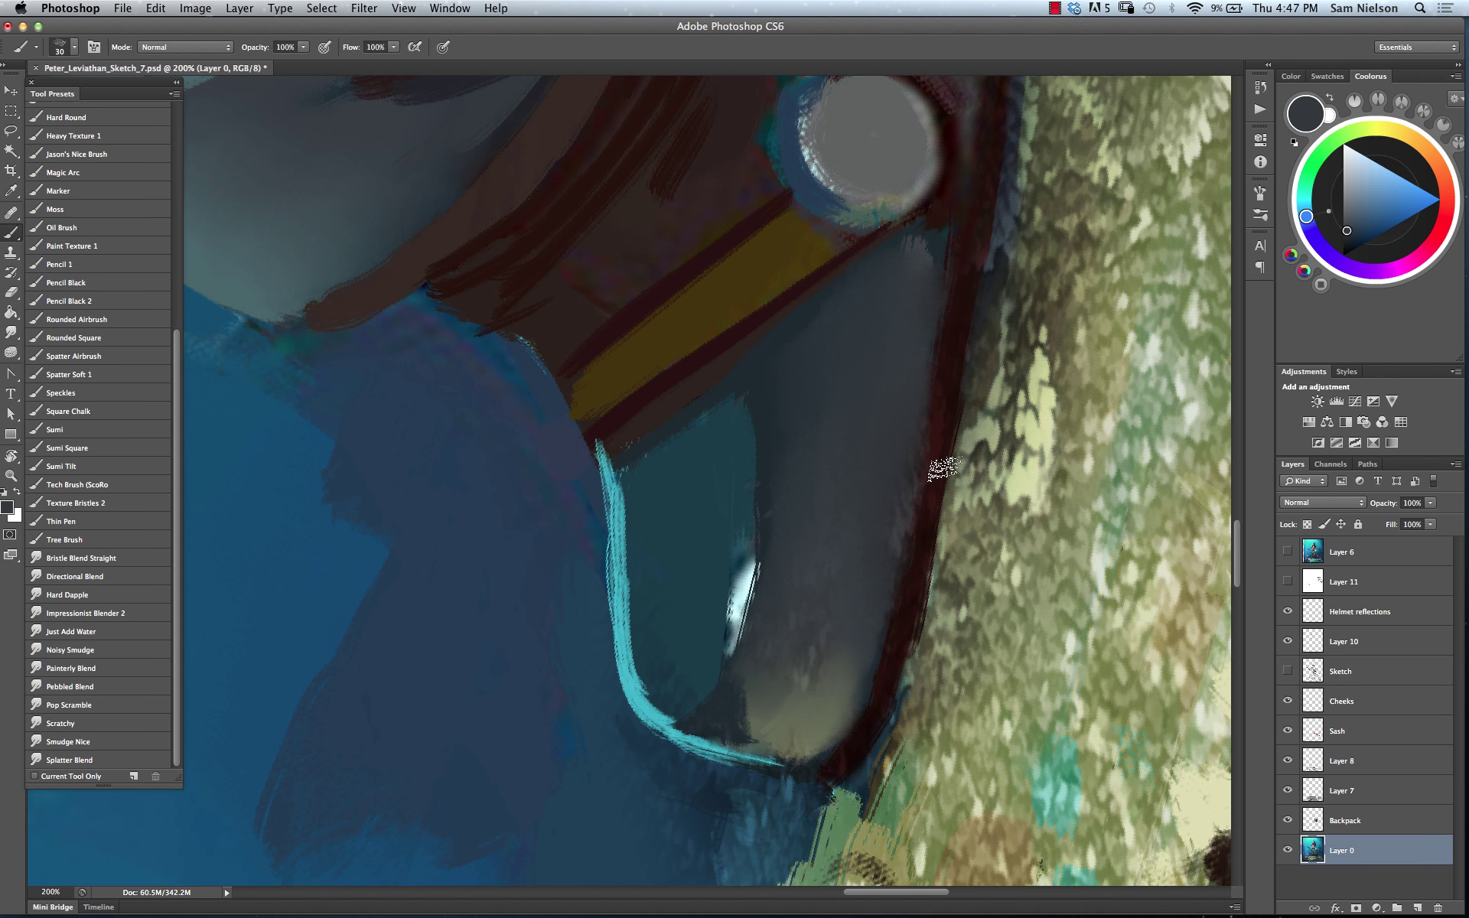
mouse_move(846, 741)
left_mouse_down()
mouse_move(880, 686)
mouse_move(897, 601)
left_mouse_up()
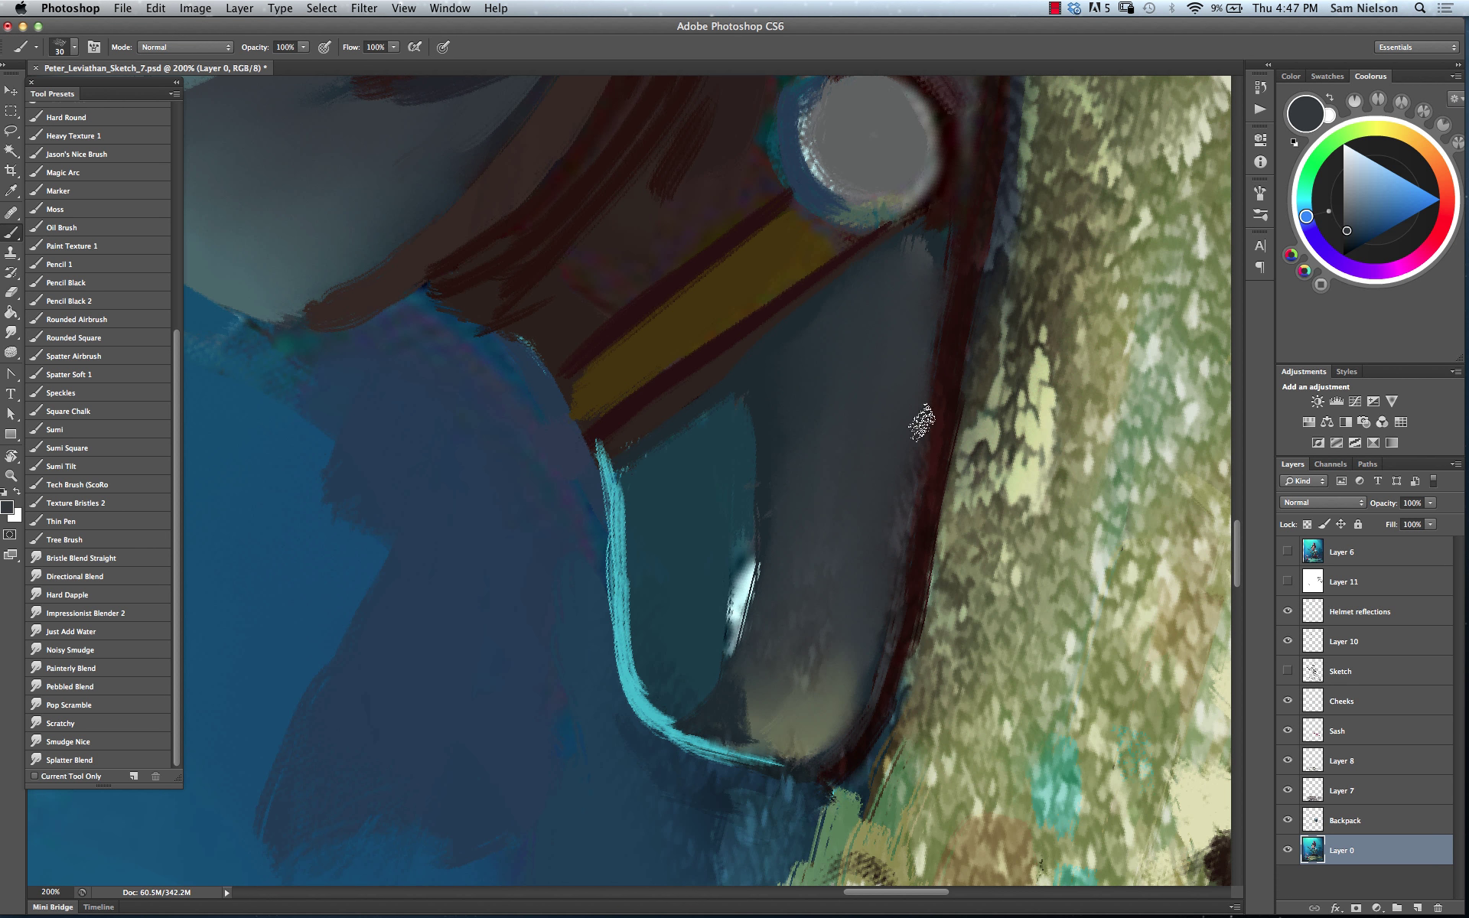
mouse_move(975, 181)
left_mouse_down()
mouse_move(946, 308)
mouse_move(942, 437)
mouse_move(954, 295)
mouse_move(886, 646)
left_mouse_up()
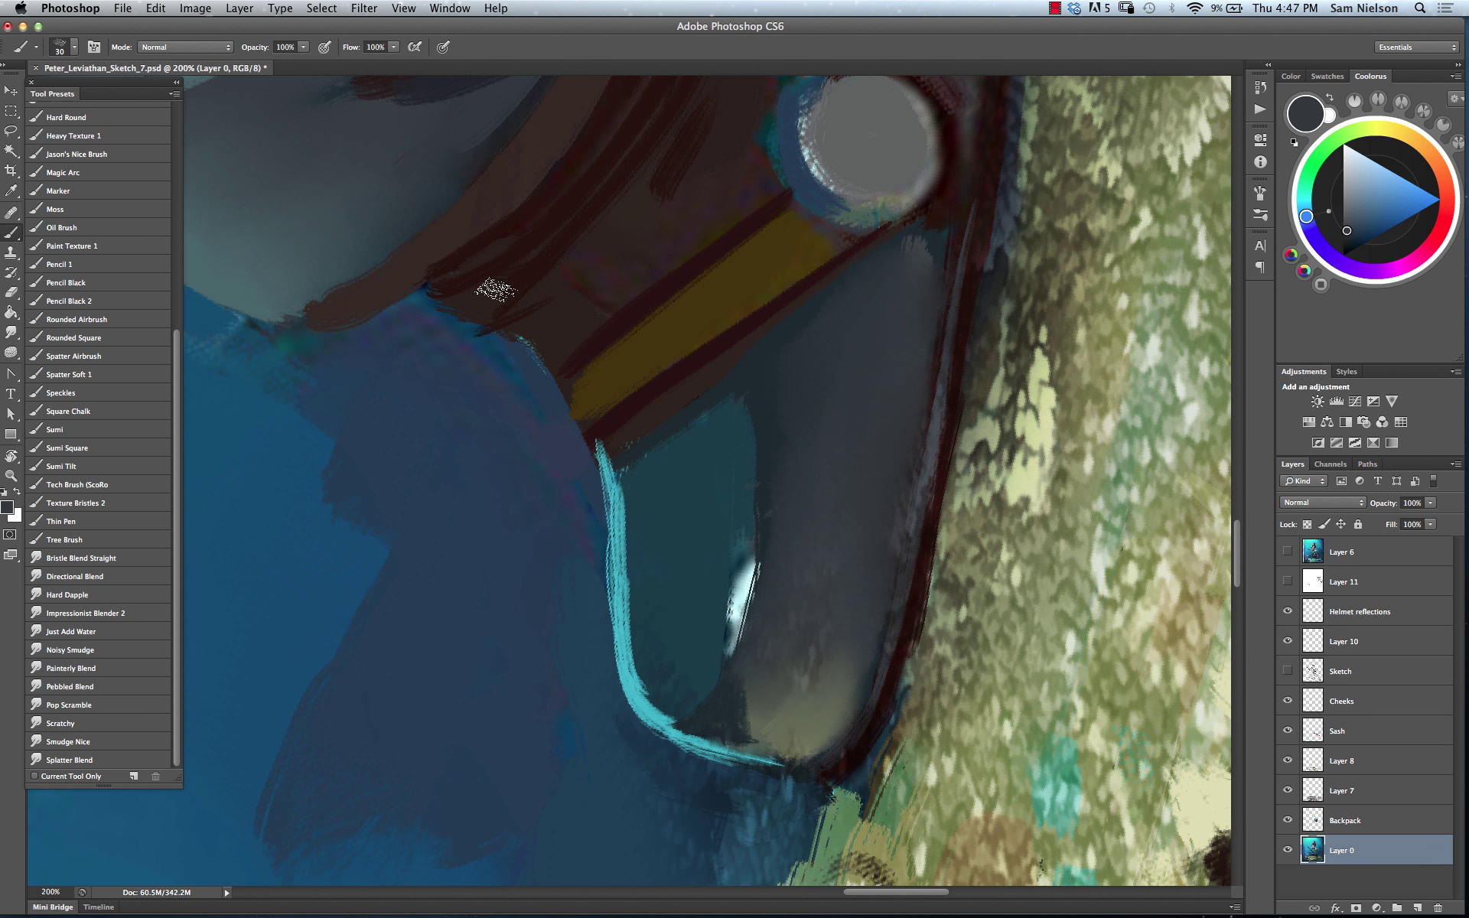
Sample dark maroon from the boot shaft and paint creases between the left shoe's teal top and grey side
left_click(490, 285, "alt")
left_click_drag(790, 323, 744, 377)
left_click_drag(784, 372, 756, 410)
left_click_drag(775, 406, 766, 517)
Sample slate beside the sole and extend the thin highlight along its edge to the toe
left_click(931, 467, "alt")
left_click_drag(938, 406, 903, 566)
left_click_drag(897, 597, 823, 769)
Erase the Layer 7 overlay from the left shoe's sole and toe, and return the canvas to its upright orientation
left_click(1341, 792)
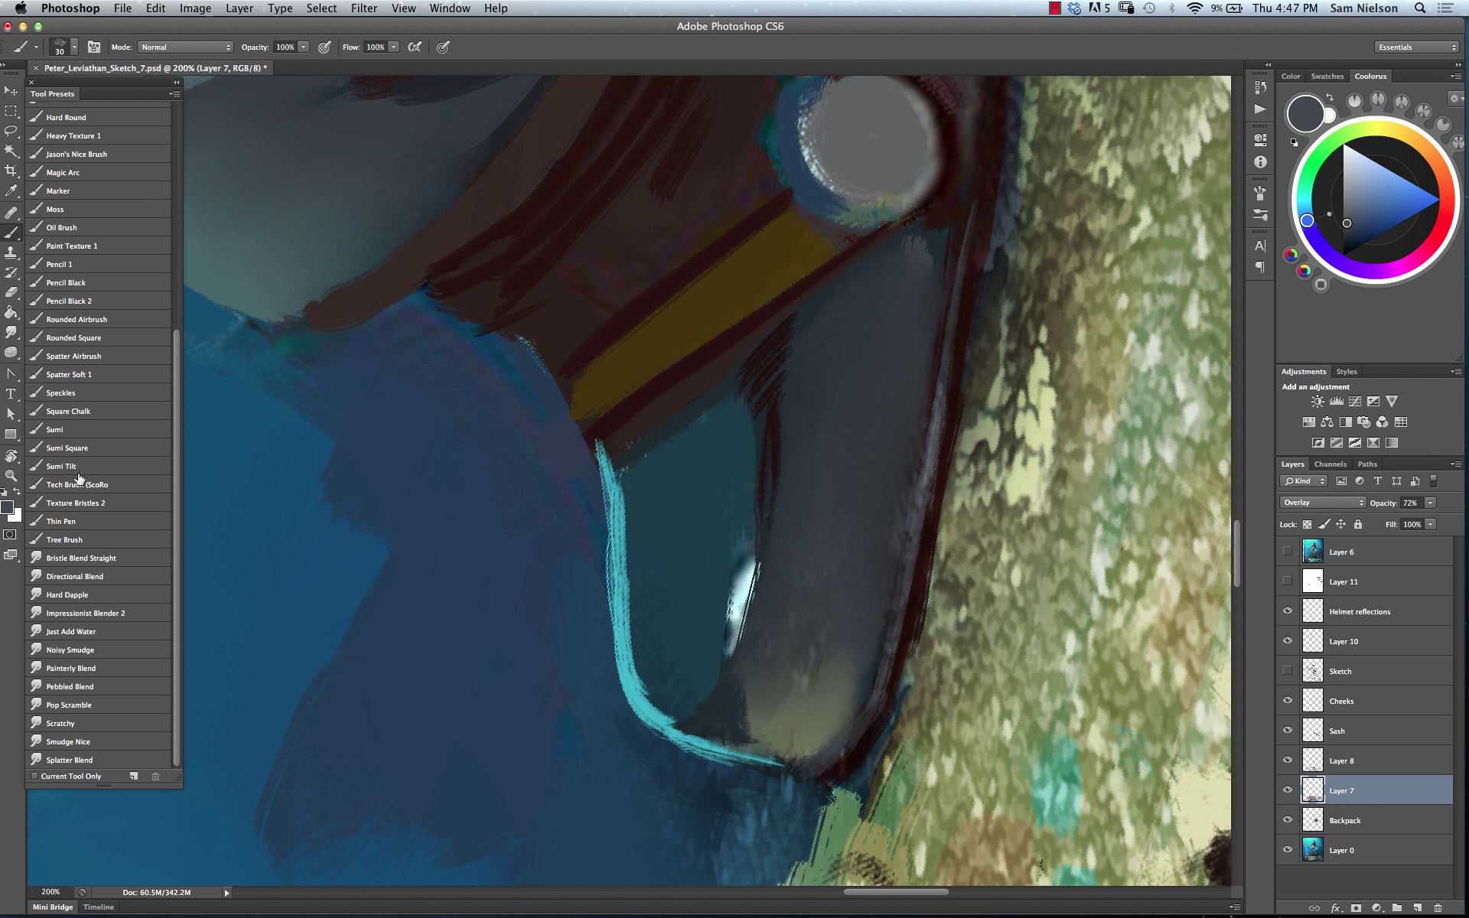
left_click(12, 333)
left_click(12, 294)
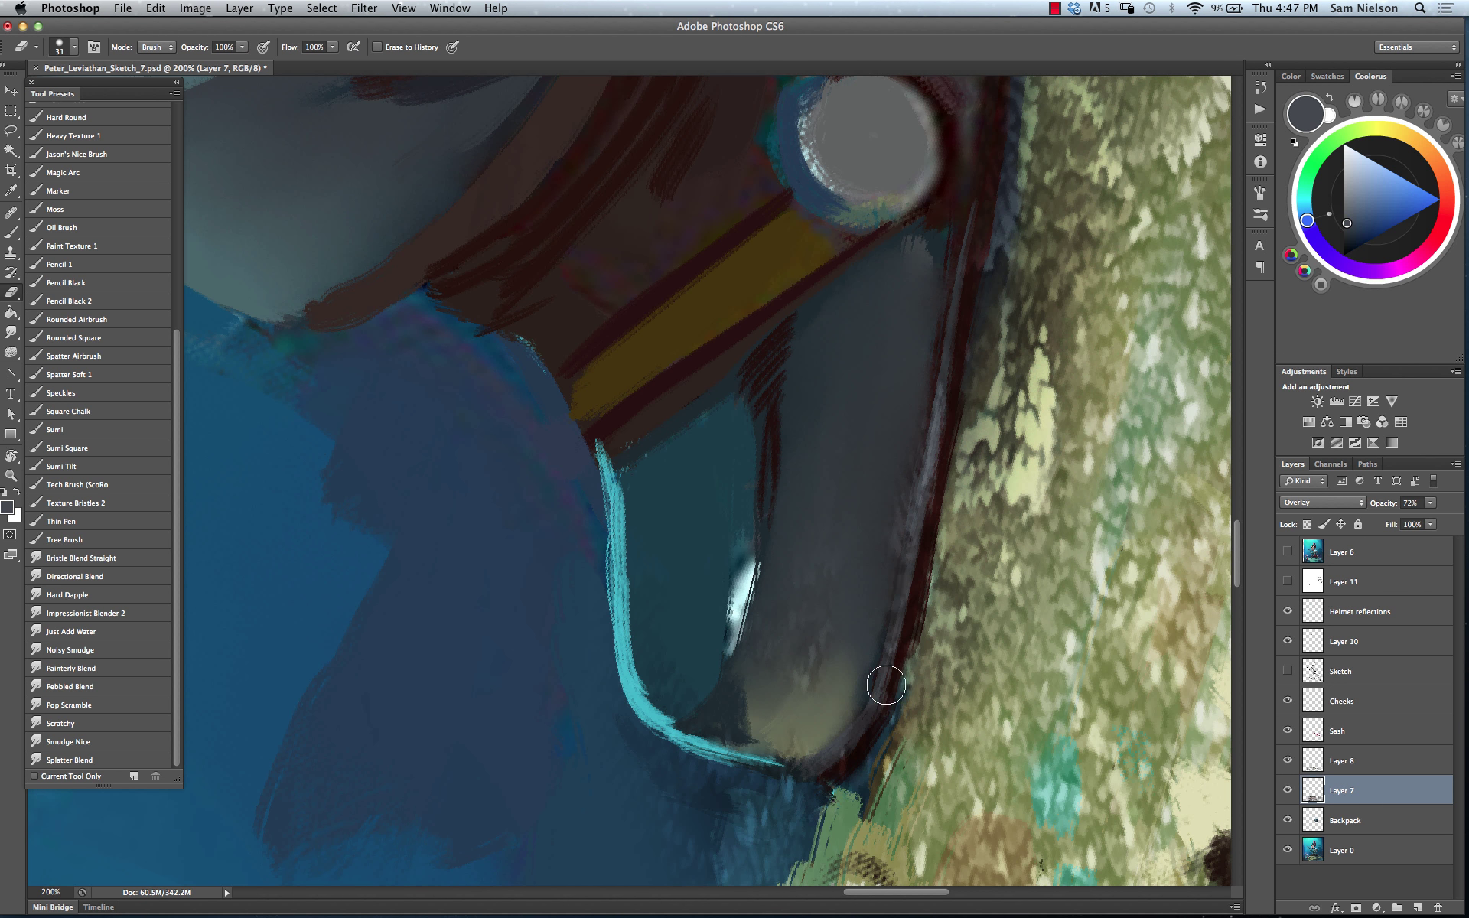
mouse_move(886, 685)
left_mouse_down()
mouse_move(882, 575)
mouse_move(914, 504)
mouse_move(903, 547)
mouse_move(922, 428)
left_mouse_up()
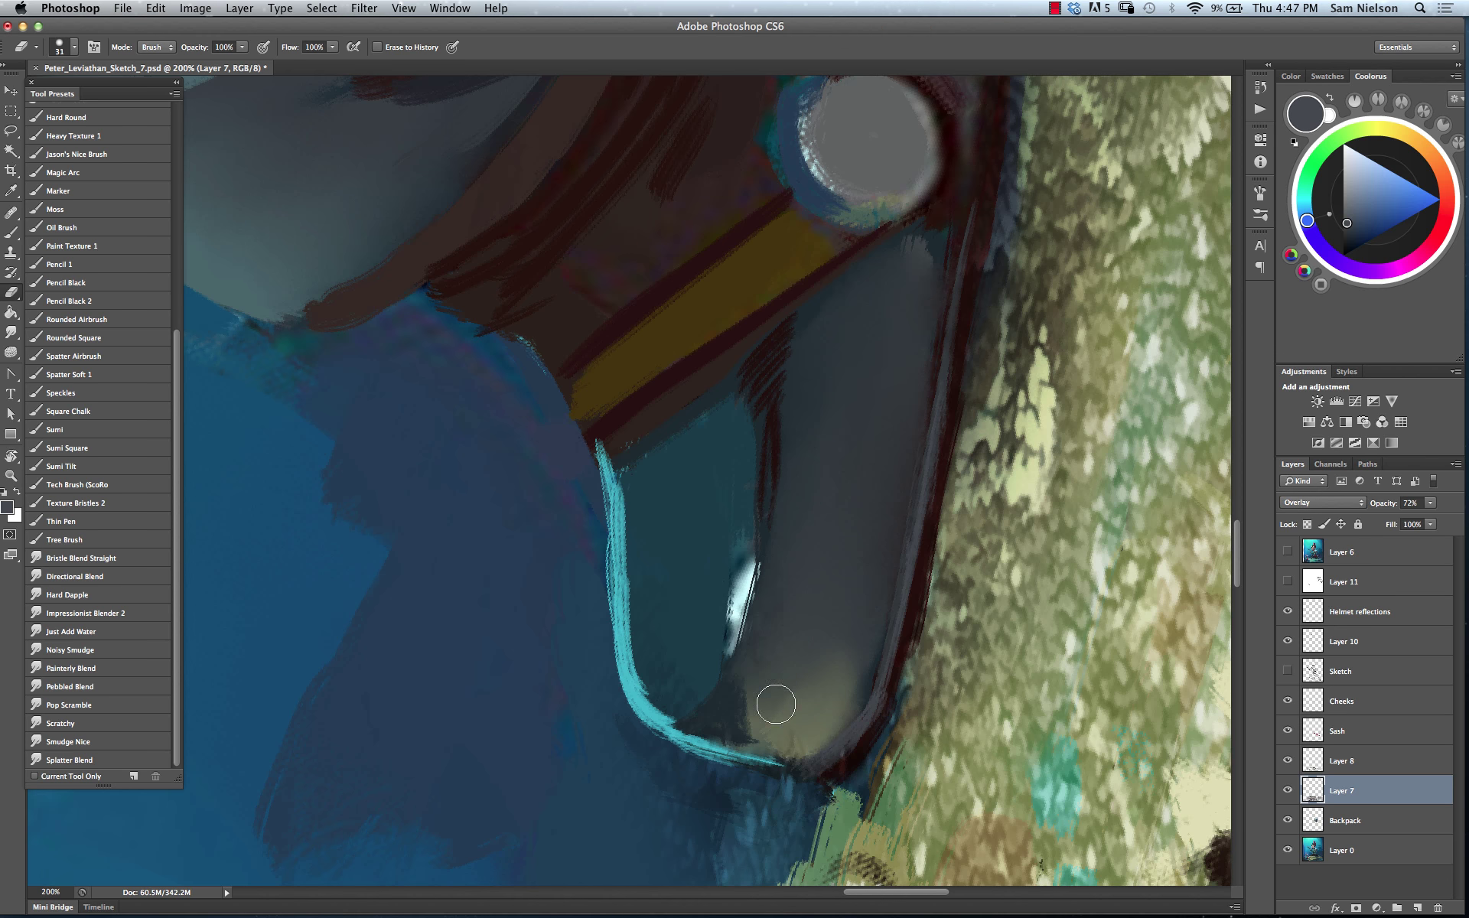
left_click_drag(776, 704, 808, 721)
key("r")
mouse_move(1050, 560)
left_mouse_down()
mouse_move(600, 767)
mouse_move(628, 746)
mouse_move(584, 737)
mouse_move(604, 754)
mouse_move(586, 757)
left_mouse_up()
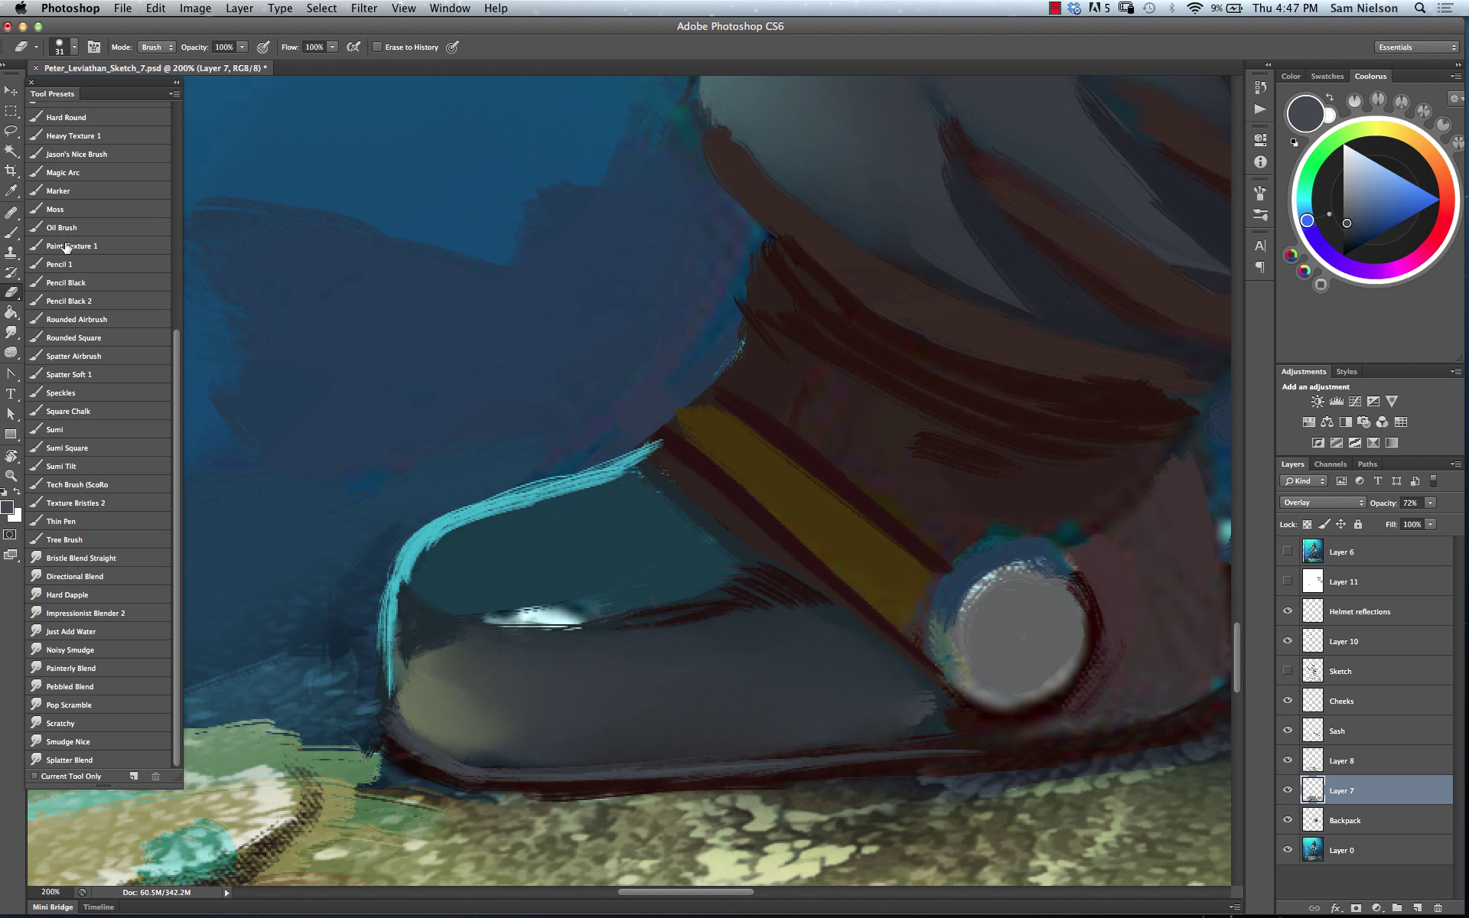
Compare the painting with Layer 7 hidden and shown, and smudge the heel area around the left boot's buckle on Layer 0
left_click(10, 332)
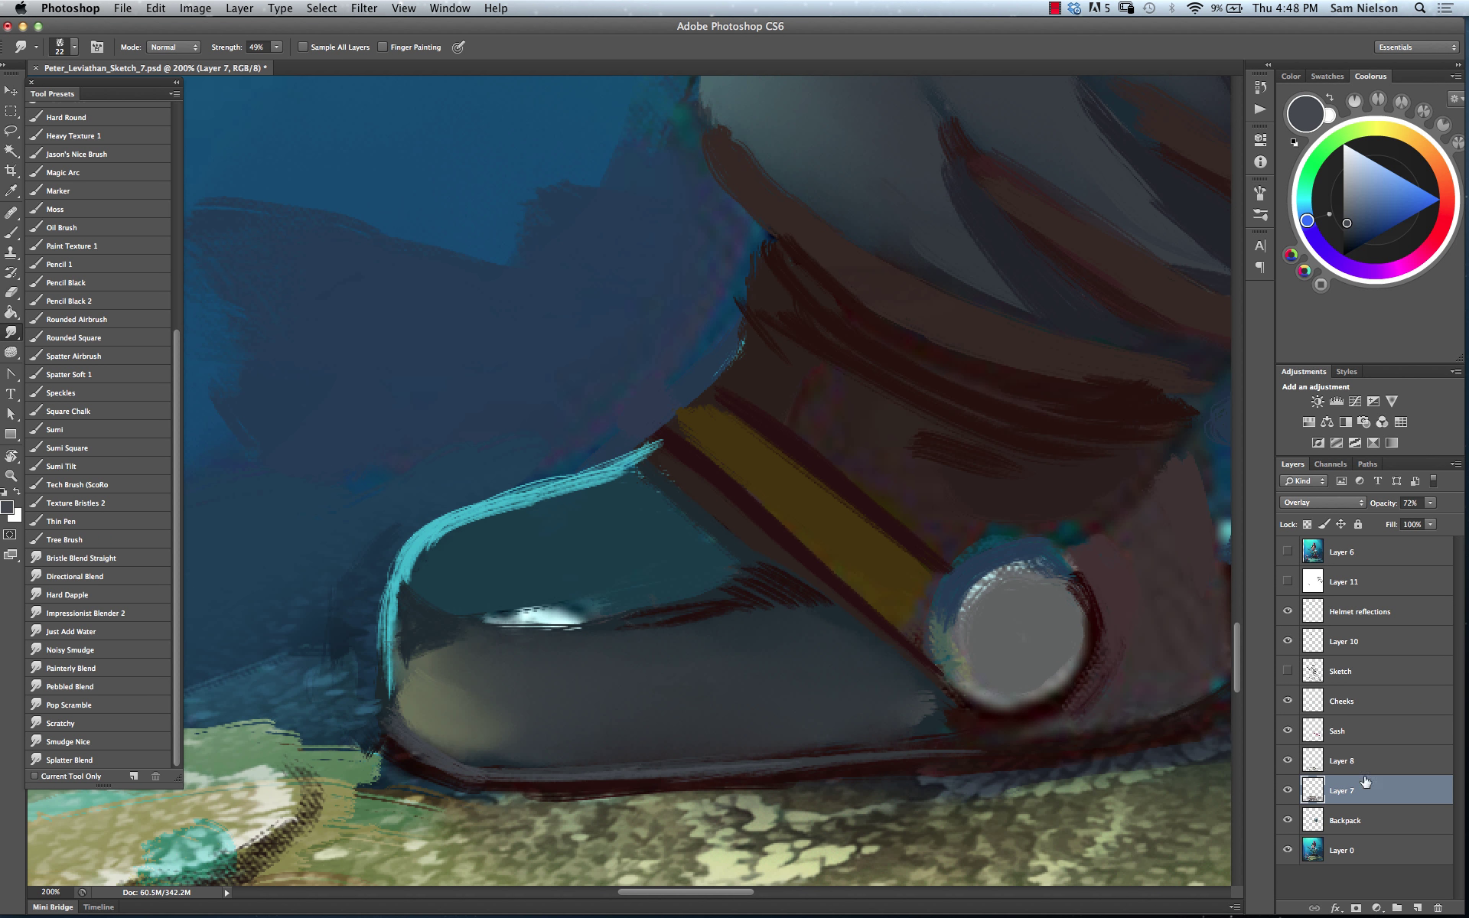
left_click(1286, 788)
left_click(1286, 788)
left_click(1369, 873)
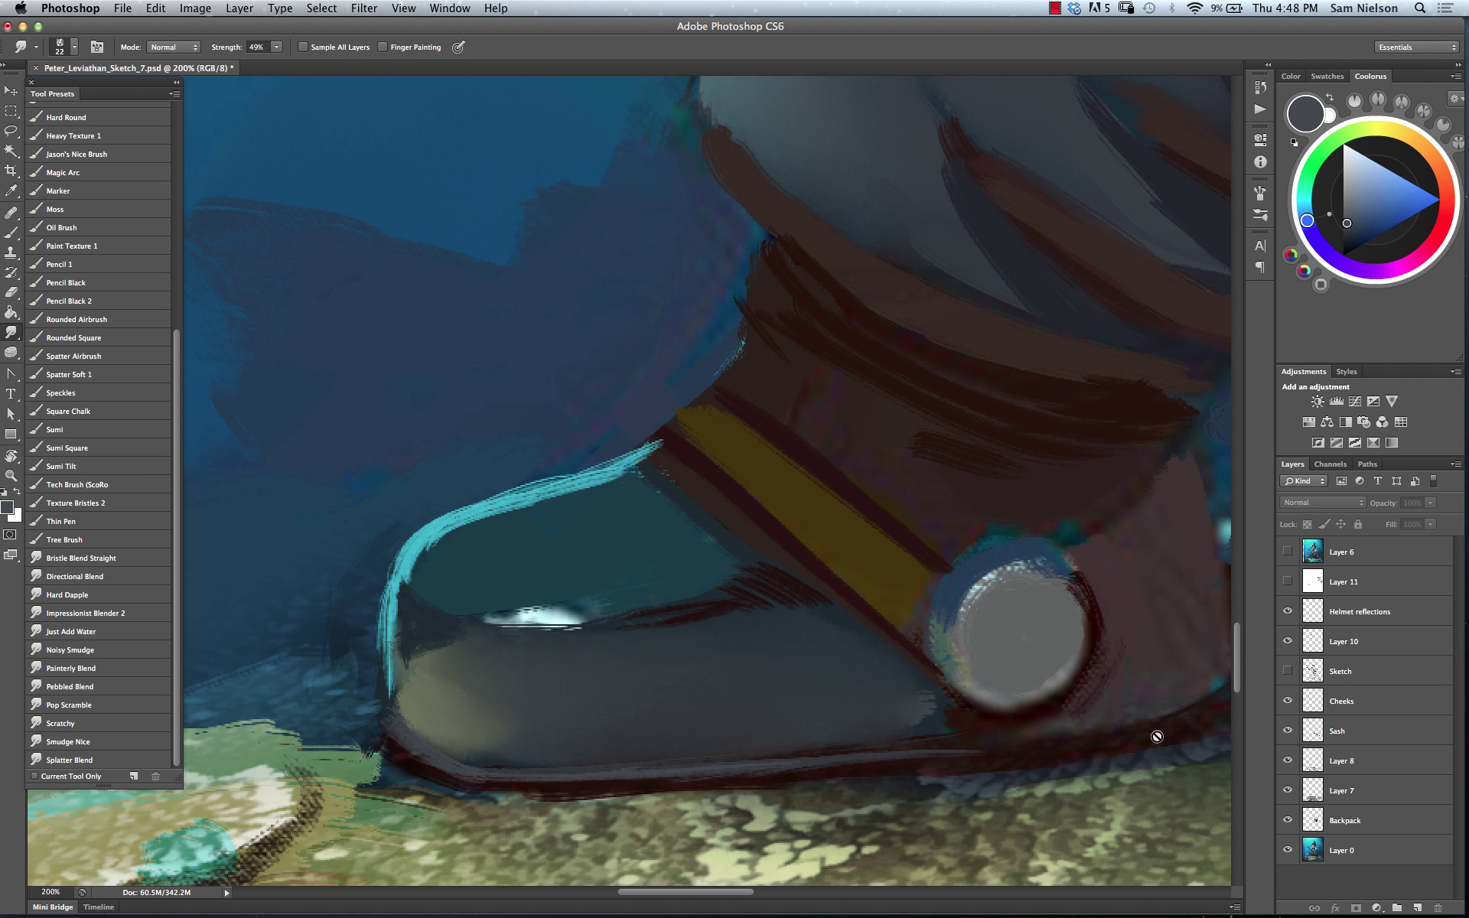
left_click(1371, 866)
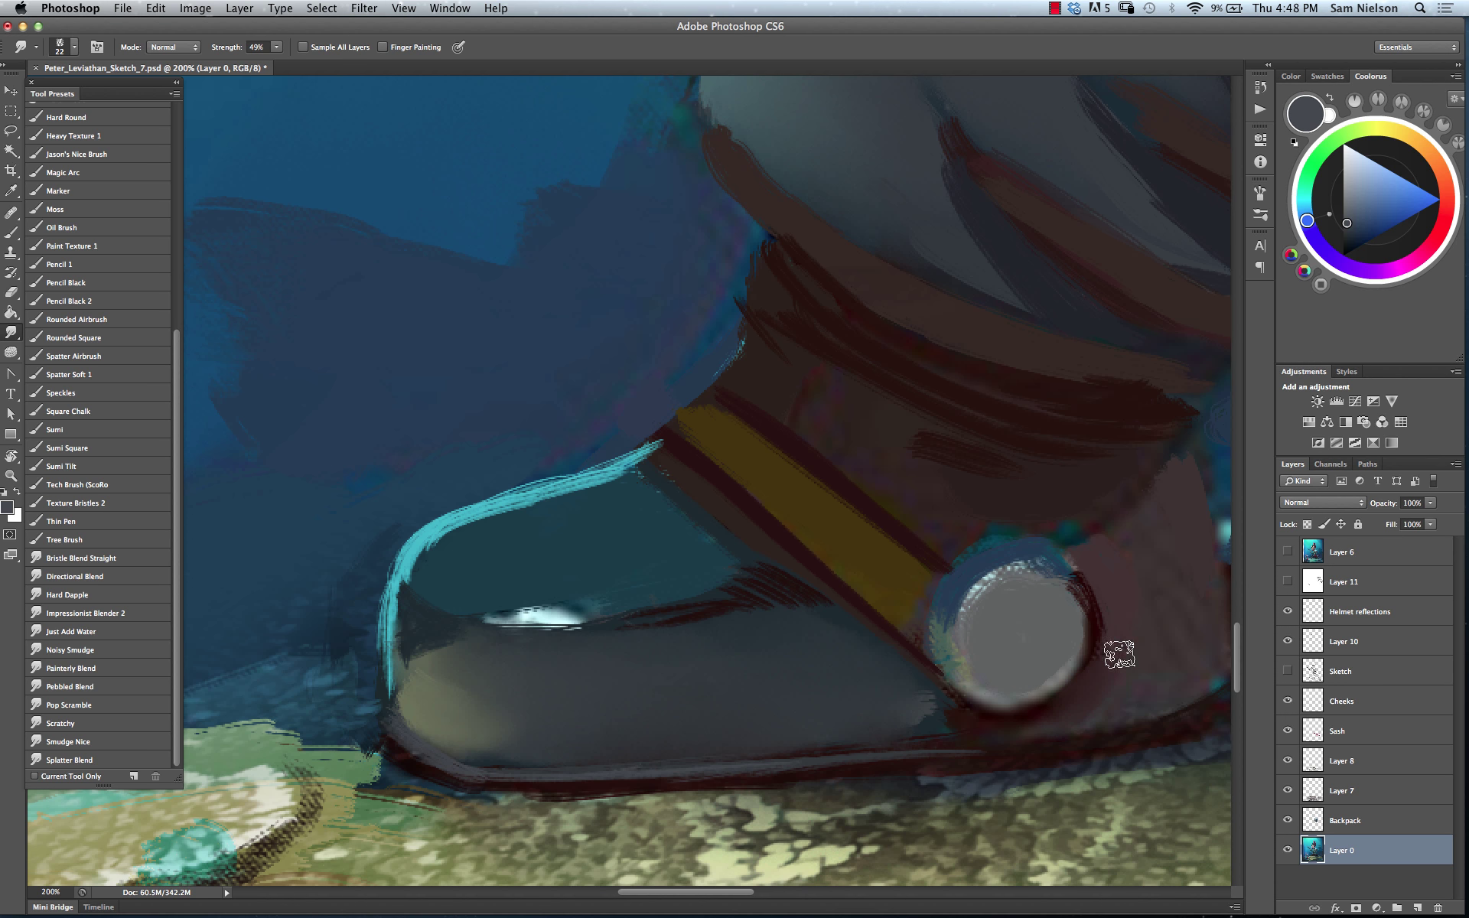
left_click_drag(1115, 671, 1004, 746)
Erase the Layer 7 overlay around the left boot's heel below the round buckle
left_click(1375, 802)
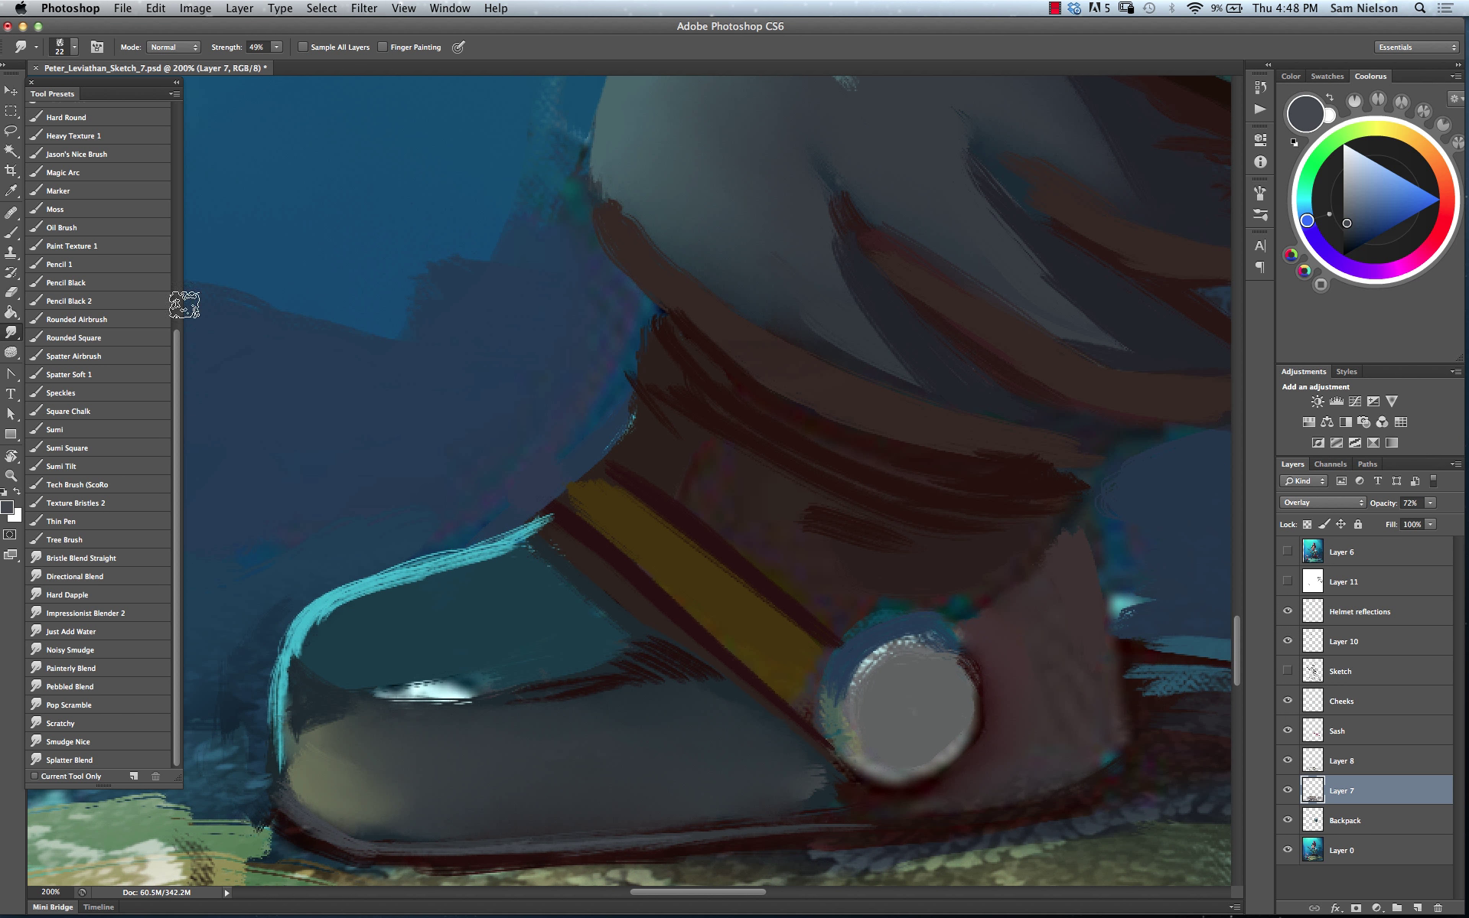
left_click_drag(967, 774, 987, 778)
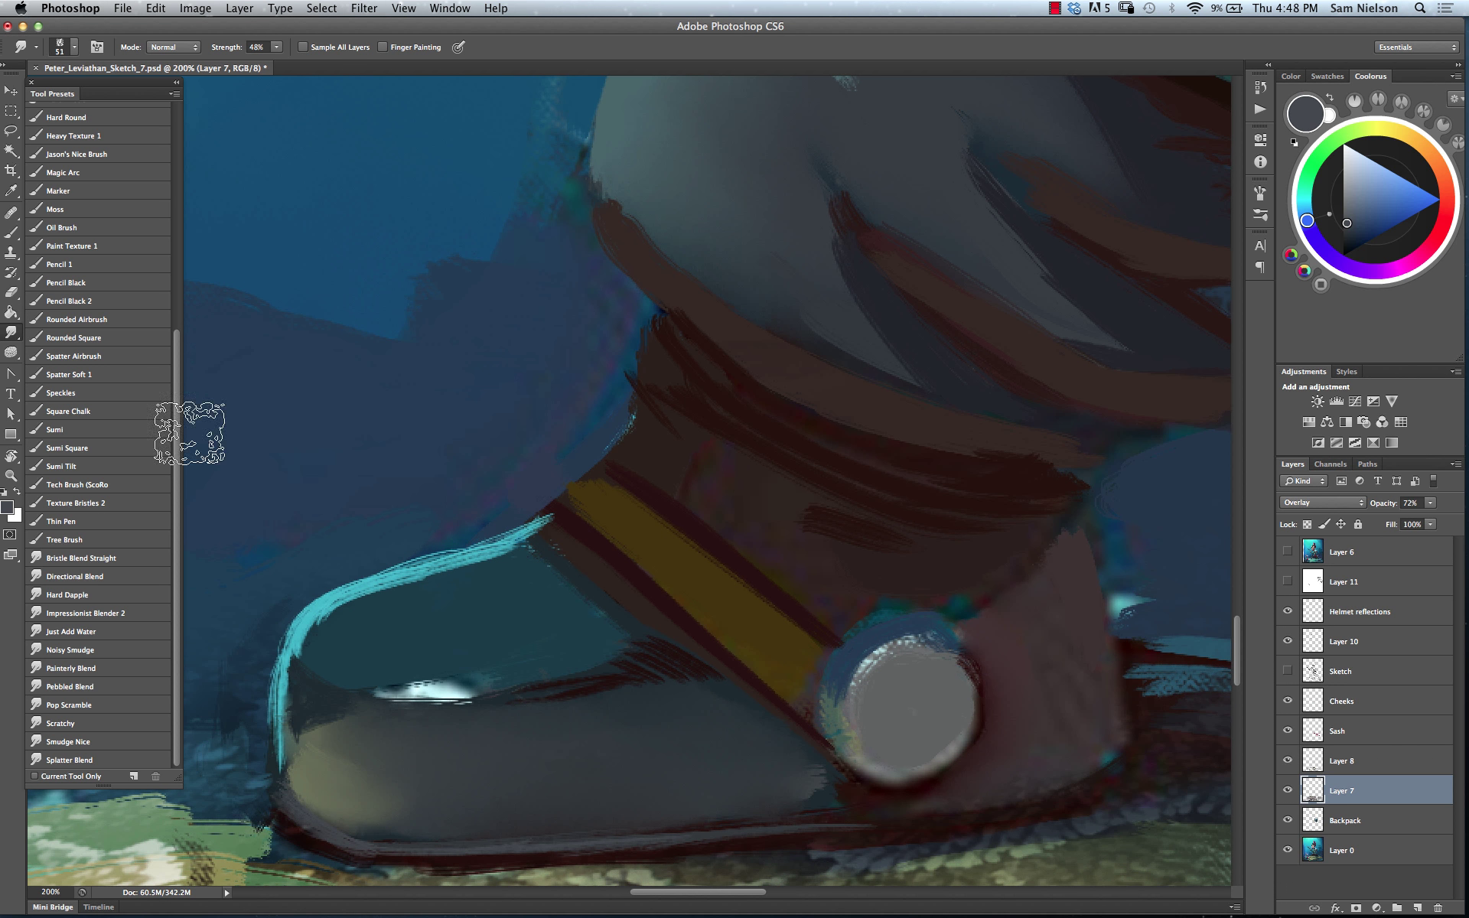
left_click(18, 293)
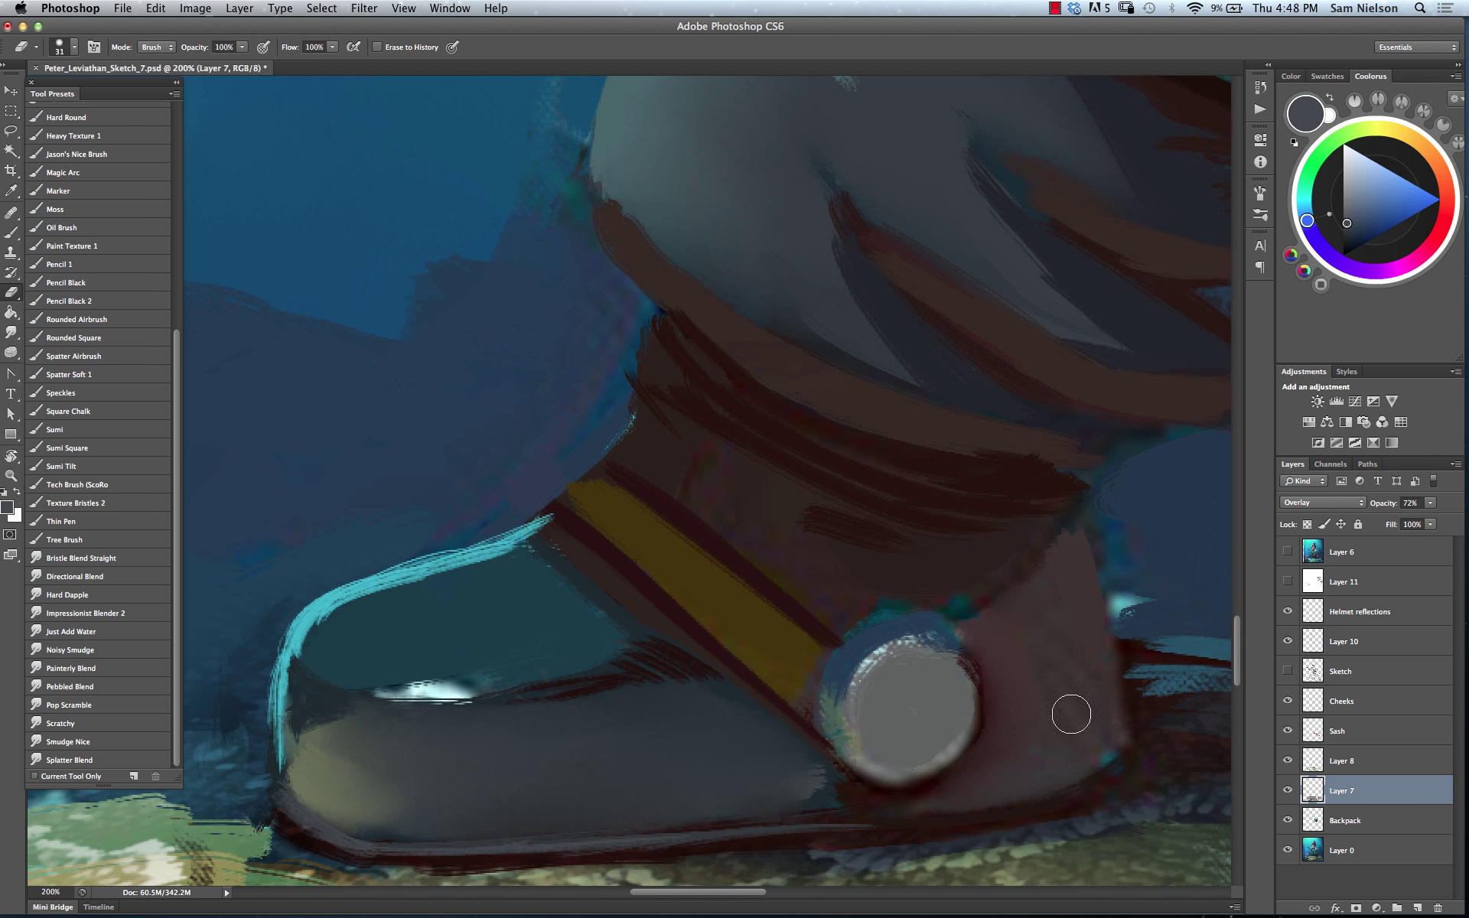
left_click(9, 231)
scroll(855, 594, "down", 3)
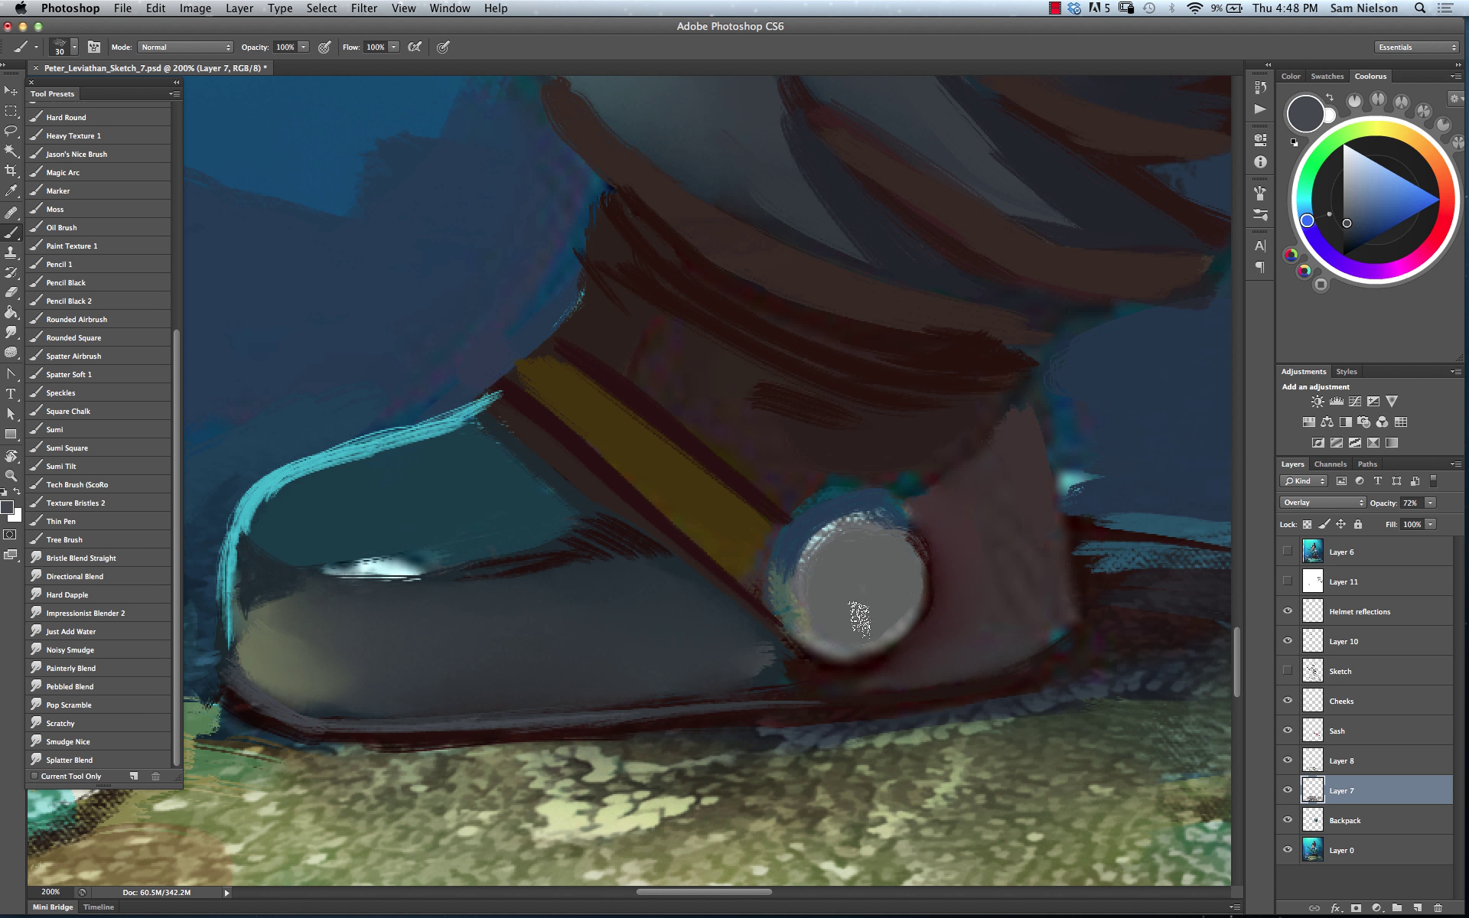
mouse_move(792, 548)
left_mouse_down()
mouse_move(791, 523)
mouse_move(812, 523)
mouse_move(794, 527)
mouse_move(785, 562)
mouse_move(800, 535)
left_mouse_up()
left_click(803, 525, "alt")
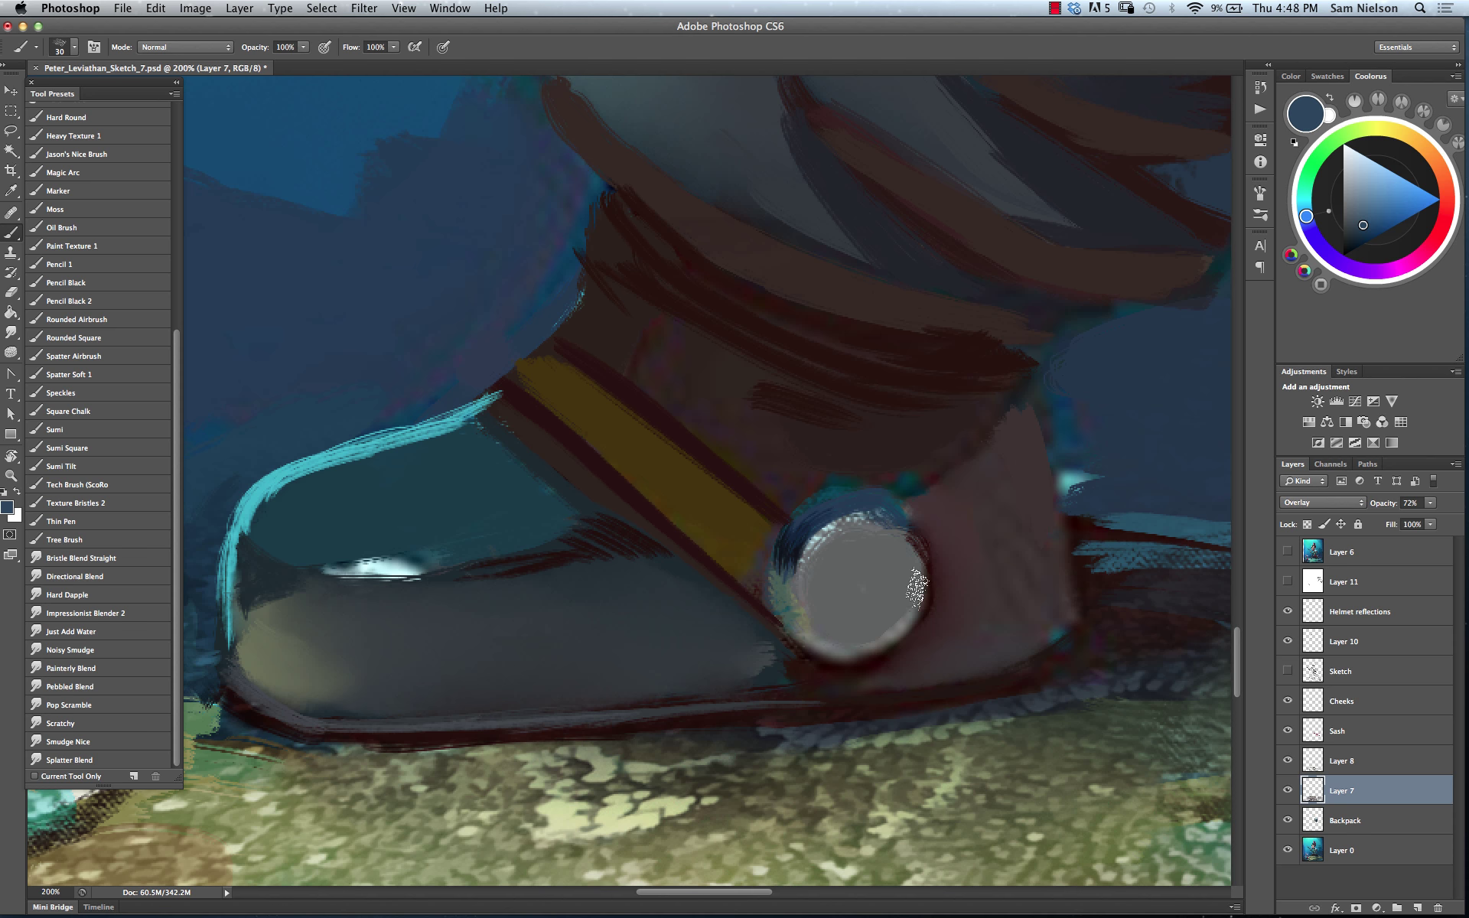
left_click(833, 524, "alt")
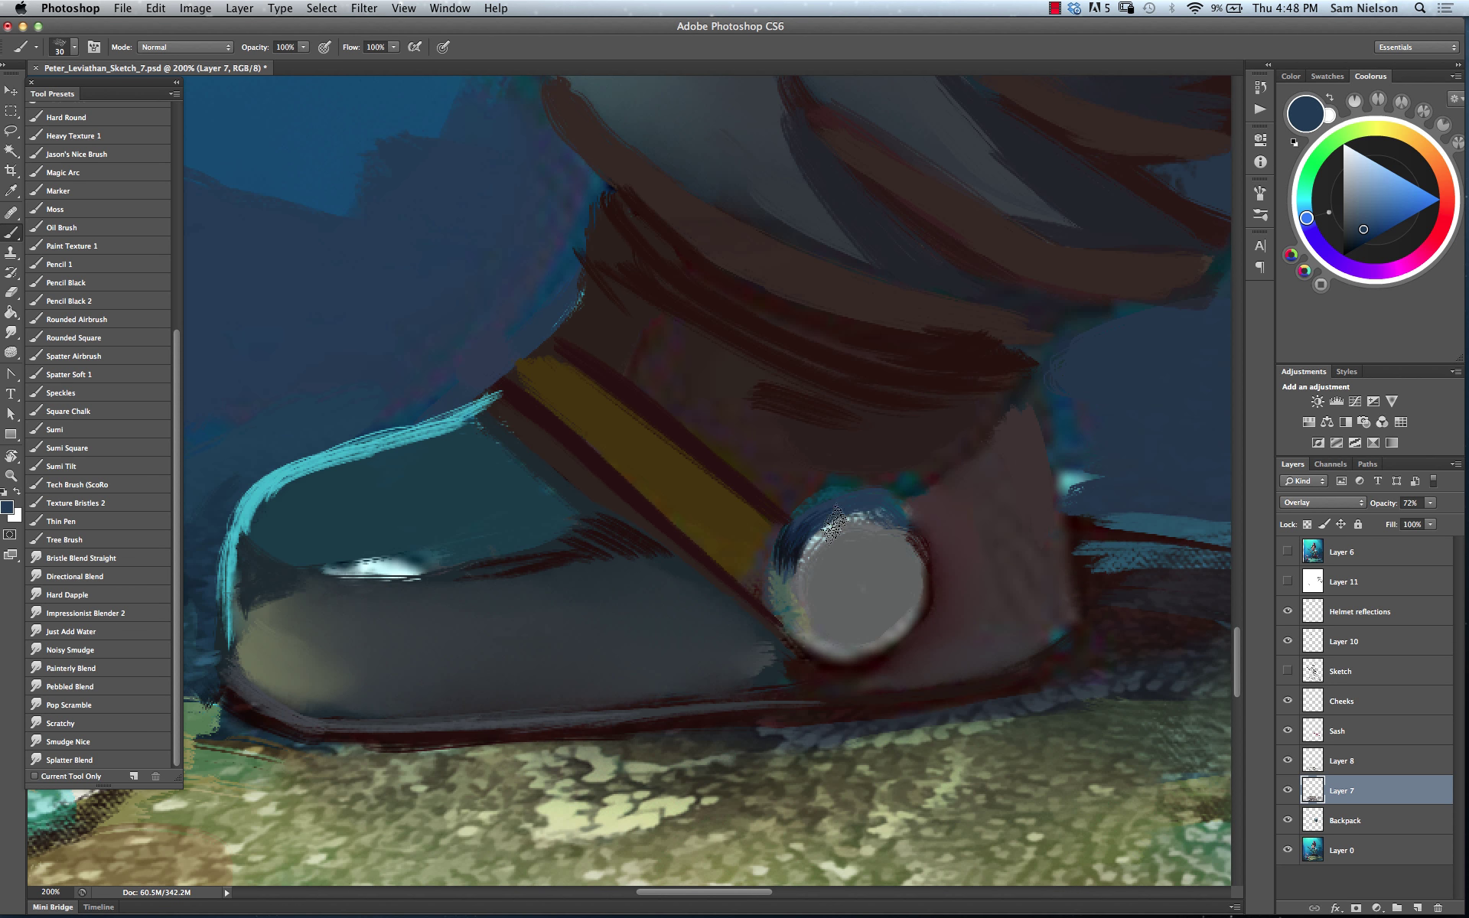
left_click(350, 161, "alt")
left_click_drag(787, 500, 802, 513)
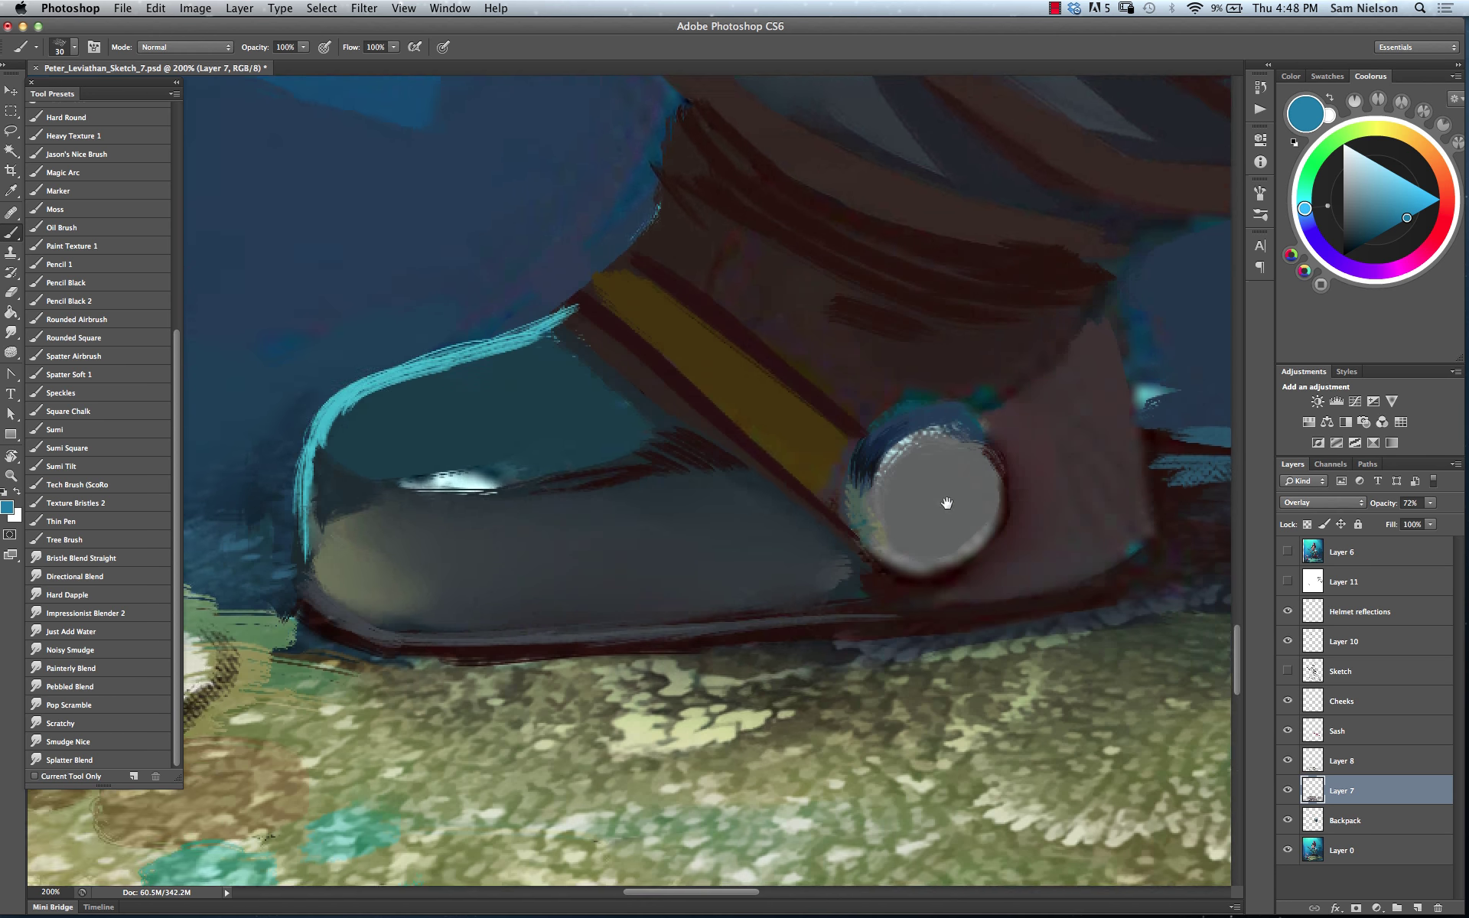
mouse_move(947, 502)
left_mouse_down()
mouse_move(984, 416)
mouse_move(1014, 501)
left_mouse_up()
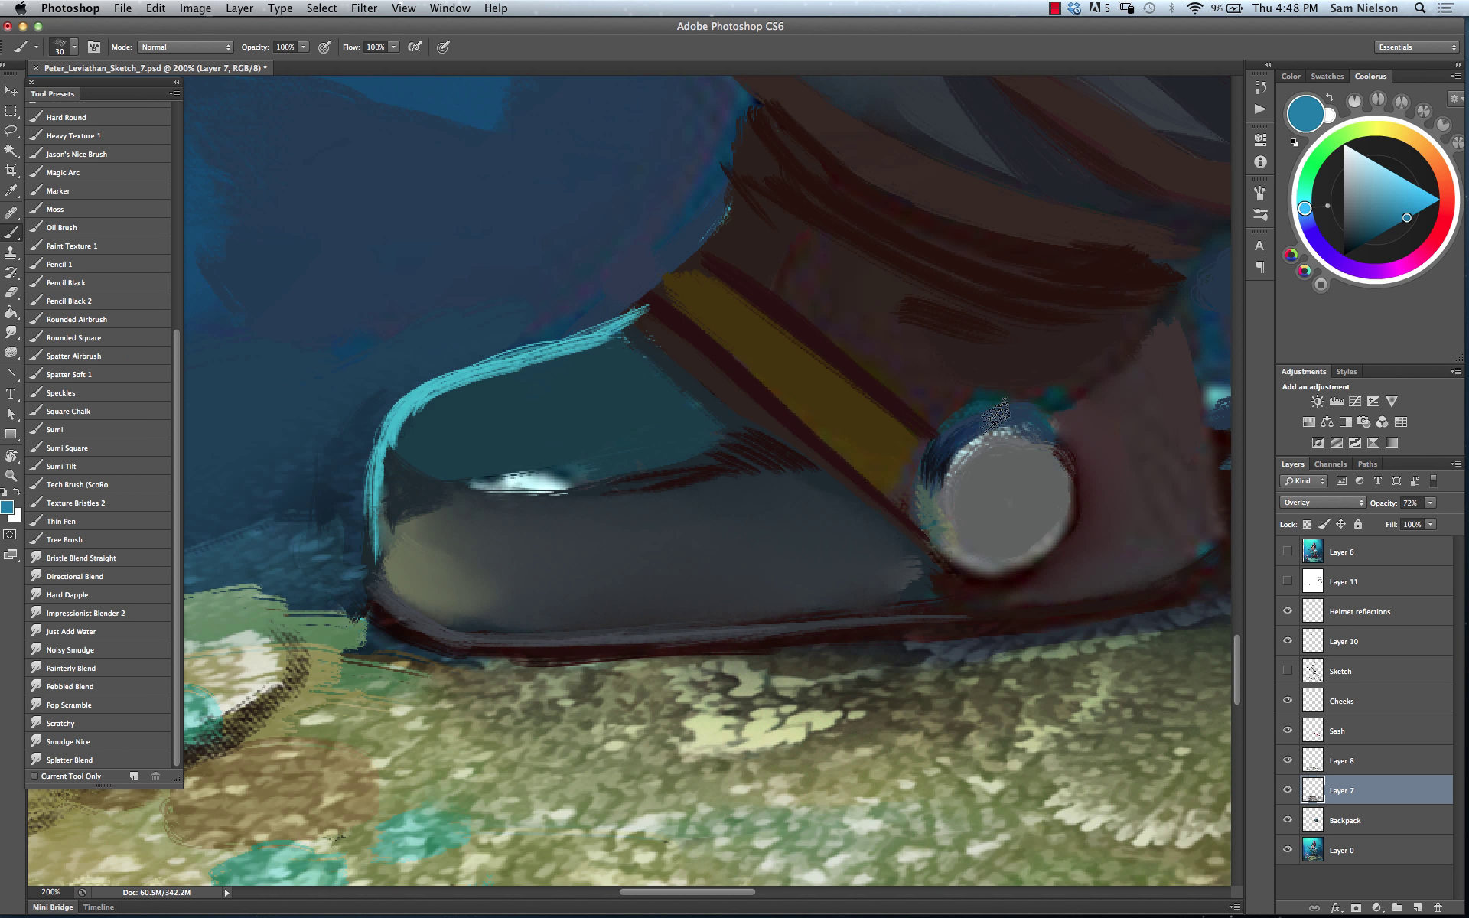
mouse_move(951, 440)
left_mouse_down()
mouse_move(988, 432)
mouse_move(987, 417)
left_mouse_up()
key("e")
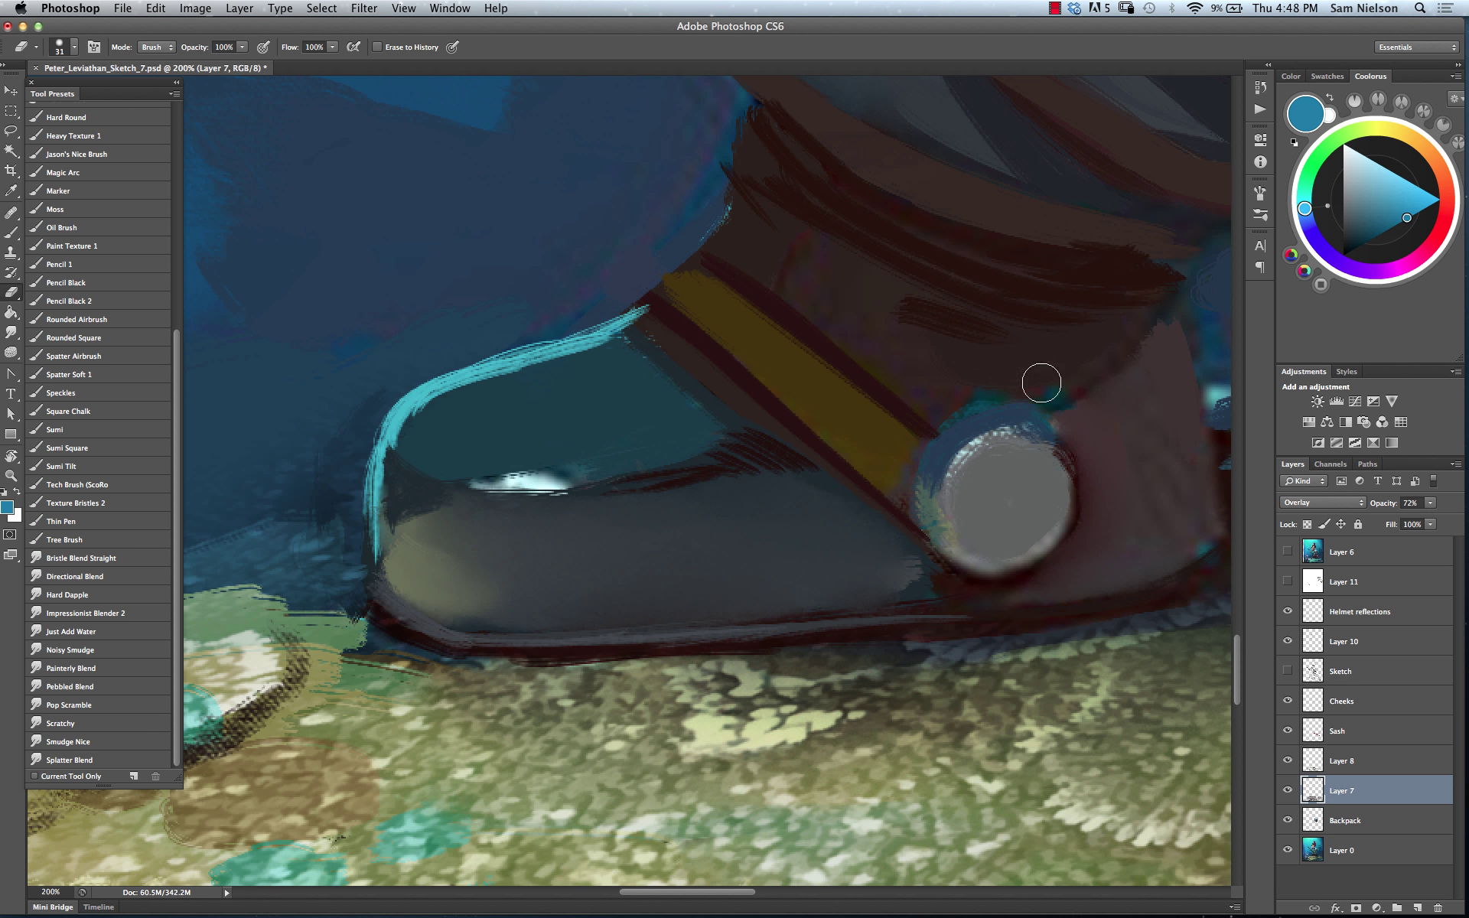
On Layer 0, brush blue reflections along the top of the round buckle's rim and darken its outline with sampled maroon
left_click(1387, 856)
left_click(11, 233)
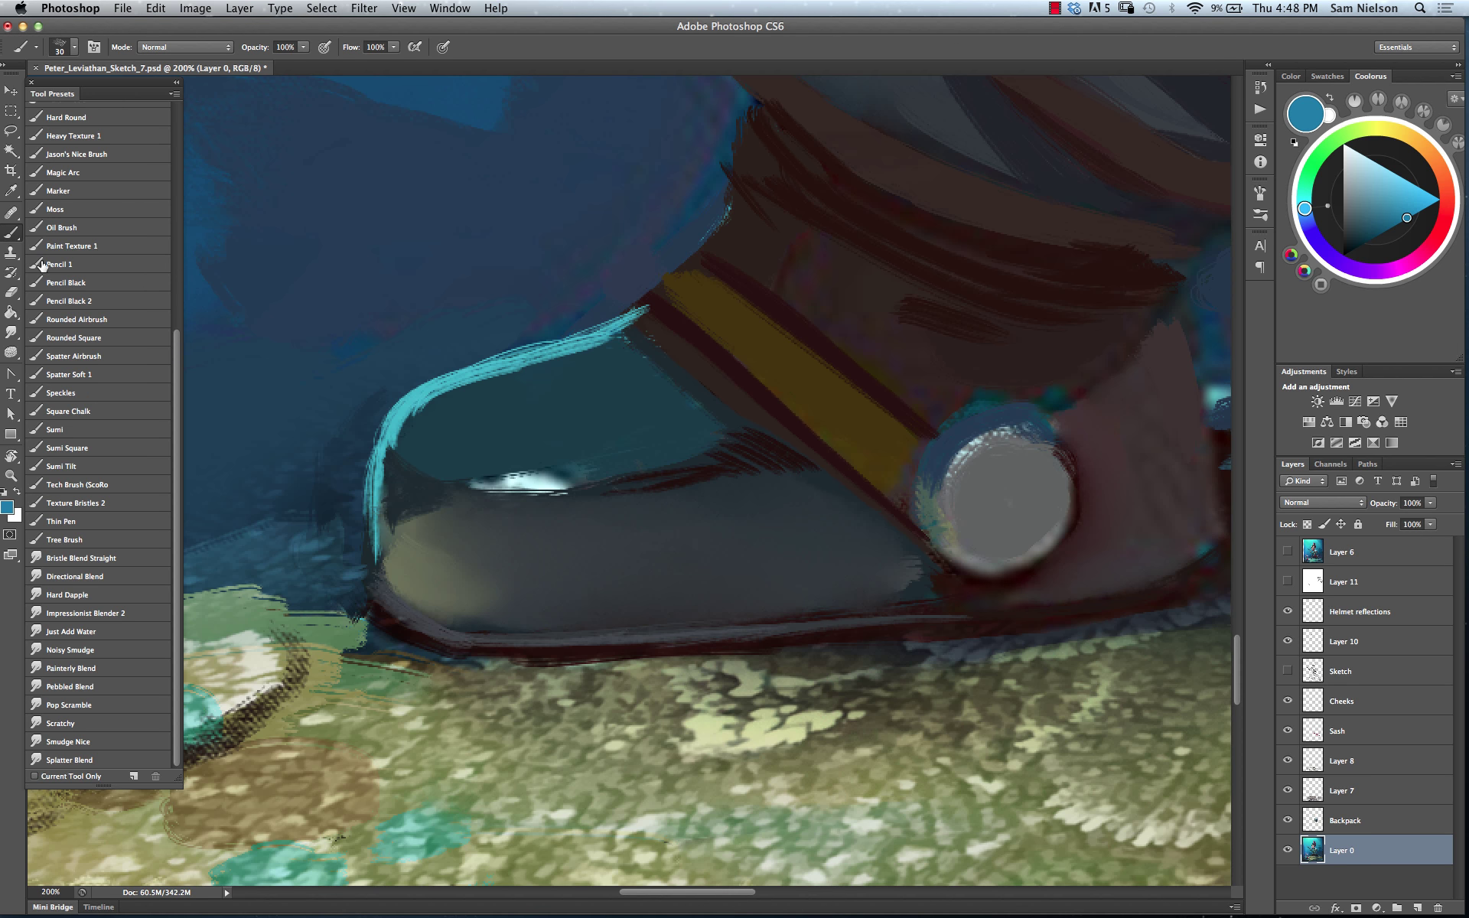
left_click_drag(951, 448, 996, 431)
key("super+z")
left_click(930, 433, "alt")
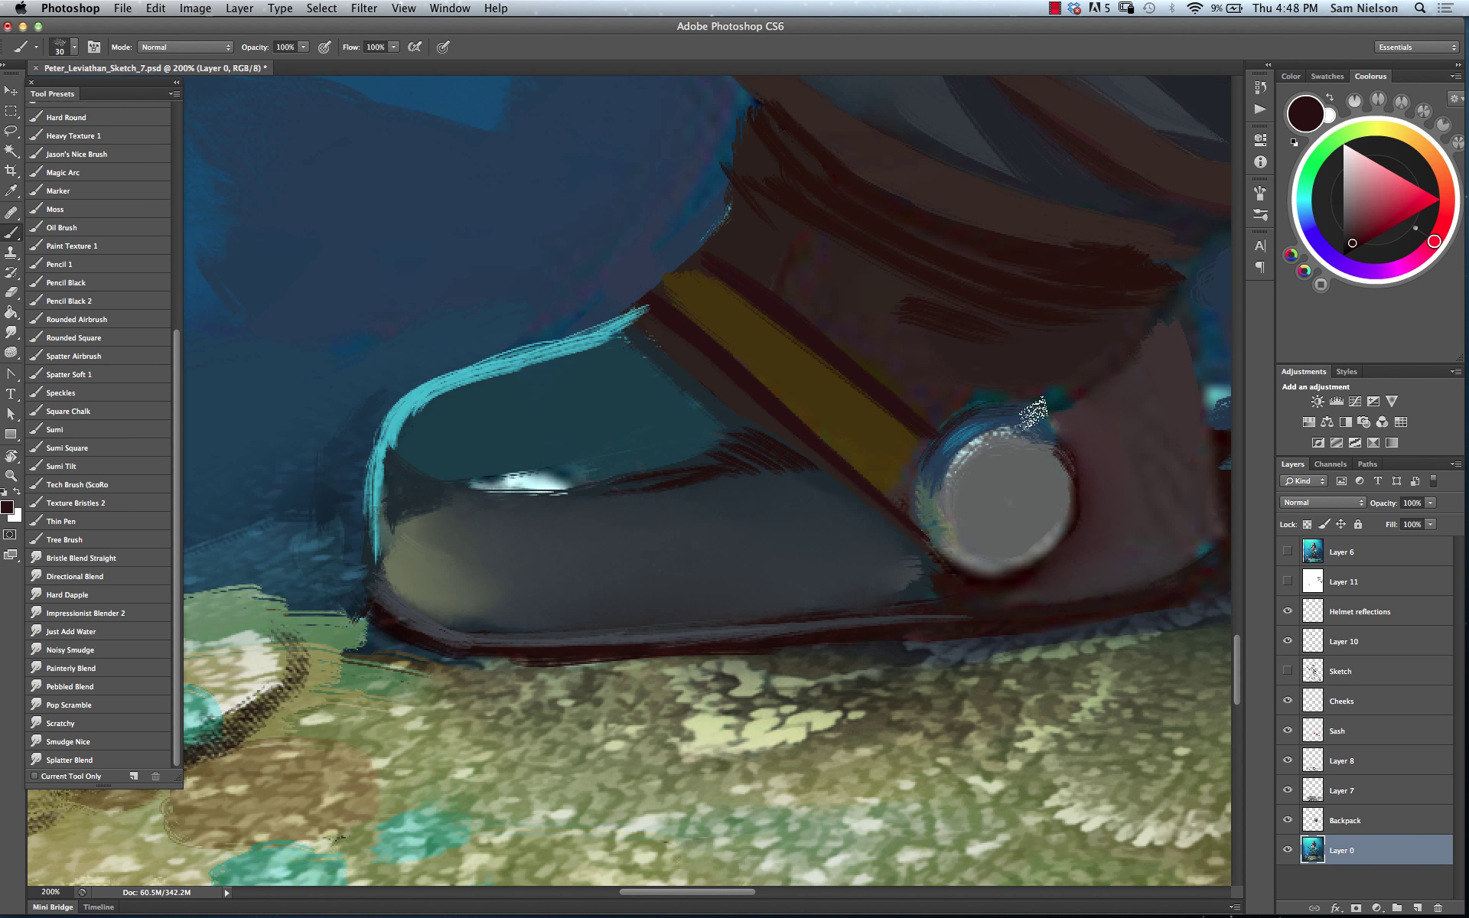
mouse_move(946, 470)
left_mouse_down()
mouse_move(928, 486)
mouse_move(949, 512)
left_mouse_up()
Sample olive tones from the rim and ground and paint them as reflected light on the buckle rim's strap side
left_click(947, 522, "alt")
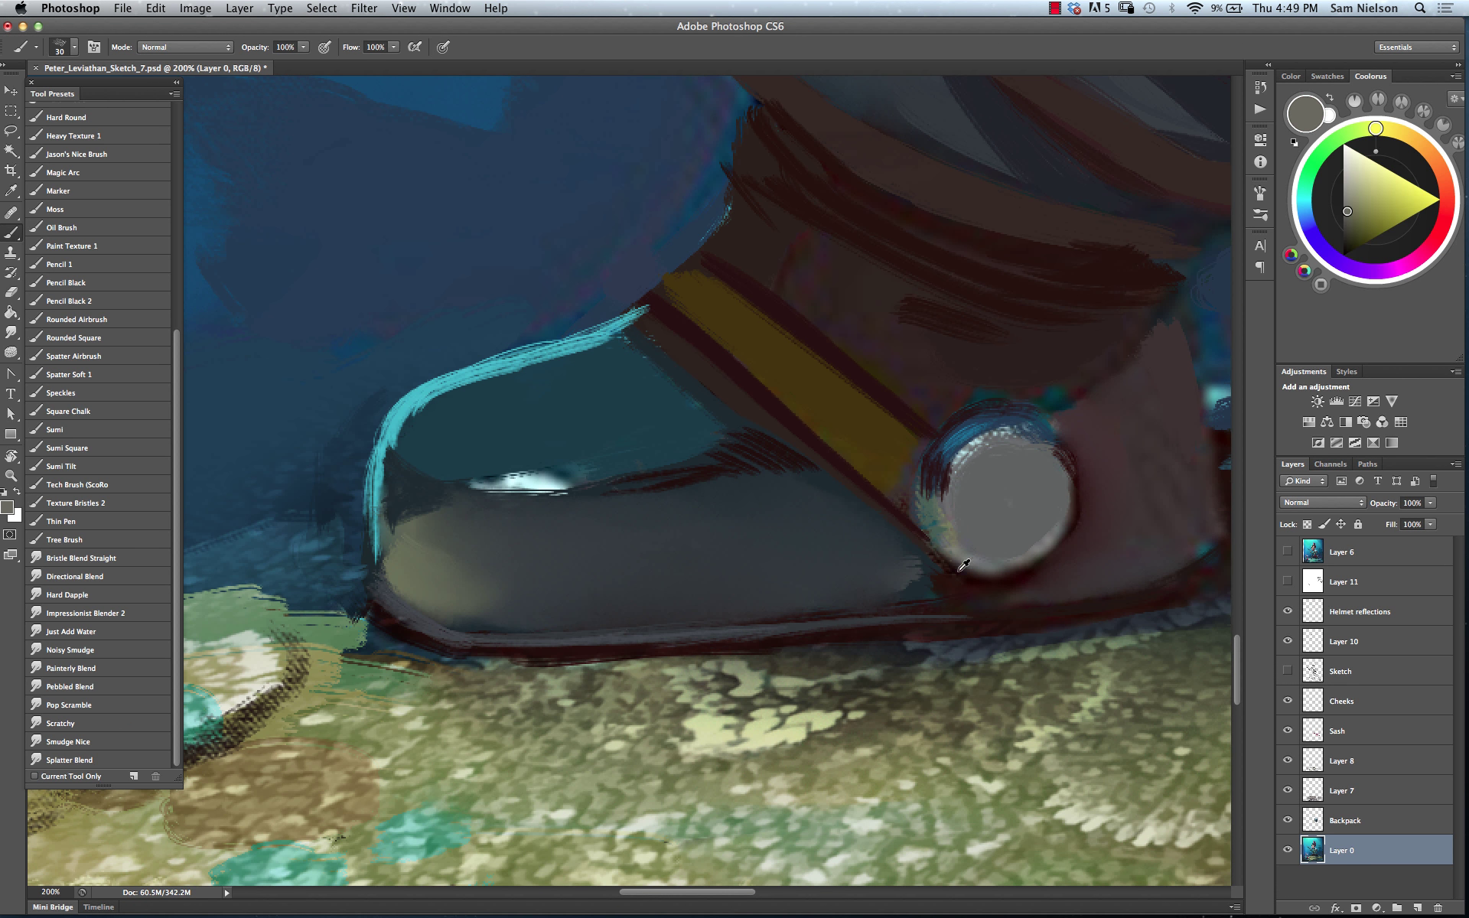
left_click(988, 720, "alt")
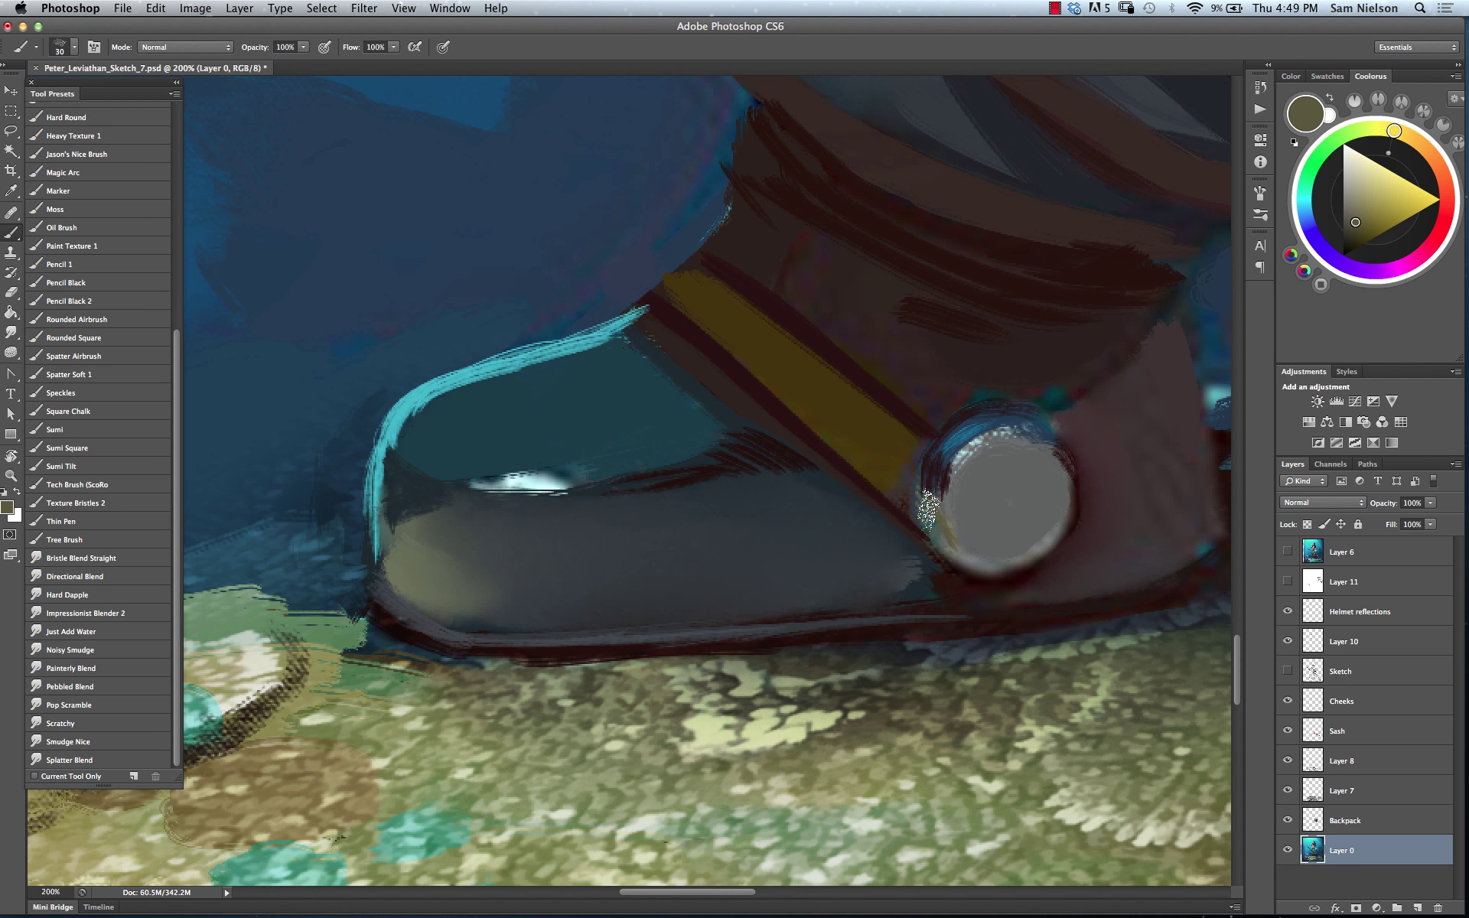
mouse_move(921, 513)
left_mouse_down()
mouse_move(937, 480)
mouse_move(952, 547)
mouse_move(919, 509)
left_mouse_up()
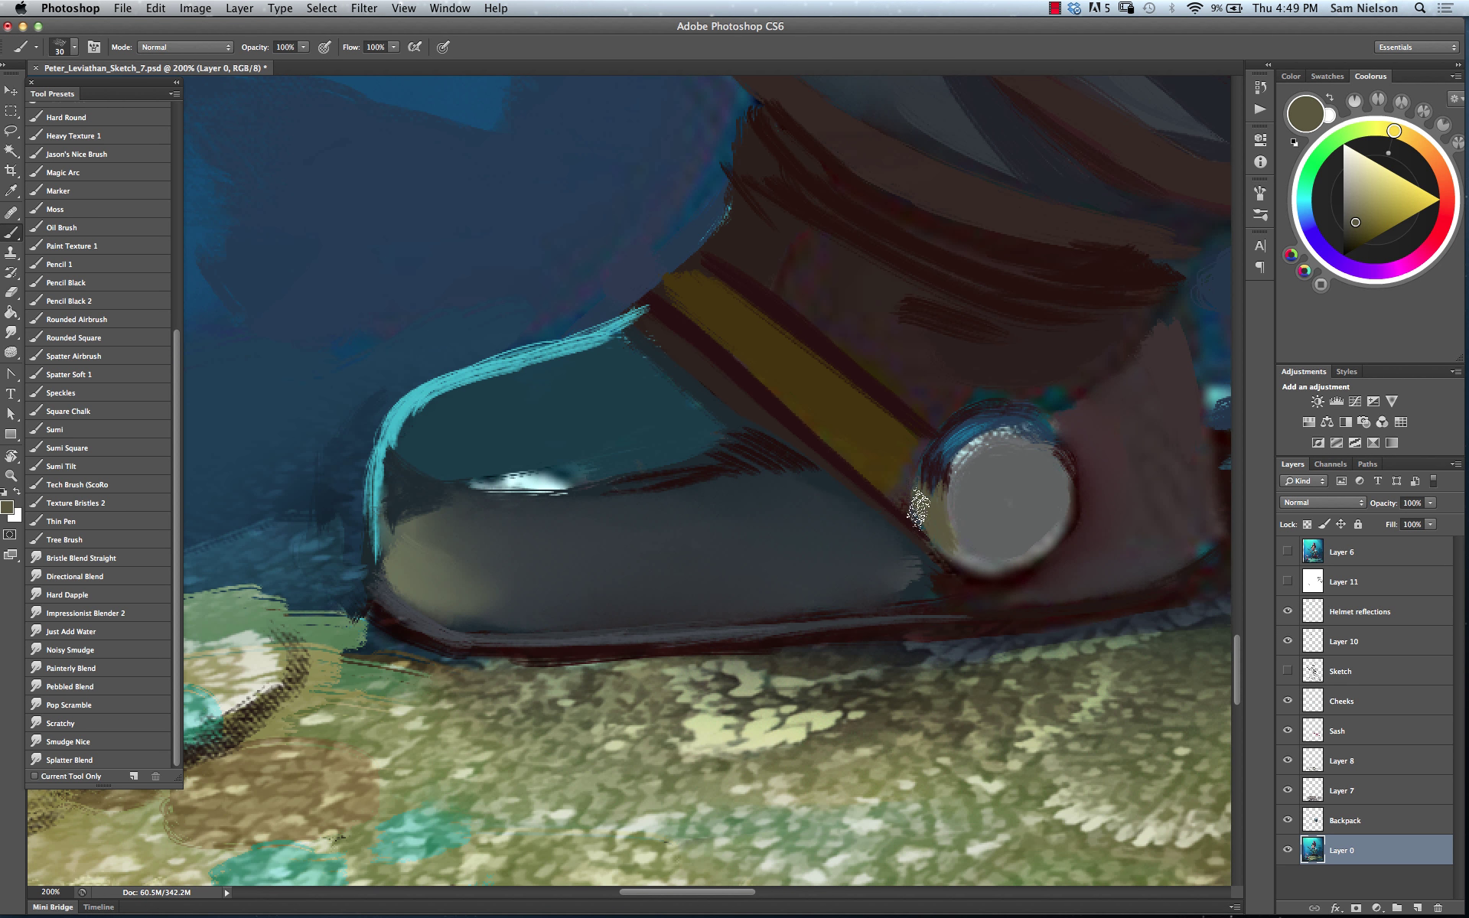
scroll(857, 811, "down", 5)
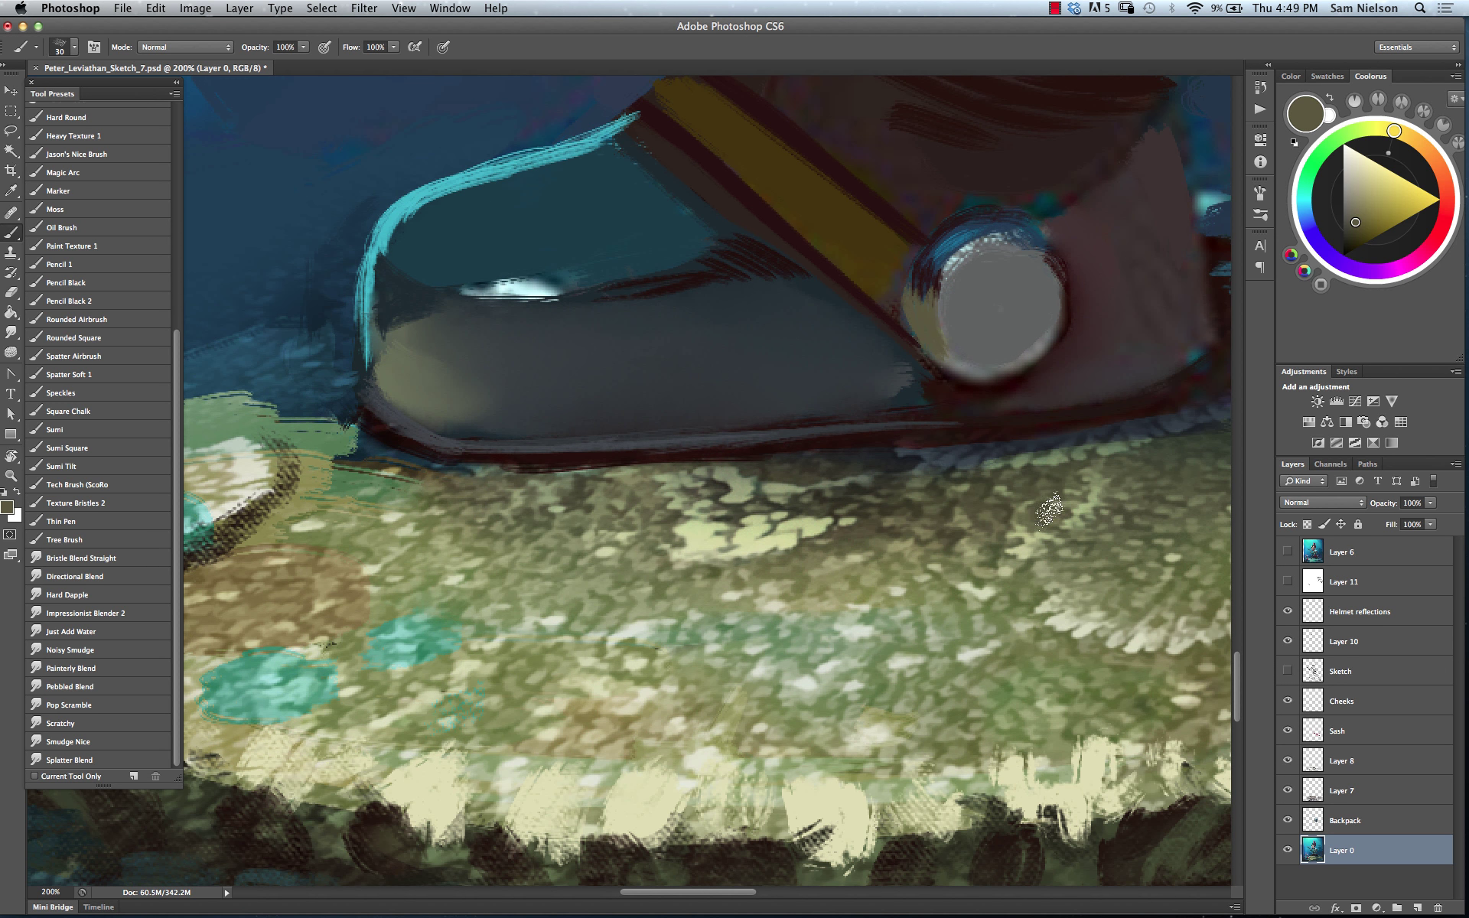
left_click(1069, 501, "alt")
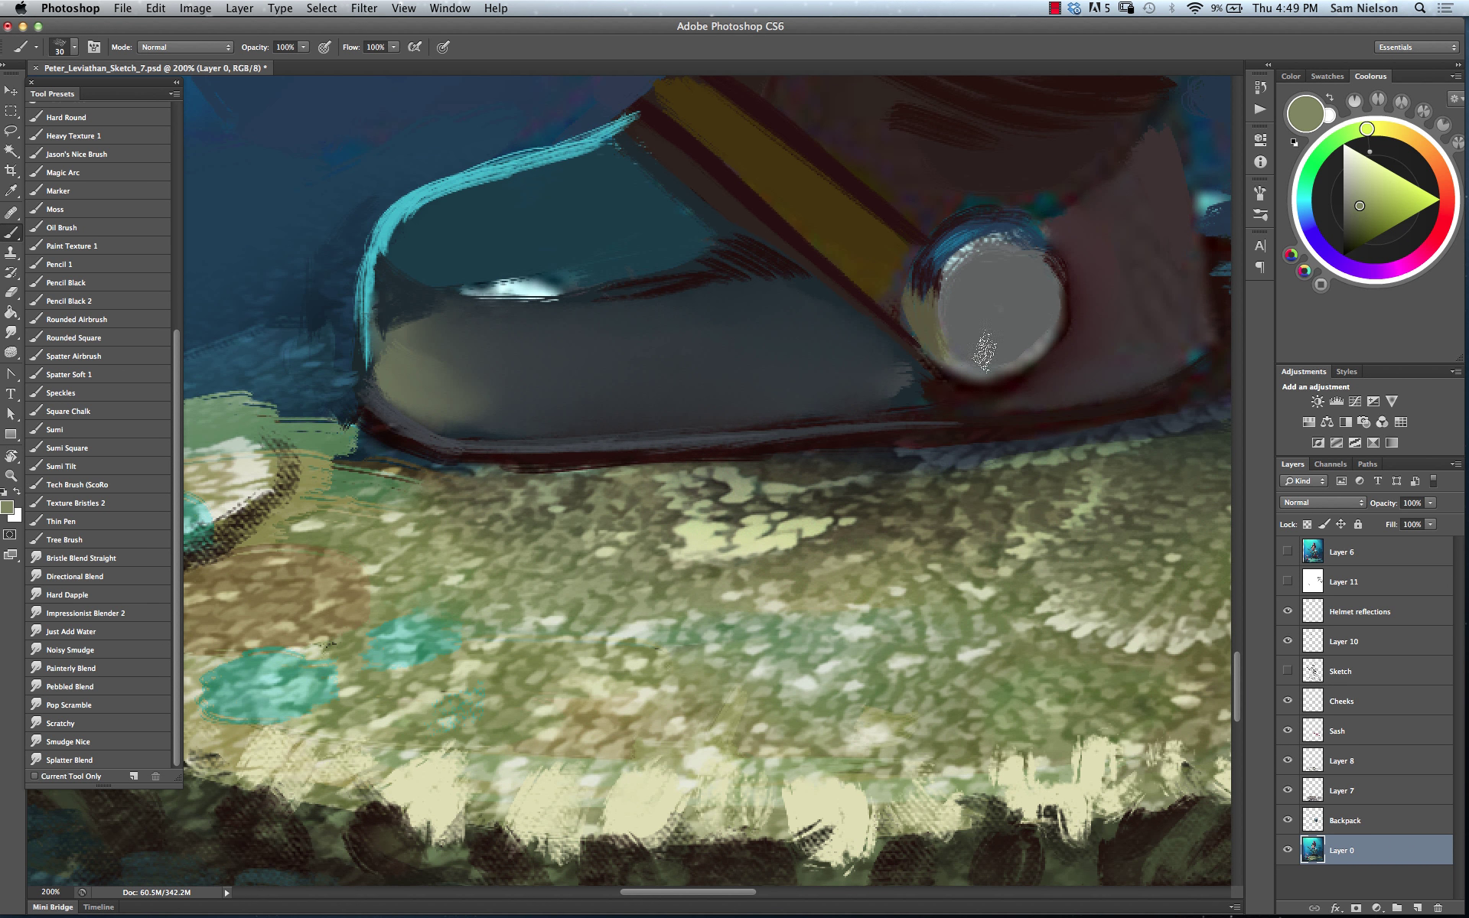
Refine the buckle rim's edge and lower reflection with dark boot tones and olive greens sampled from the ground
left_click(933, 284, "alt")
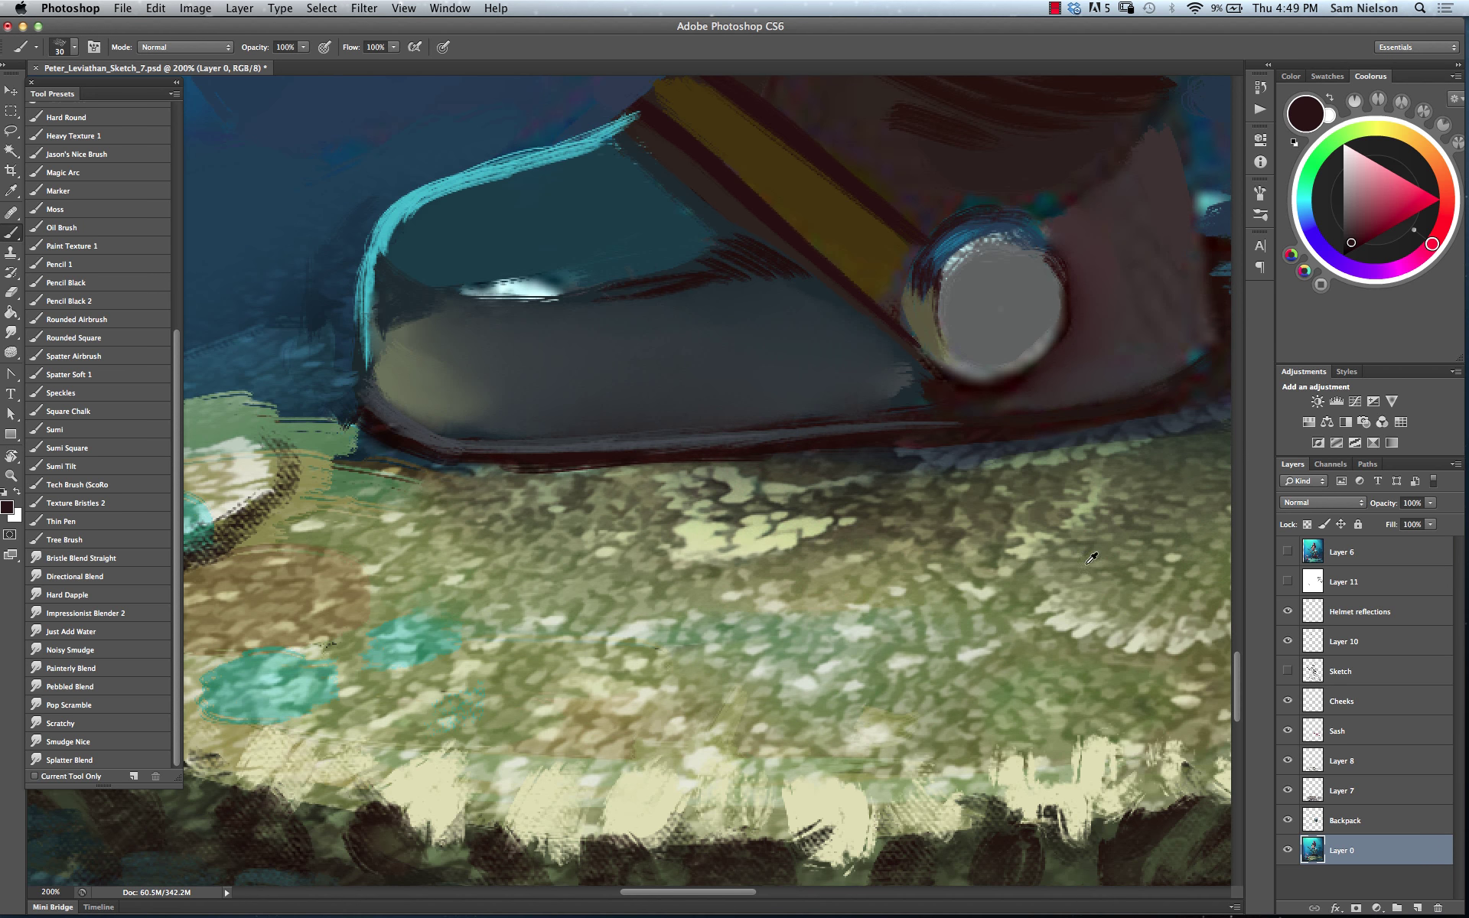
left_click(1077, 614, "alt")
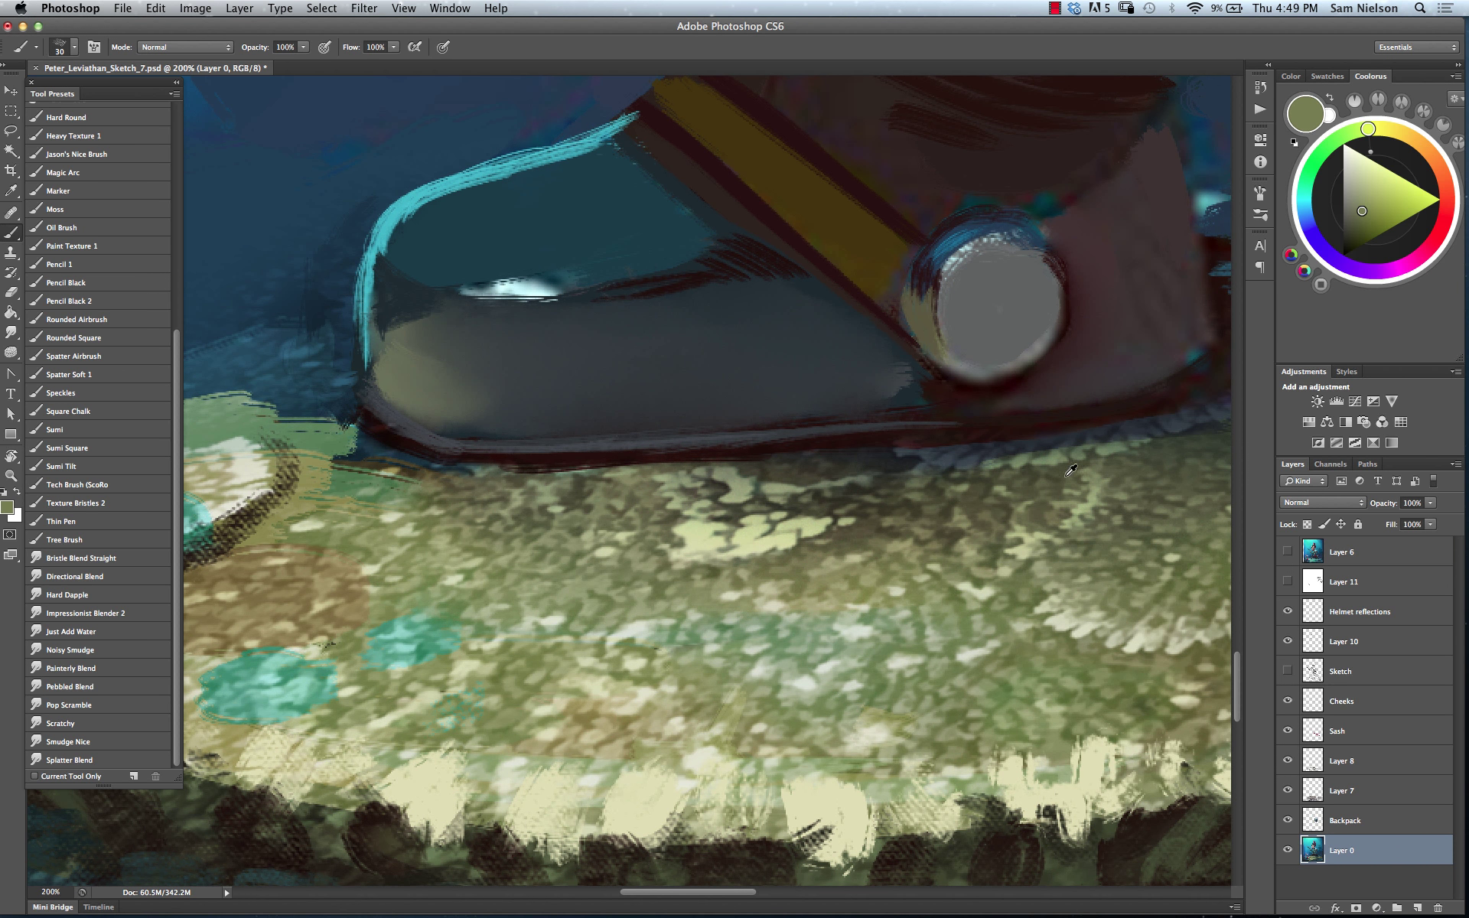
left_click(1094, 465, "alt")
left_click(920, 266, "alt")
scroll(1022, 474, "up", 5)
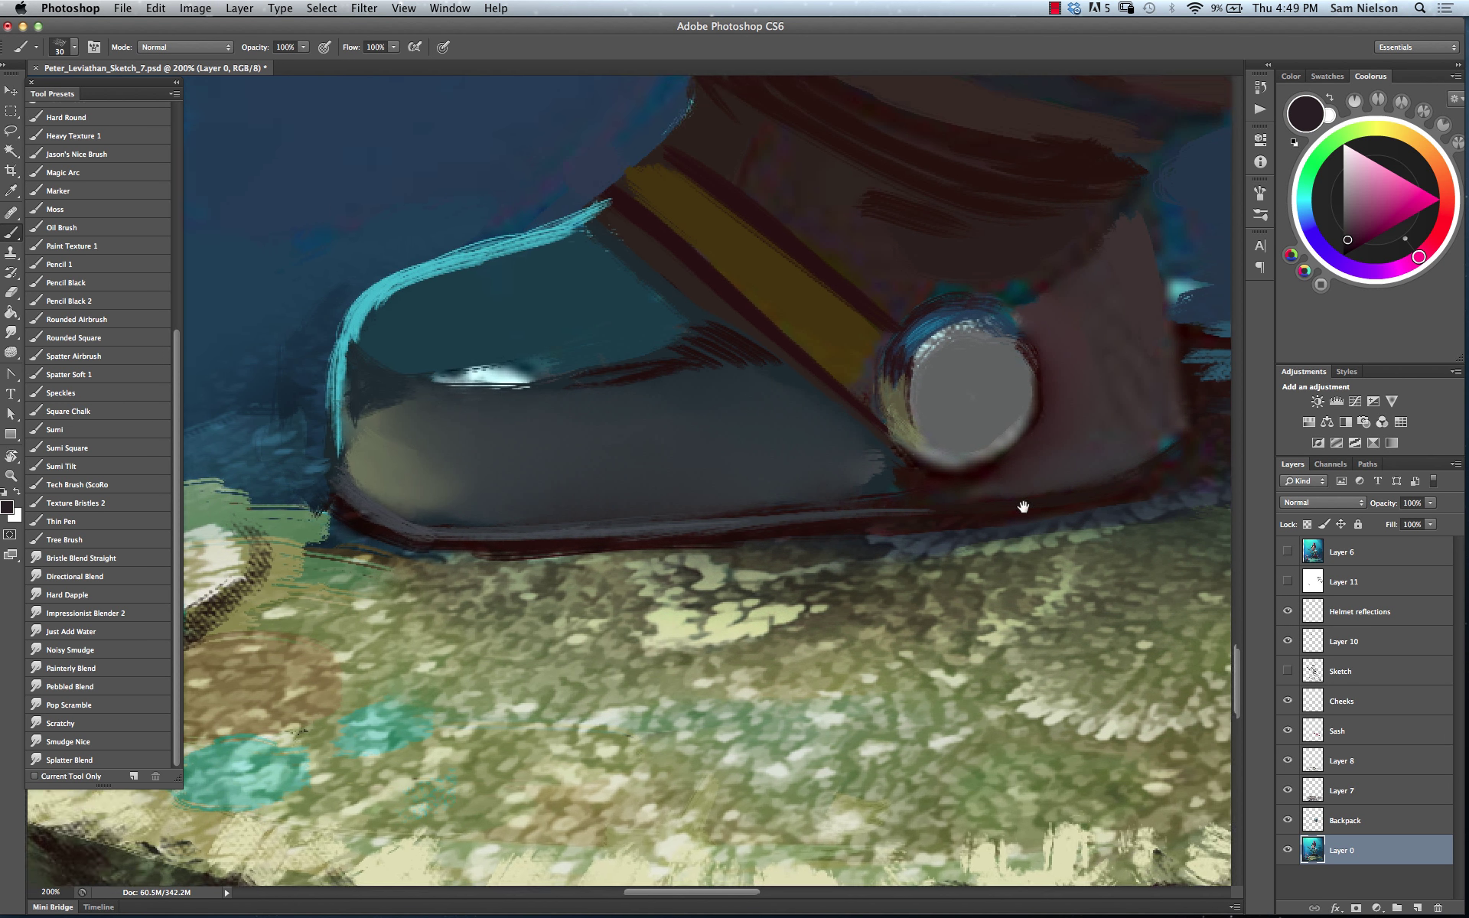
Sample teal from the garment hem above the leg, darken it, and paint it onto the buckle rim's heel-side top
scroll(1118, 495, "right", 9)
scroll(1118, 495, "up", 5)
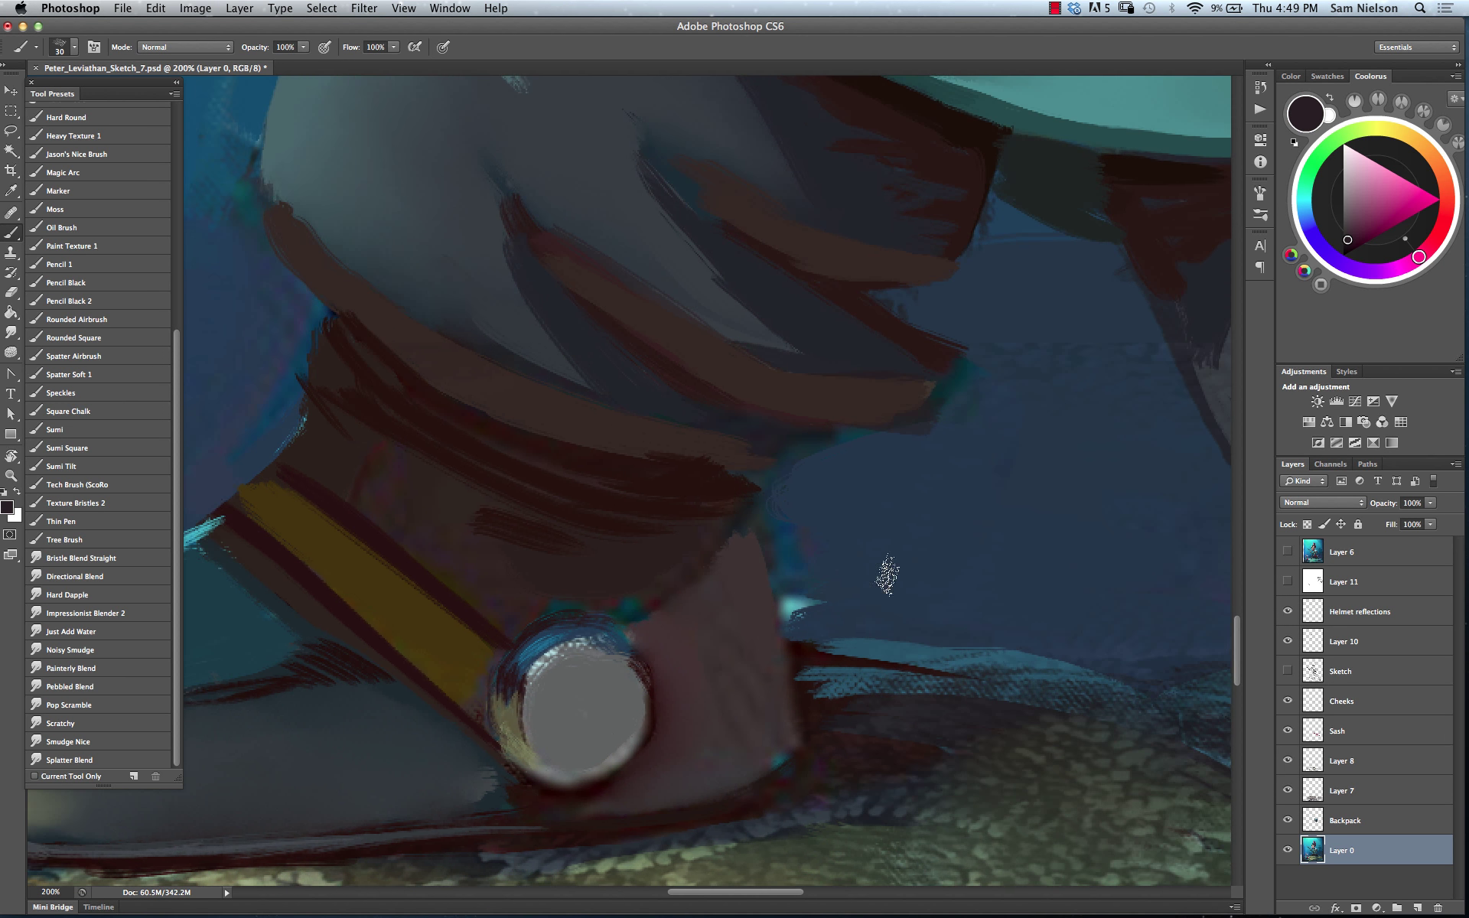
left_click(1070, 123, "alt")
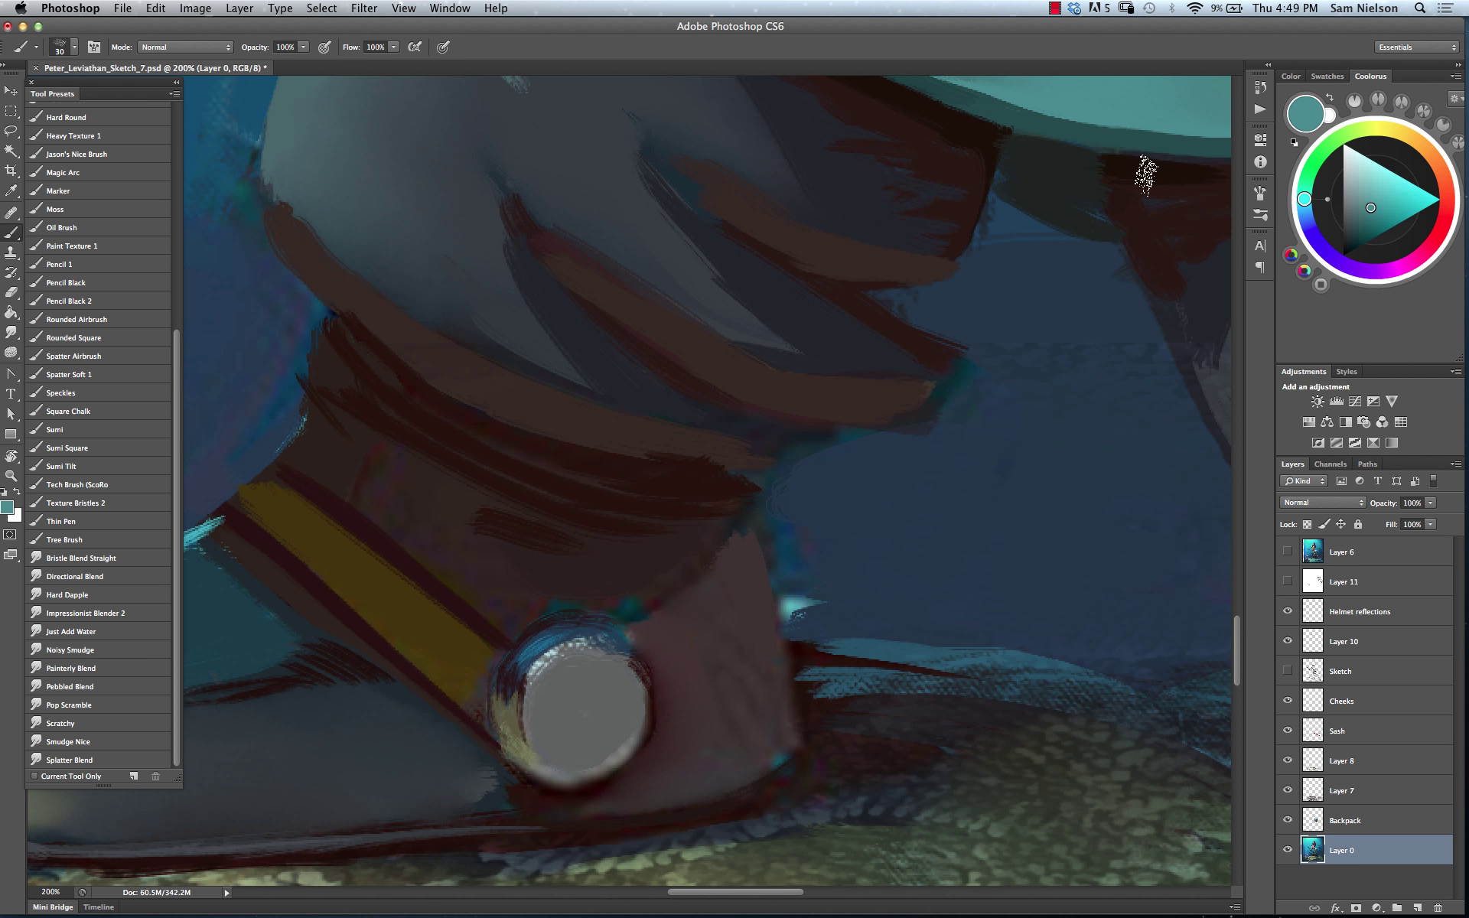
left_click_drag(1374, 214, 1370, 227)
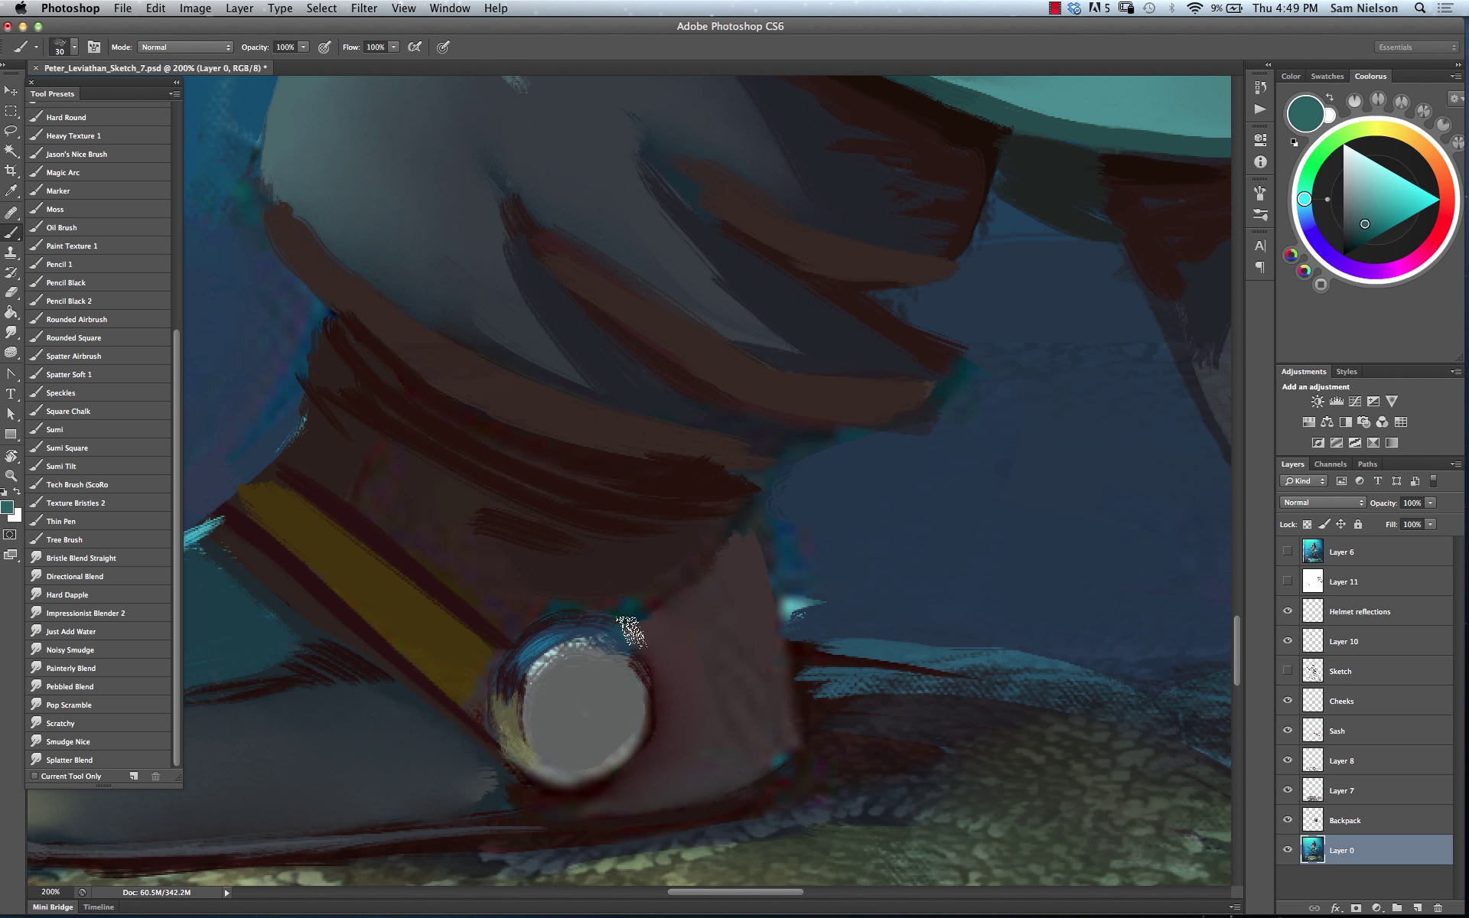
mouse_move(591, 632)
left_mouse_down()
mouse_move(631, 676)
mouse_move(570, 648)
mouse_move(610, 649)
left_mouse_up()
Choose a muted blue-violet and fill the flat grey face of the round buckle with it
left_click_drag(858, 693, 974, 514)
left_click(700, 543, "alt")
left_click(1366, 204)
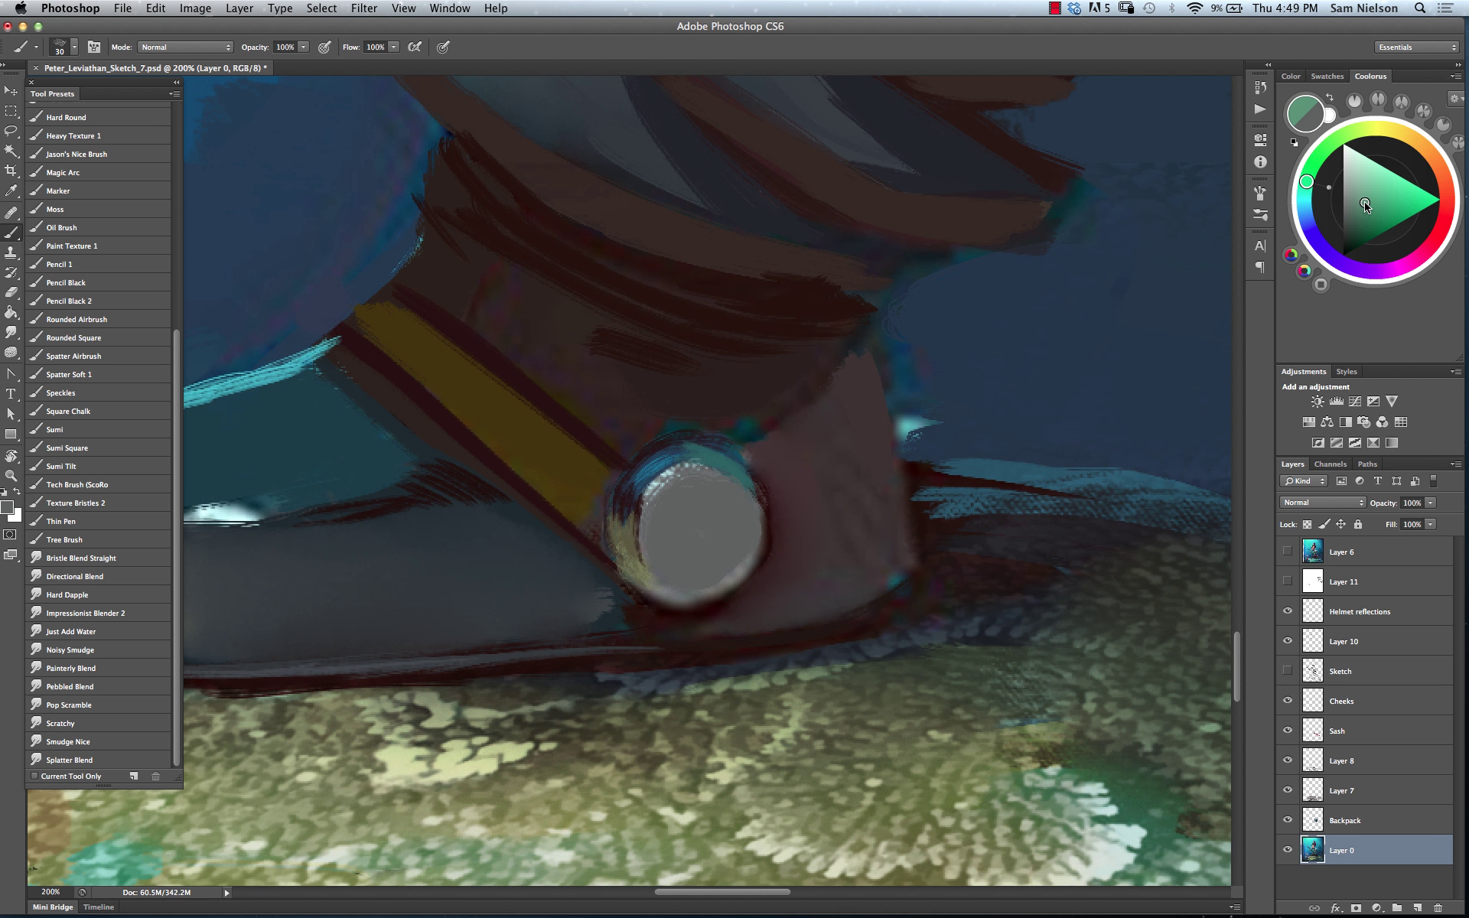
left_click(1352, 267)
left_click_drag(1352, 267, 1309, 226)
mouse_move(1388, 201)
left_mouse_down()
mouse_move(1365, 187)
mouse_move(1361, 224)
left_mouse_up()
mouse_move(712, 505)
left_mouse_down()
mouse_move(669, 539)
mouse_move(692, 549)
mouse_move(656, 546)
mouse_move(669, 562)
mouse_move(651, 561)
mouse_move(660, 541)
mouse_move(720, 500)
mouse_move(679, 489)
mouse_move(718, 505)
mouse_move(712, 560)
mouse_move(735, 492)
mouse_move(708, 562)
mouse_move(757, 521)
mouse_move(732, 562)
mouse_move(736, 507)
mouse_move(703, 576)
left_mouse_up()
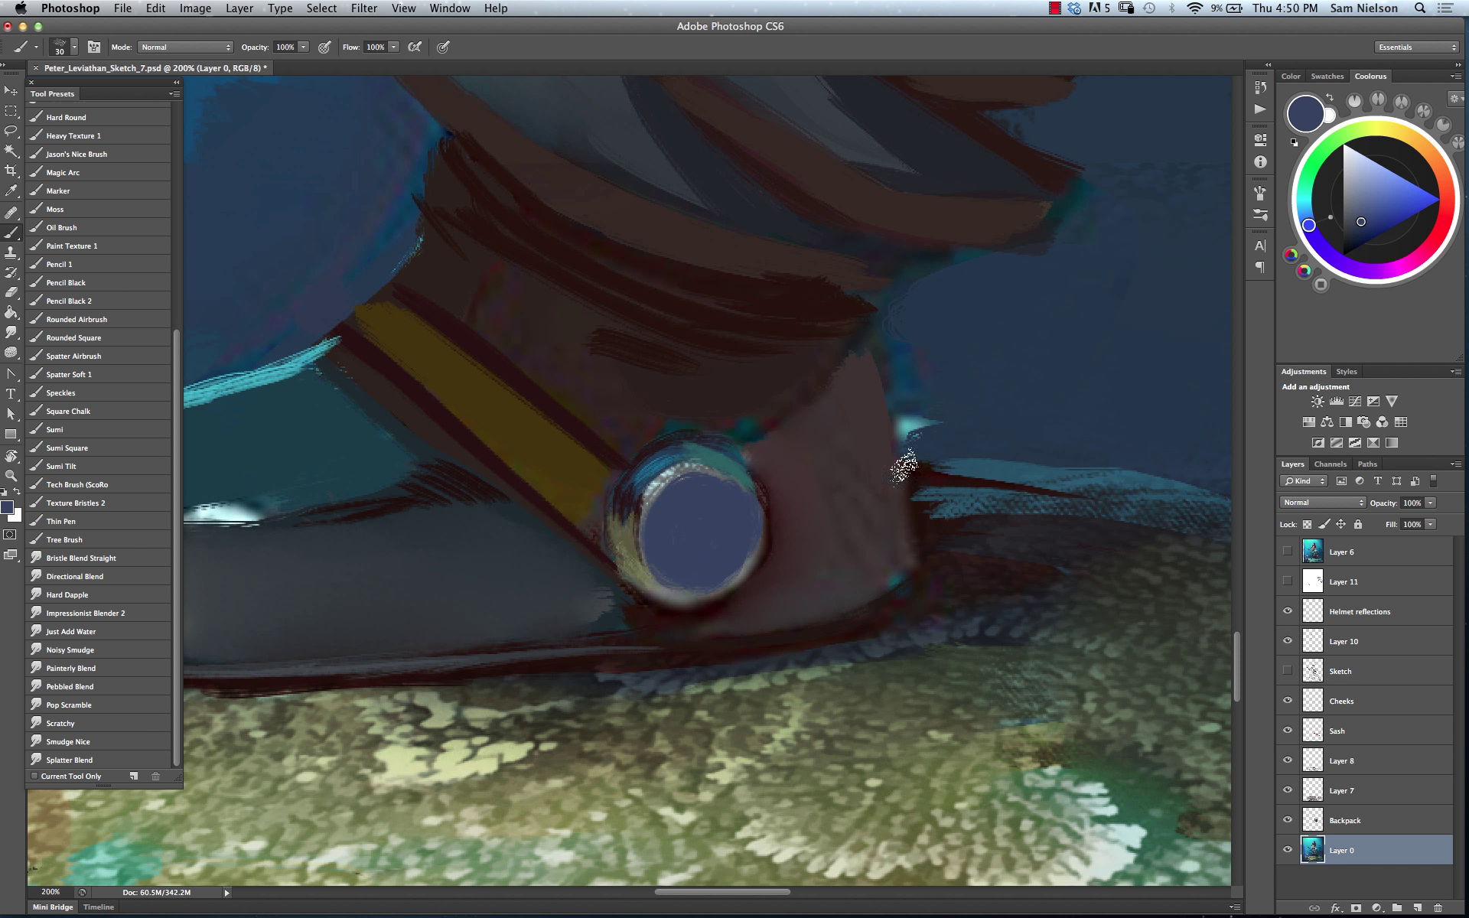
Sample blues from the surrounding water and dark tones from the boot area, and brush color variation onto the buckle's face
left_click_drag(921, 282, 888, 421)
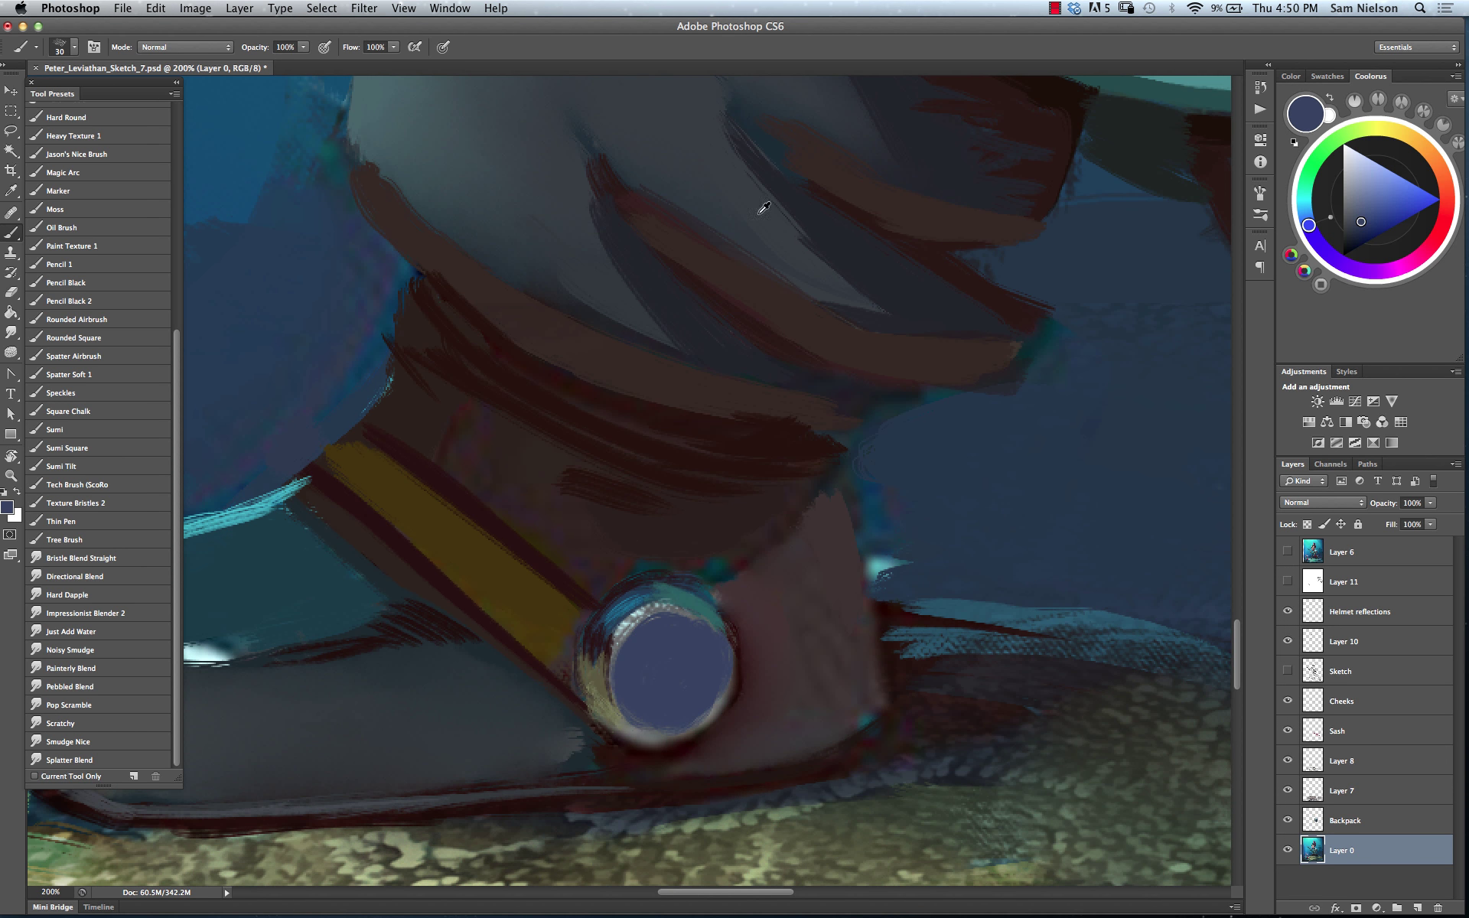
left_click_drag(579, 286, 847, 650)
left_click(551, 256, "alt")
left_click_drag(928, 760, 846, 318)
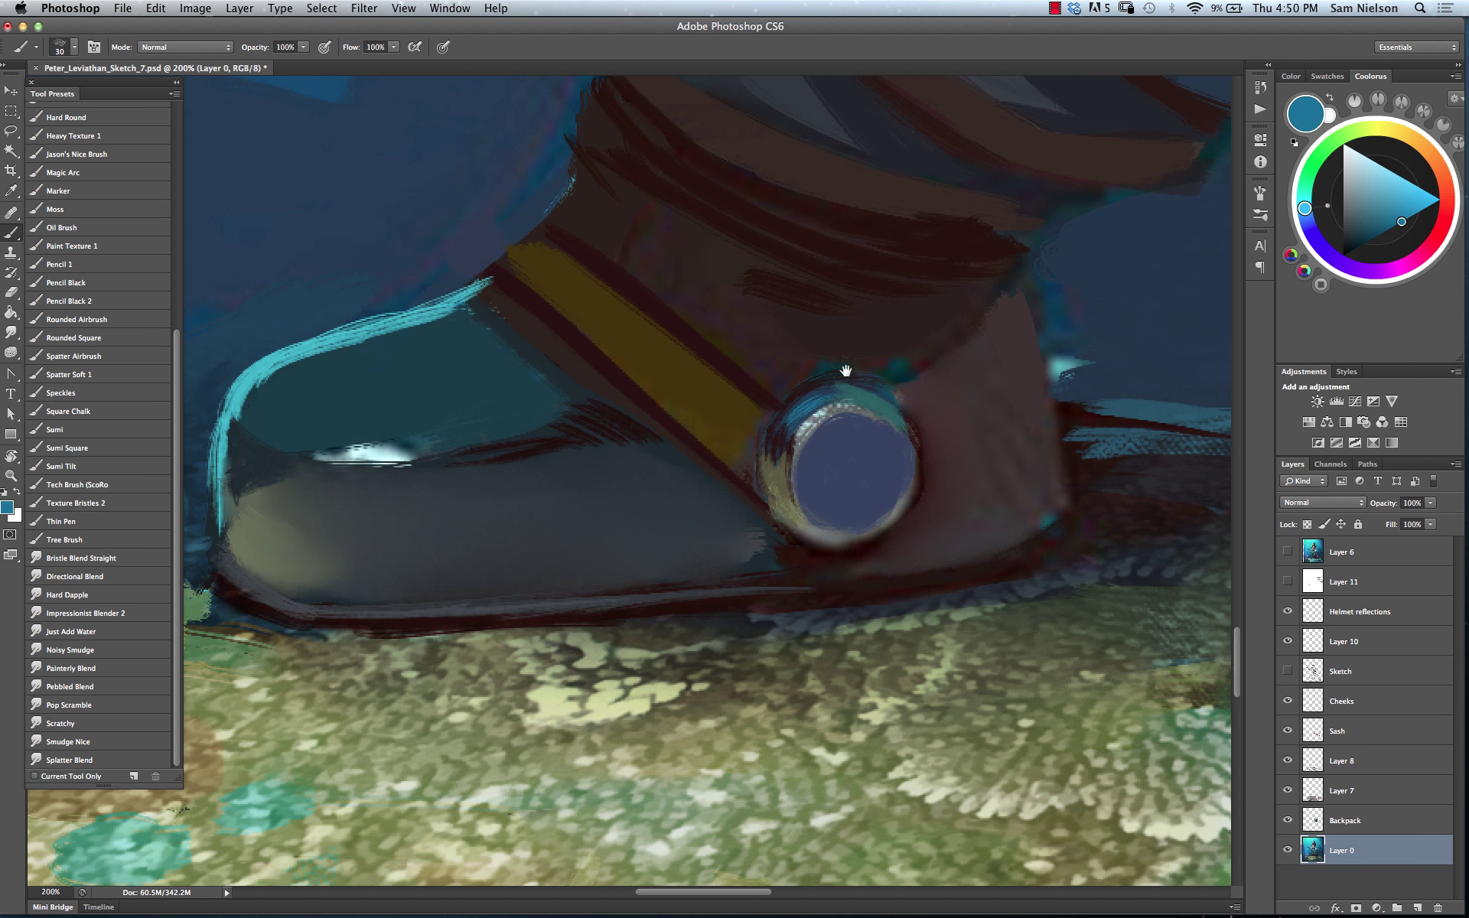
left_click_drag(863, 444, 853, 413)
left_click(1042, 301, "alt")
mouse_move(857, 478)
left_mouse_down()
mouse_move(847, 508)
mouse_move(880, 506)
left_mouse_up()
left_click(873, 497, "alt")
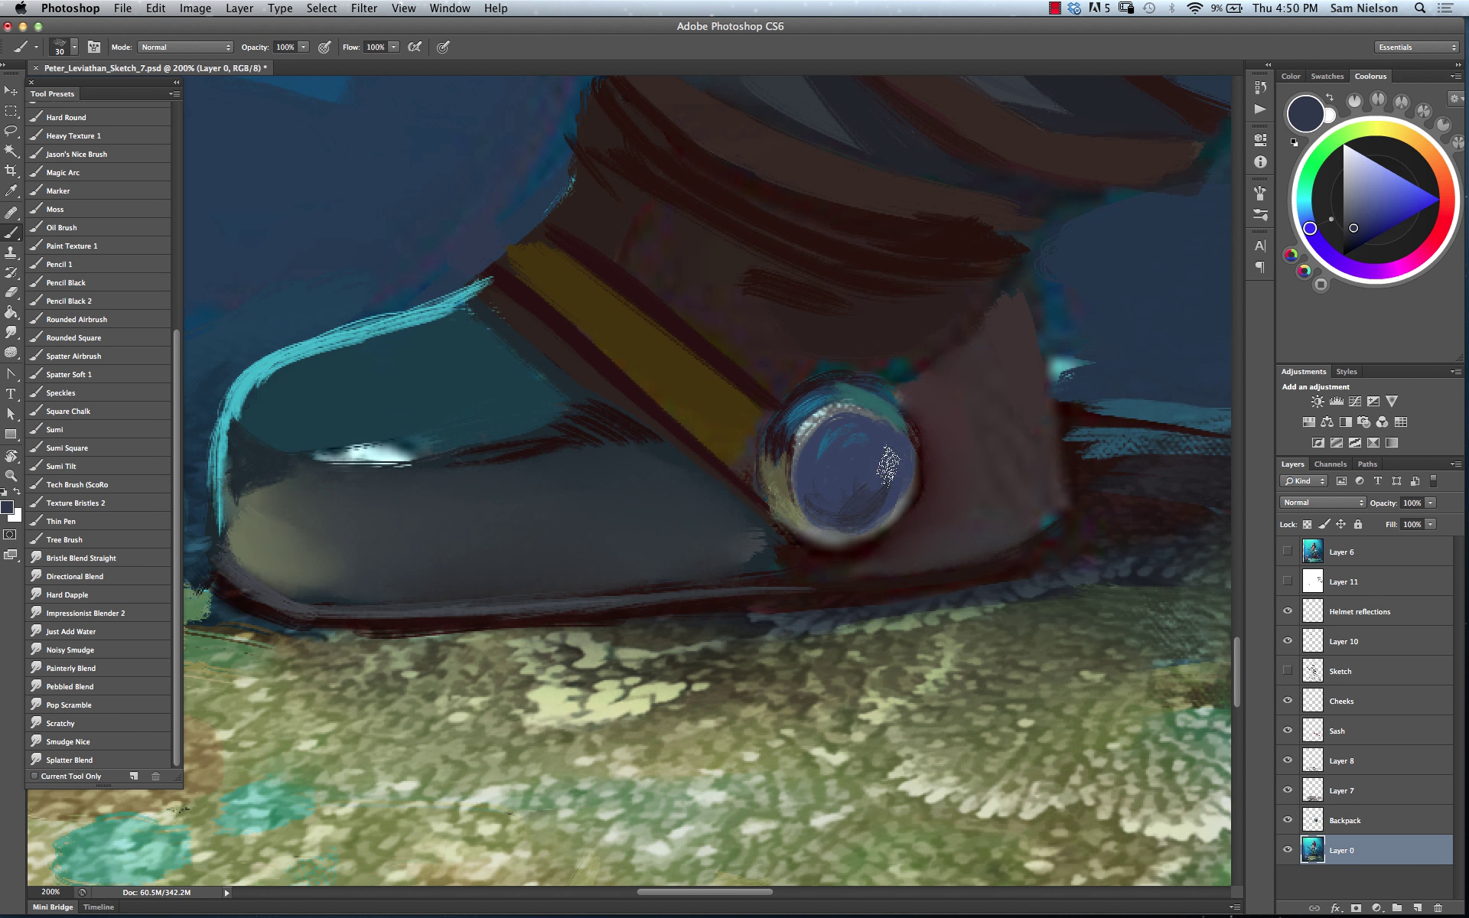
Smudge the blue strokes on the buckle's face into a smooth gradient at 48% strength
left_click(830, 442, "alt")
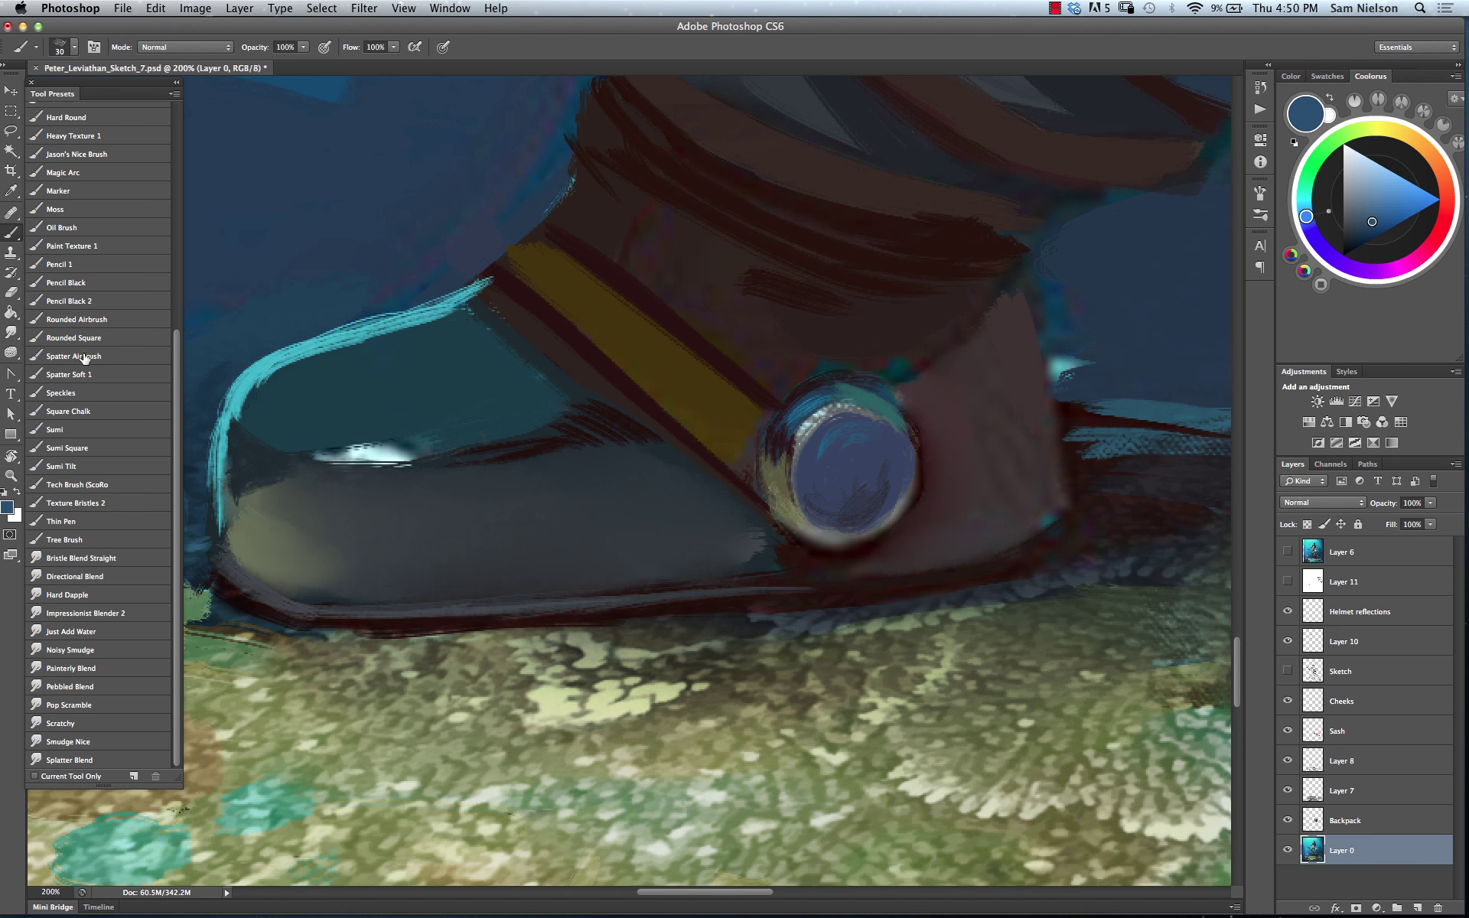
left_click(12, 333)
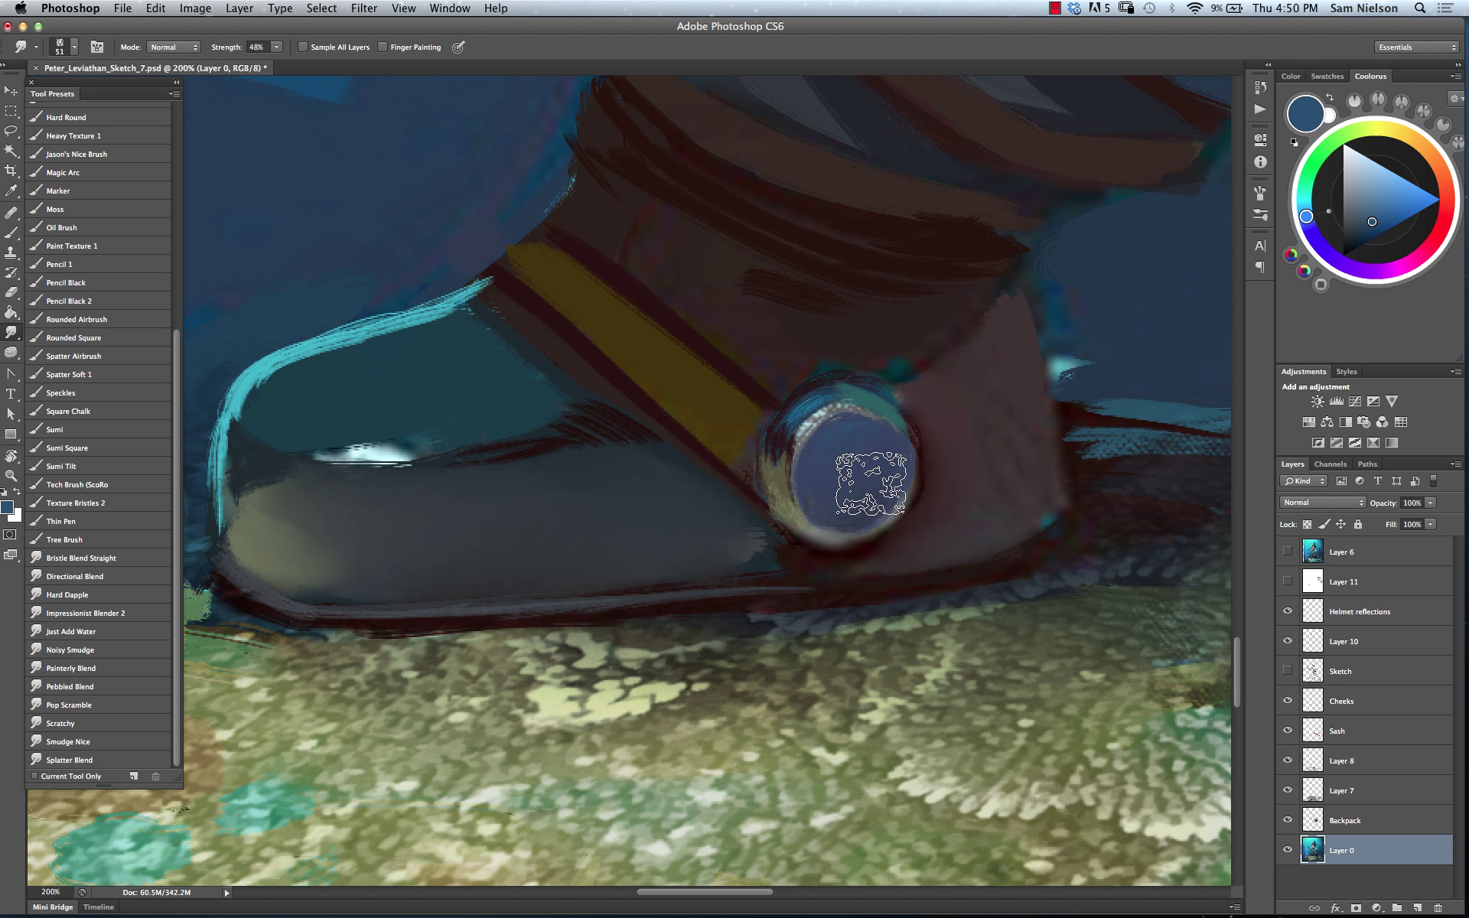
left_click_drag(842, 488, 829, 496)
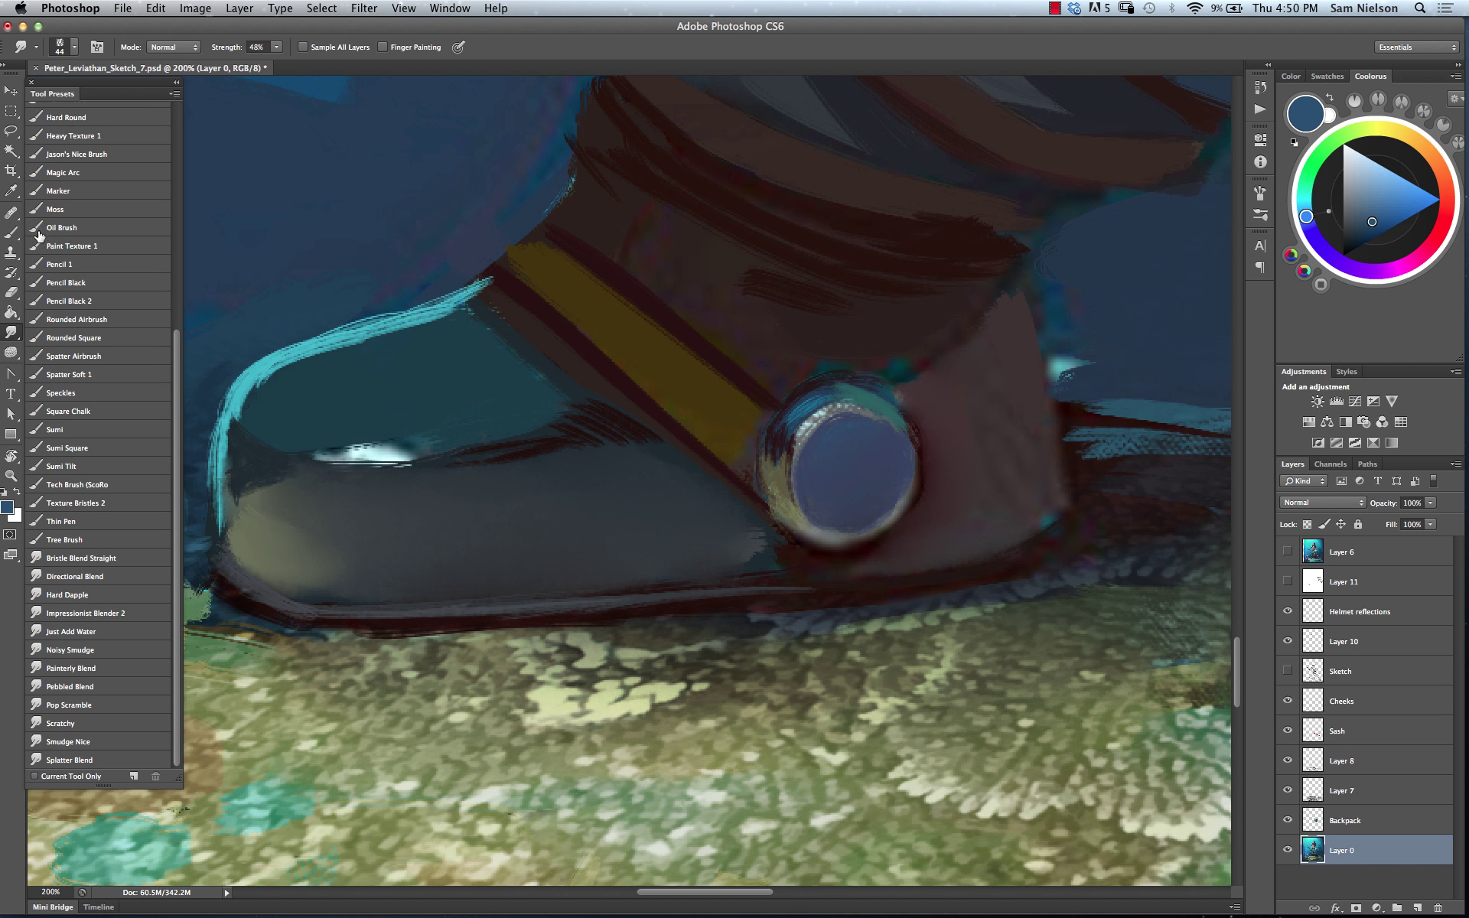
Extend olive reflected light around the bottom of the buckle's rim and reinforce its outer edge with sampled dark tones
left_click(12, 233)
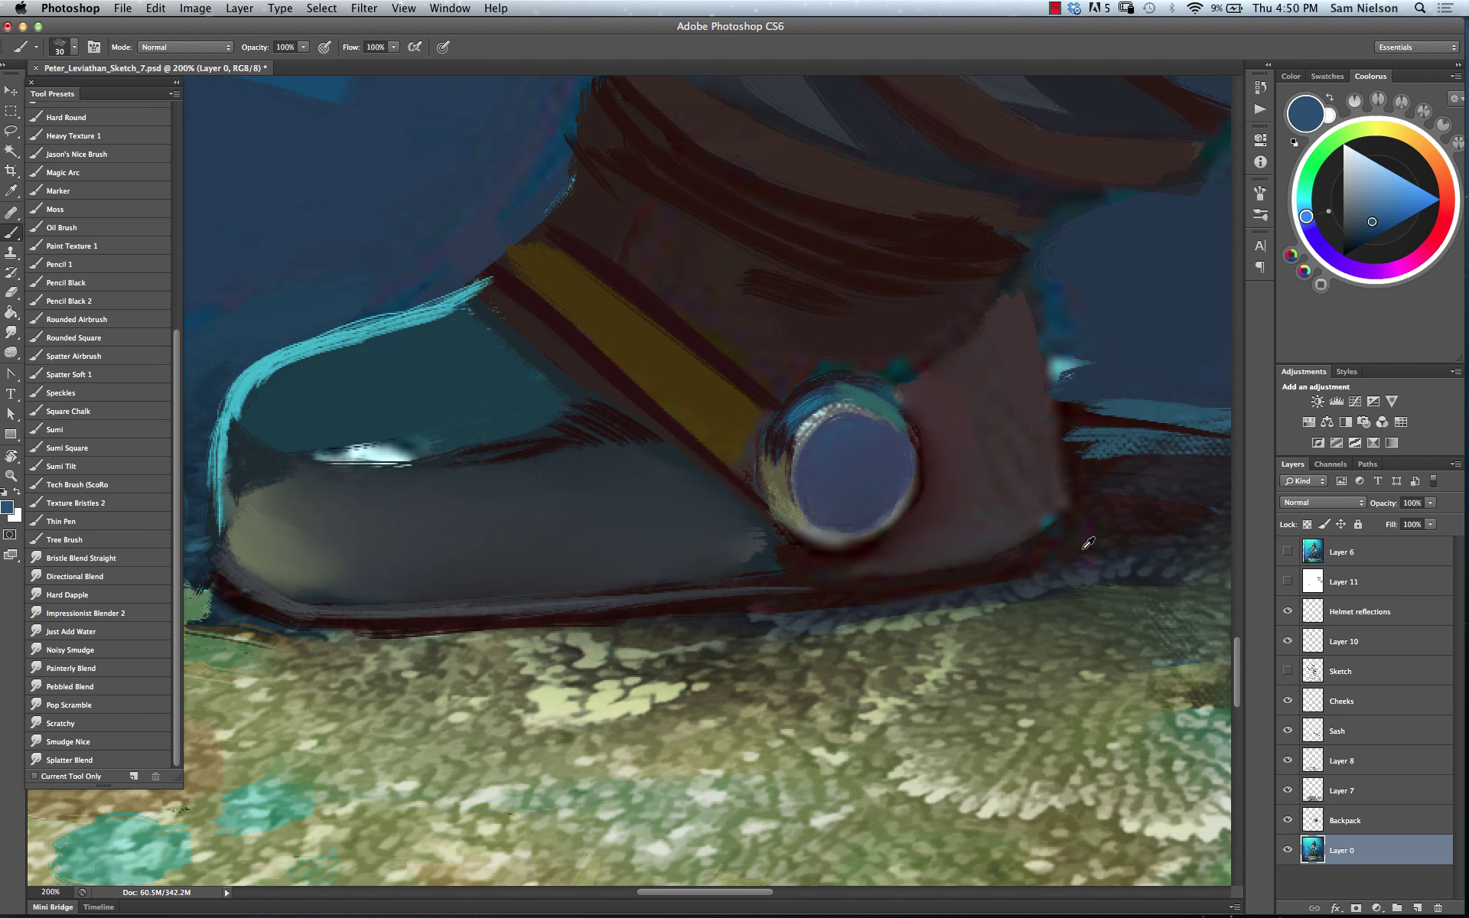
left_click(1058, 512, "alt")
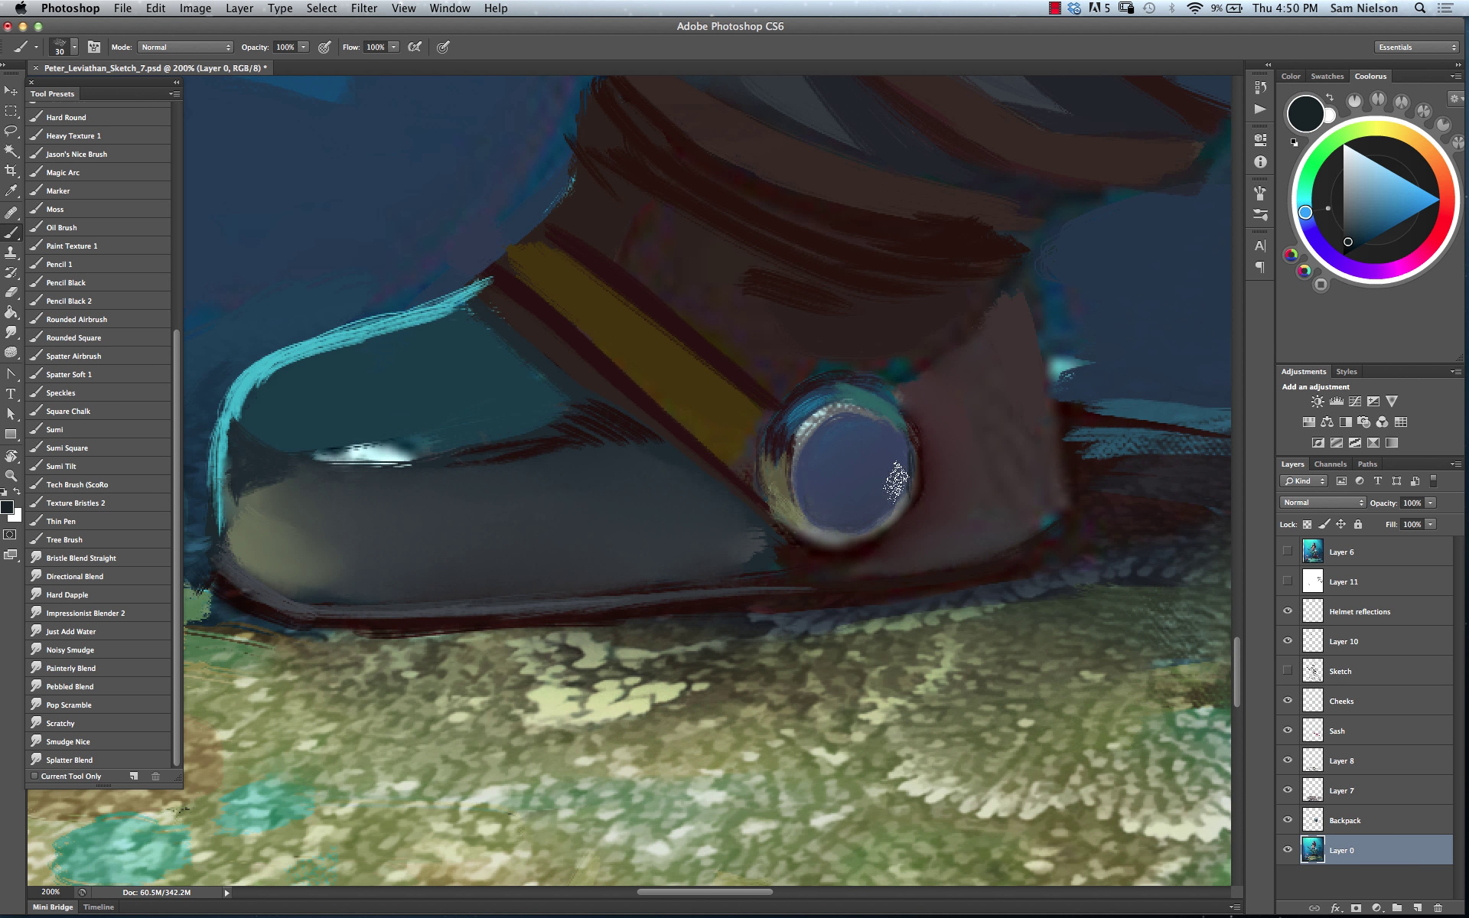
left_click(811, 506, "alt")
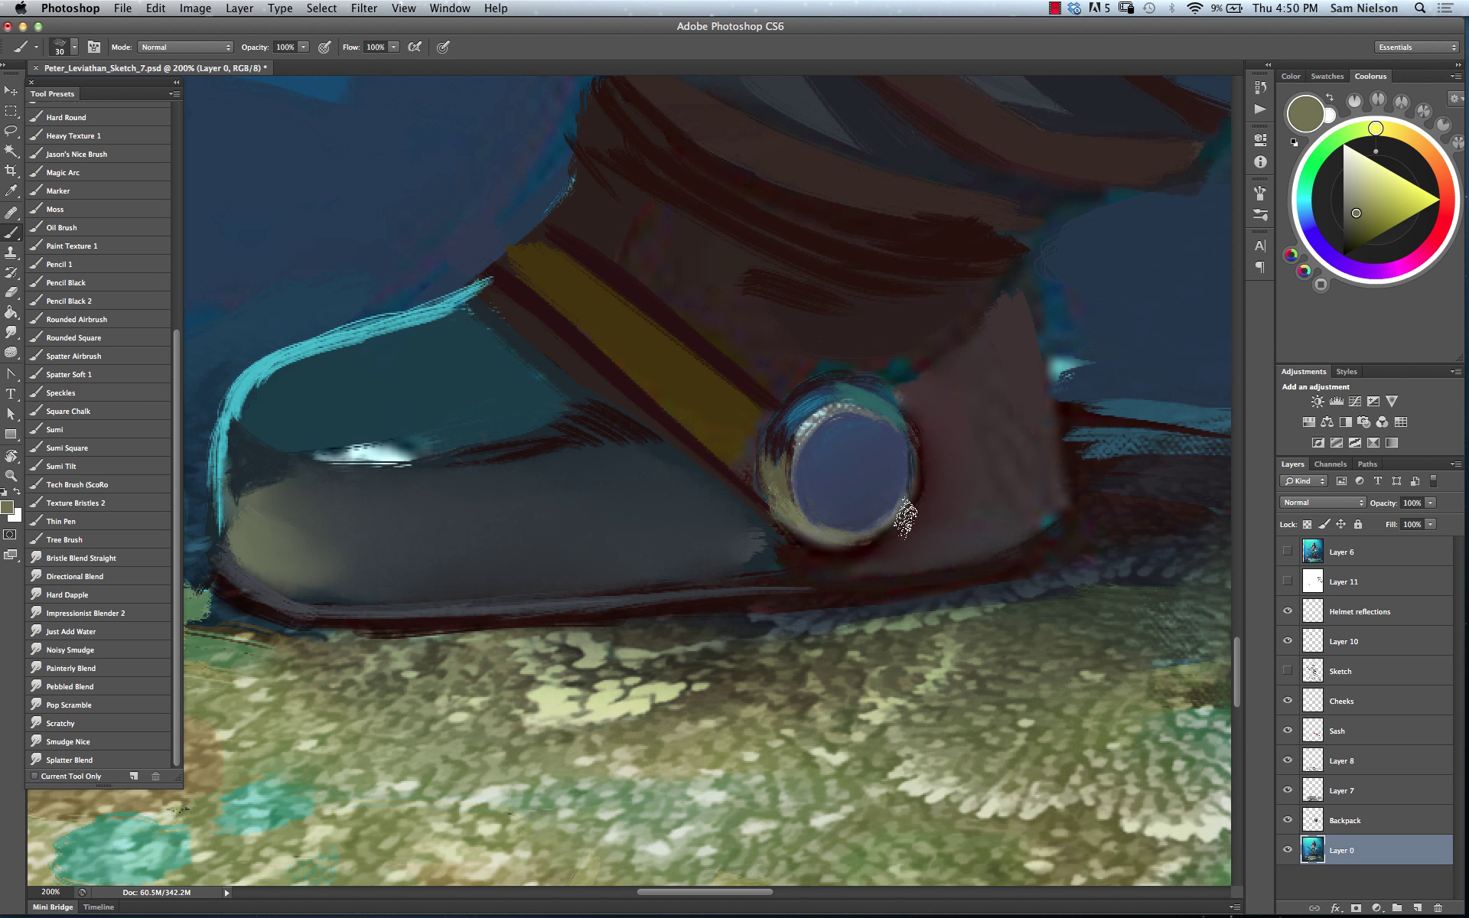
mouse_move(849, 544)
left_mouse_down()
mouse_move(900, 522)
mouse_move(905, 465)
mouse_move(887, 520)
left_mouse_up()
left_click(775, 439, "alt")
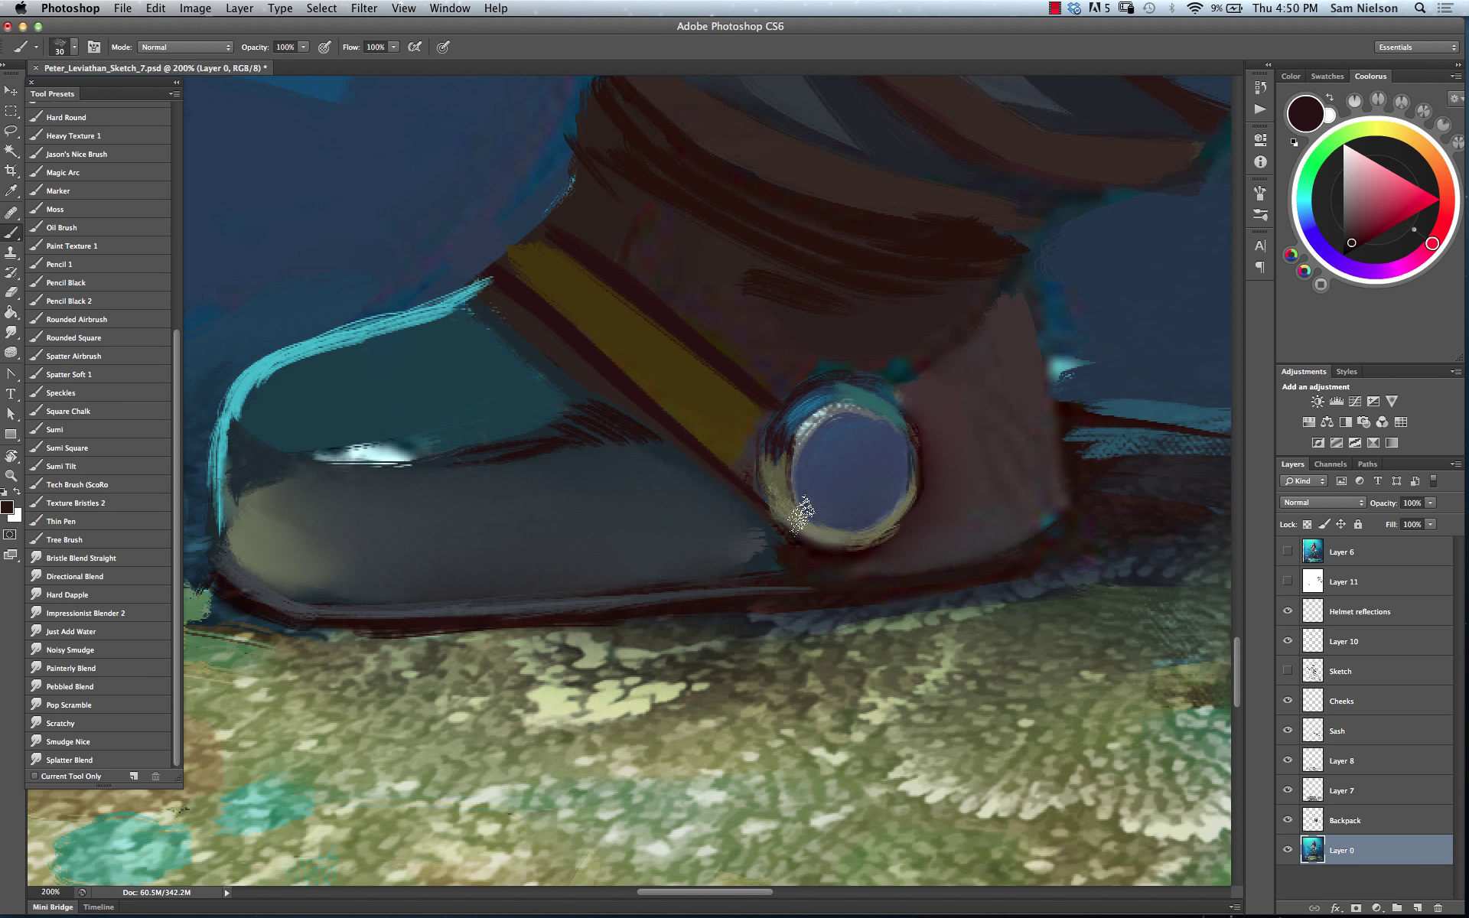
left_click_drag(765, 459, 811, 557)
Brush a lighter edge along the heel panel's upper curve and cover the stray teal marks around it with dark brown
left_click(1047, 448, "alt")
left_click_drag(1011, 444, 980, 476)
mouse_move(1059, 374)
left_mouse_down()
mouse_move(975, 485)
mouse_move(954, 487)
left_mouse_up()
left_click(1047, 367, "alt")
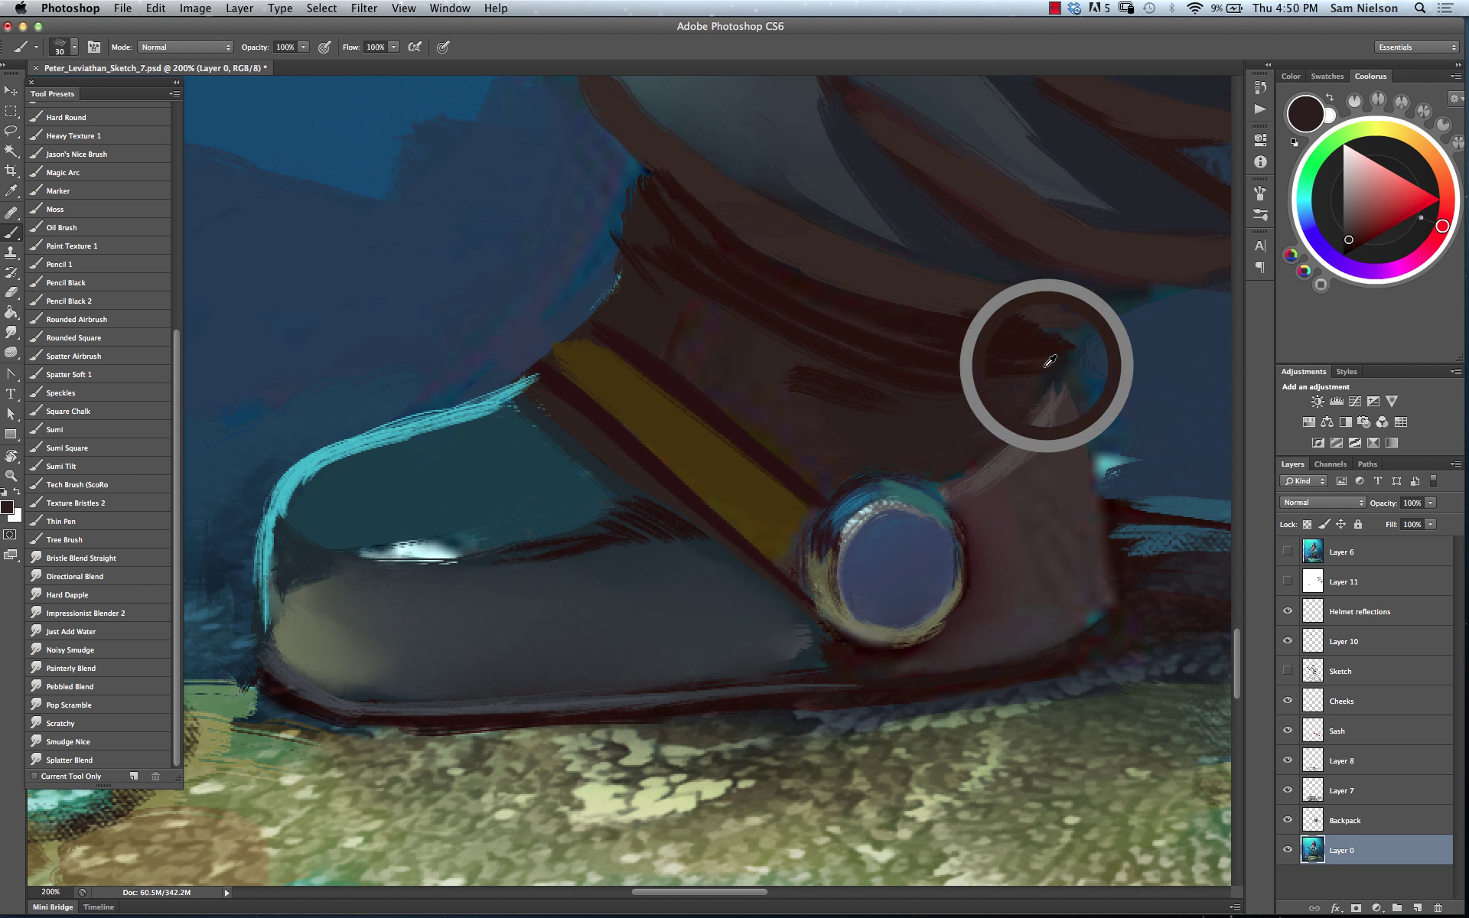
left_click(1111, 606, "alt")
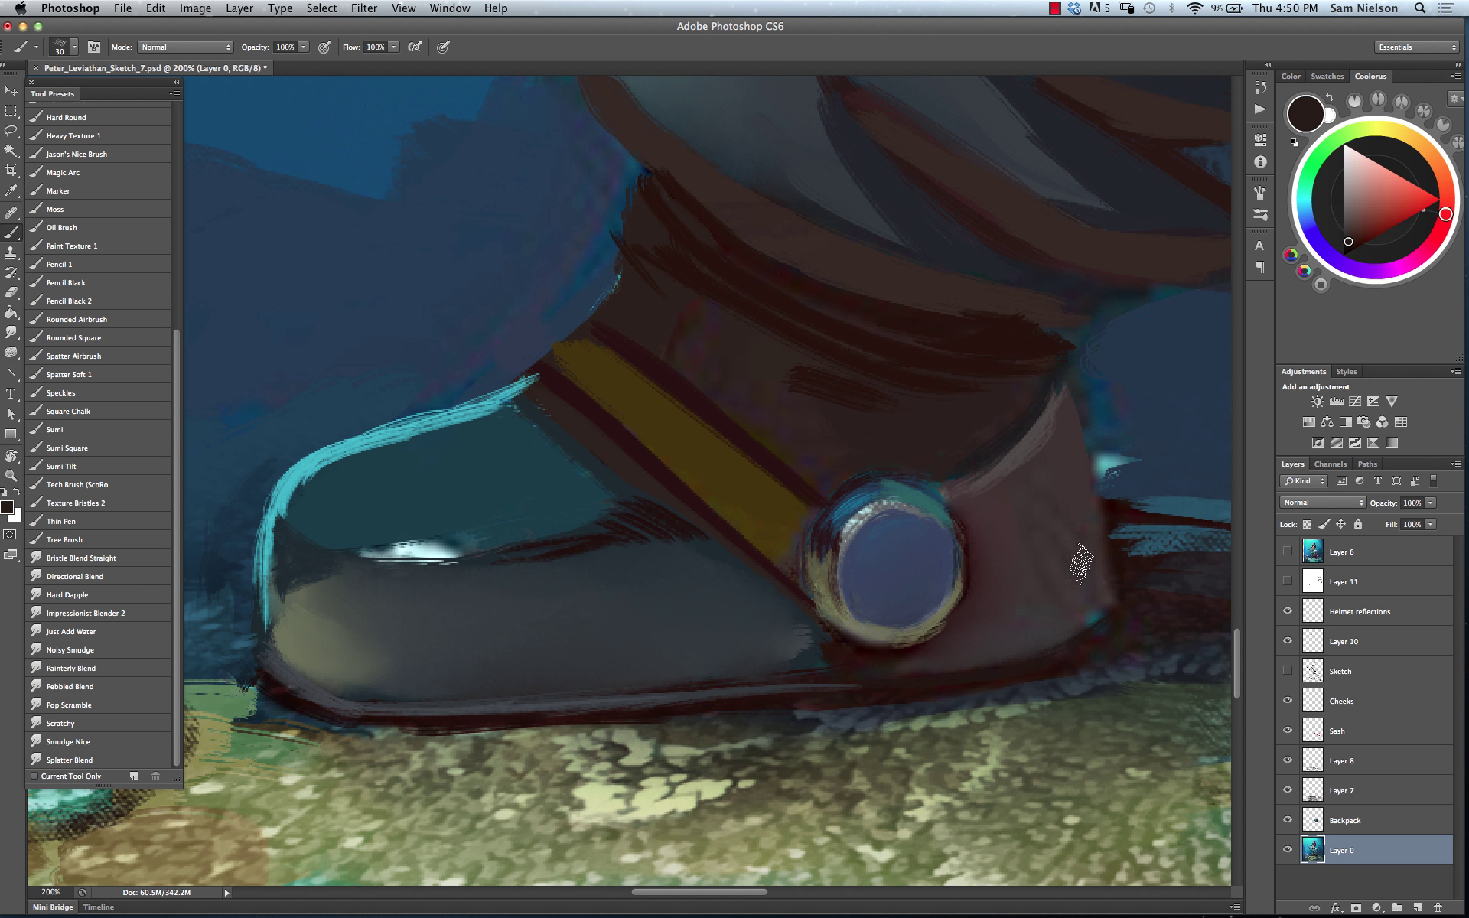
left_click(961, 454, "alt")
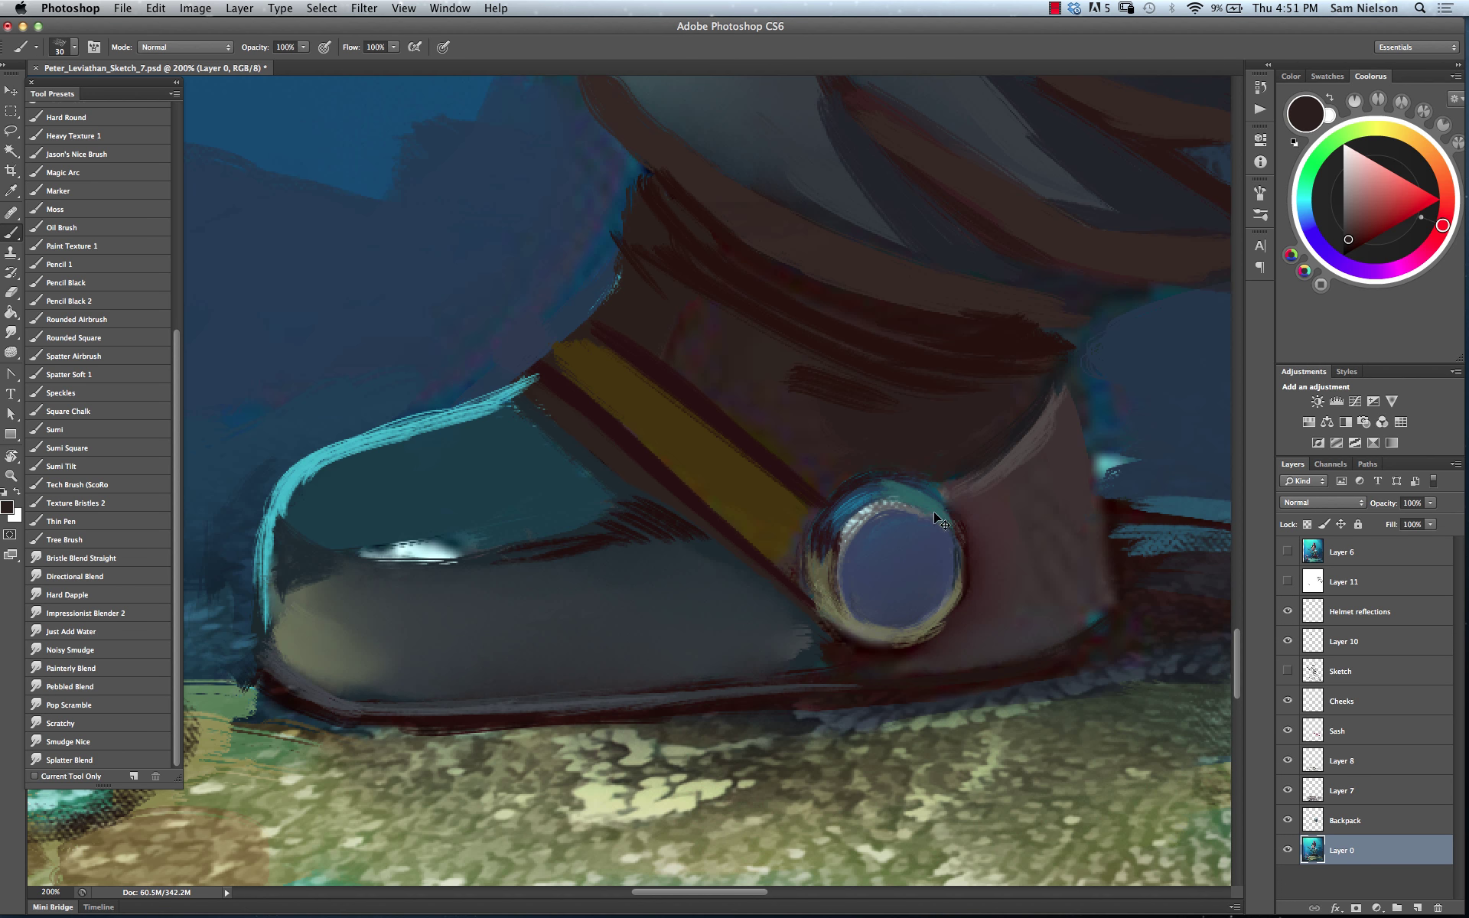
key("super+minus")
key("super+minus")
key("super+minus")
key("super+minus")
key("super+plus")
key("super+plus")
key("super+plus")
key("super+plus")
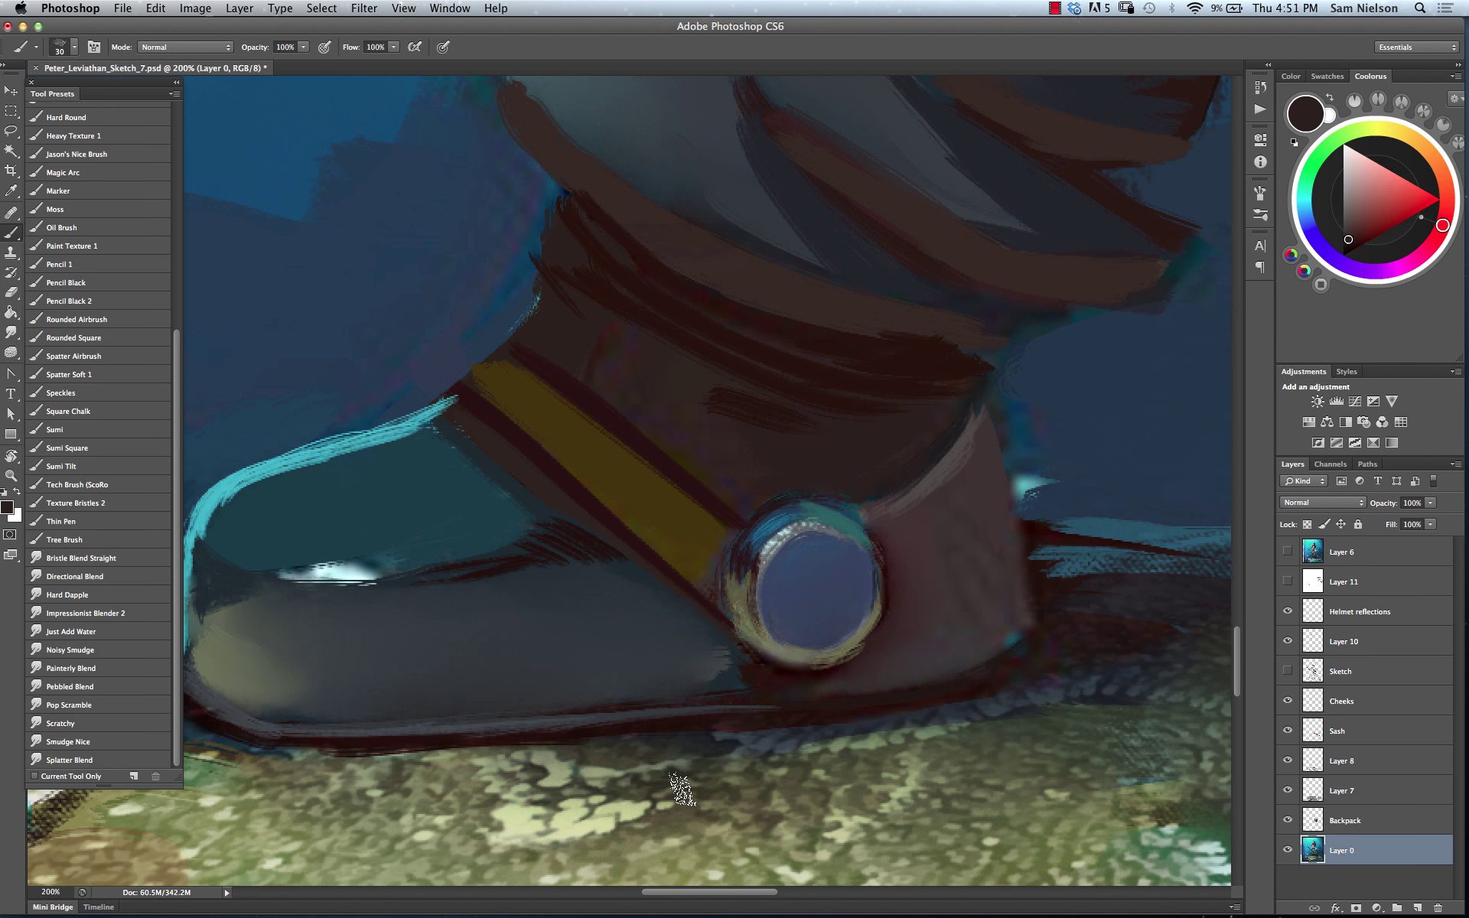
Sample blue from the surrounding water and brush it thinly over the bright cyan rim along the boot toe's upper edge
left_click_drag(796, 521, 1065, 550)
left_click(556, 214, "alt")
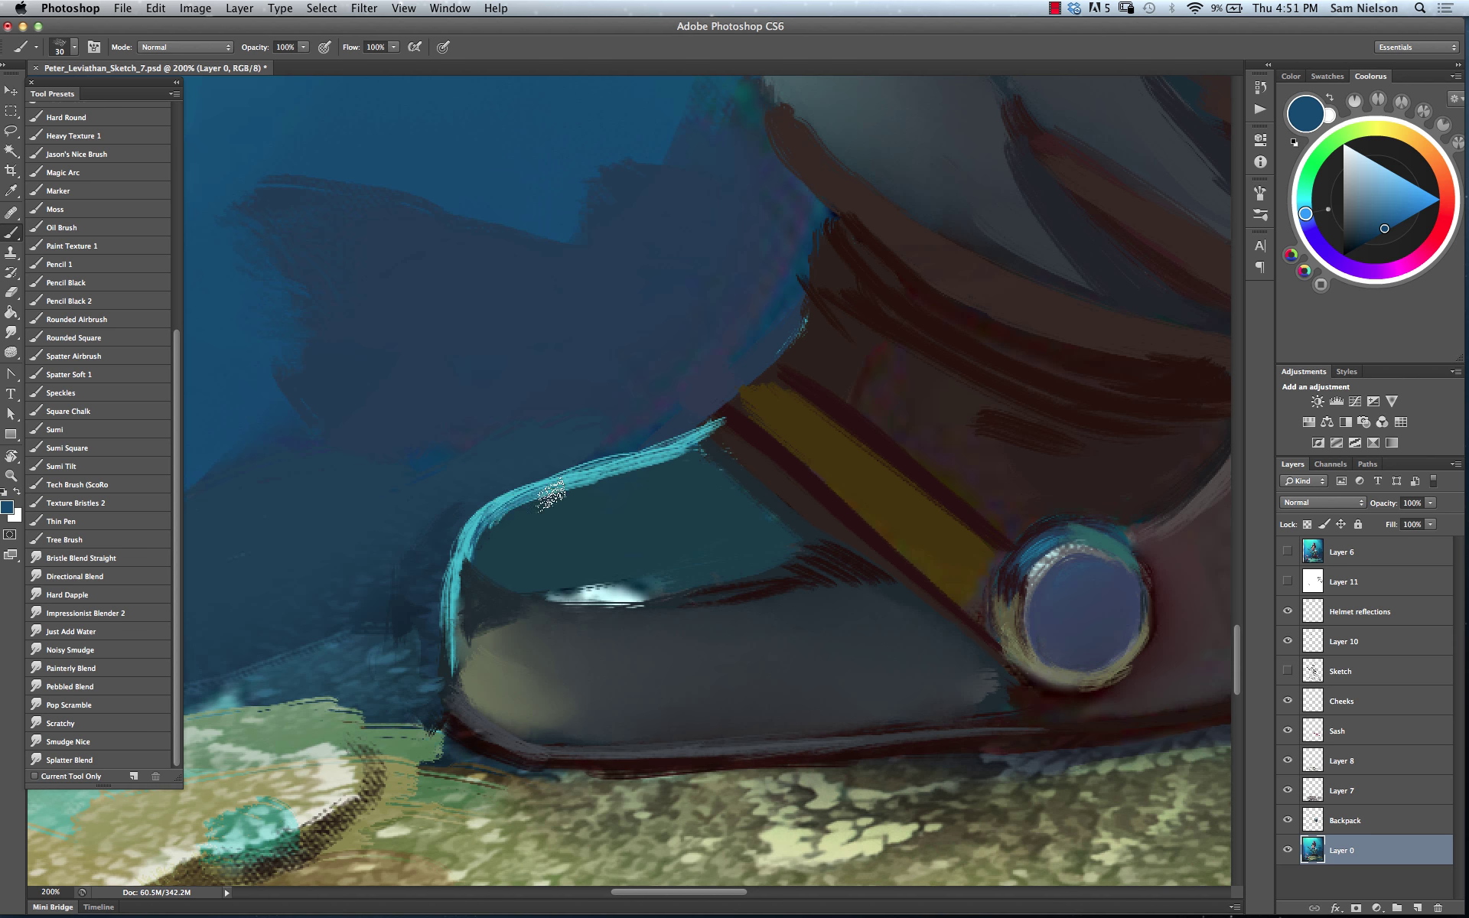
mouse_move(497, 510)
left_mouse_down()
mouse_move(709, 429)
mouse_move(533, 494)
left_mouse_up()
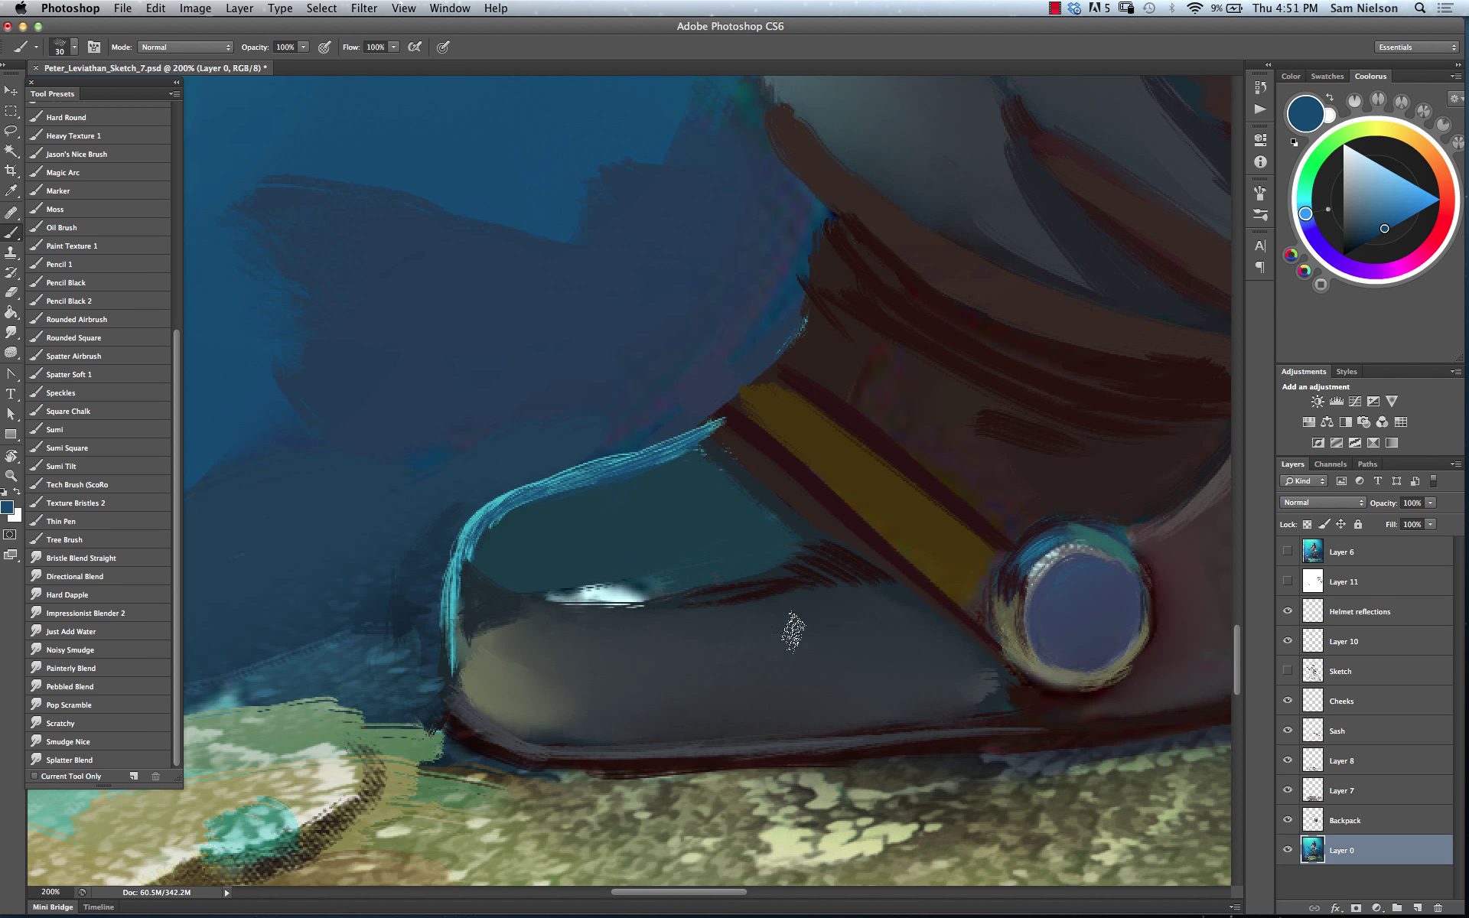
Sharpen the upper edge of the boot's yellow strap with sampled dark maroon and olive tones
left_click_drag(1040, 599, 890, 595)
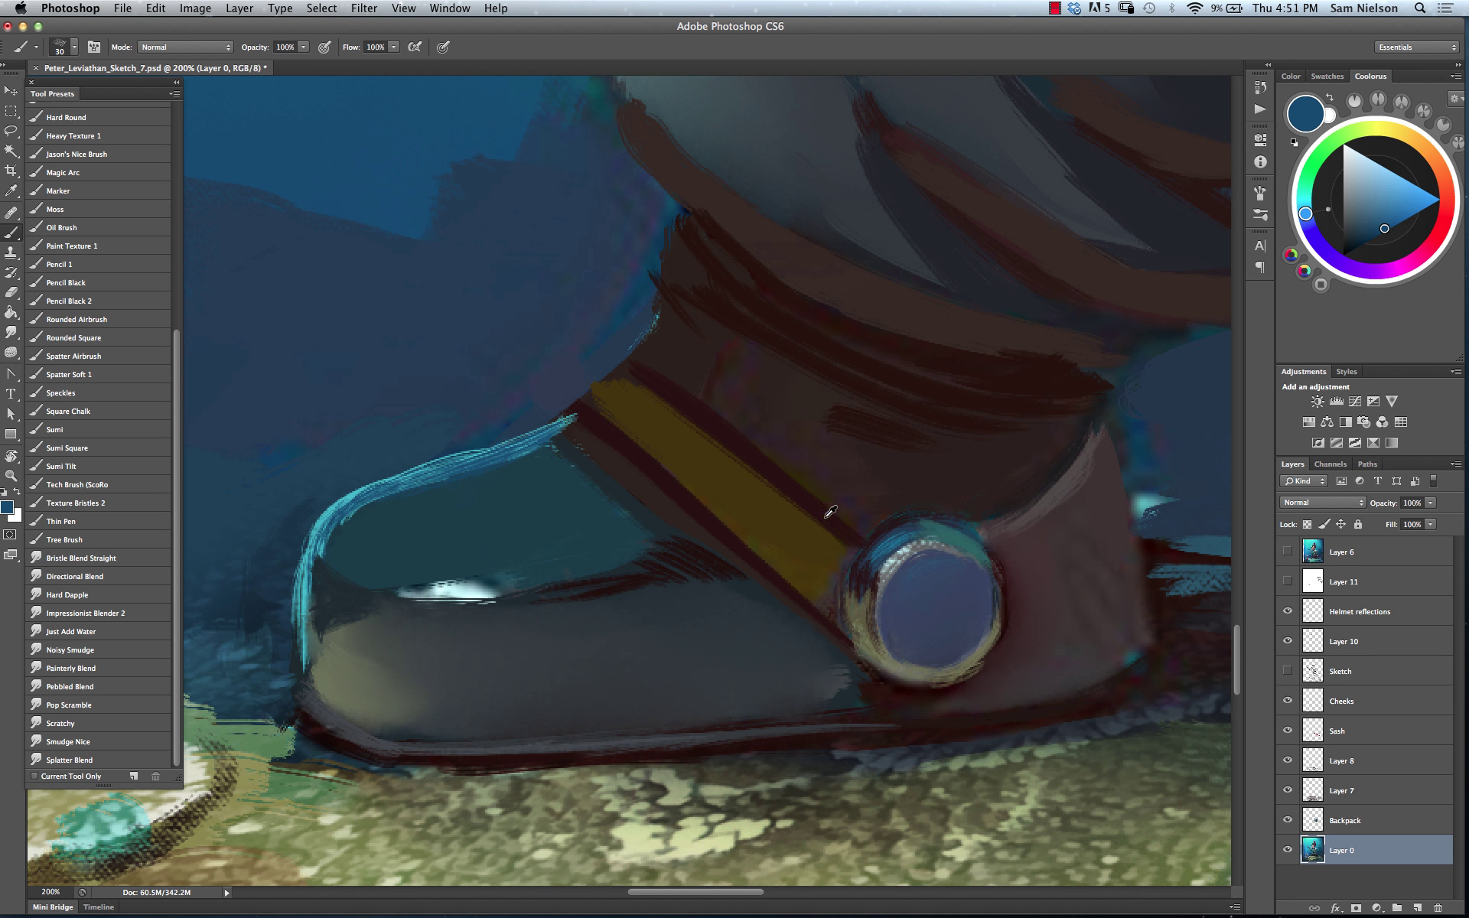
left_click(793, 481, "alt")
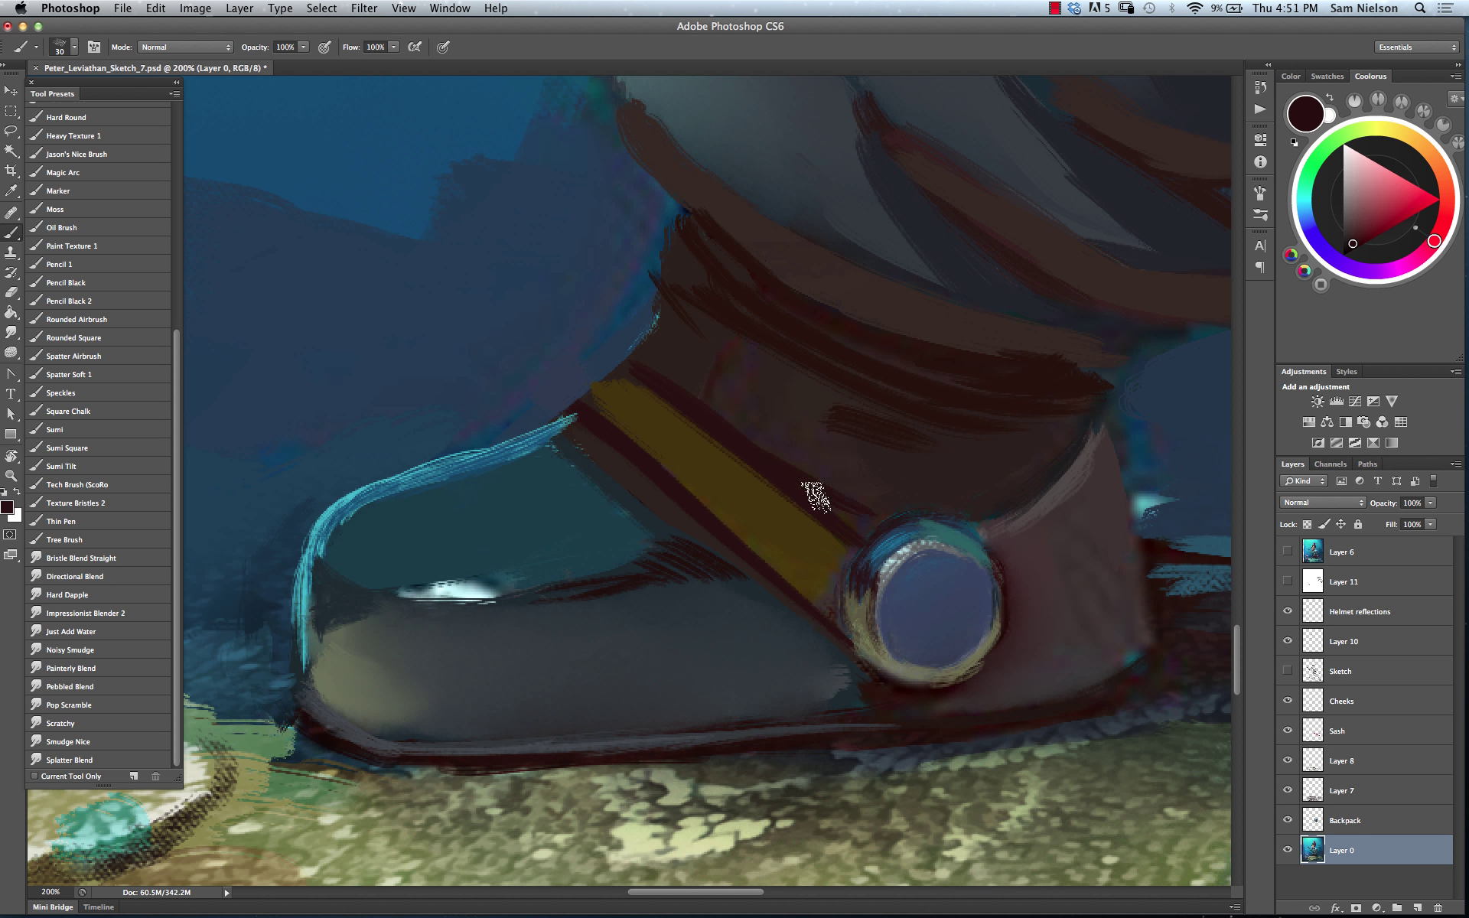
left_click(754, 488, "alt")
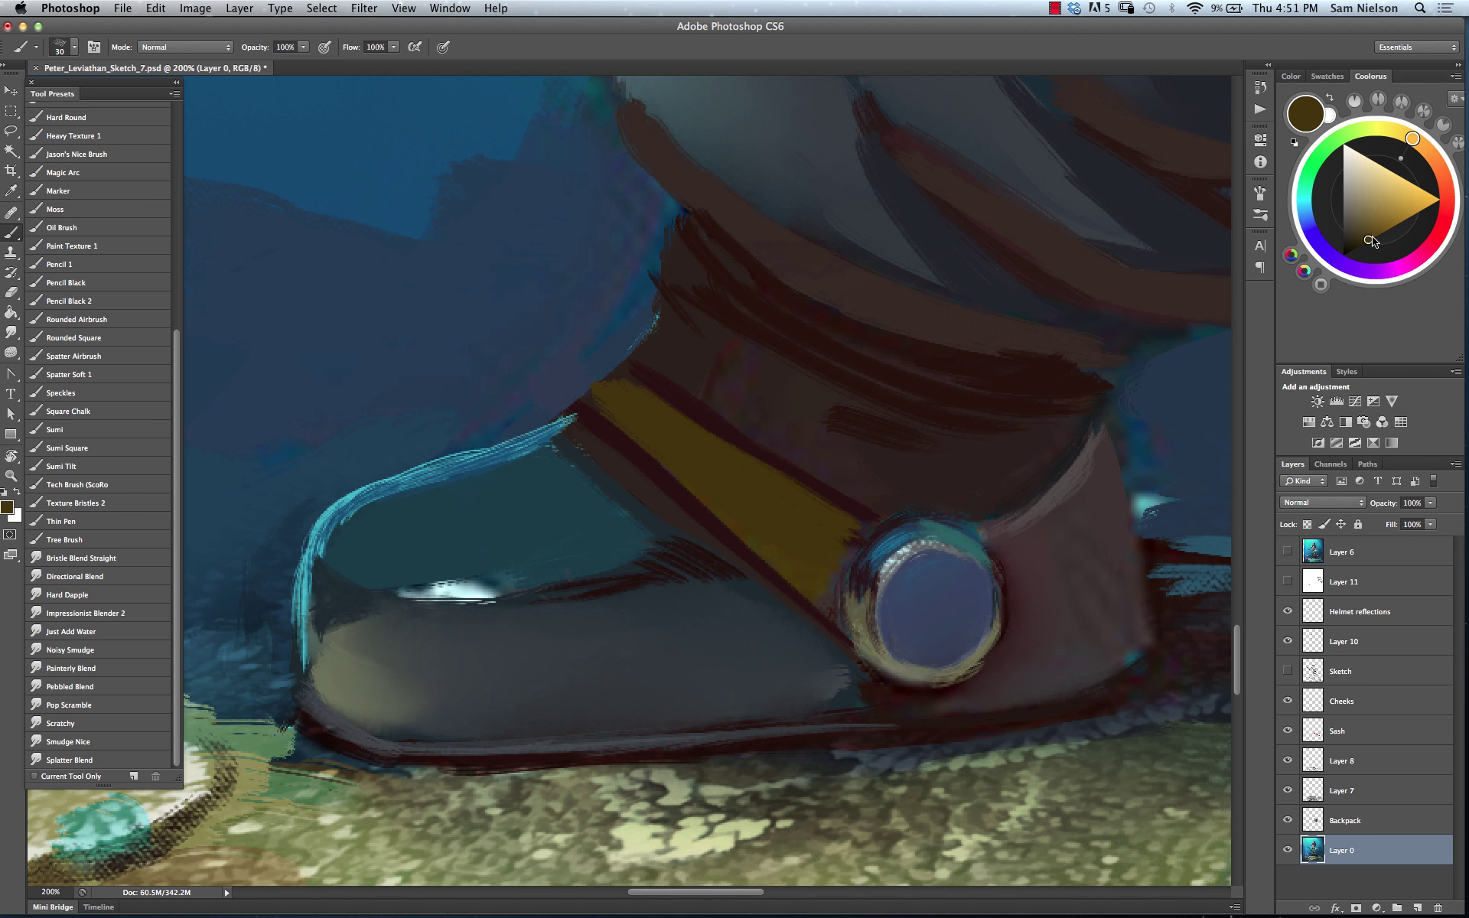
Mix a lighter, muted green from the strap's color and brush it over the strap's upper half
left_click(1362, 215)
left_click(1363, 215)
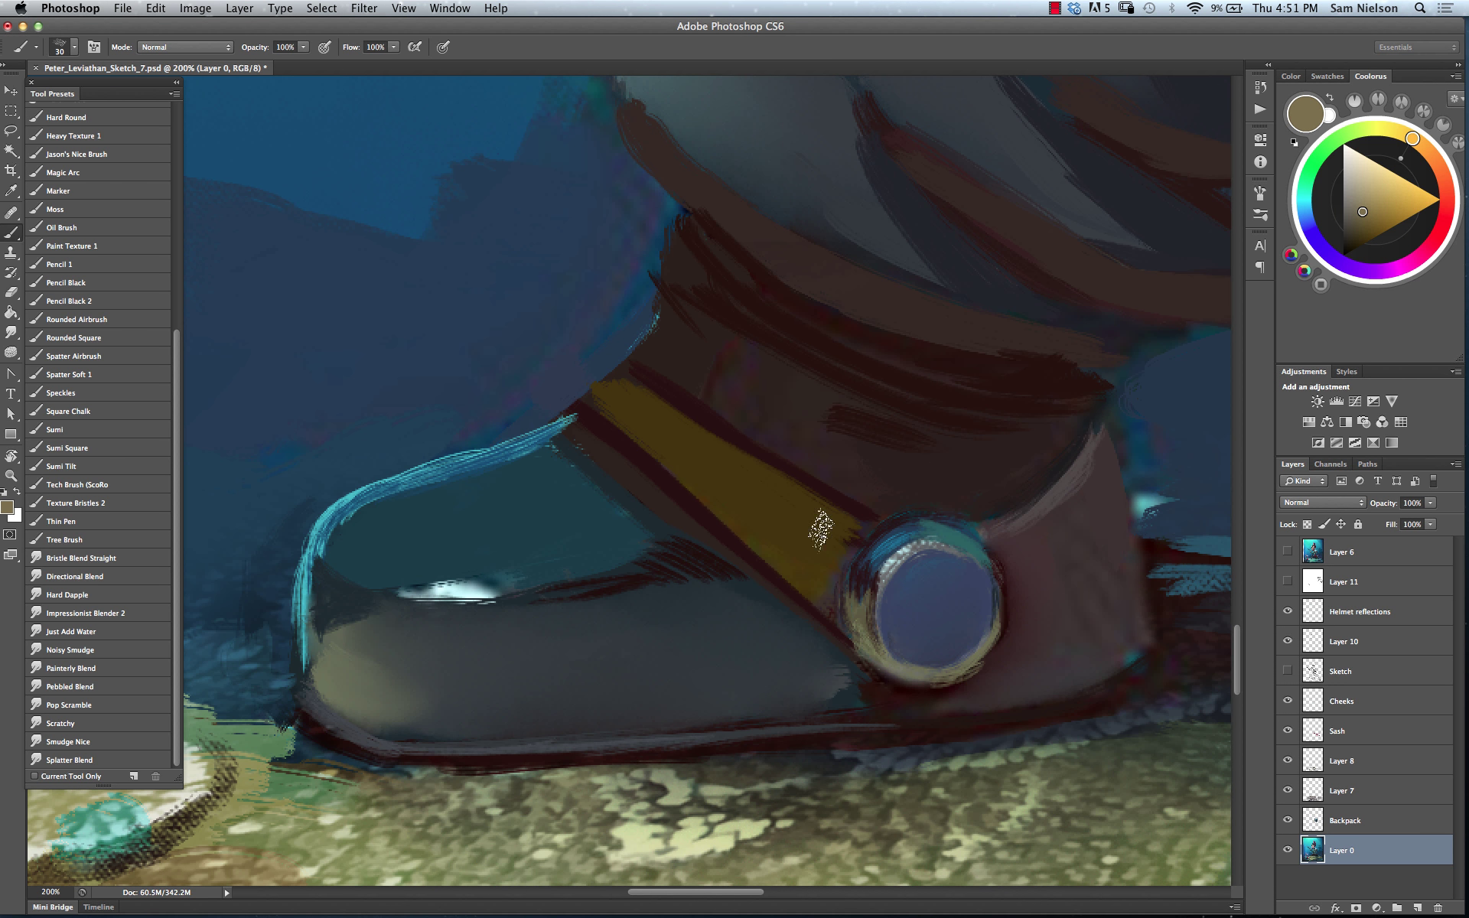
left_click_drag(639, 417, 713, 466)
key("super+z")
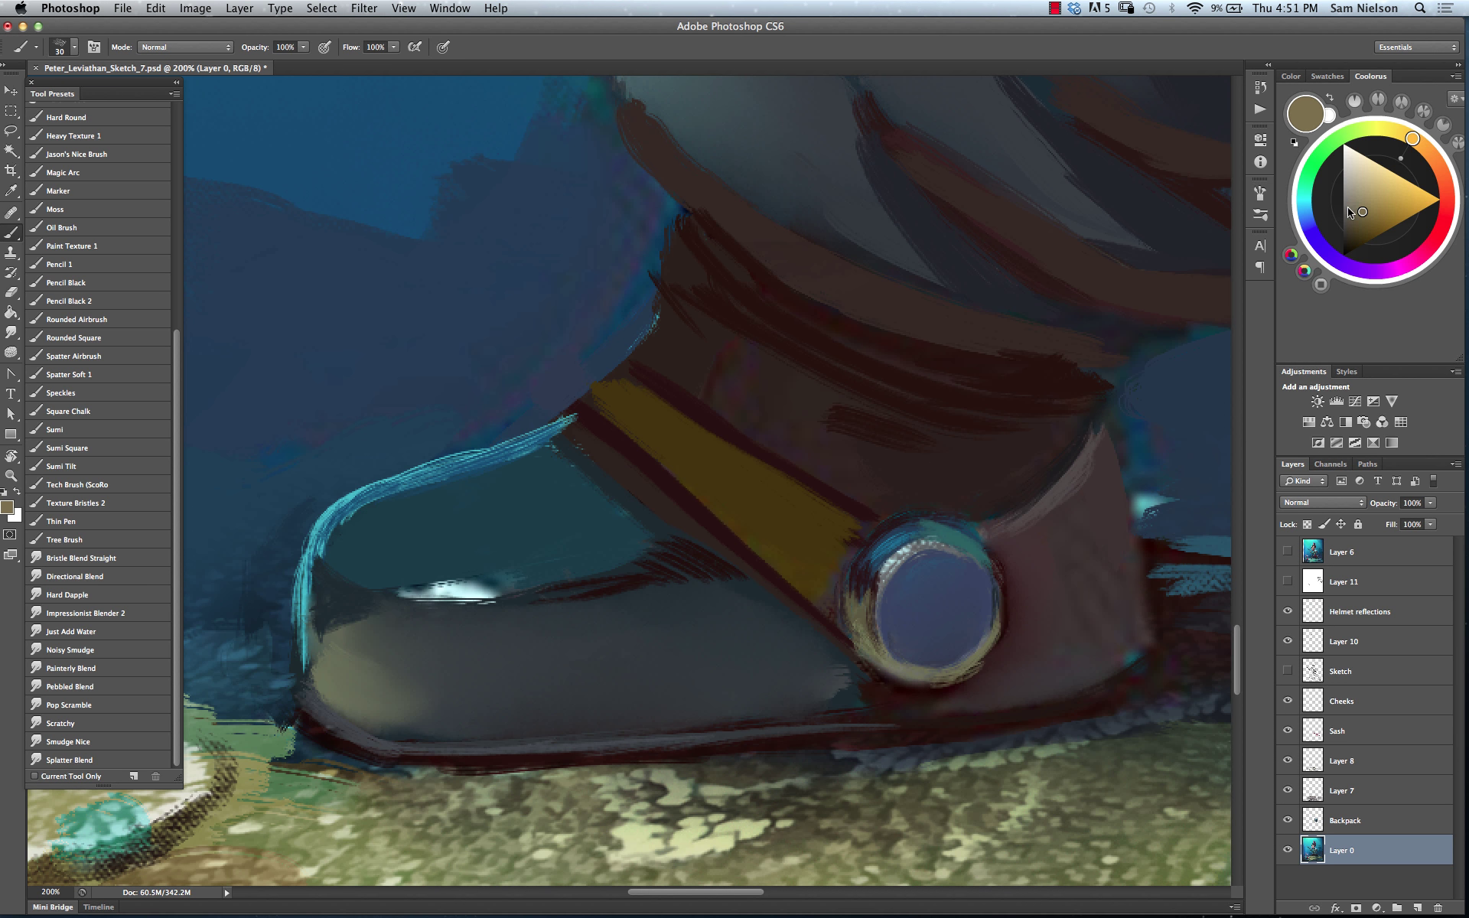
left_click_drag(1411, 147, 1365, 128)
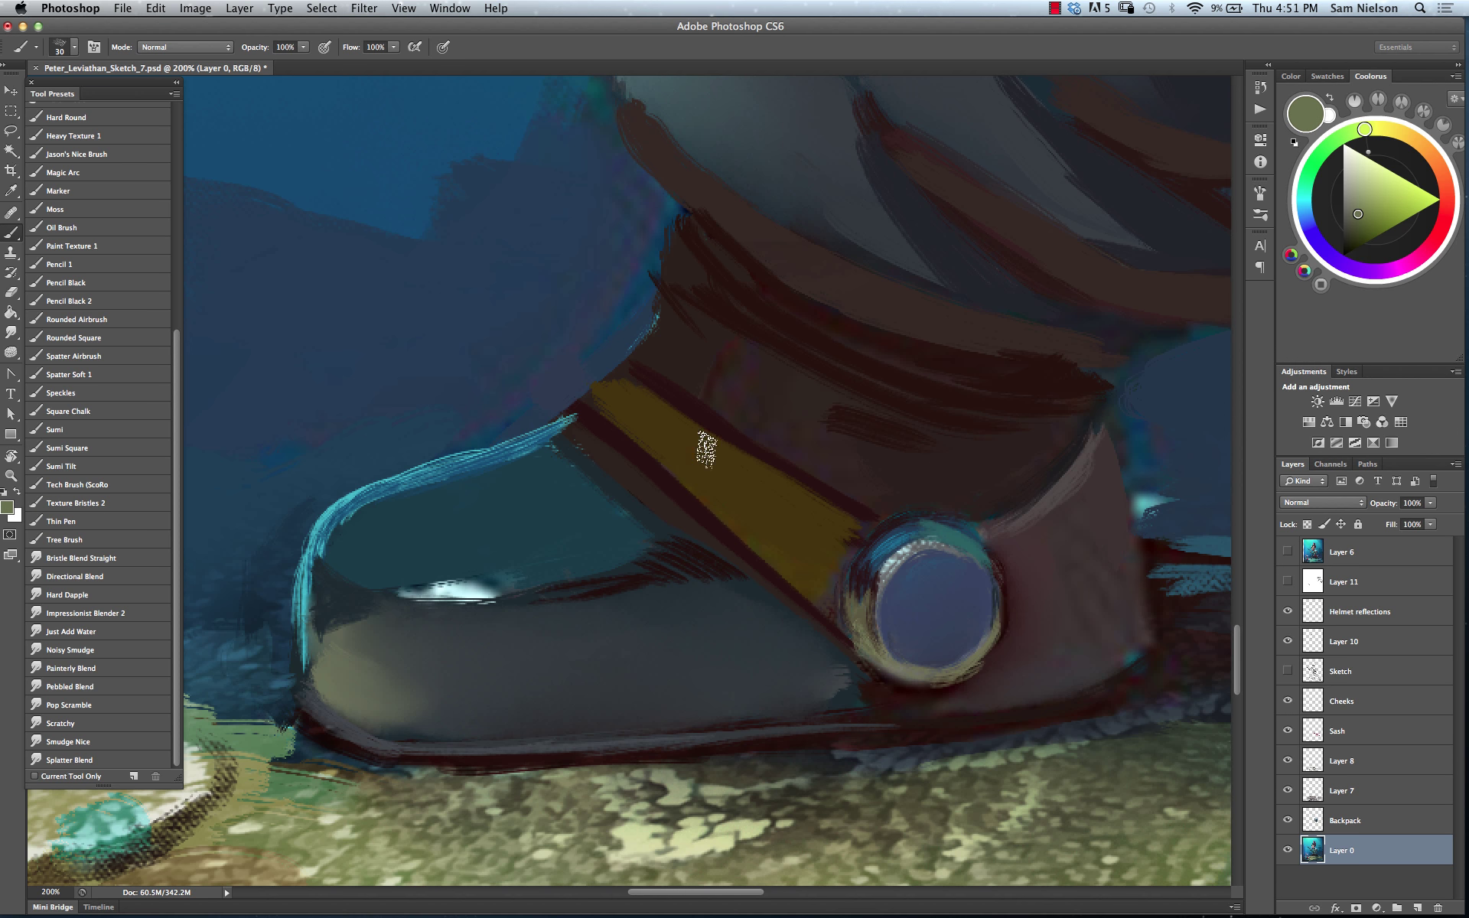
mouse_move(673, 423)
left_mouse_down()
mouse_move(723, 458)
mouse_move(745, 492)
mouse_move(715, 479)
mouse_move(728, 502)
mouse_move(736, 490)
left_mouse_up()
left_click_drag(1355, 133, 1341, 138)
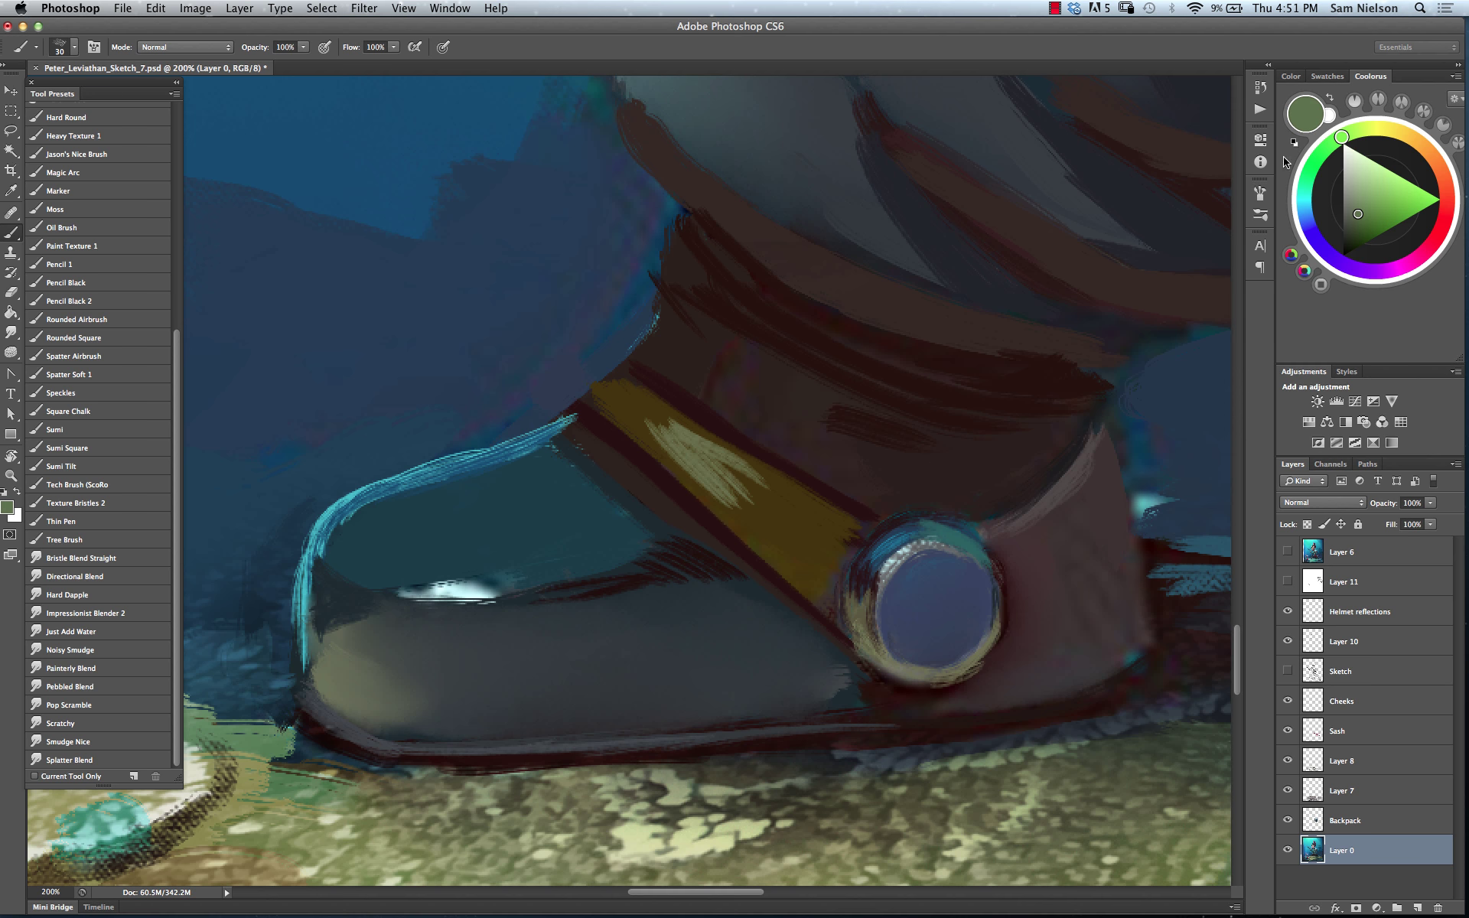
mouse_move(647, 425)
left_mouse_down()
mouse_move(746, 497)
mouse_move(757, 475)
mouse_move(714, 436)
mouse_move(646, 436)
mouse_move(622, 392)
mouse_move(587, 394)
mouse_move(665, 435)
left_mouse_up()
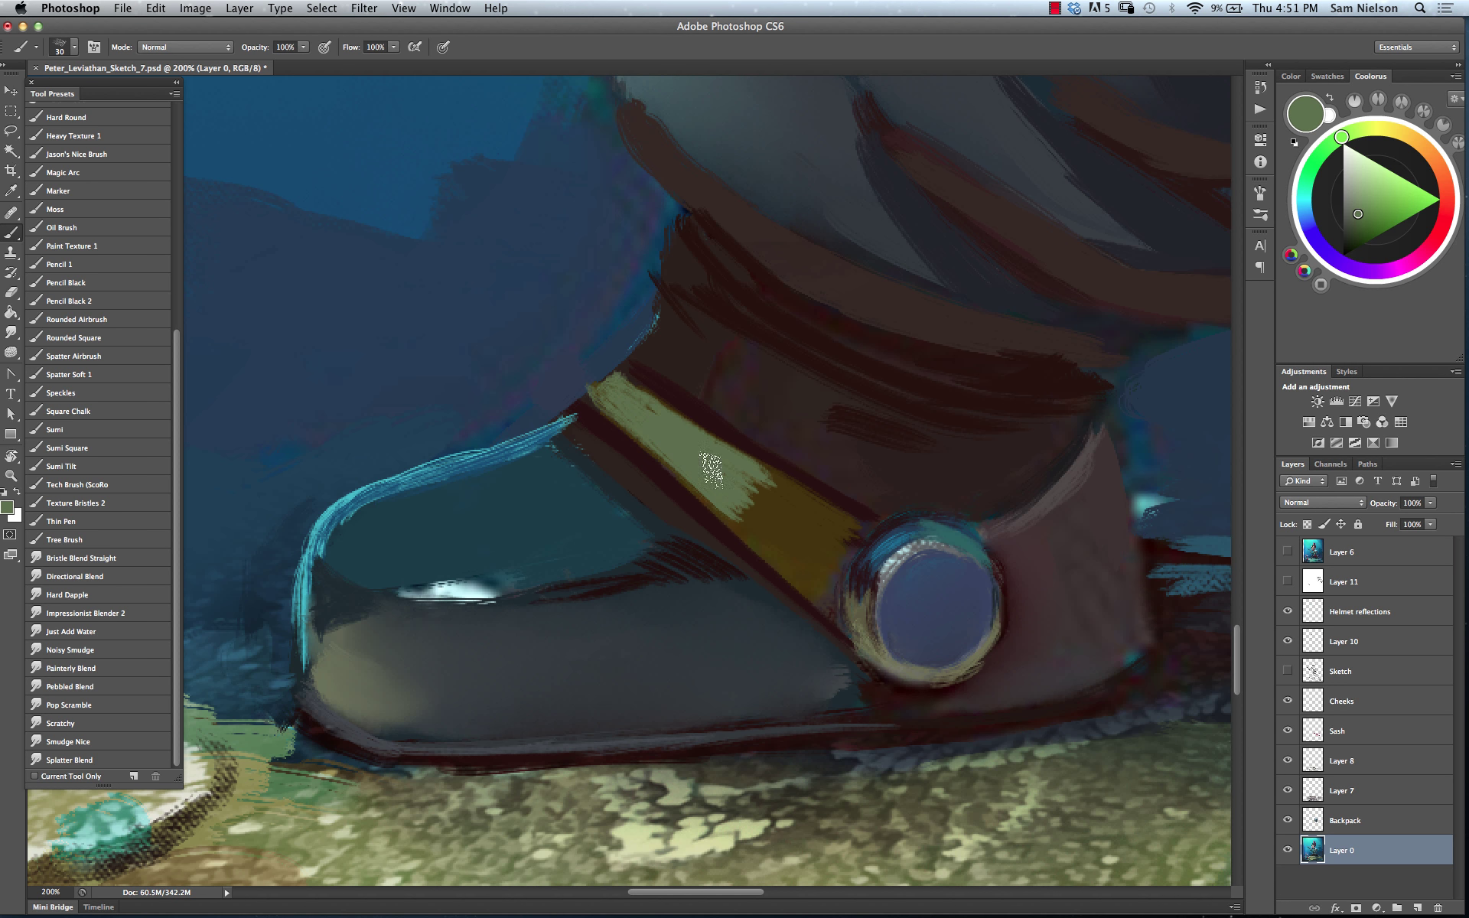
Mix a dark yellow-olive and streak it through the strap's middle, overlapping it with sampled green strokes
left_click(1393, 132)
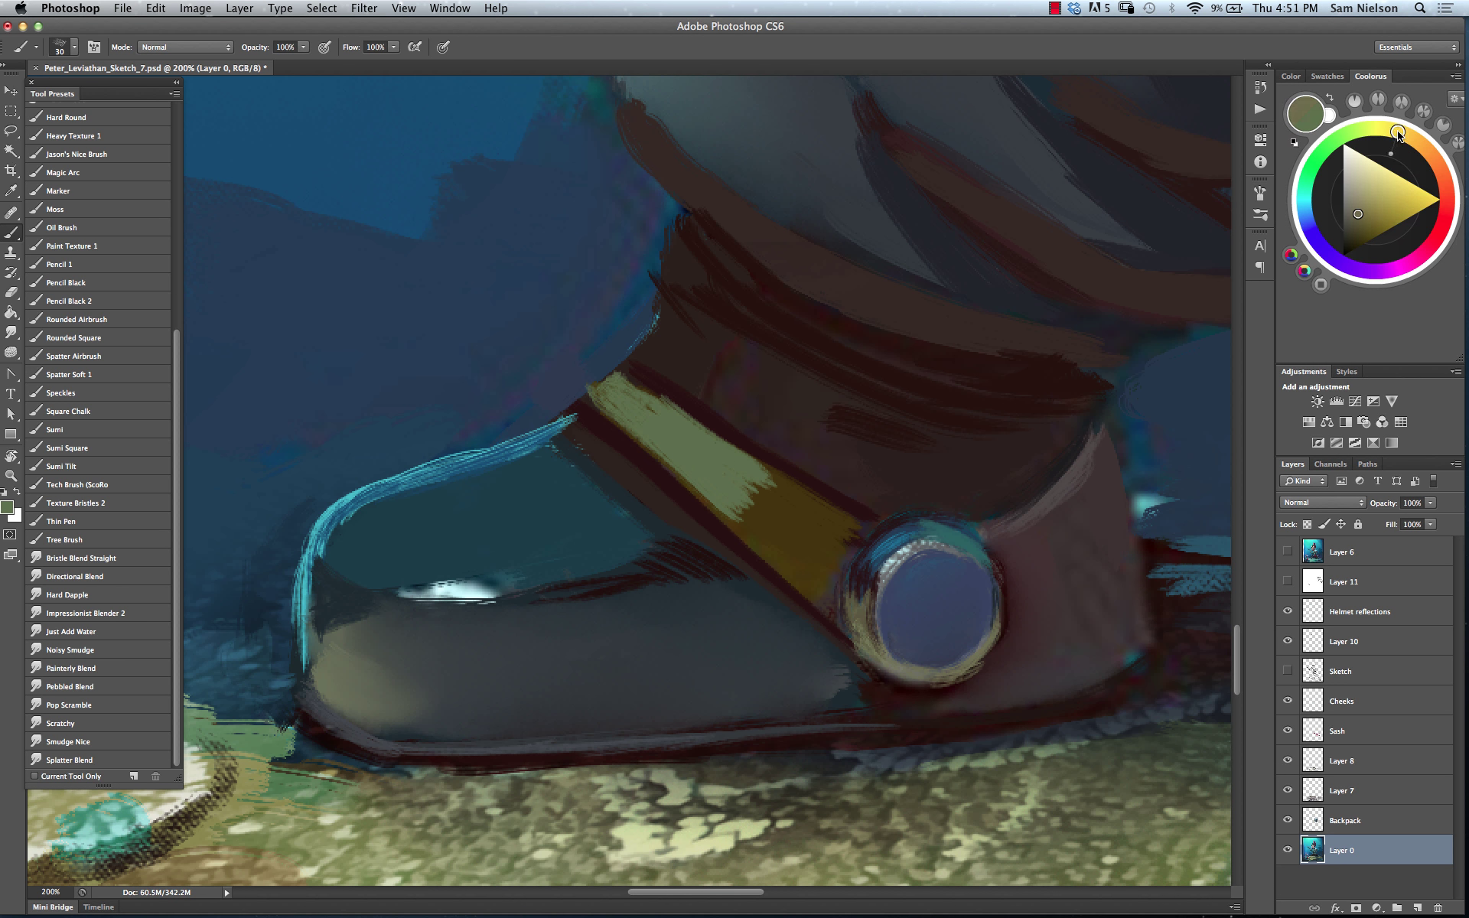
left_click_drag(1380, 132, 1376, 128)
left_click(1366, 230)
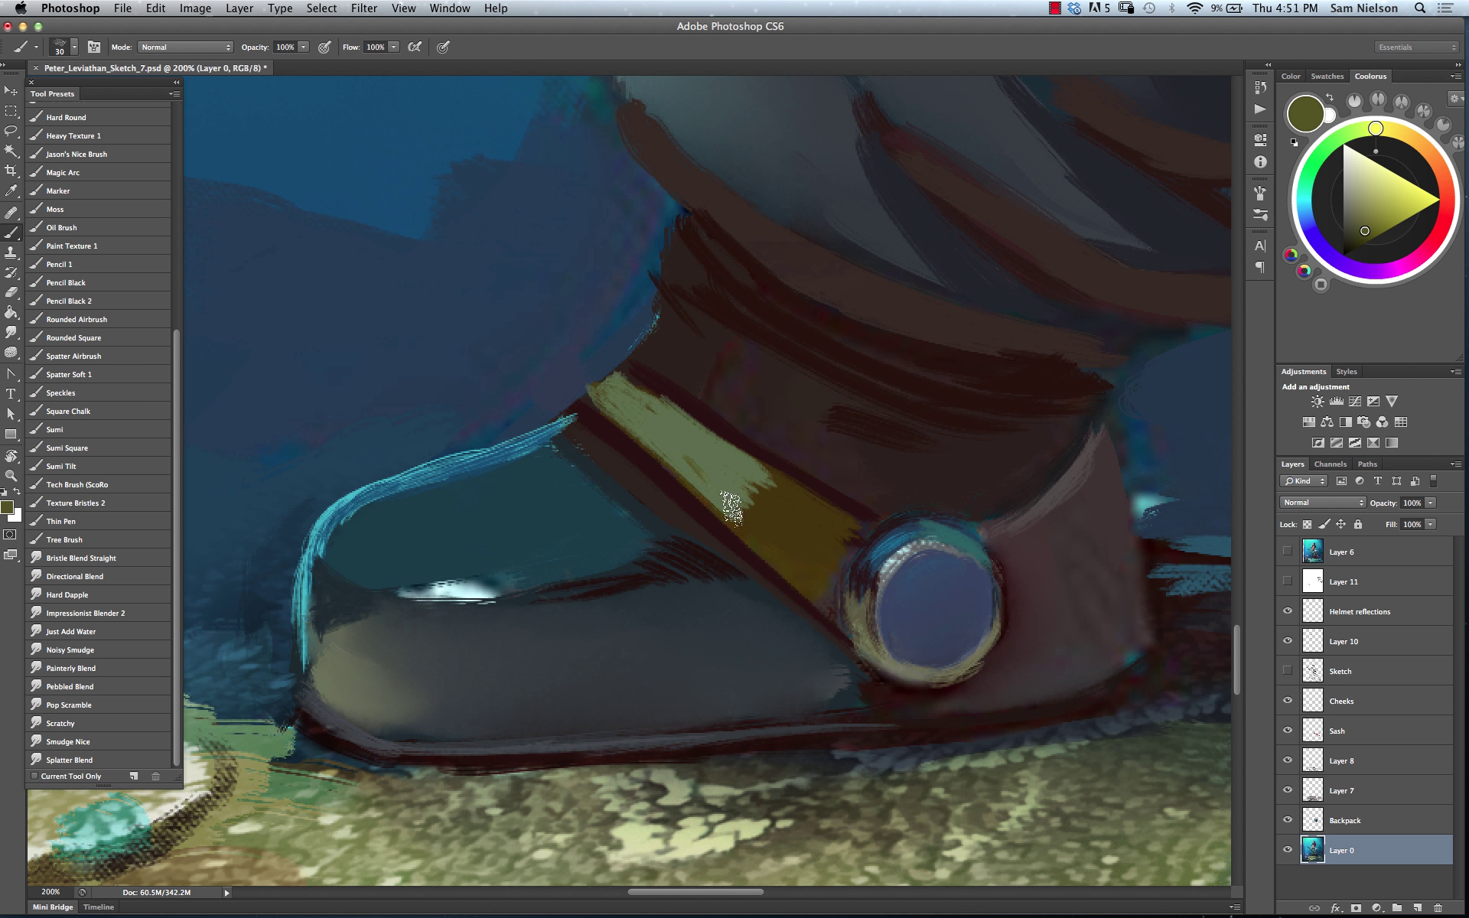
mouse_move(703, 472)
left_mouse_down()
mouse_move(750, 461)
mouse_move(702, 447)
mouse_move(741, 510)
mouse_move(732, 527)
mouse_move(763, 549)
left_mouse_up()
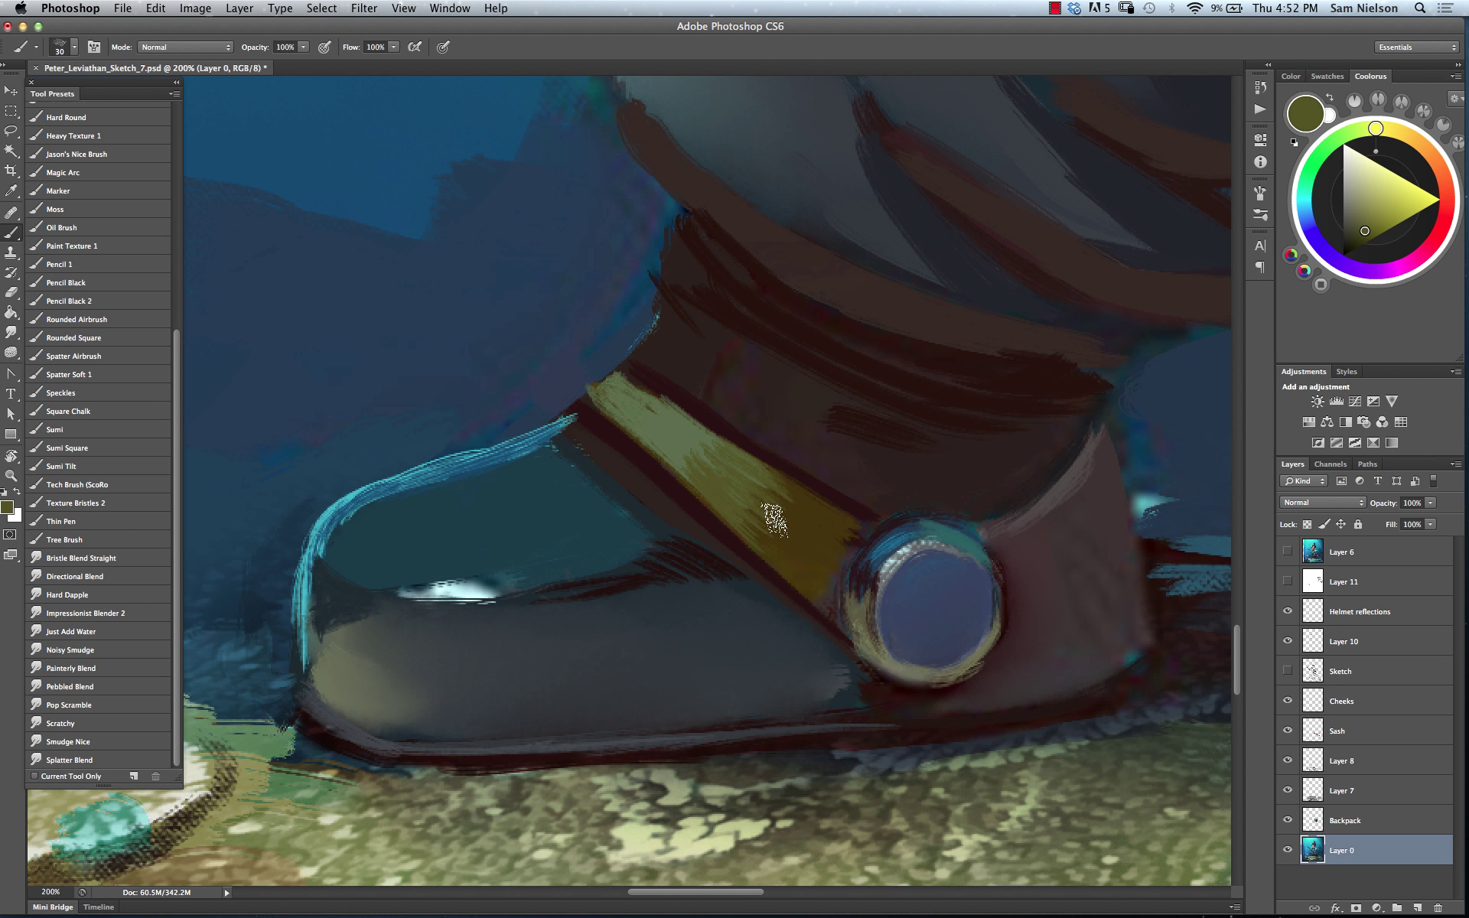
left_click(674, 438, "alt")
left_click_drag(664, 430, 725, 454)
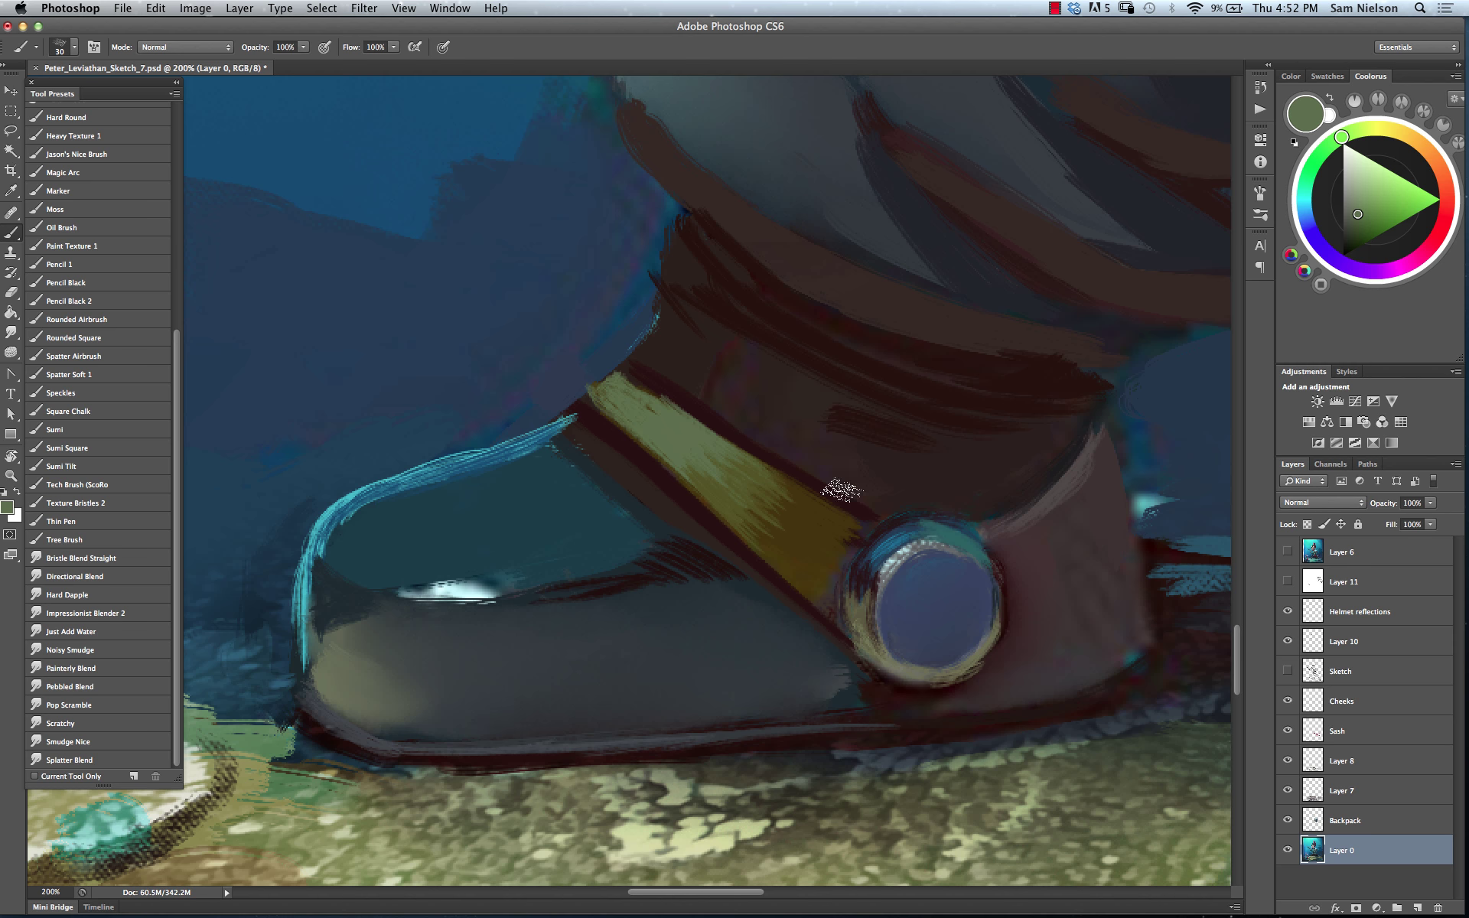
Brush sampled olive and brown tones across the strap's midsection and smudge the transition at 48% strength
left_click(742, 506, "alt")
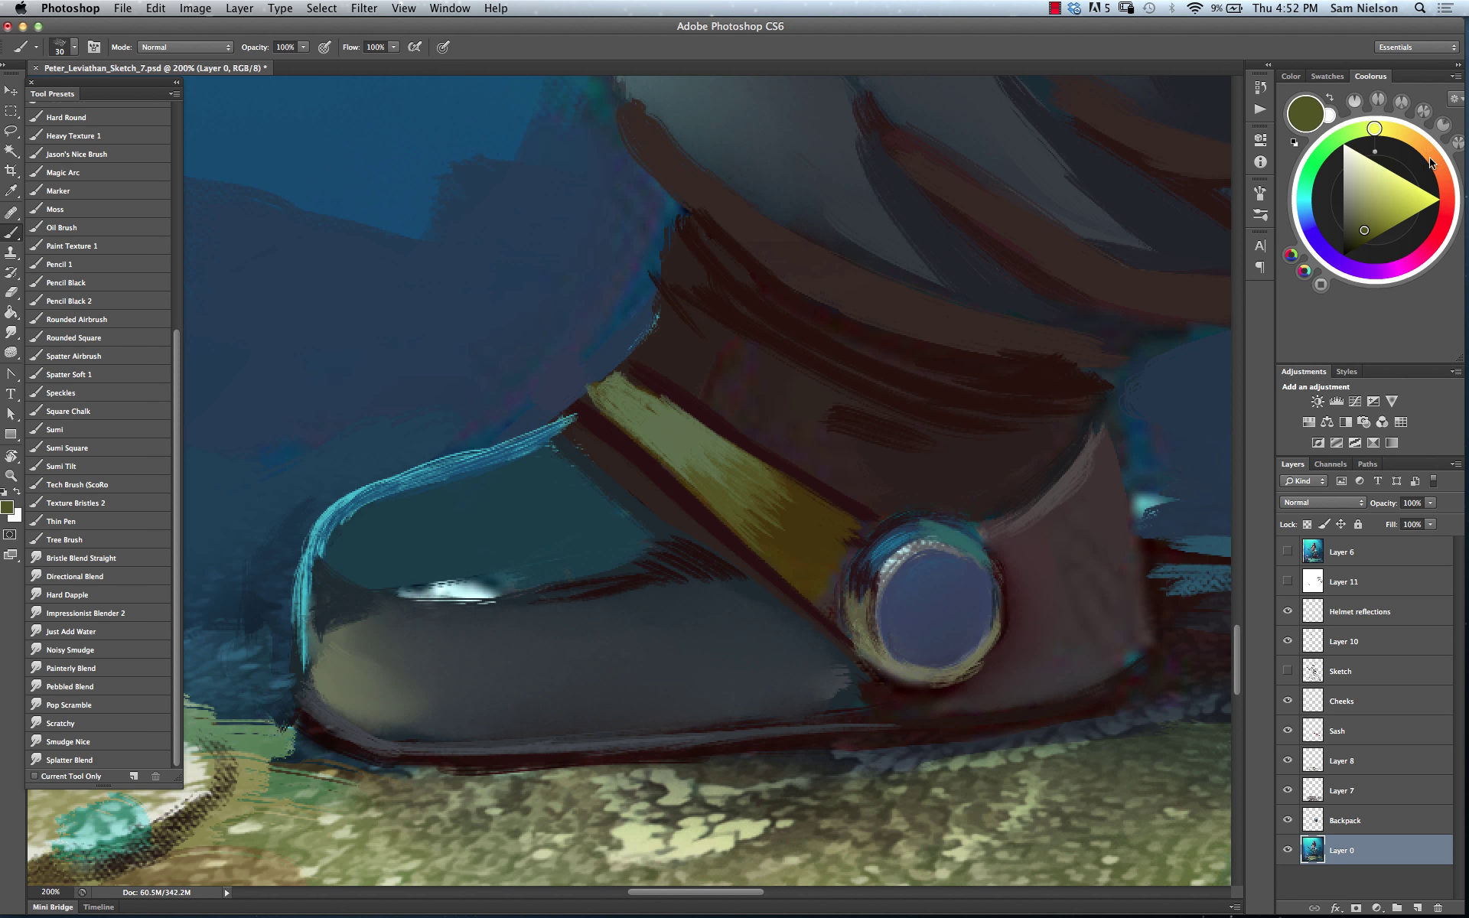
left_click(1389, 151)
left_click(787, 525, "alt")
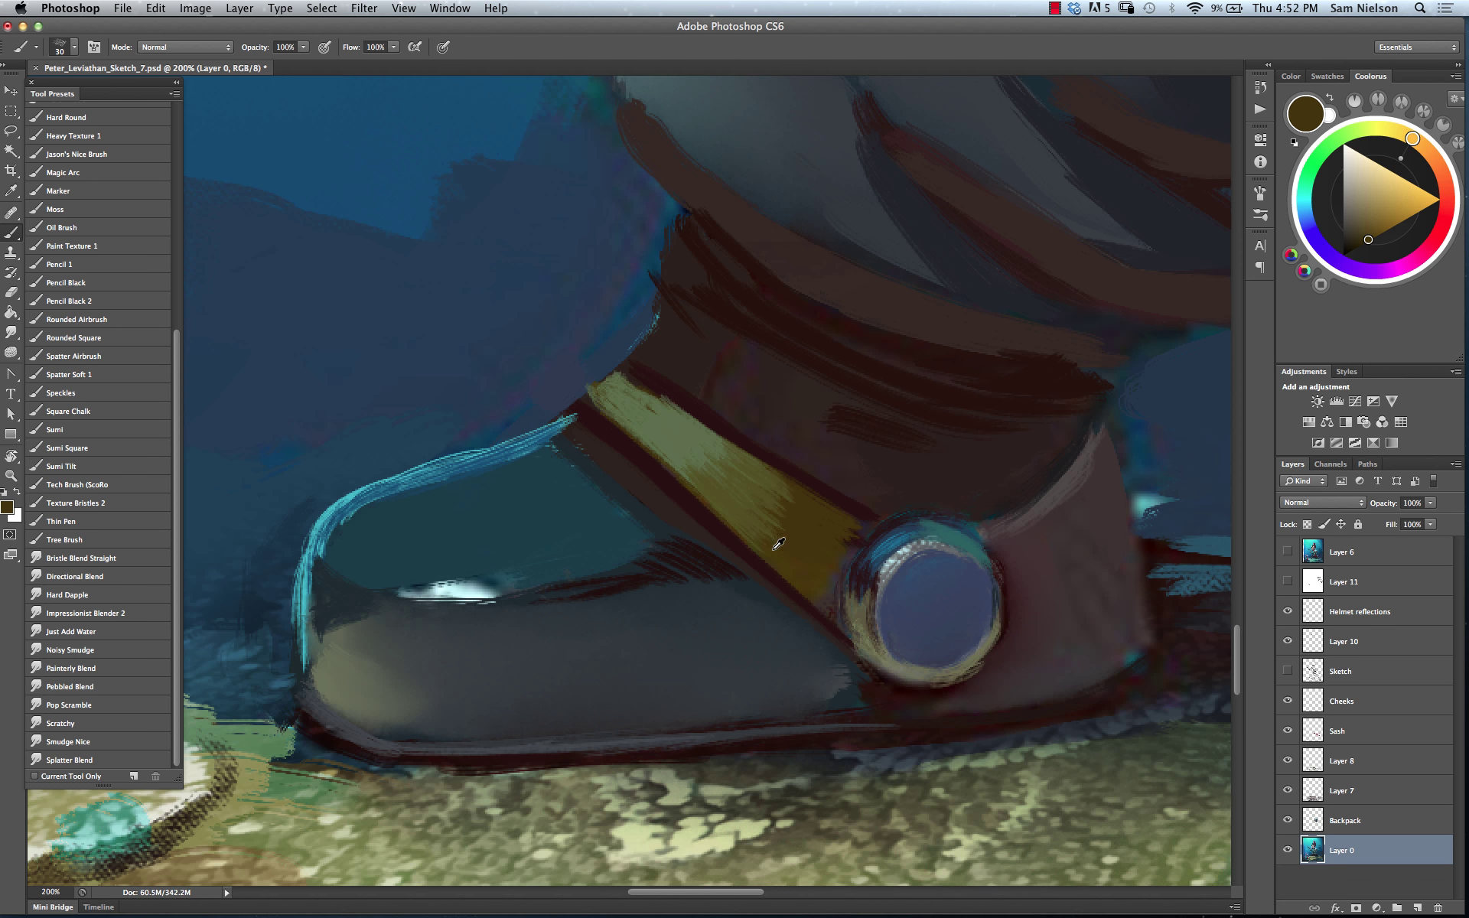
left_click(20, 334)
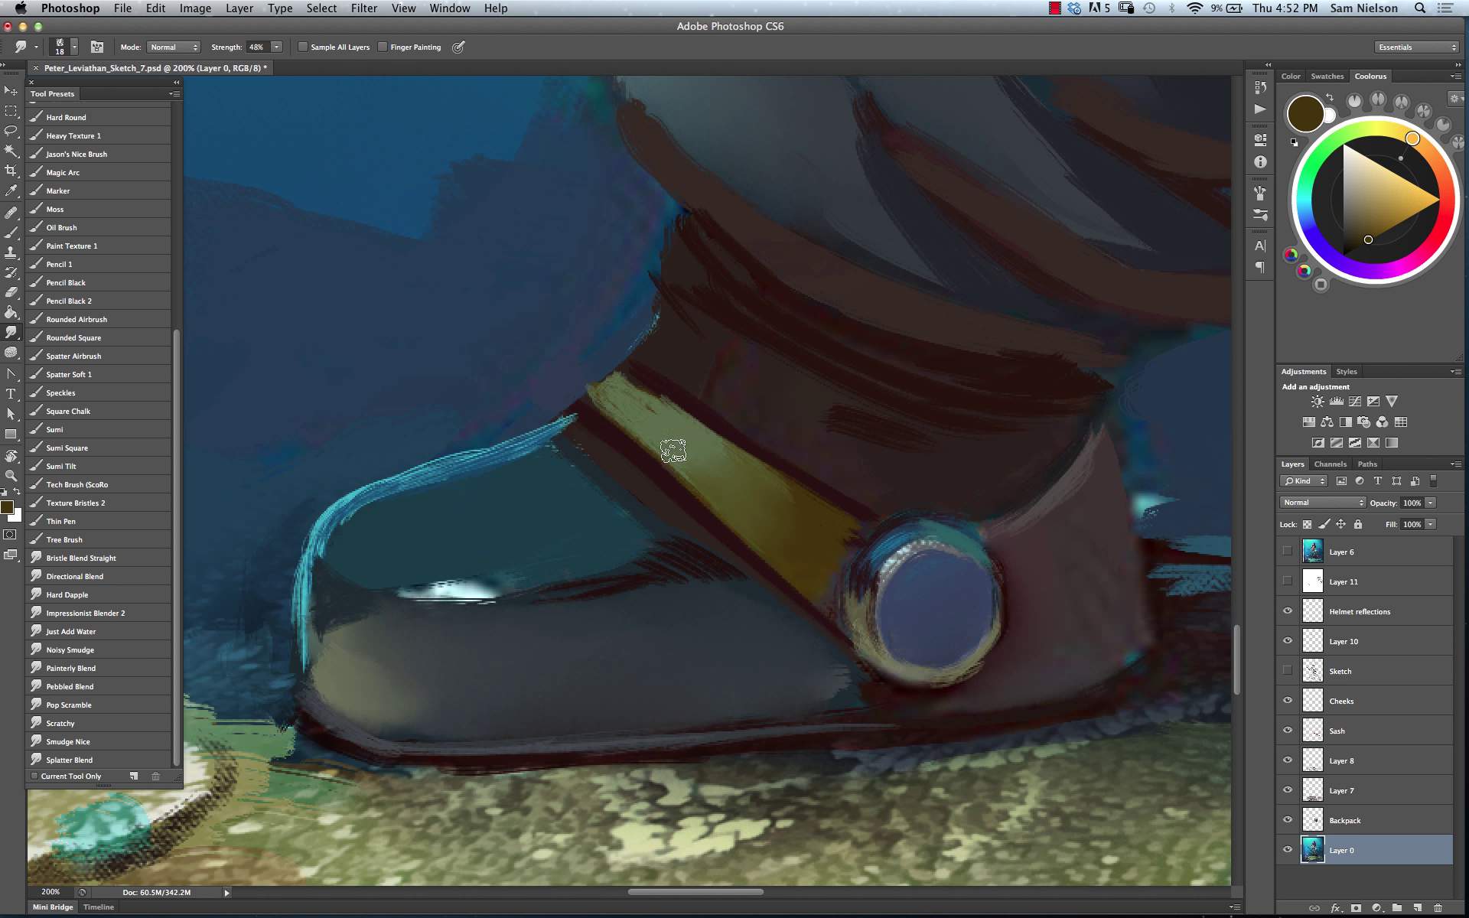
Brush a lightened version of the toe rim's blue across the strap's upper end and fade the stroke
left_click(11, 231)
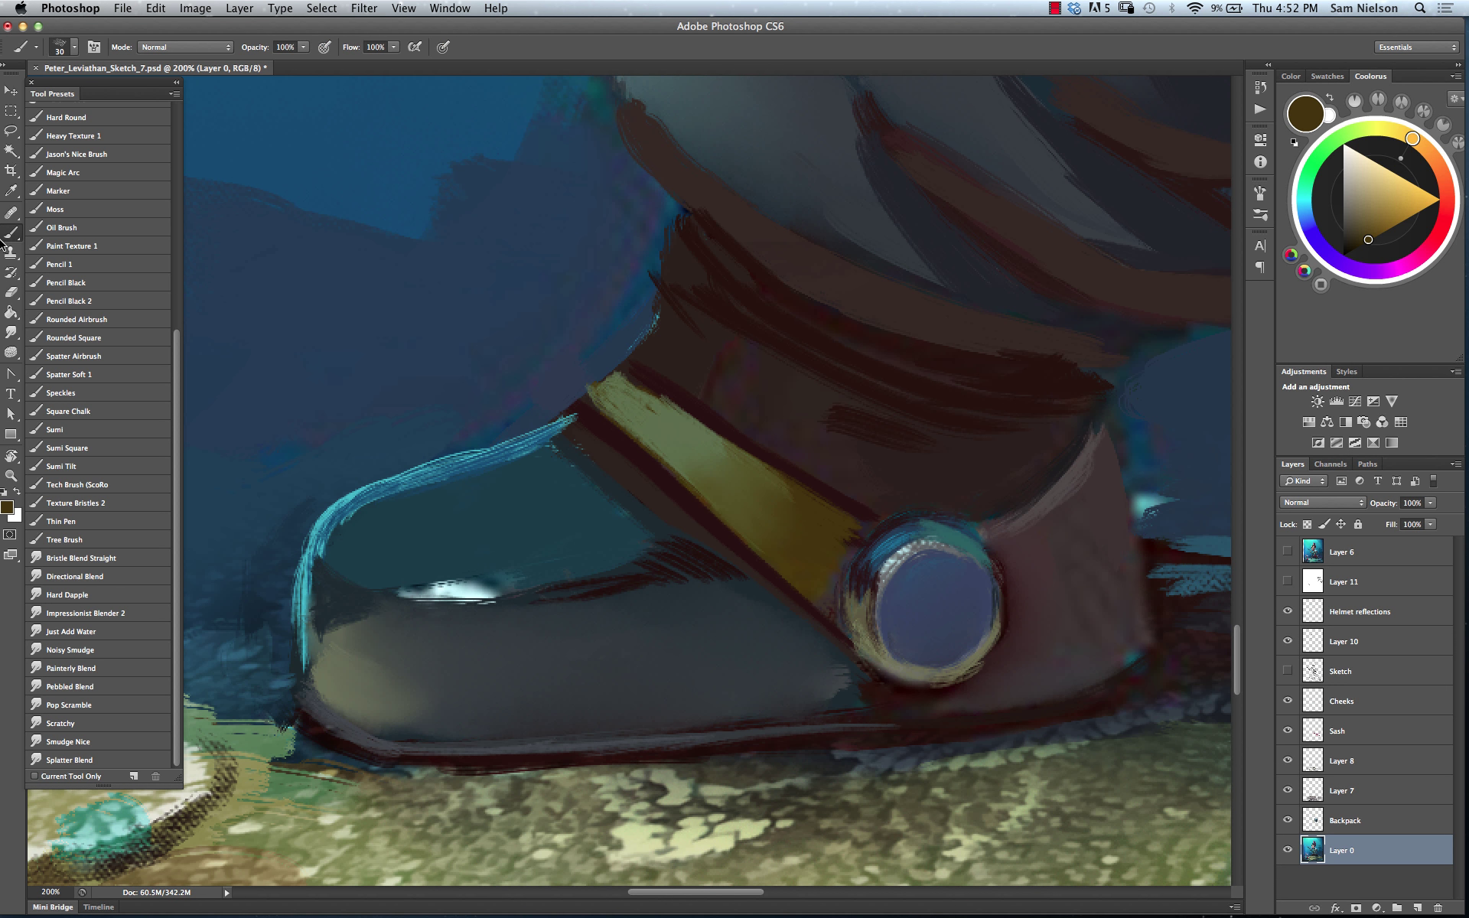
left_click(515, 460, "alt")
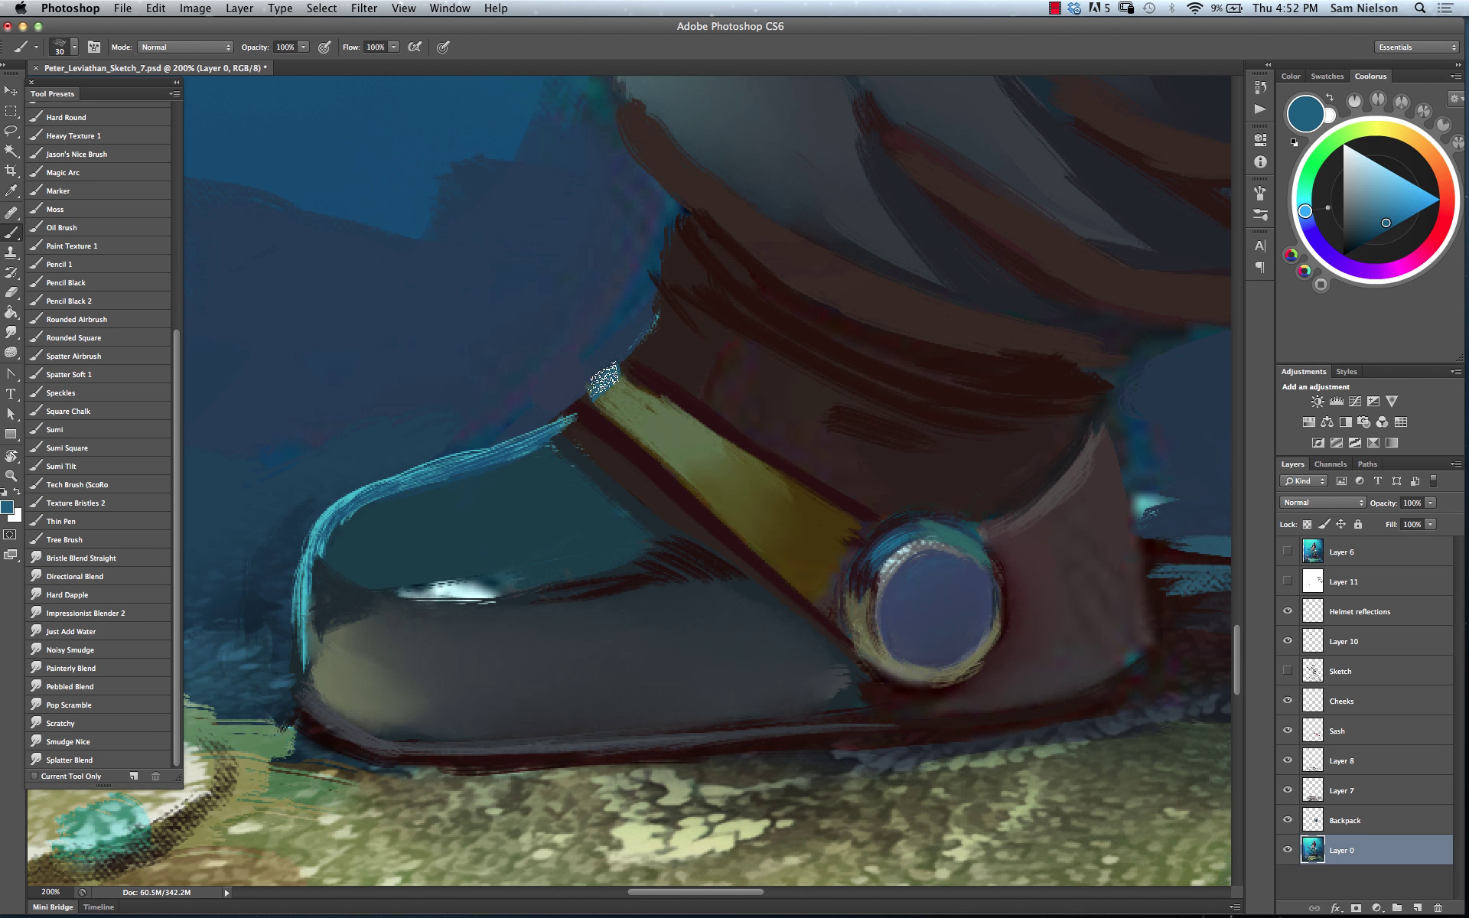
key("super+z")
left_click(1375, 197)
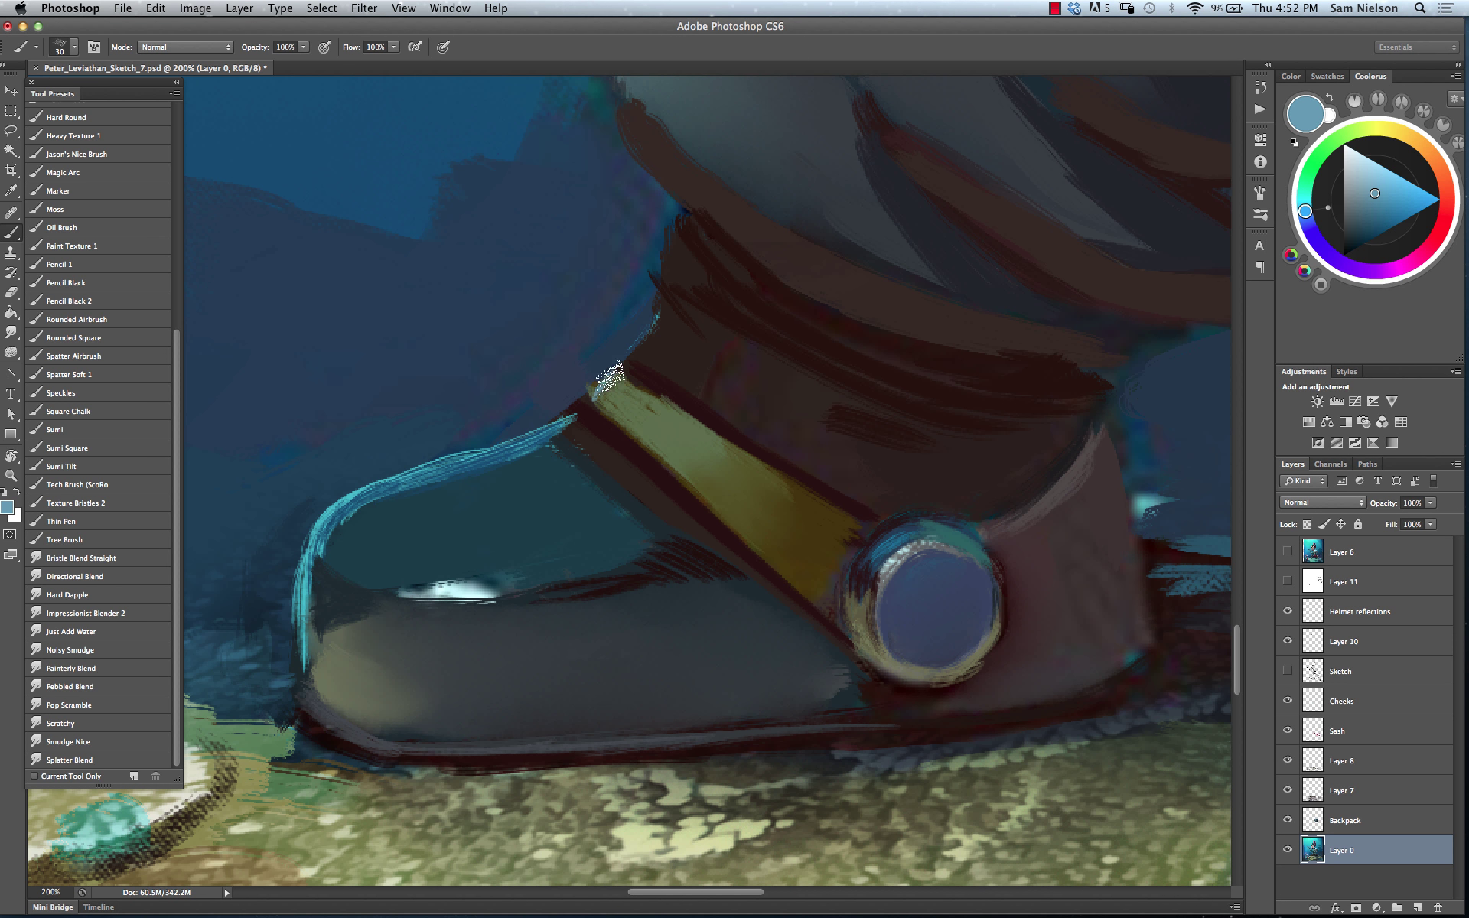
key("super+shift+f")
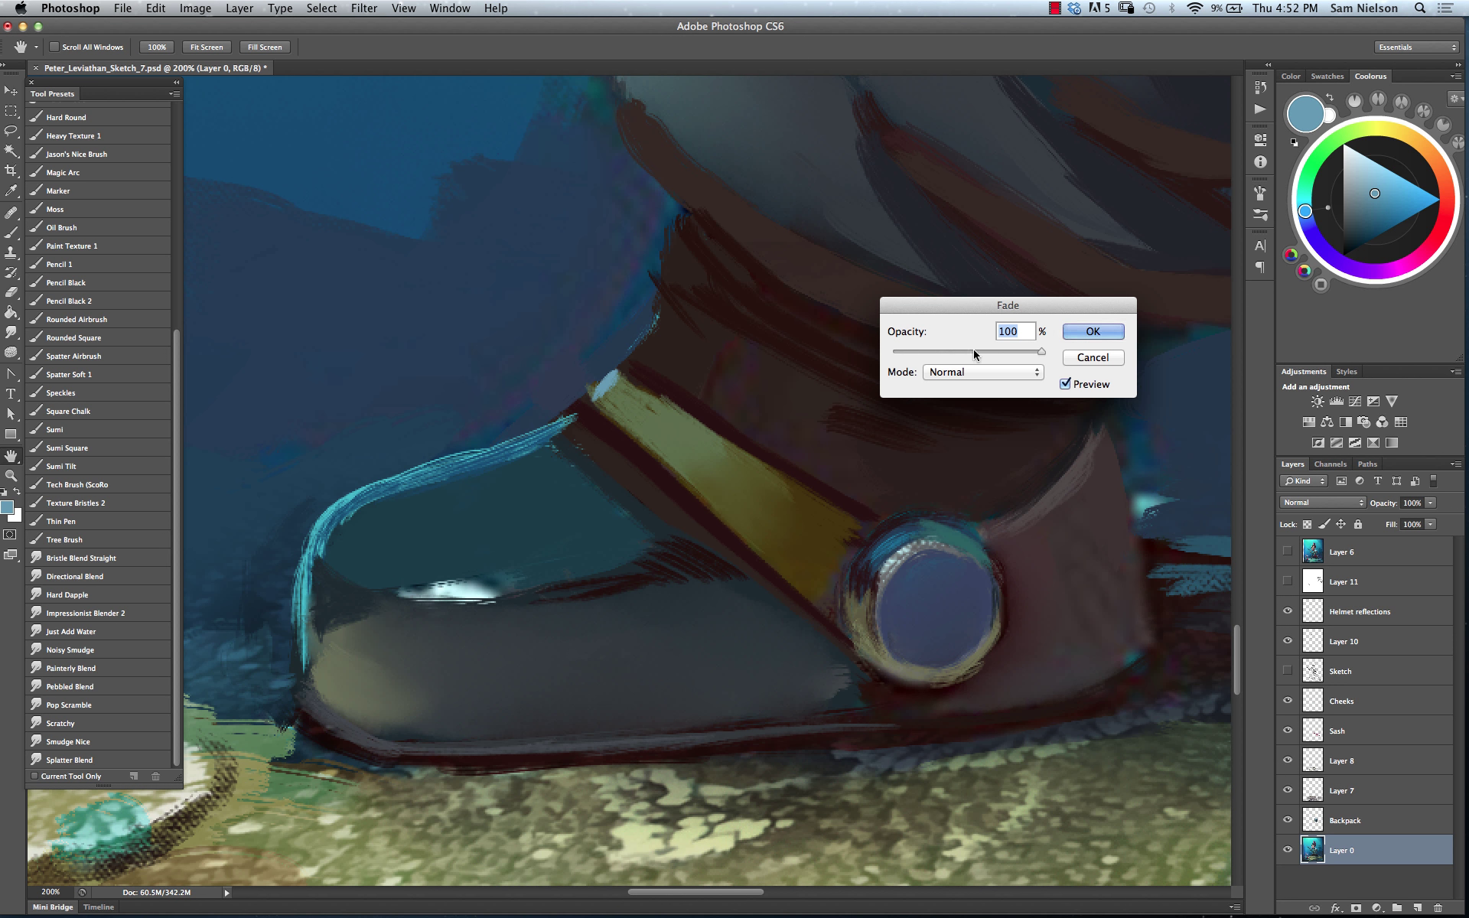
left_click(1086, 332)
Paint a light blue highlight between the strap's upper end and the toe rim, and fade it to 46% opacity
left_click(1288, 549)
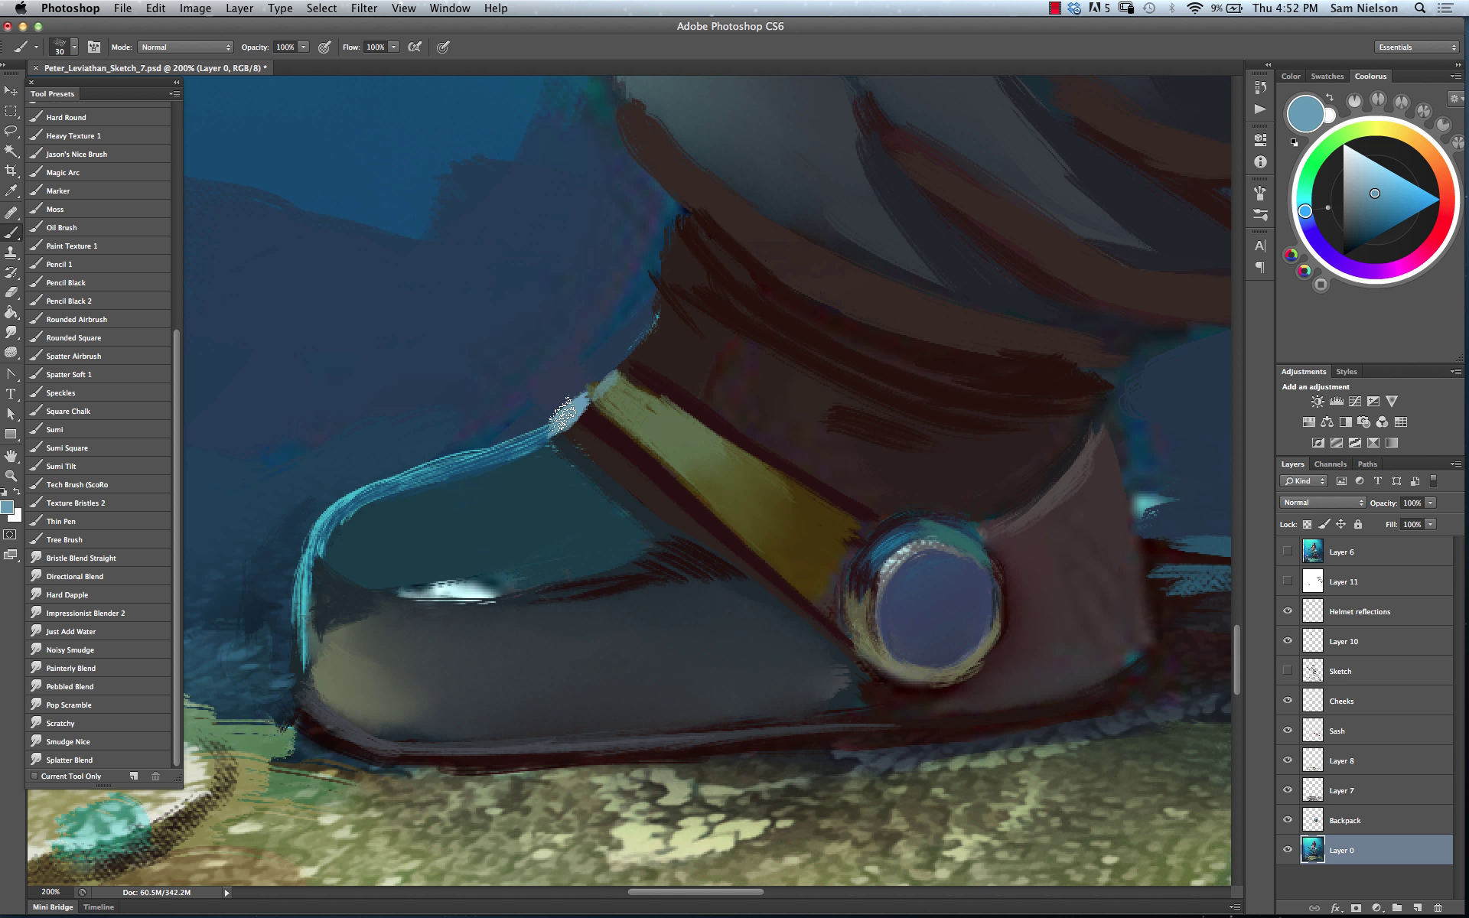
key("shift+super+f")
left_click_drag(945, 354, 963, 355)
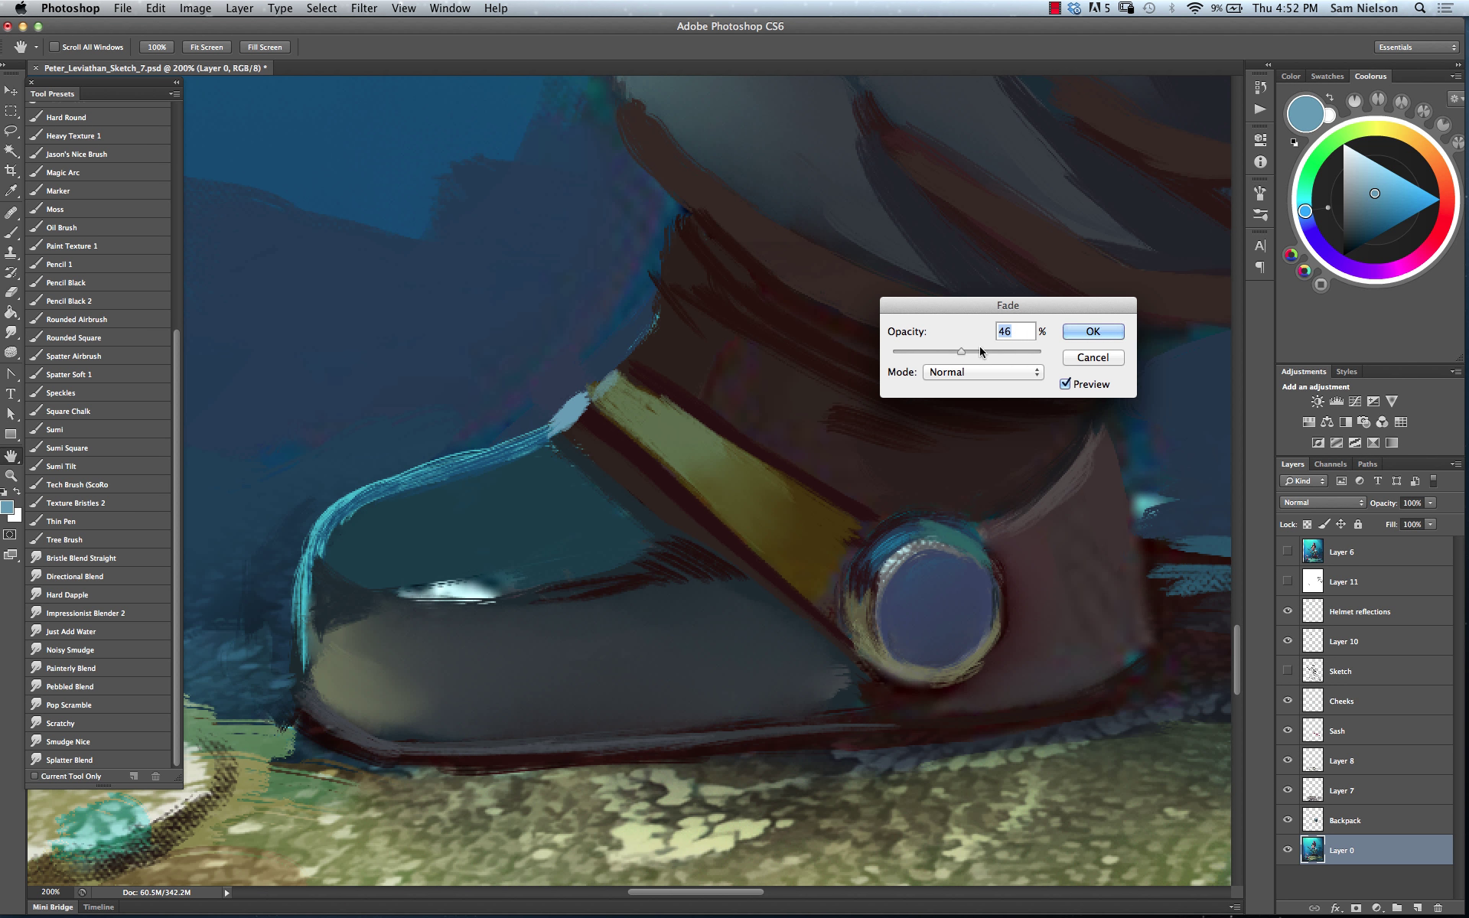
left_click(1081, 332)
Brush a jagged light blue rim up the front edge of the boot's ankle and fade its opacity
mouse_move(624, 367)
left_mouse_down()
mouse_move(667, 313)
mouse_move(649, 295)
mouse_move(672, 269)
mouse_move(659, 254)
mouse_move(689, 216)
left_mouse_up()
key("super+shift+f")
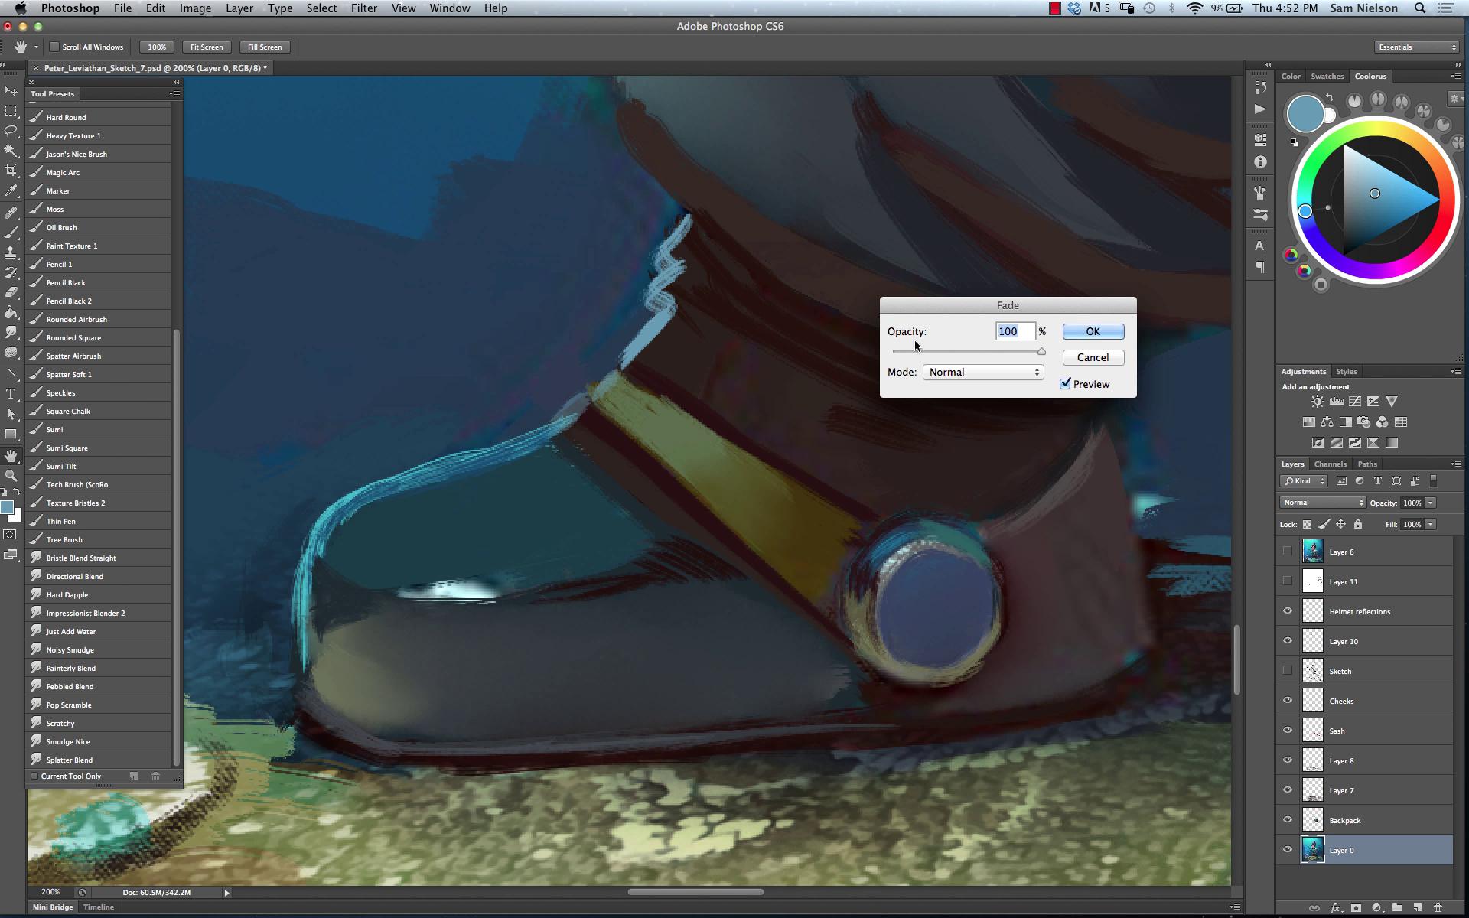
key("Return")
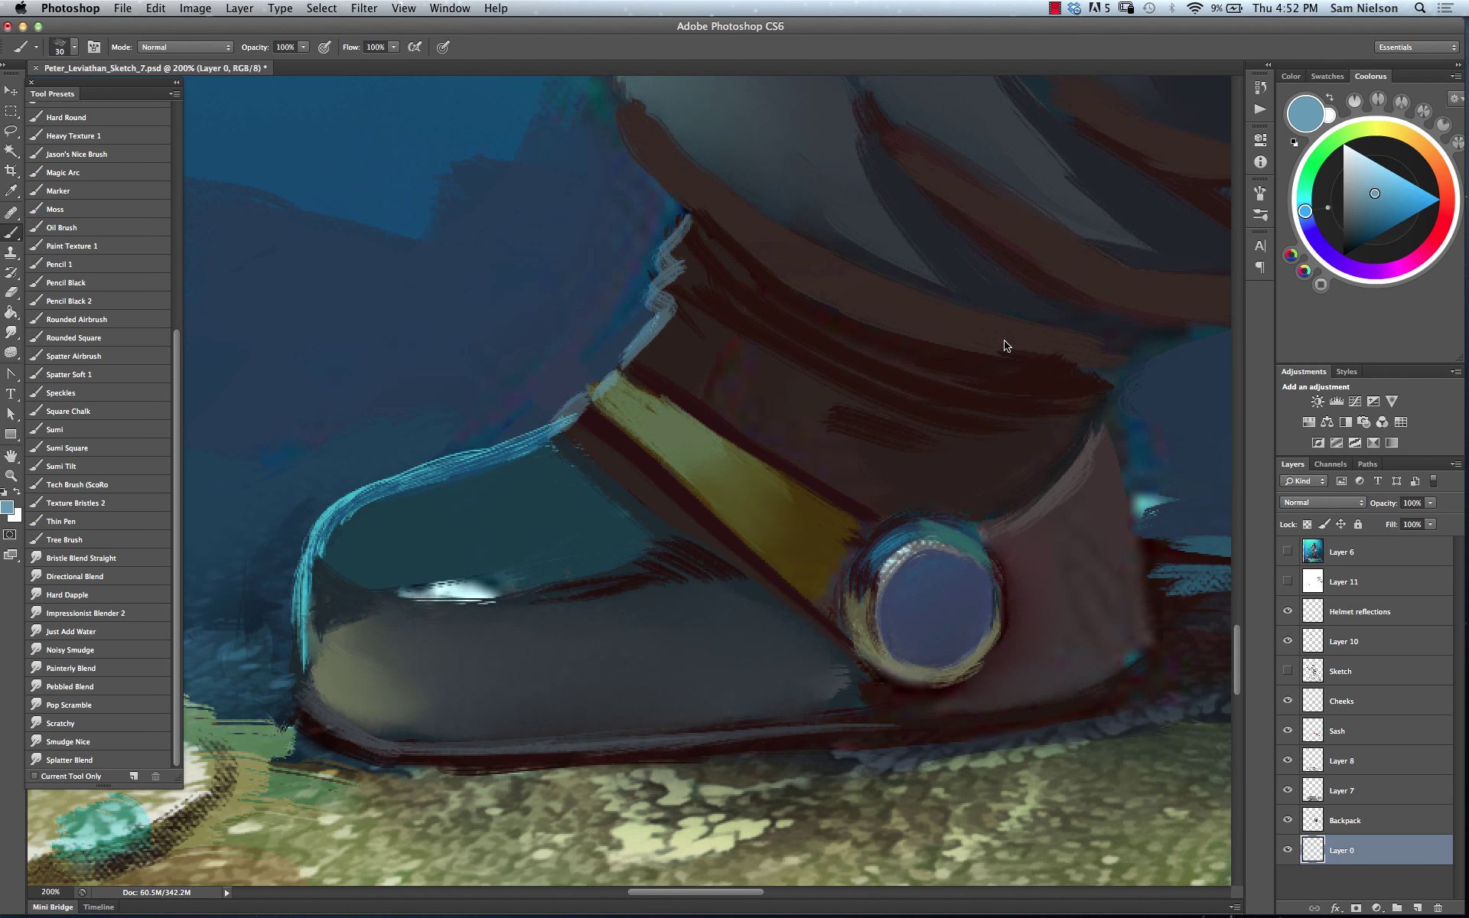
Extend a blue highlight into the fold at the ankle's front and trim the rim's edge with sampled dark brown
left_click(643, 337, "alt")
mouse_move(682, 308)
left_mouse_down()
mouse_move(673, 288)
mouse_move(705, 318)
mouse_move(668, 314)
mouse_move(675, 303)
mouse_move(726, 335)
left_mouse_up()
left_click(698, 290, "alt")
left_click(678, 287, "alt")
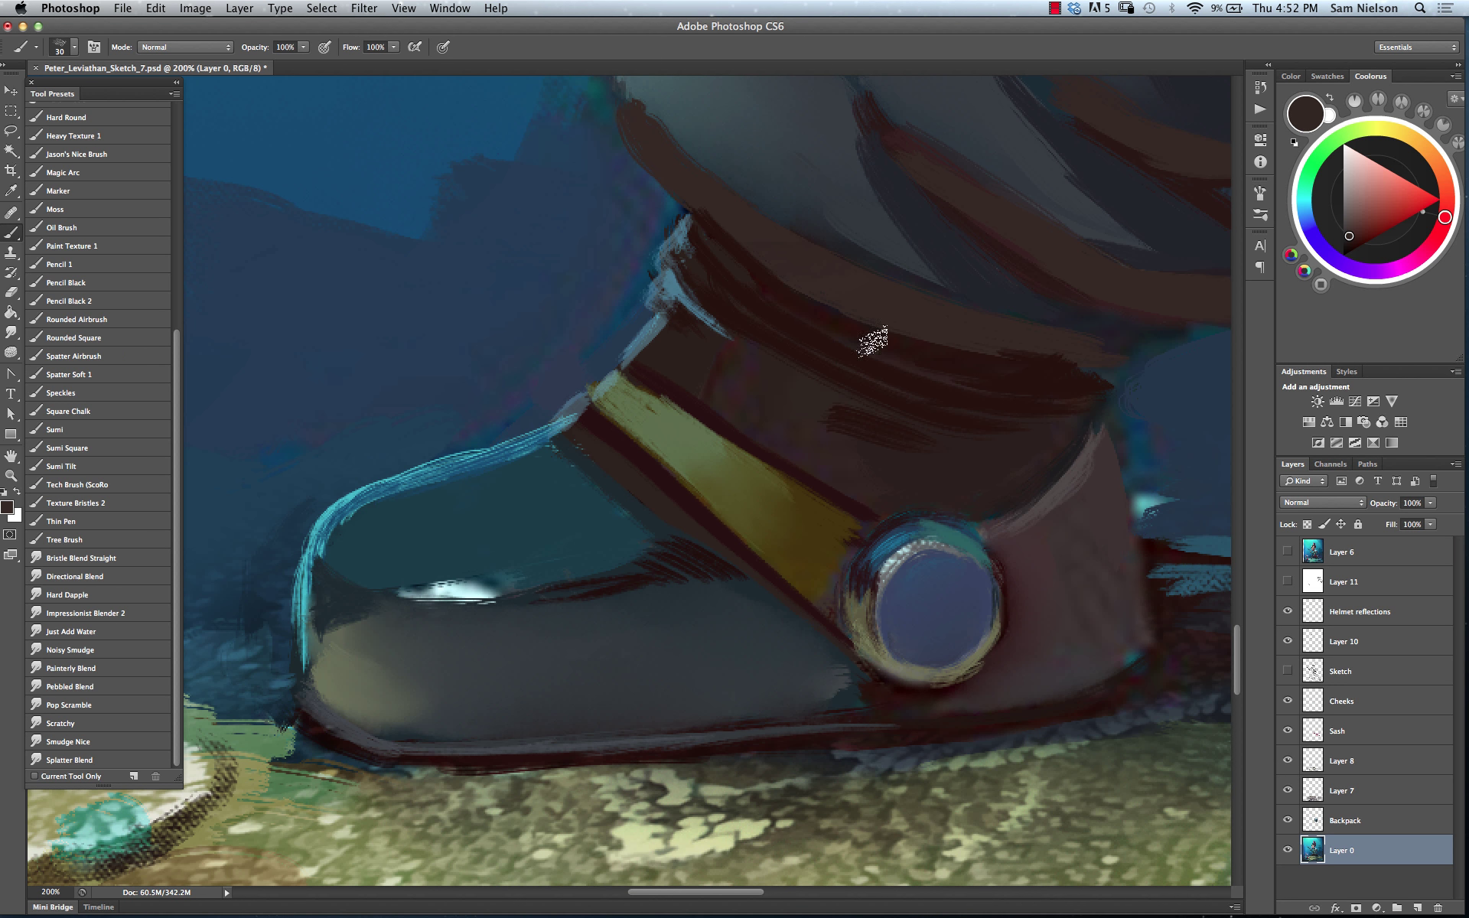
Rework the ankle's wrinkle lines below the trouser cuff with sampled dark brown and maroon strokes
left_click(911, 314, "alt")
scroll(804, 509, "up", 5)
mouse_move(771, 526)
left_mouse_down()
mouse_move(836, 568)
mouse_move(1115, 607)
left_mouse_up()
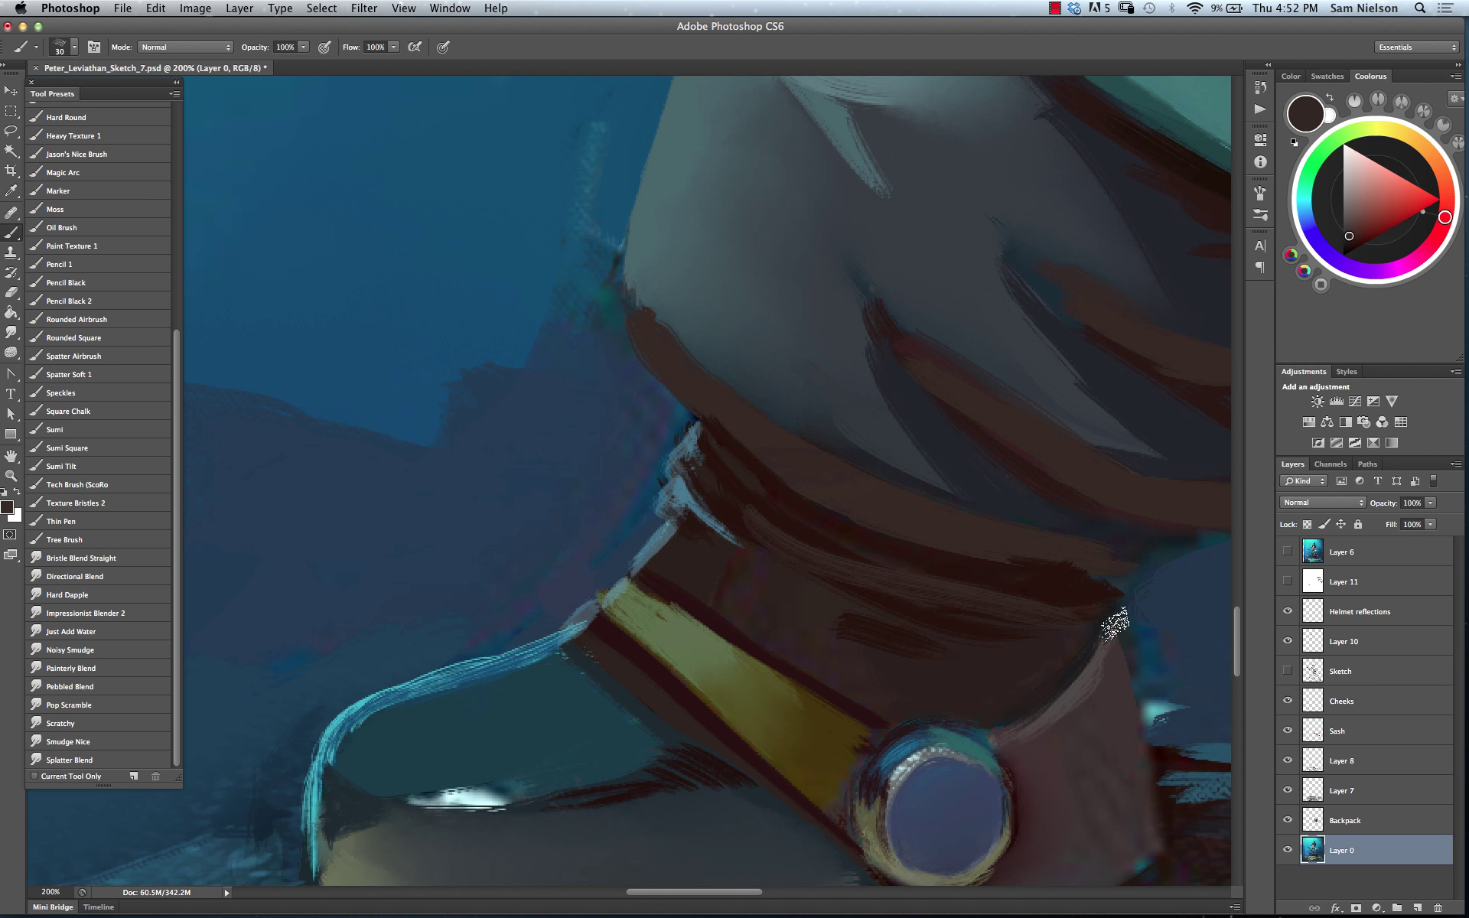
left_click(809, 526, "alt")
left_click_drag(777, 531, 971, 612)
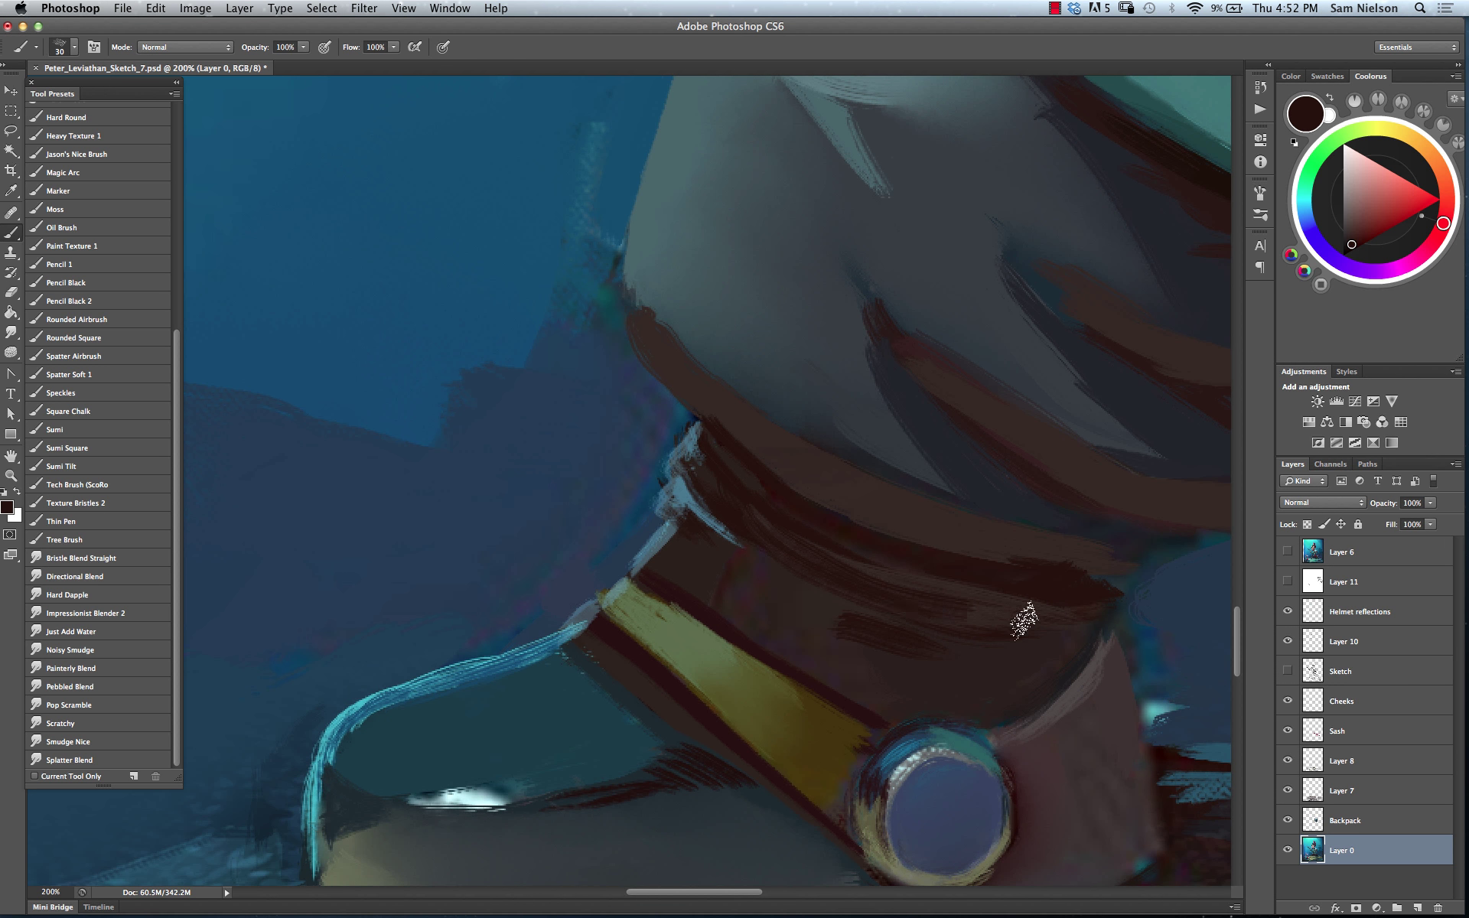
Mix a muted mauve from the ankle's sampled brown and brush the first light streaks just above the strap
left_click(822, 614, "alt")
scroll(1010, 645, "down", 3)
scroll(1010, 646, "left", 5)
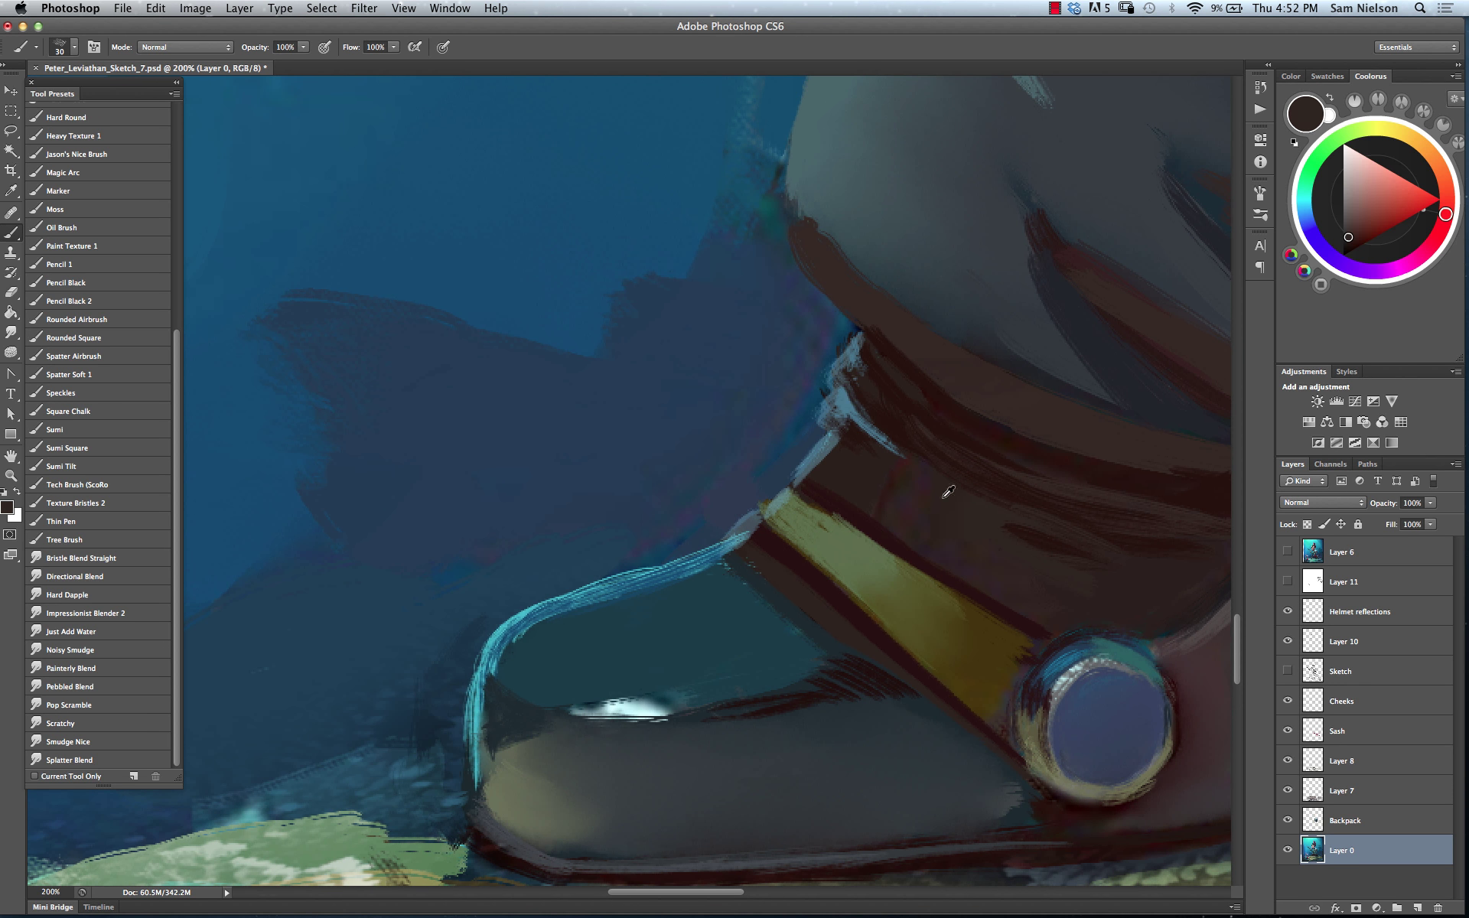
left_click(955, 517, "alt")
left_click_drag(1351, 222, 1356, 216)
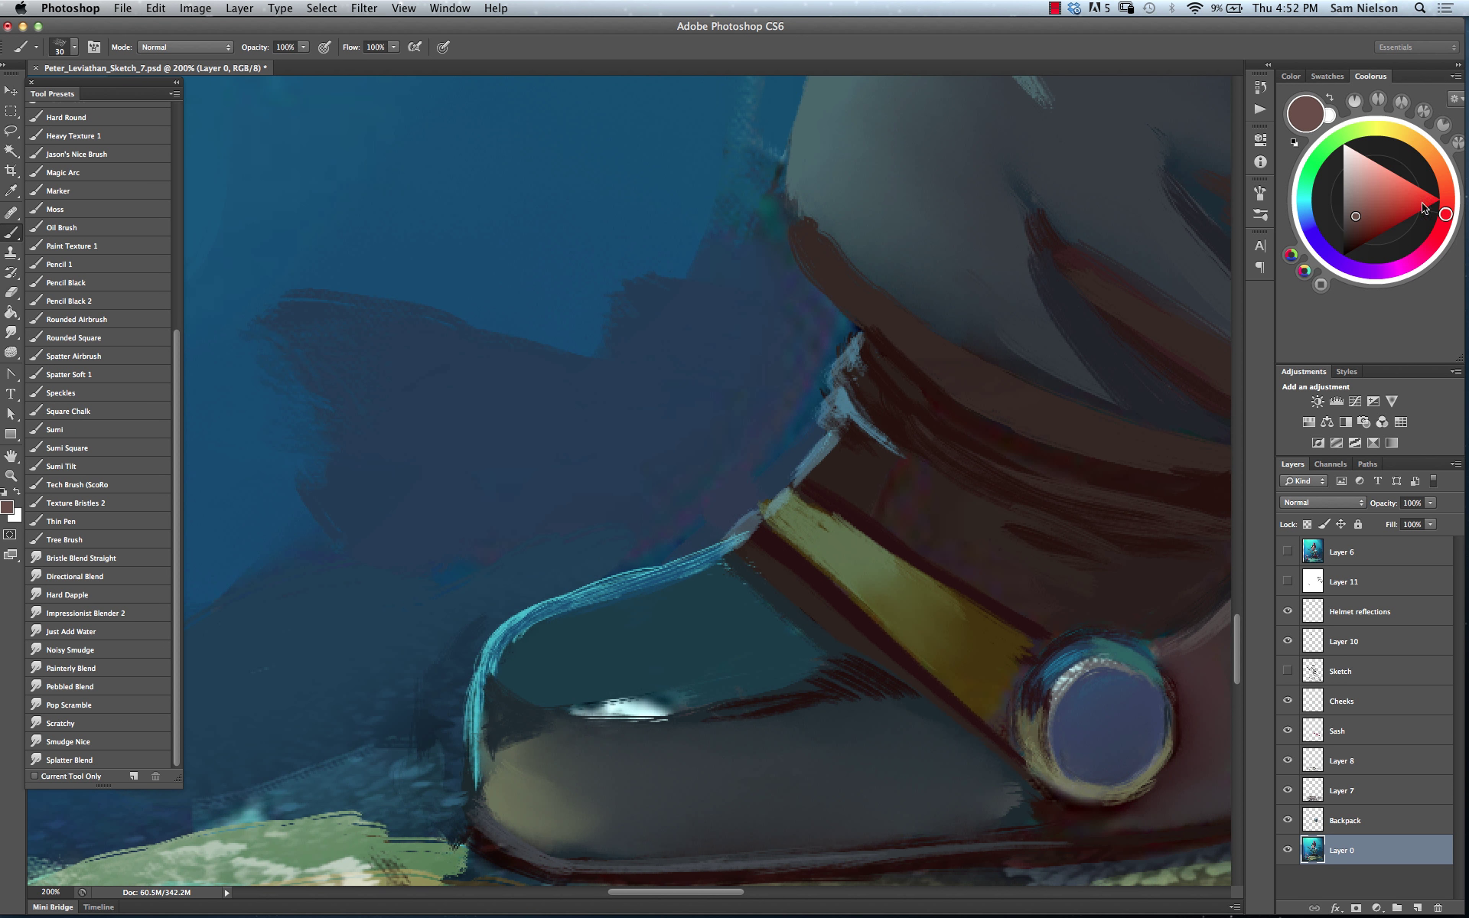
left_click_drag(1430, 254, 1419, 257)
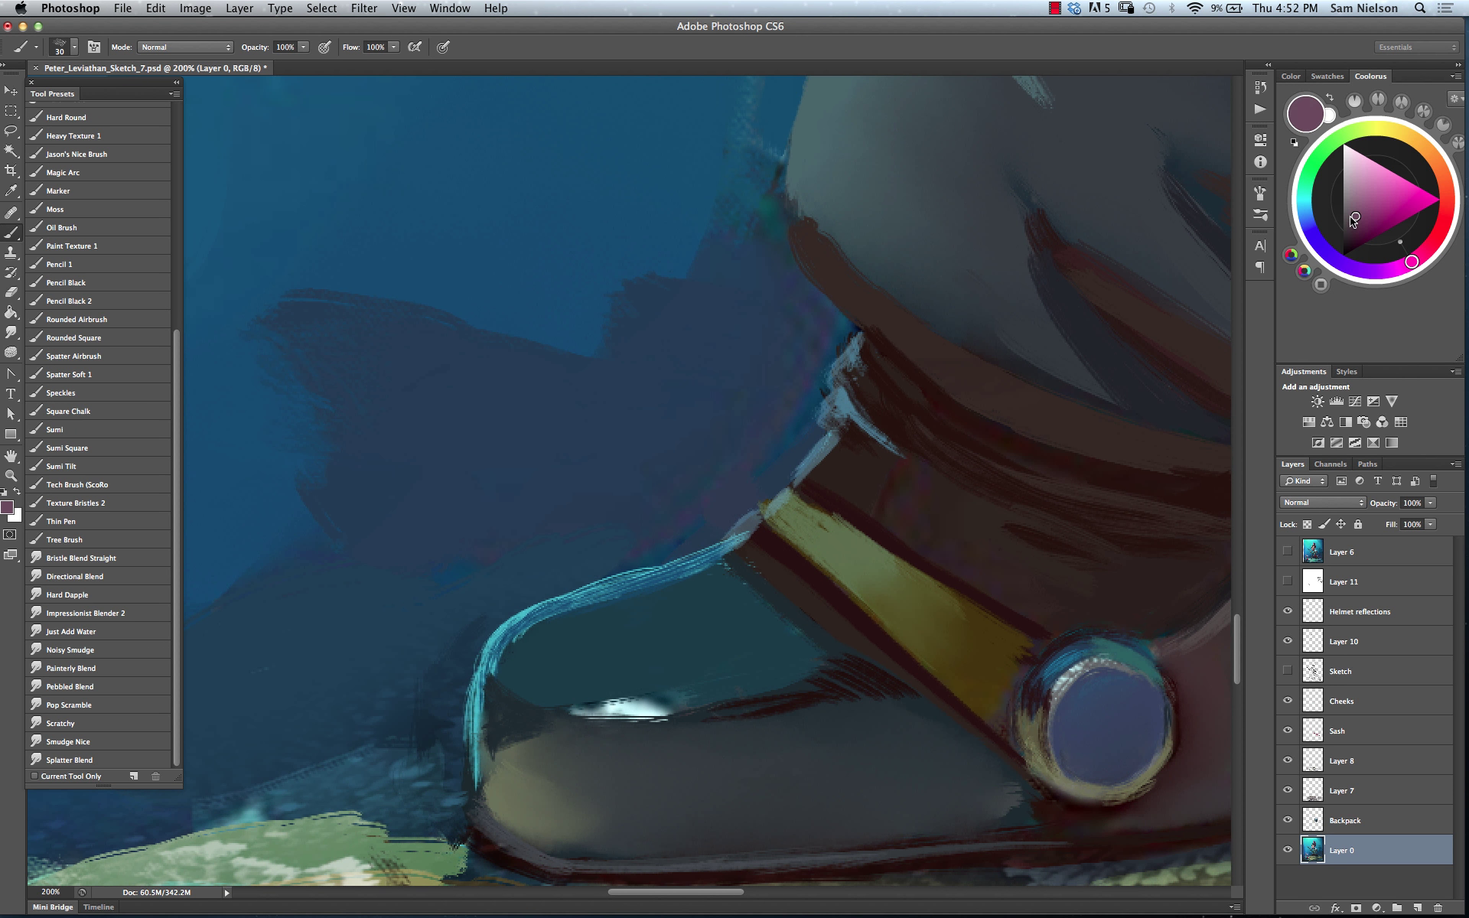
left_click_drag(826, 489, 926, 522)
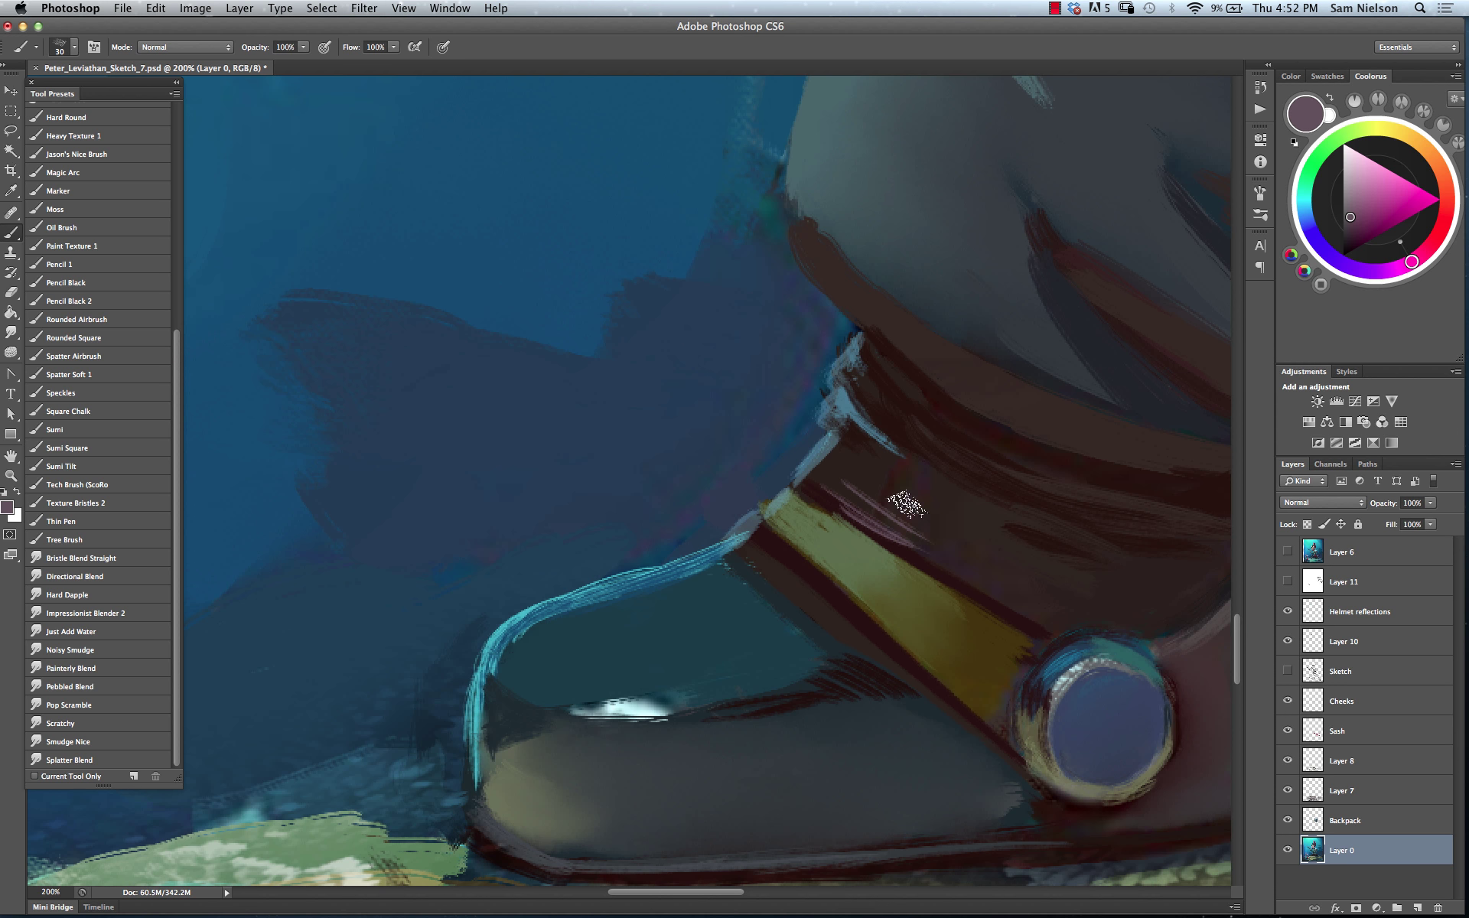
Build up mauve hatching above the strap and add matching streaks below the strap and along the upper ankle folds
left_click(899, 522, "alt")
left_click_drag(883, 491, 957, 528)
left_click(899, 498, "alt")
mouse_move(881, 486)
left_mouse_down()
mouse_move(907, 523)
mouse_move(888, 507)
mouse_move(911, 505)
mouse_move(865, 465)
mouse_move(894, 471)
mouse_move(881, 457)
mouse_move(880, 515)
left_mouse_up()
left_click(904, 518, "alt")
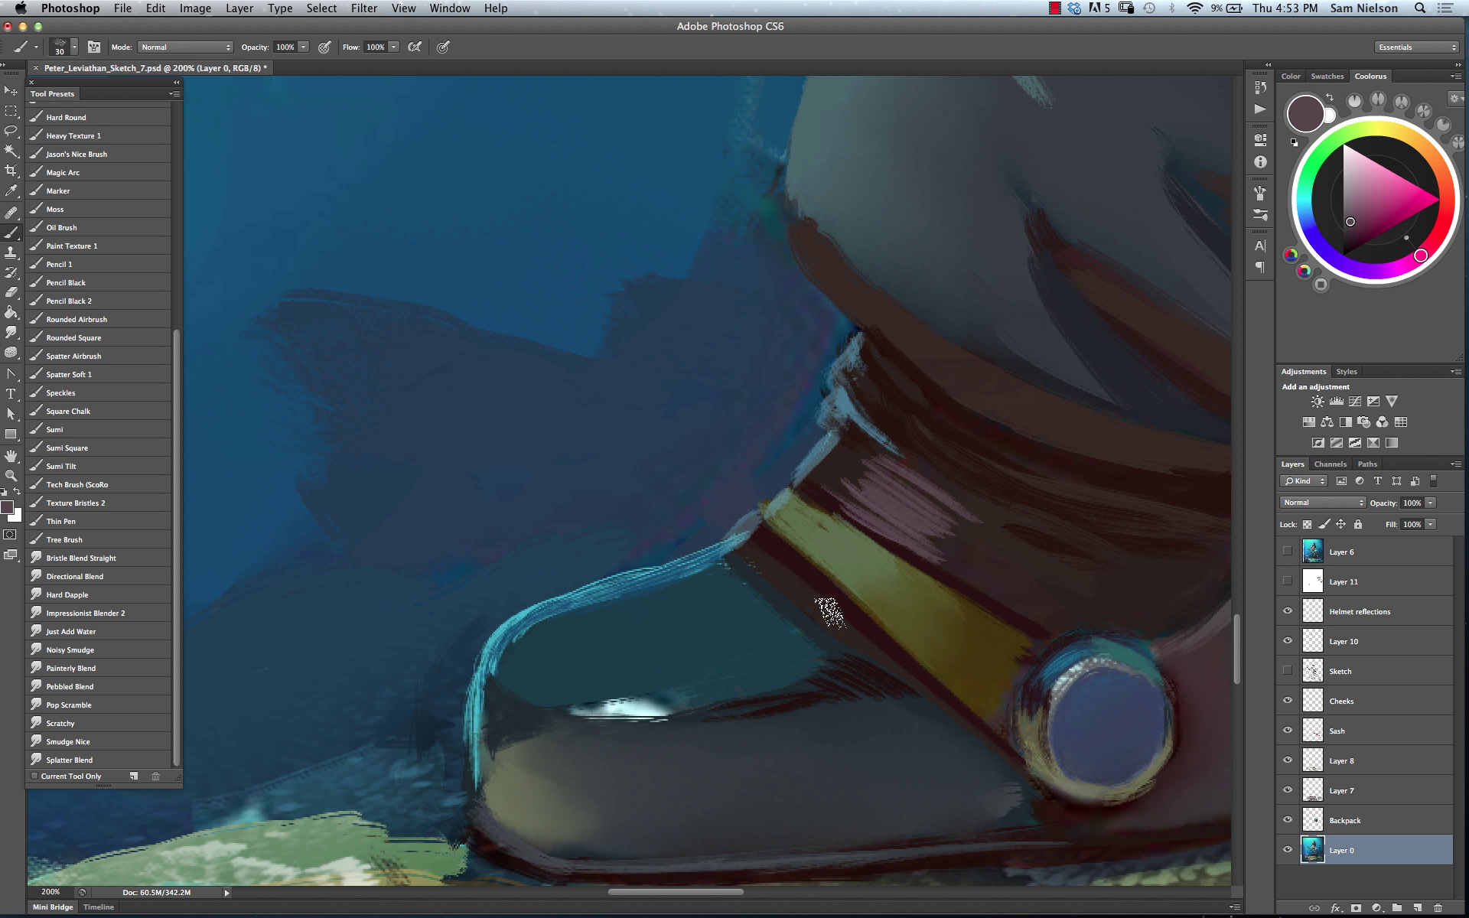
mouse_move(788, 555)
left_mouse_down()
mouse_move(838, 638)
mouse_move(872, 630)
left_mouse_up()
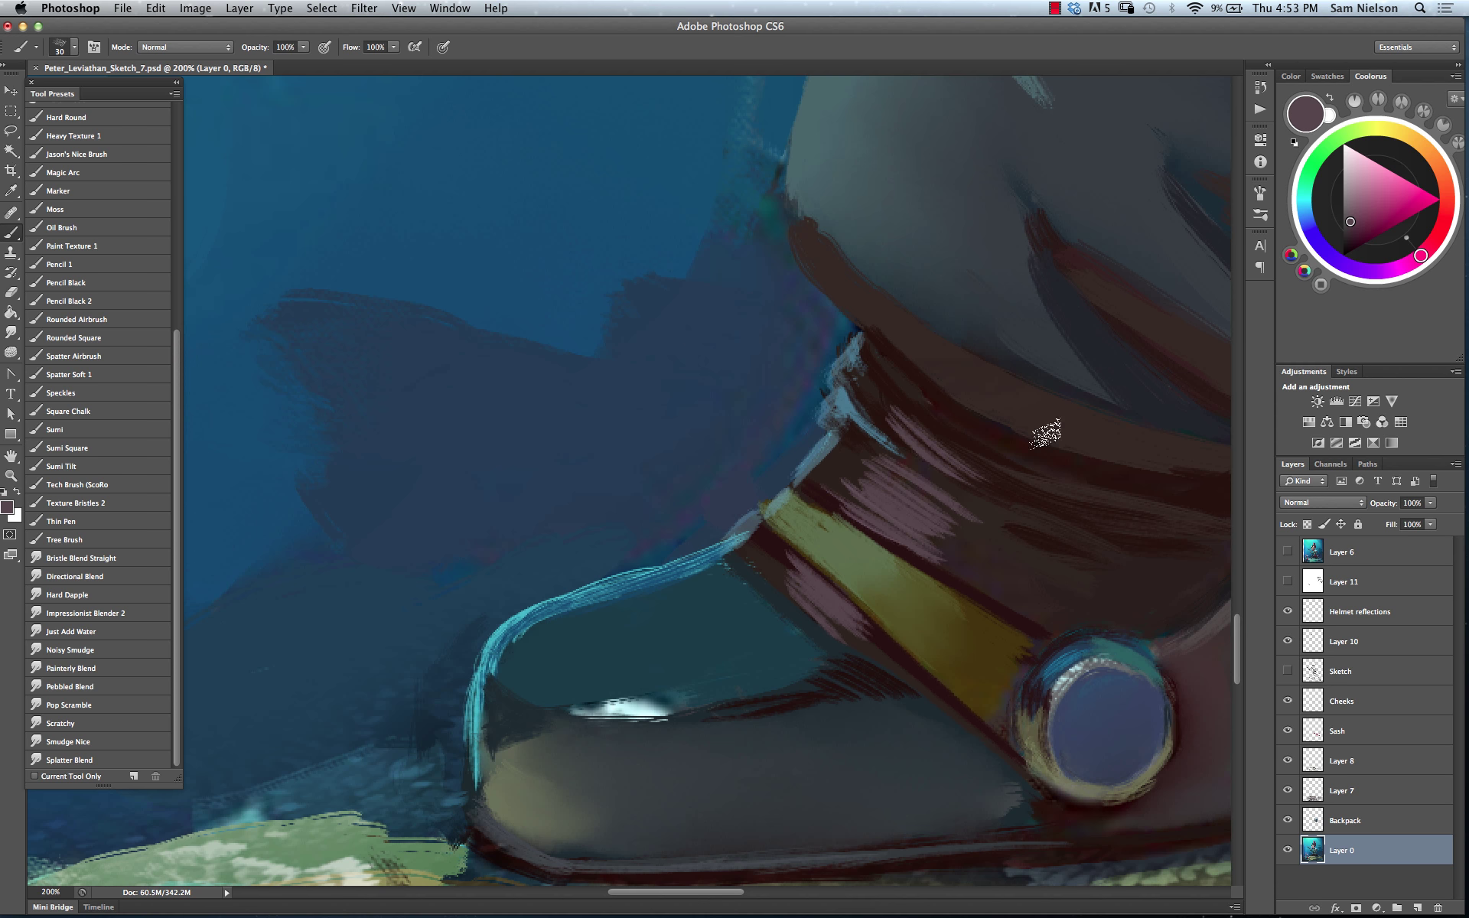
Examine the boots against the whole figure at 25%, and return to the front boot at 100%
key("super+minus")
key("super+minus")
key("super+minus")
key("super+minus")
key("super+minus")
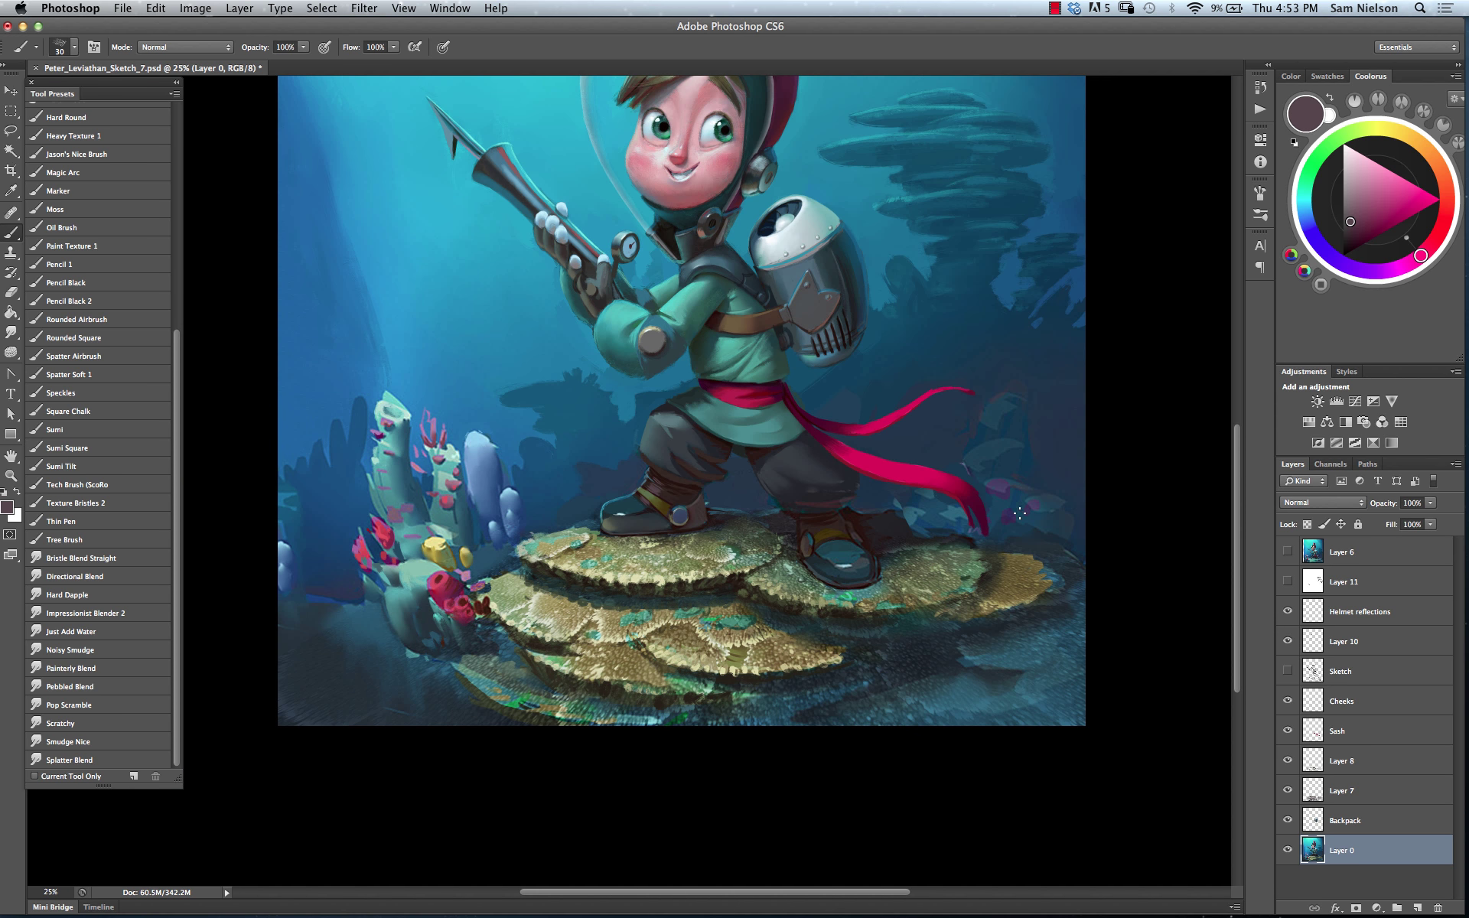
key("super+plus")
key("super+plus")
key("super+plus")
key("super+plus")
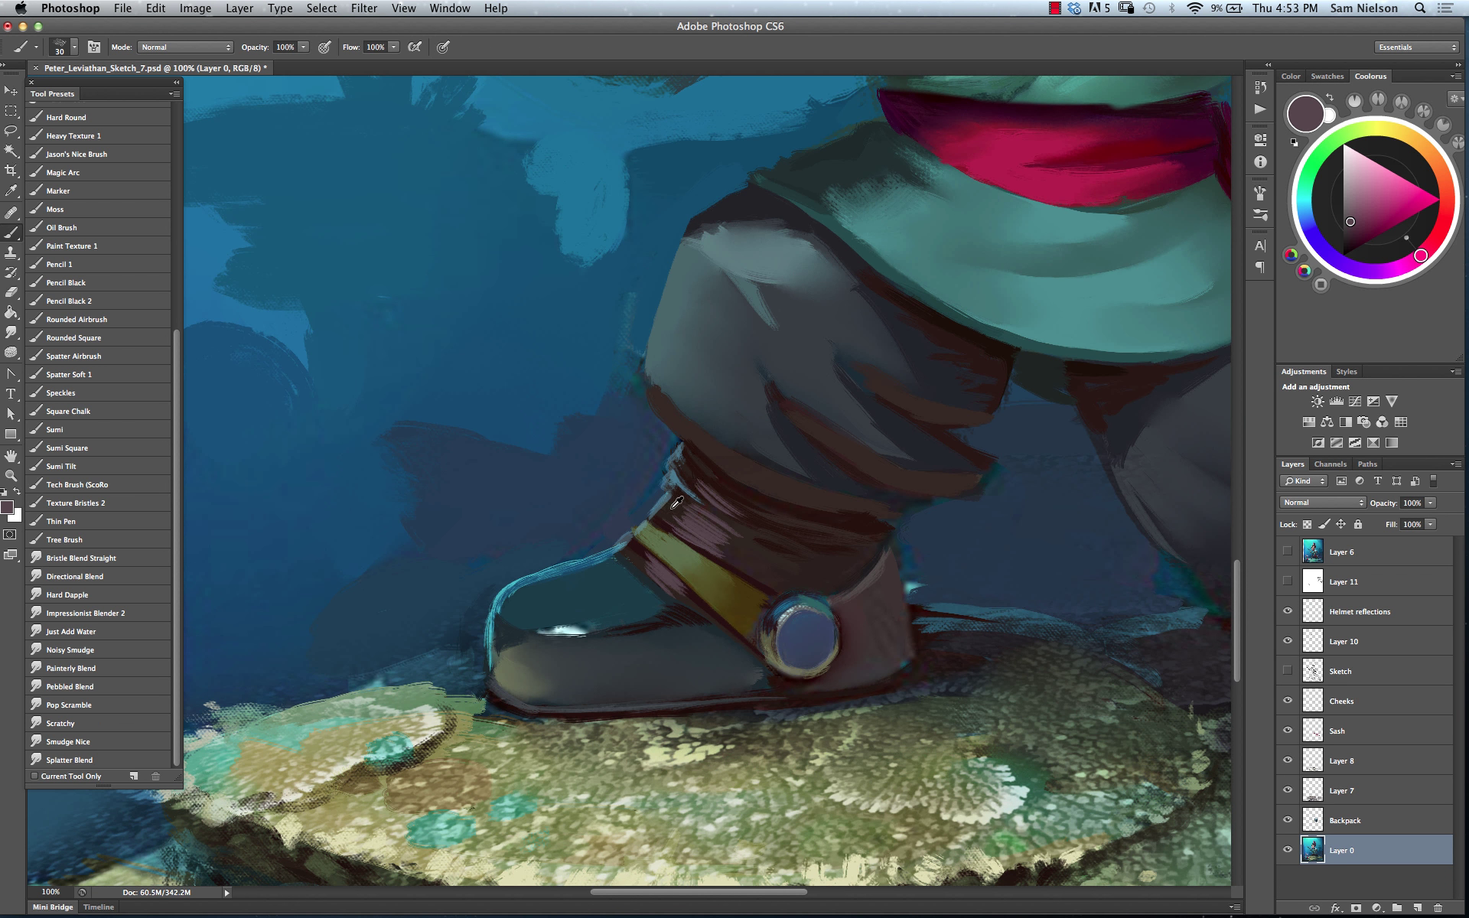
Touch up the ankle's front edge with navy and blue sampled from the background, and partially fade the last stroke
left_click(641, 465, "alt")
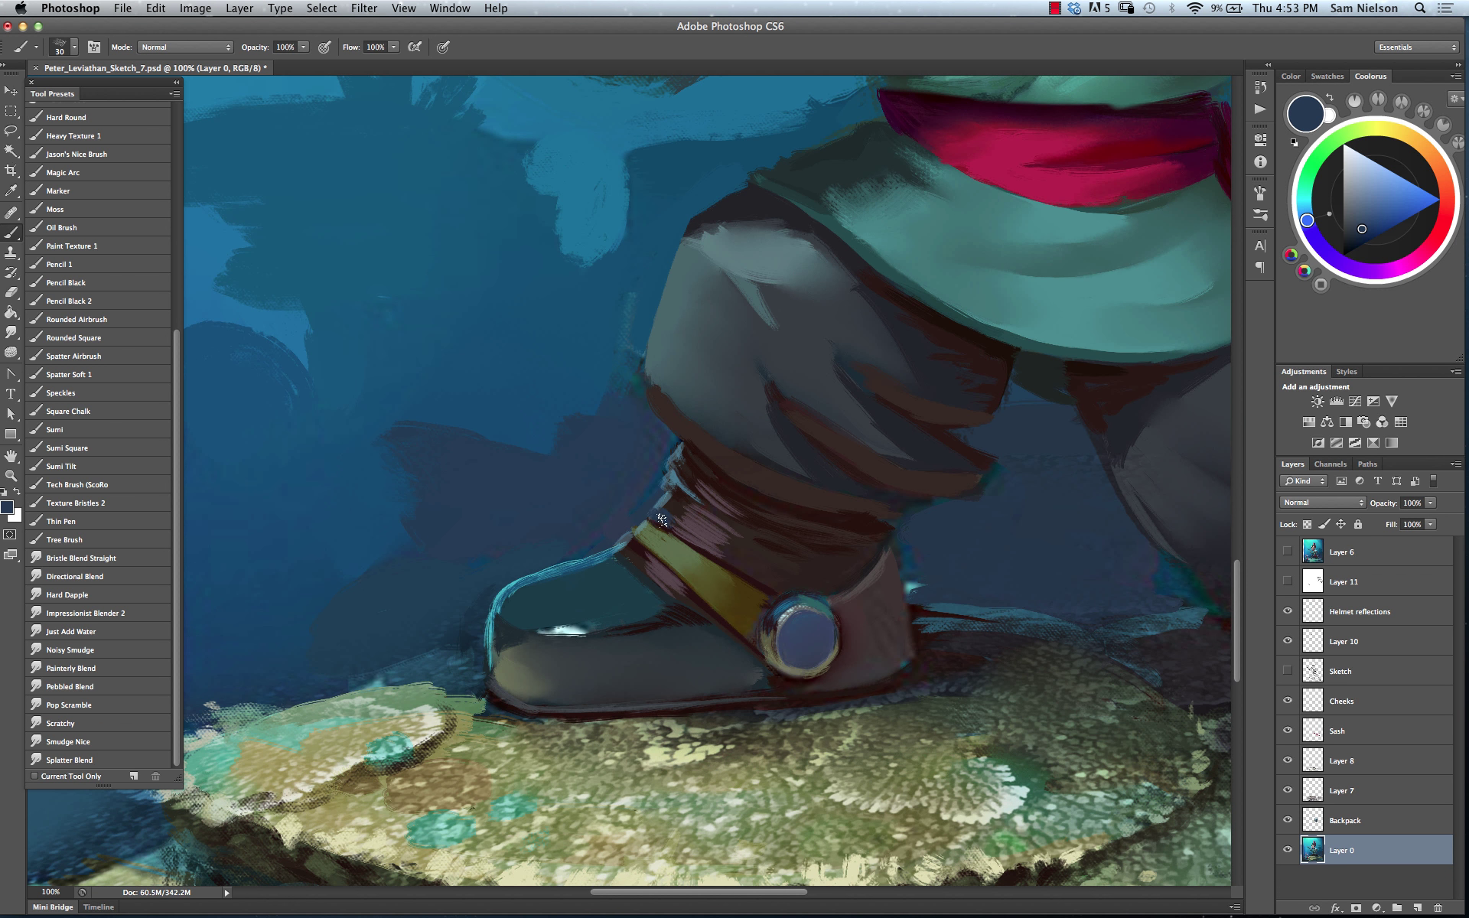
left_click(632, 433, "alt")
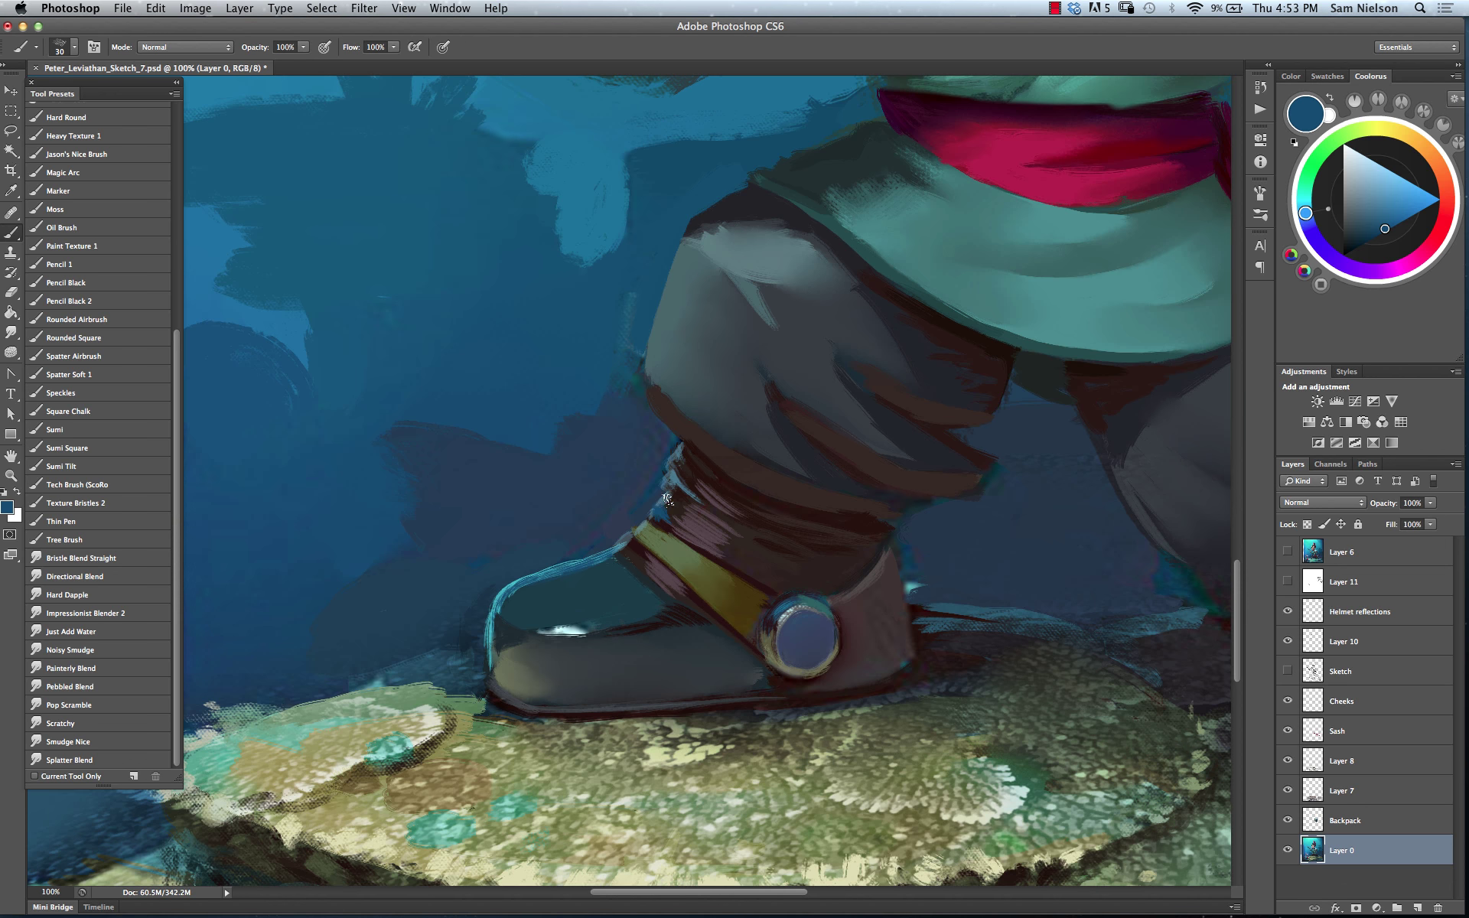
key("super+shift+f")
left_click_drag(1039, 352, 955, 352)
left_click(1099, 331)
Try contrasting blue, magenta, orange, violet and golden hues on the color wheel
left_click(1310, 228)
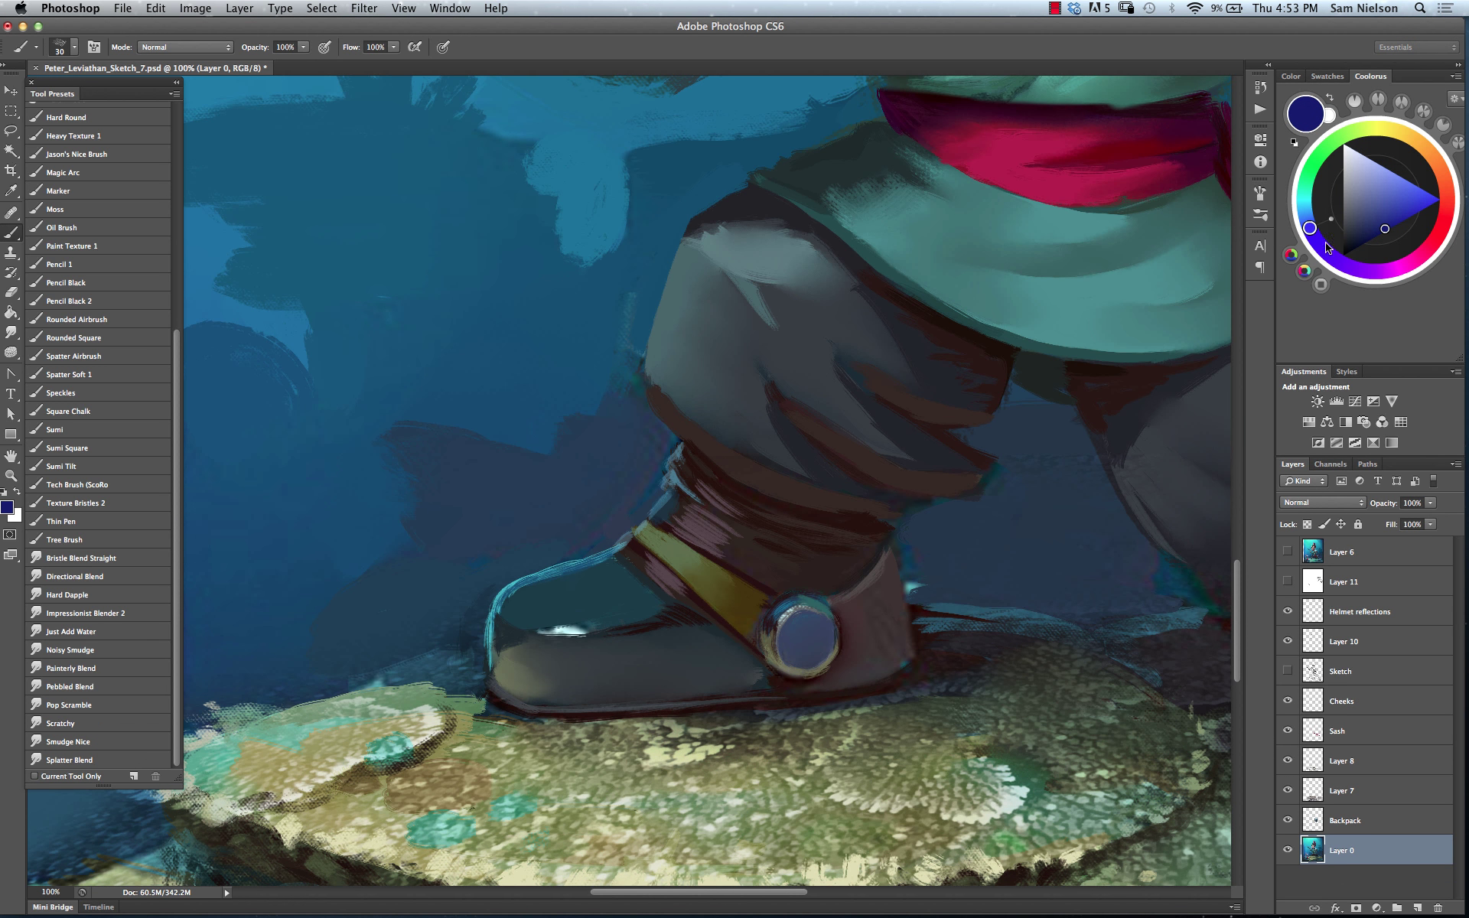
left_click(1420, 257)
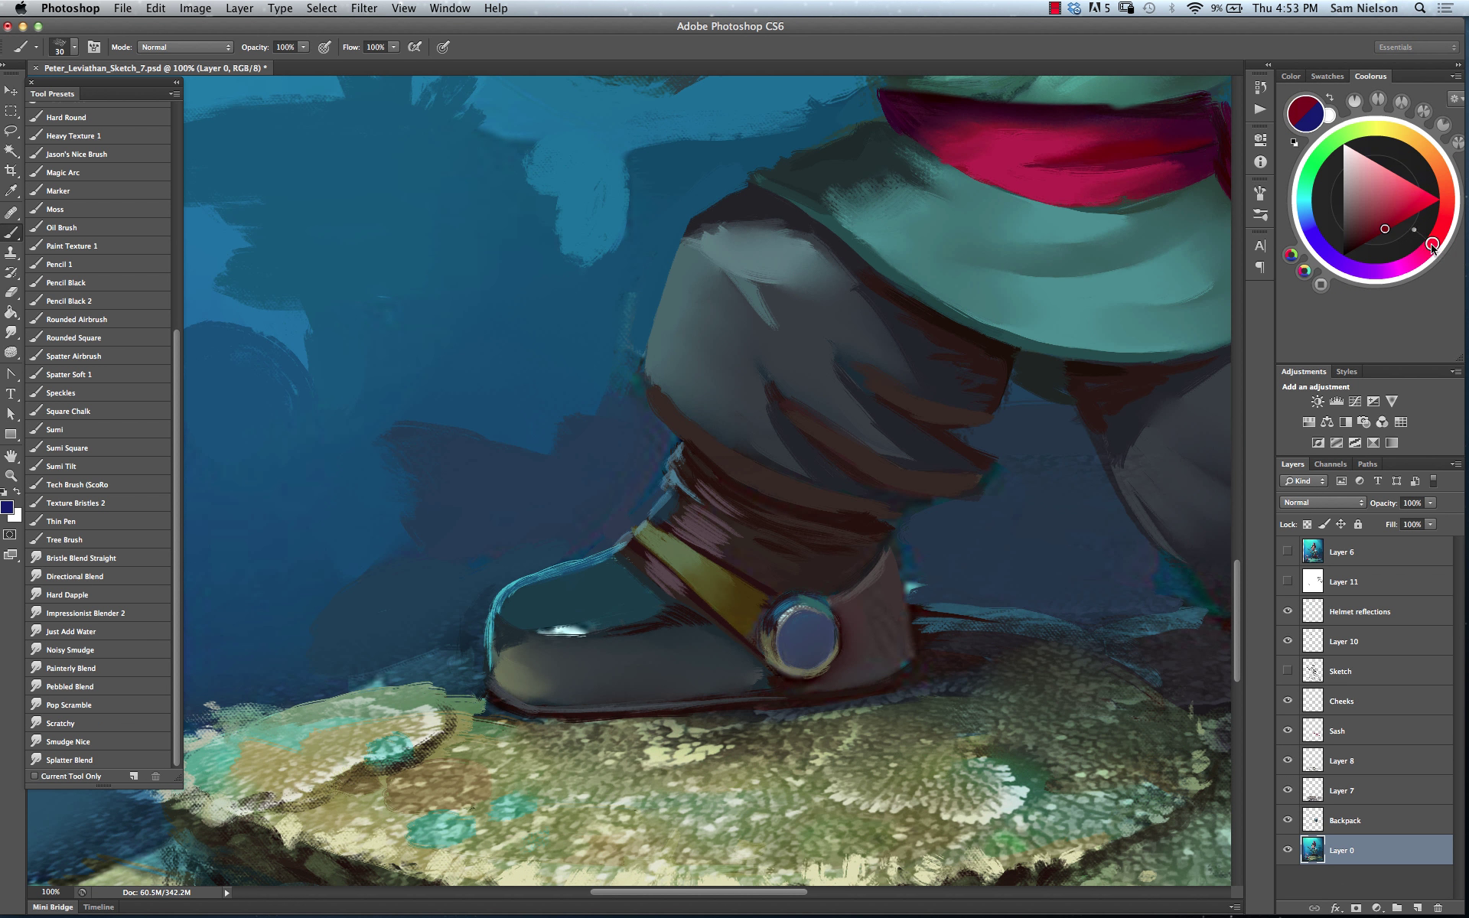
left_click_drag(1438, 243, 1454, 160)
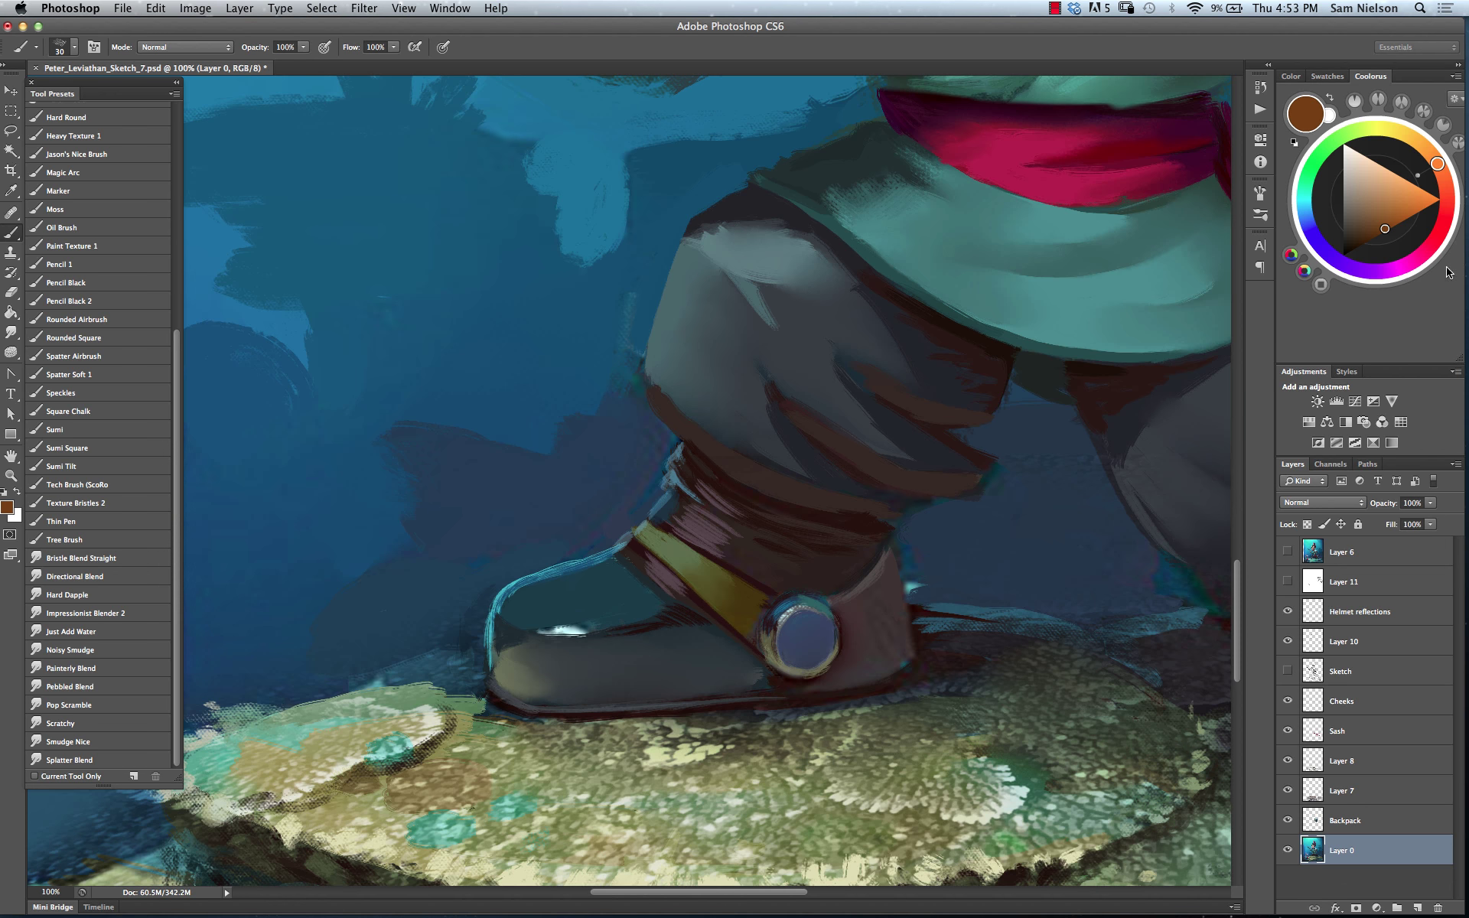
left_click_drag(1438, 234, 1415, 265)
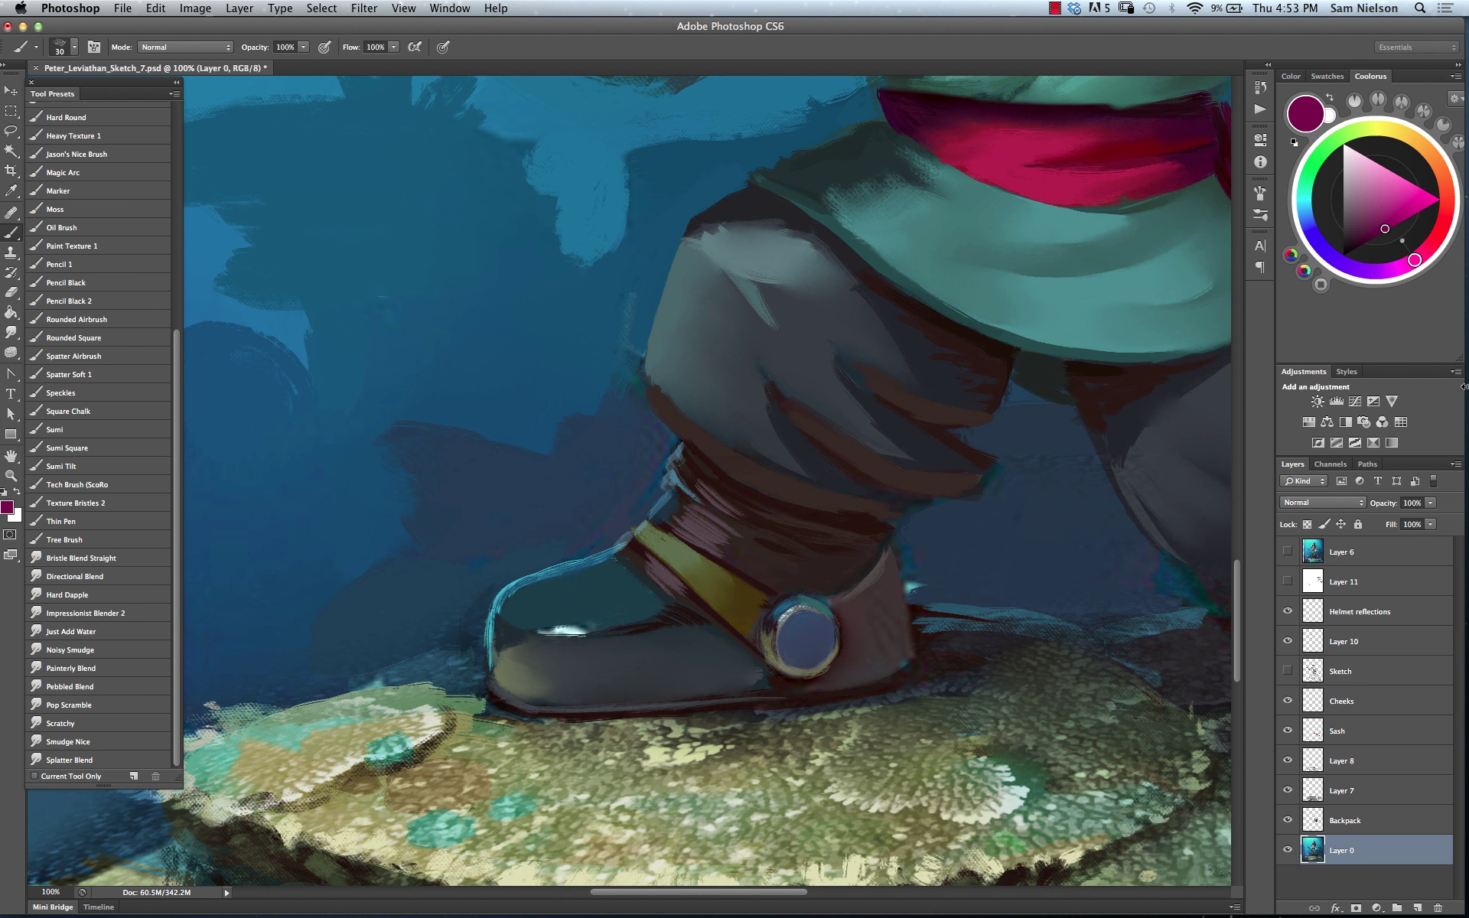
left_click(1418, 140)
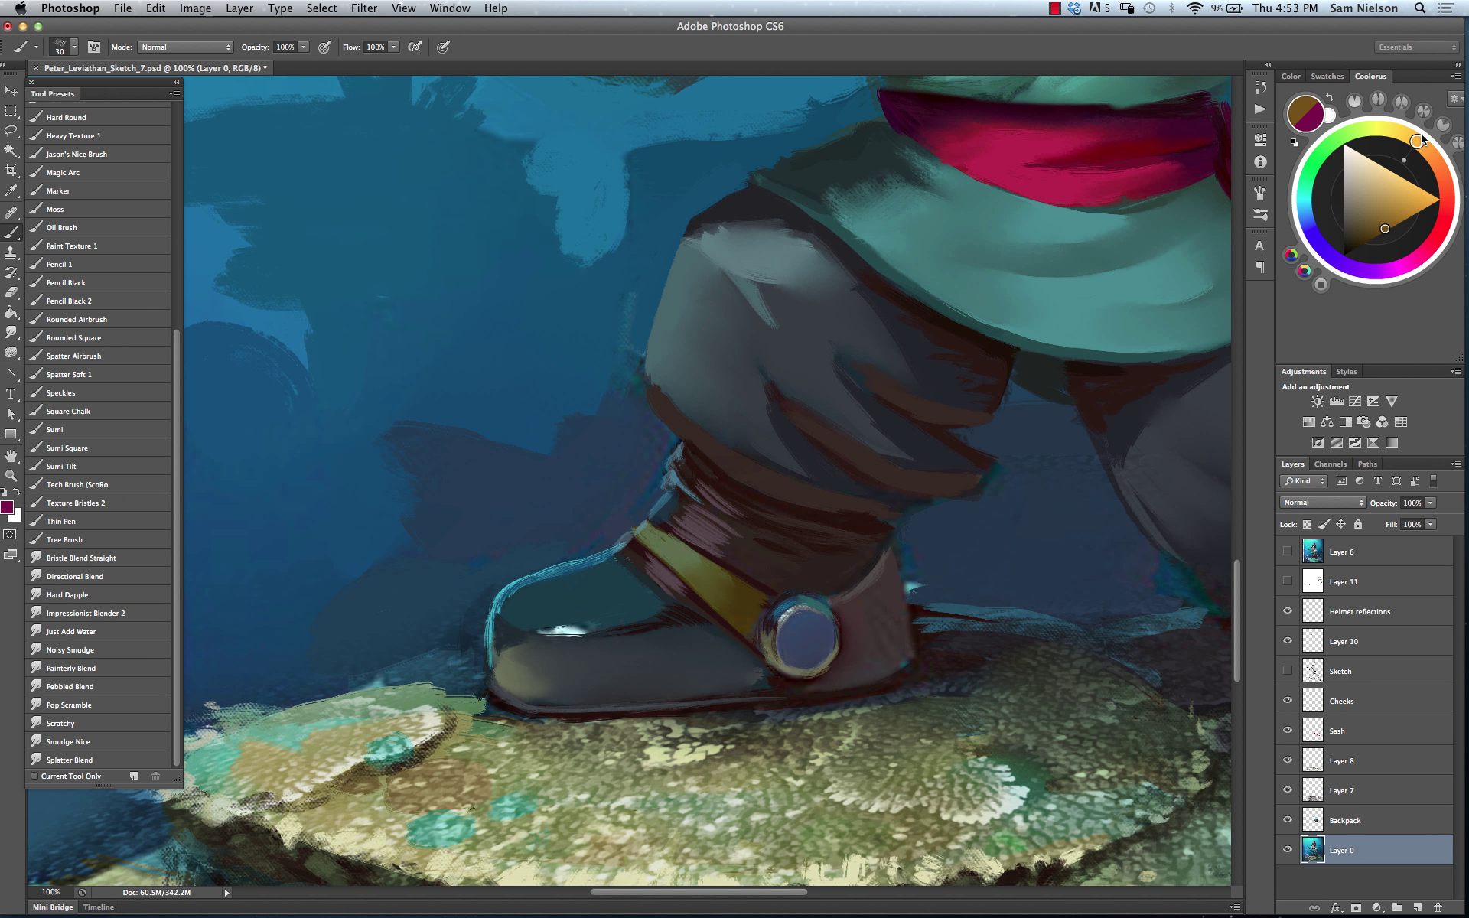
left_click_drag(1421, 139, 1413, 127)
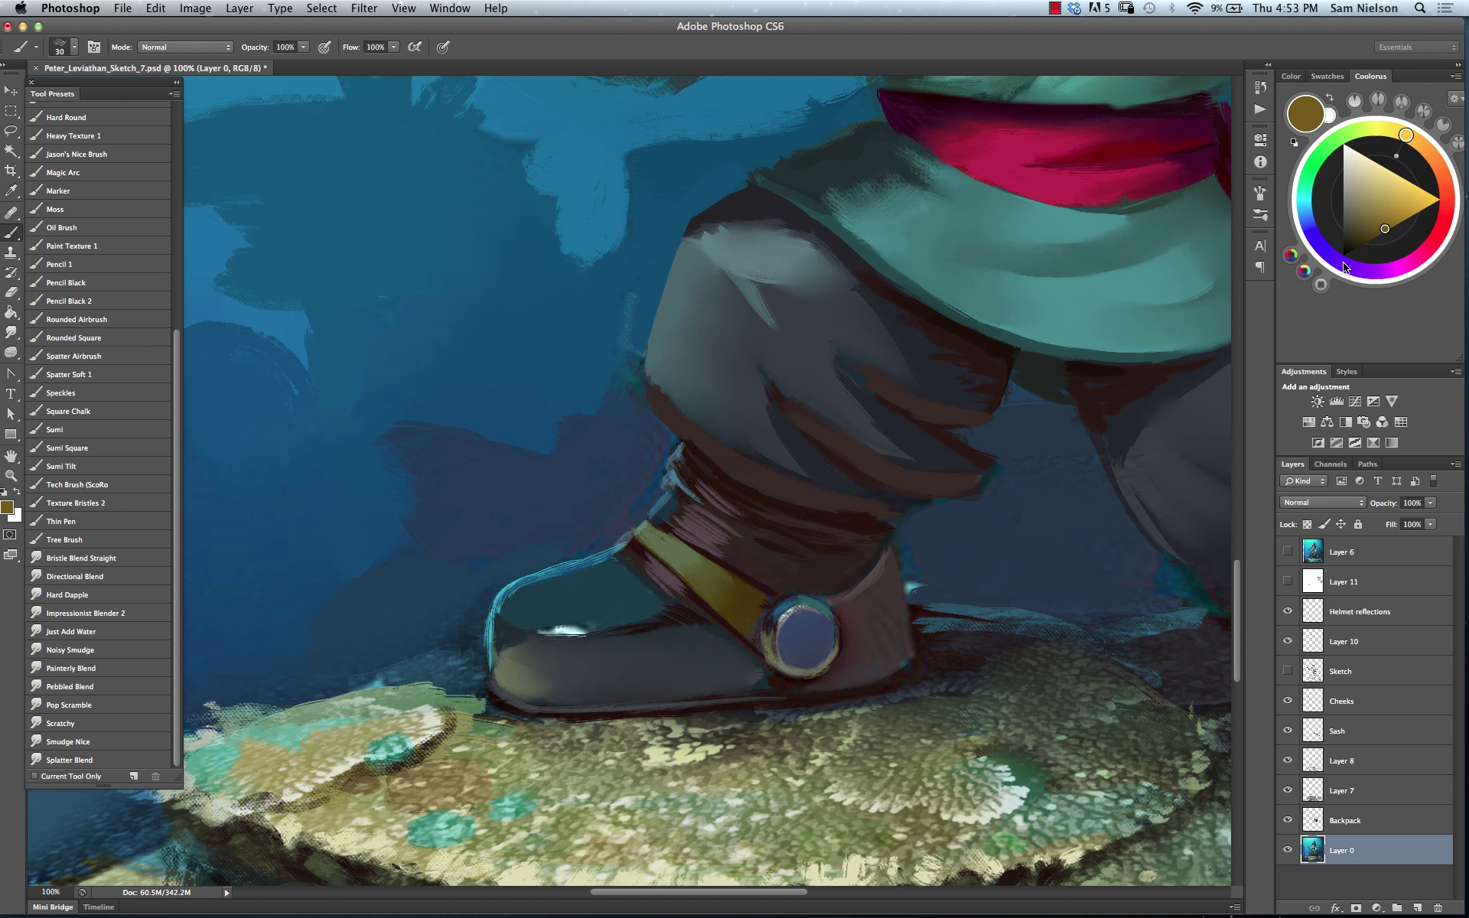
left_click_drag(1356, 260, 1327, 283)
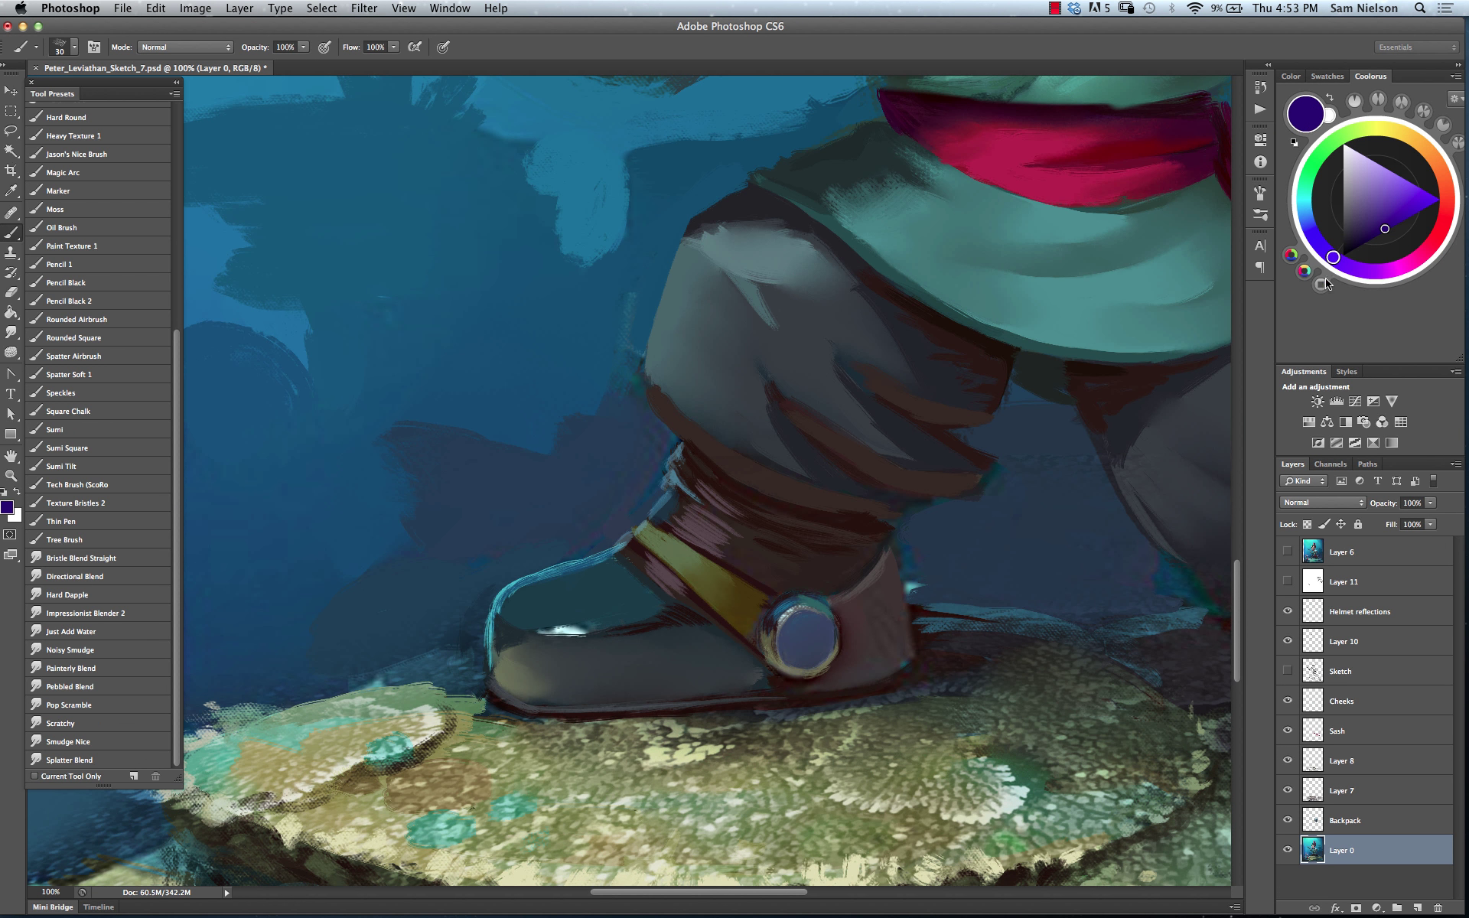
left_click_drag(1411, 137, 1412, 138)
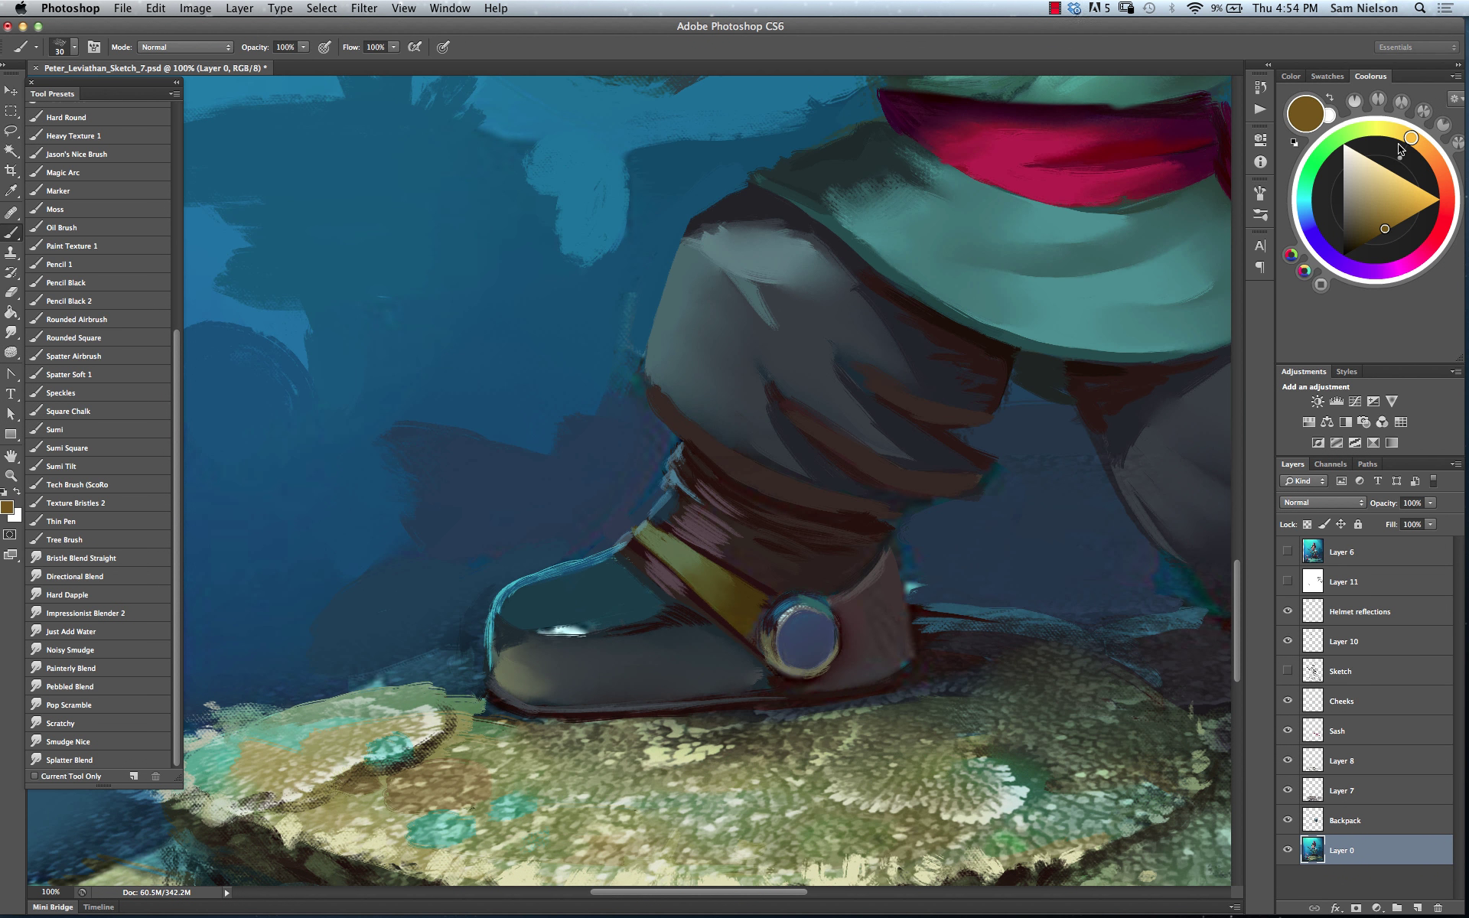
left_click(1344, 263)
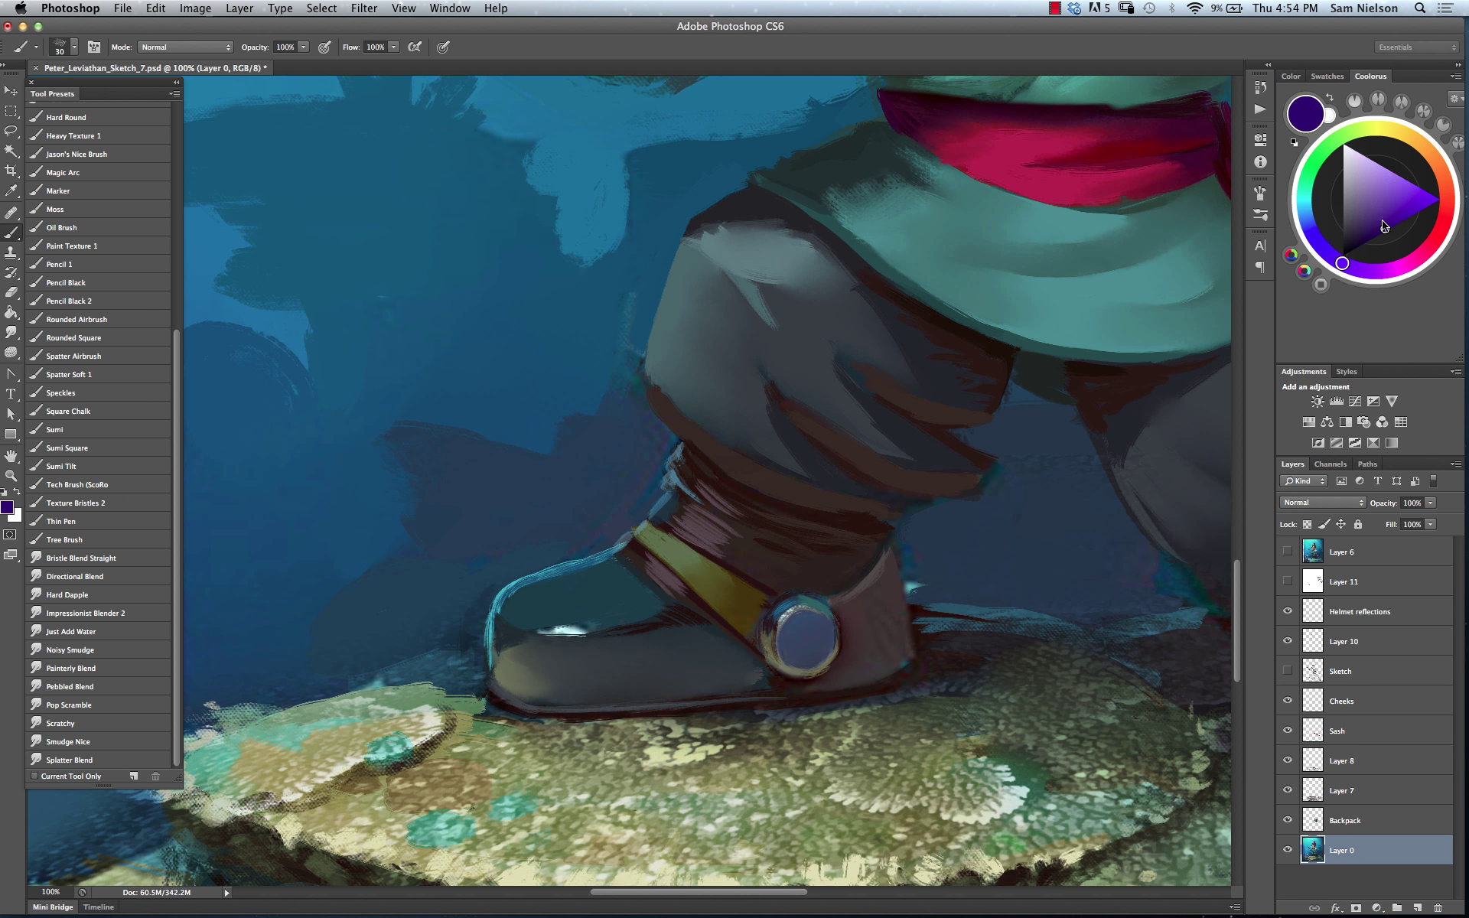
left_click(1414, 139)
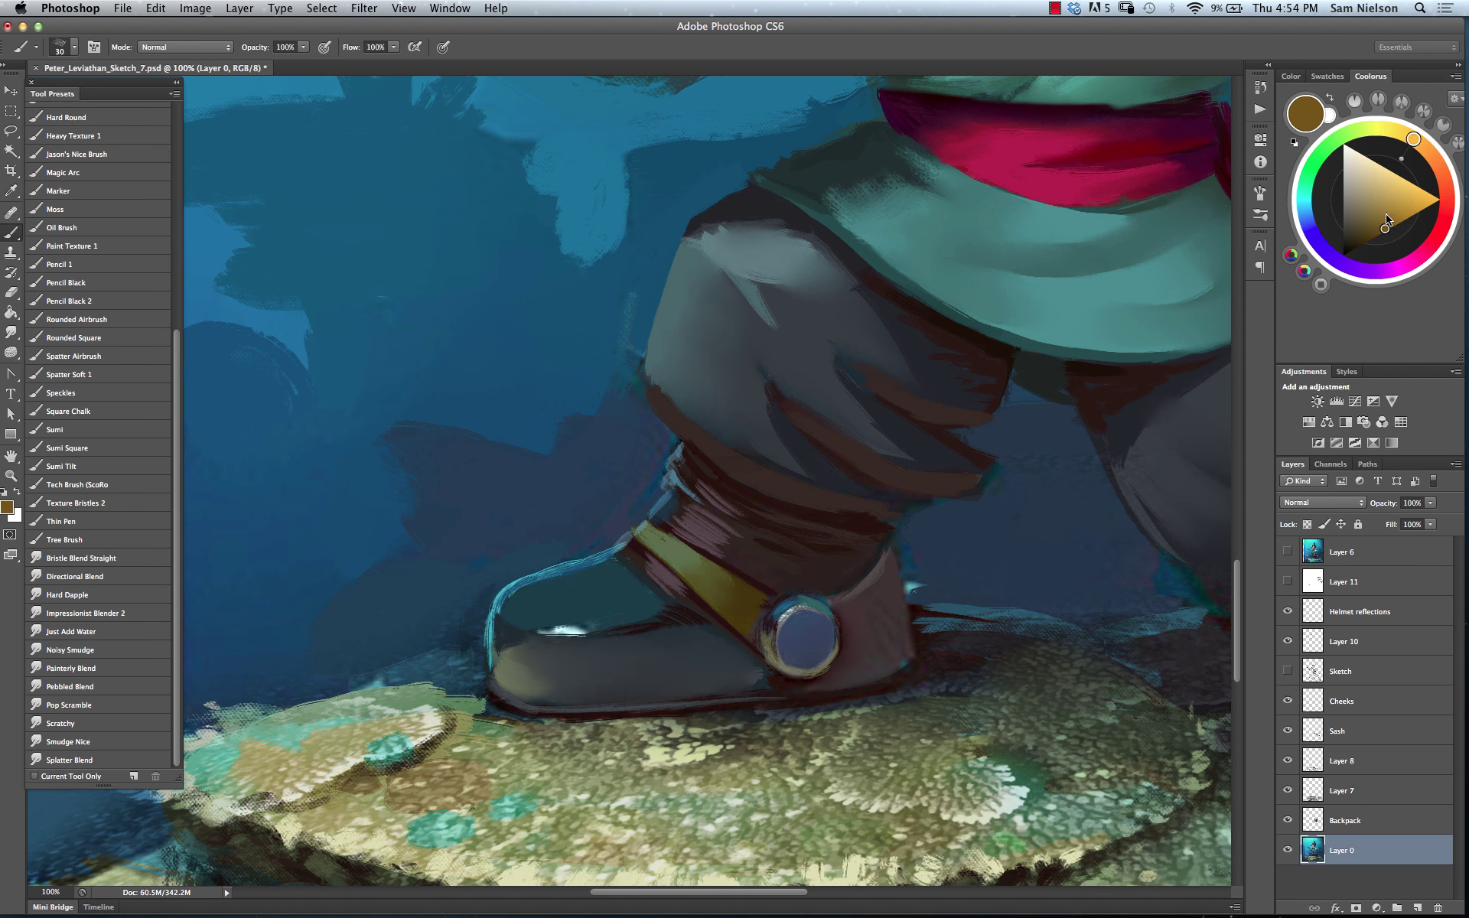
Try a wide grayish-brown stroke across the lower leg with the brush at size 153, and undo it
left_click(1400, 200)
left_click_drag(1400, 201, 1347, 228)
left_click_drag(796, 481, 842, 480)
left_click_drag(789, 417, 763, 460)
left_click_drag(817, 364, 702, 563)
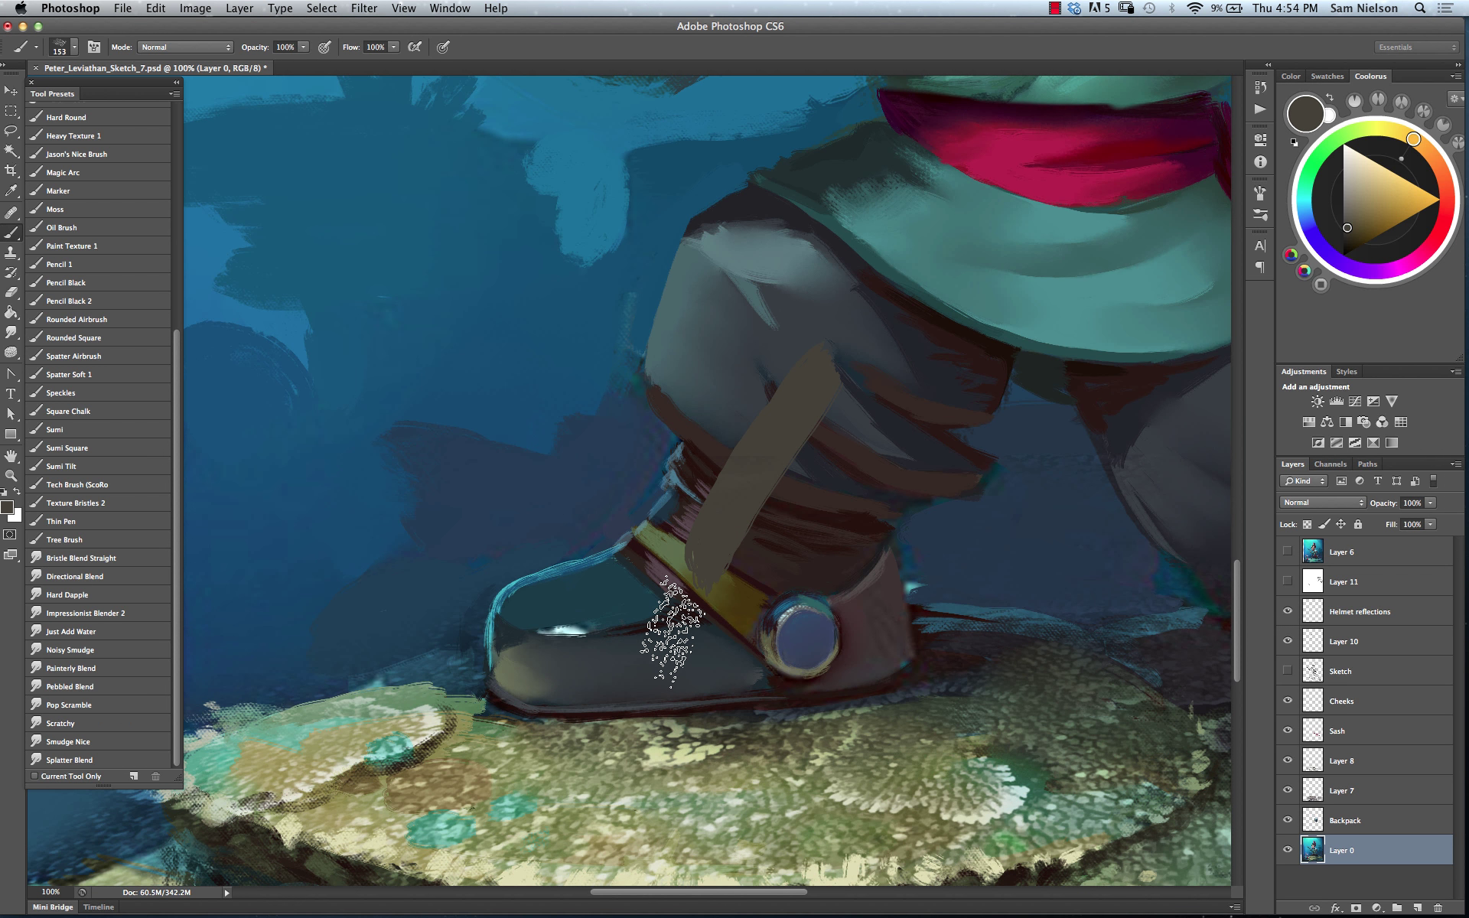
key("super+z")
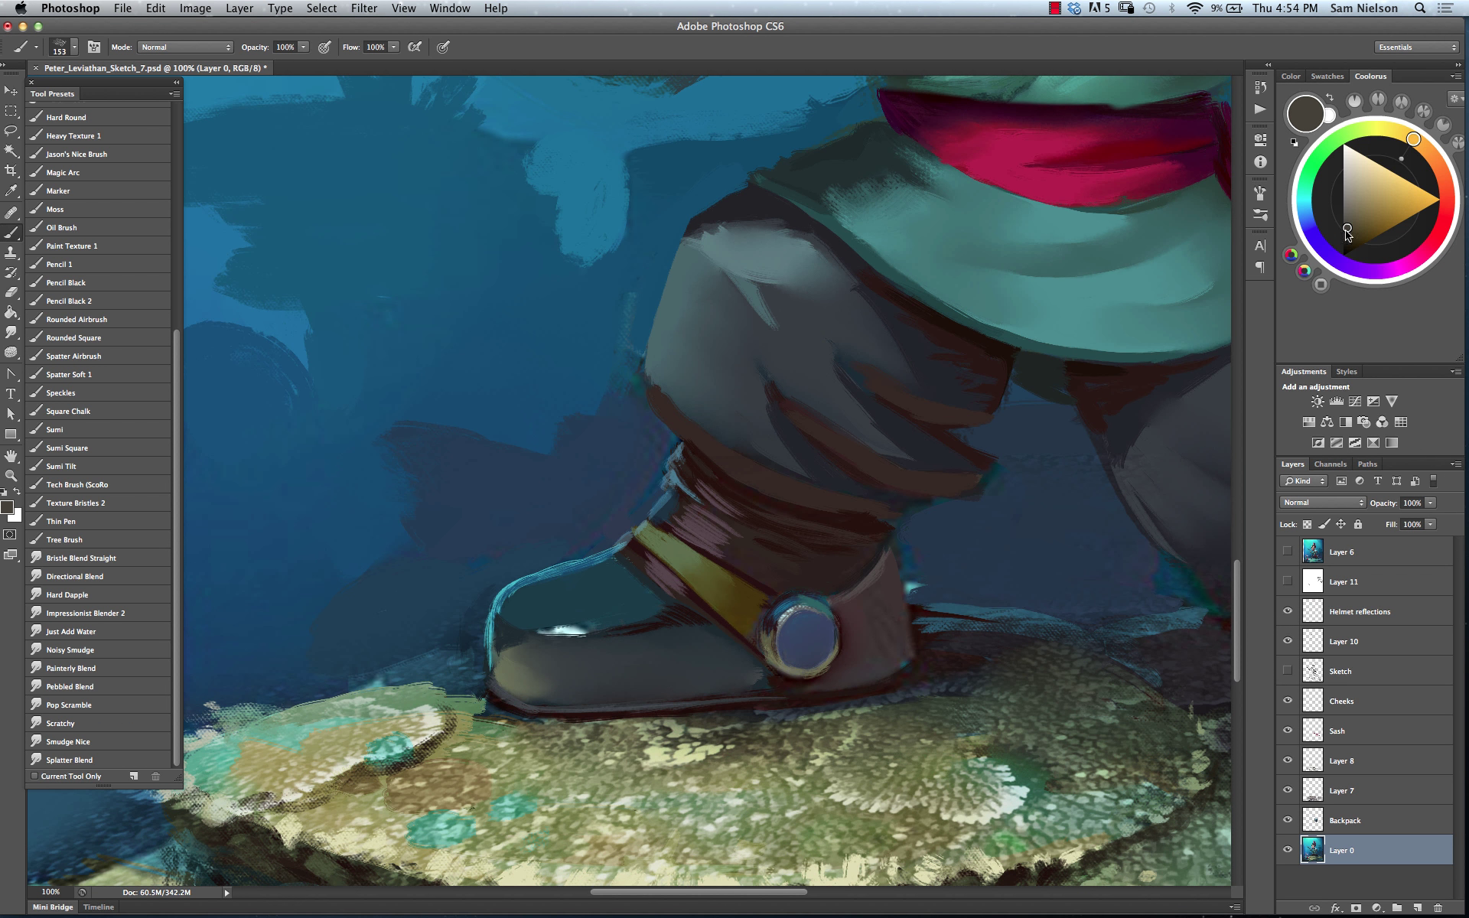
Try wide greenish-gray strokes over the lower leg, and undo them
left_click(1347, 135)
left_click_drag(815, 413, 757, 494)
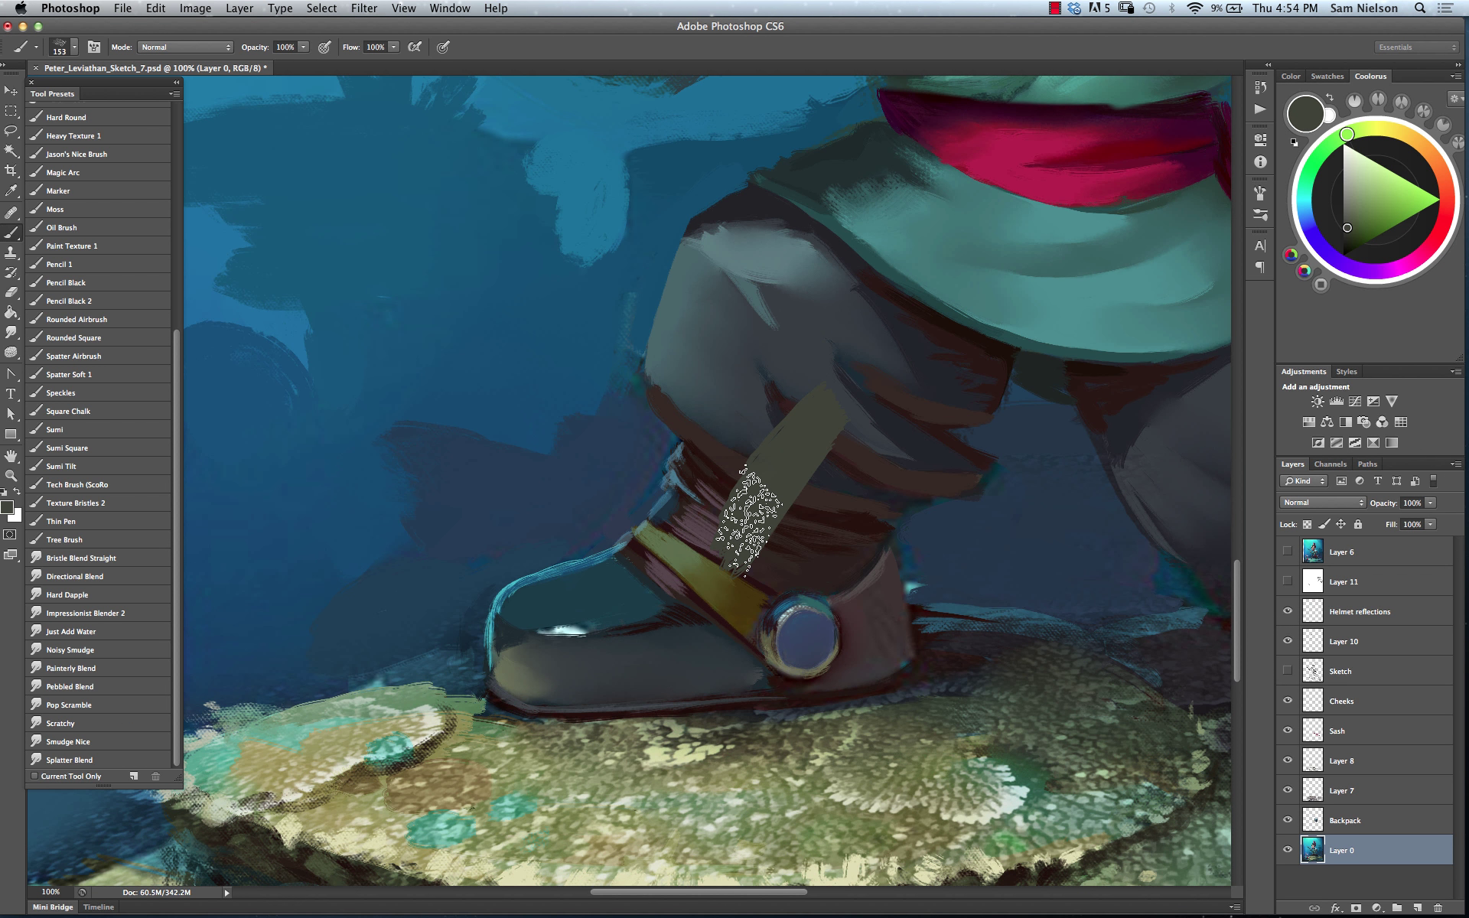
key("super+z")
left_click(1312, 167)
mouse_move(850, 353)
left_mouse_down()
mouse_move(746, 559)
mouse_move(851, 345)
left_mouse_up()
key("super+z")
key("super+z")
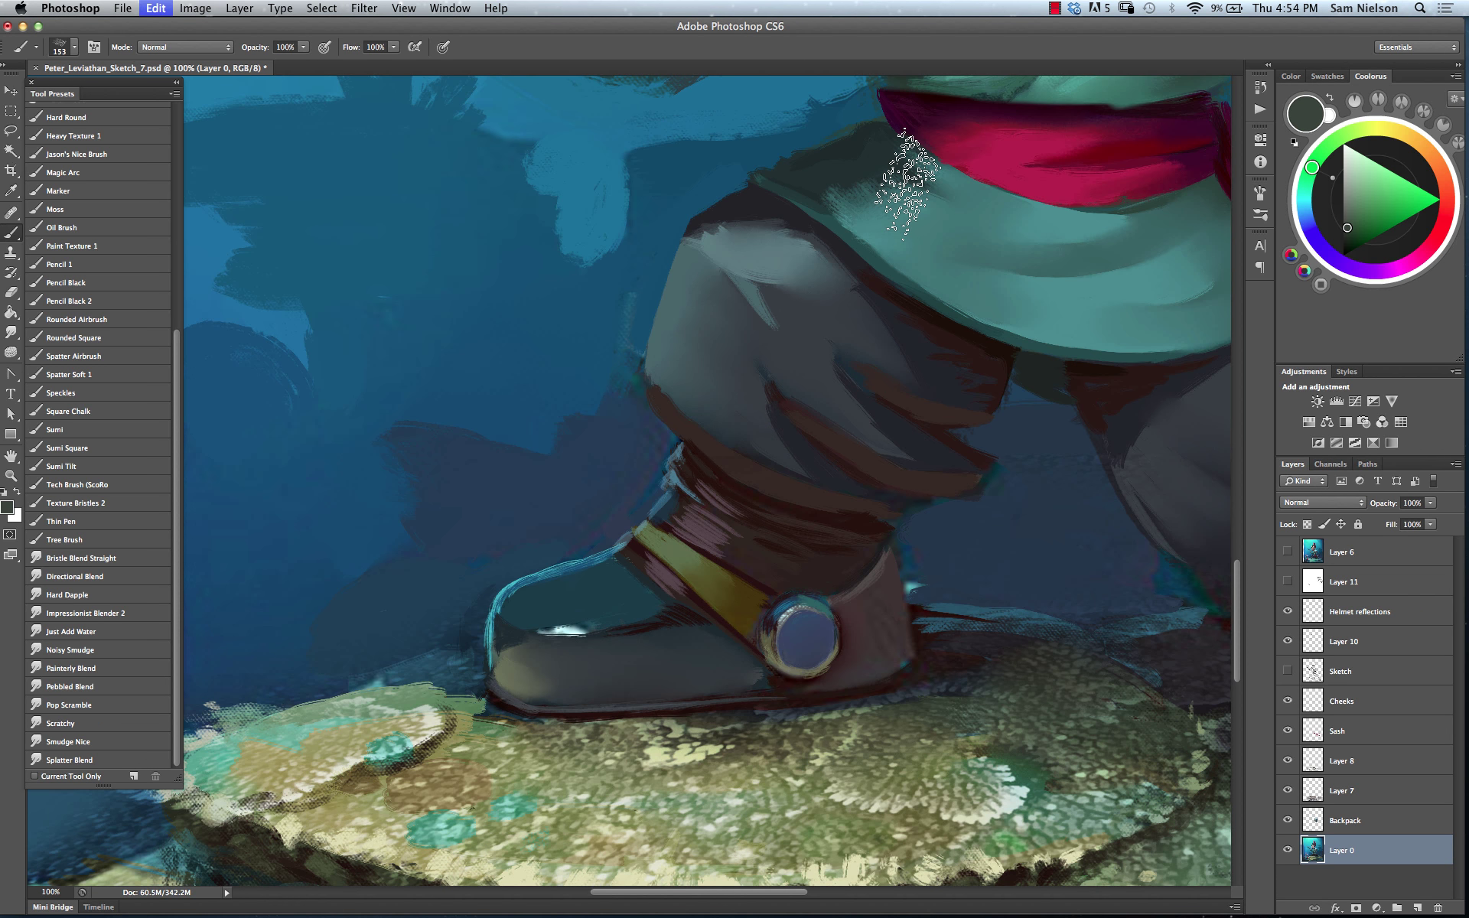
Mix a pale periwinkle and brush a highlight onto the strap's upper part at brush size 42, fading it and adding paler blue
left_click_drag(689, 577, 647, 582)
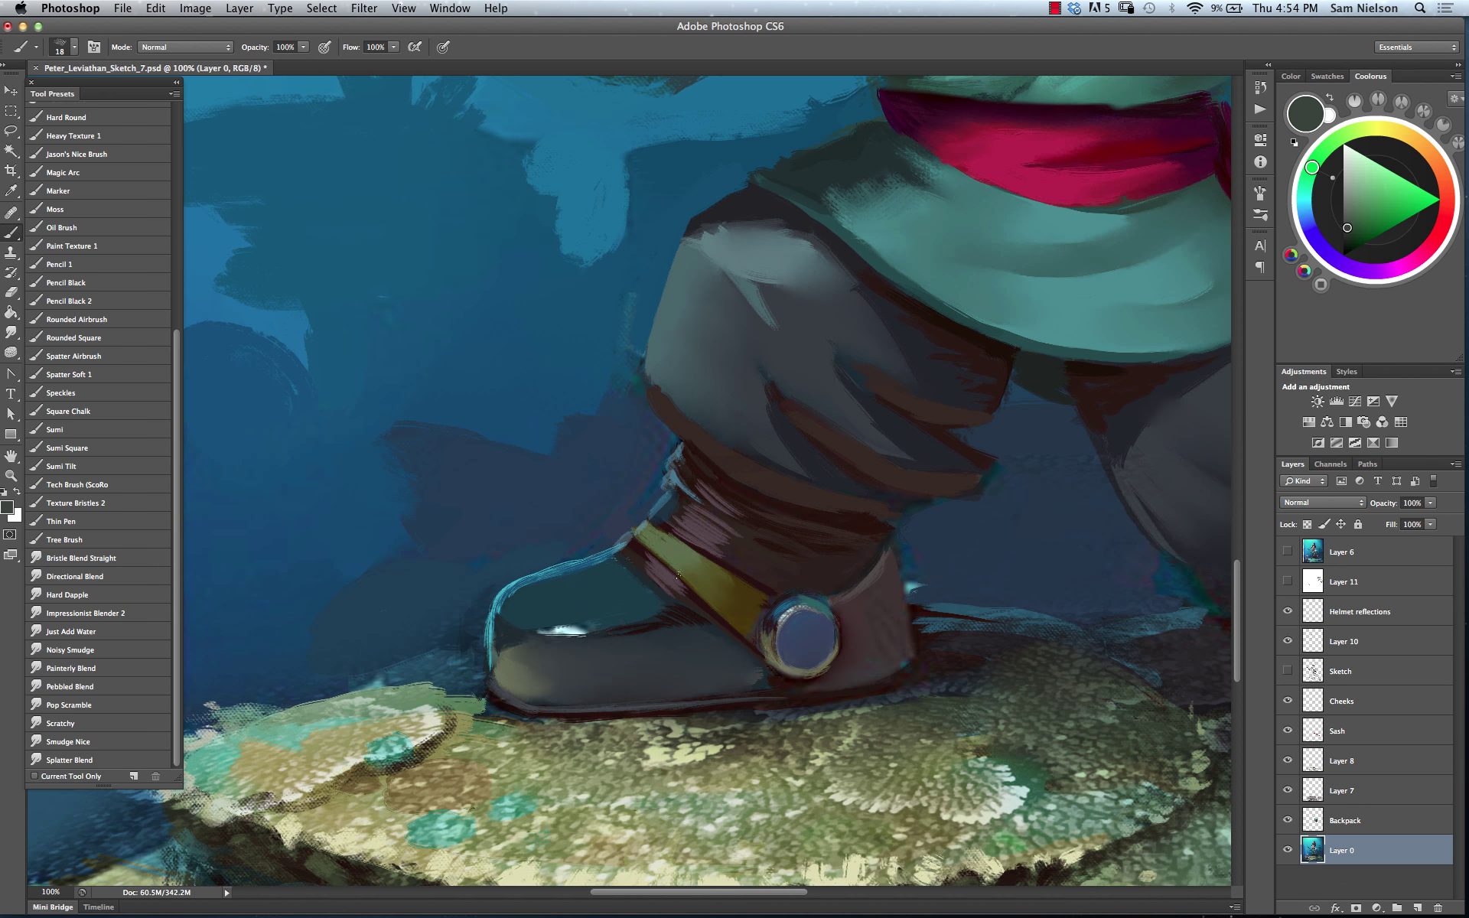
left_click(676, 552, "alt")
left_click(1363, 182)
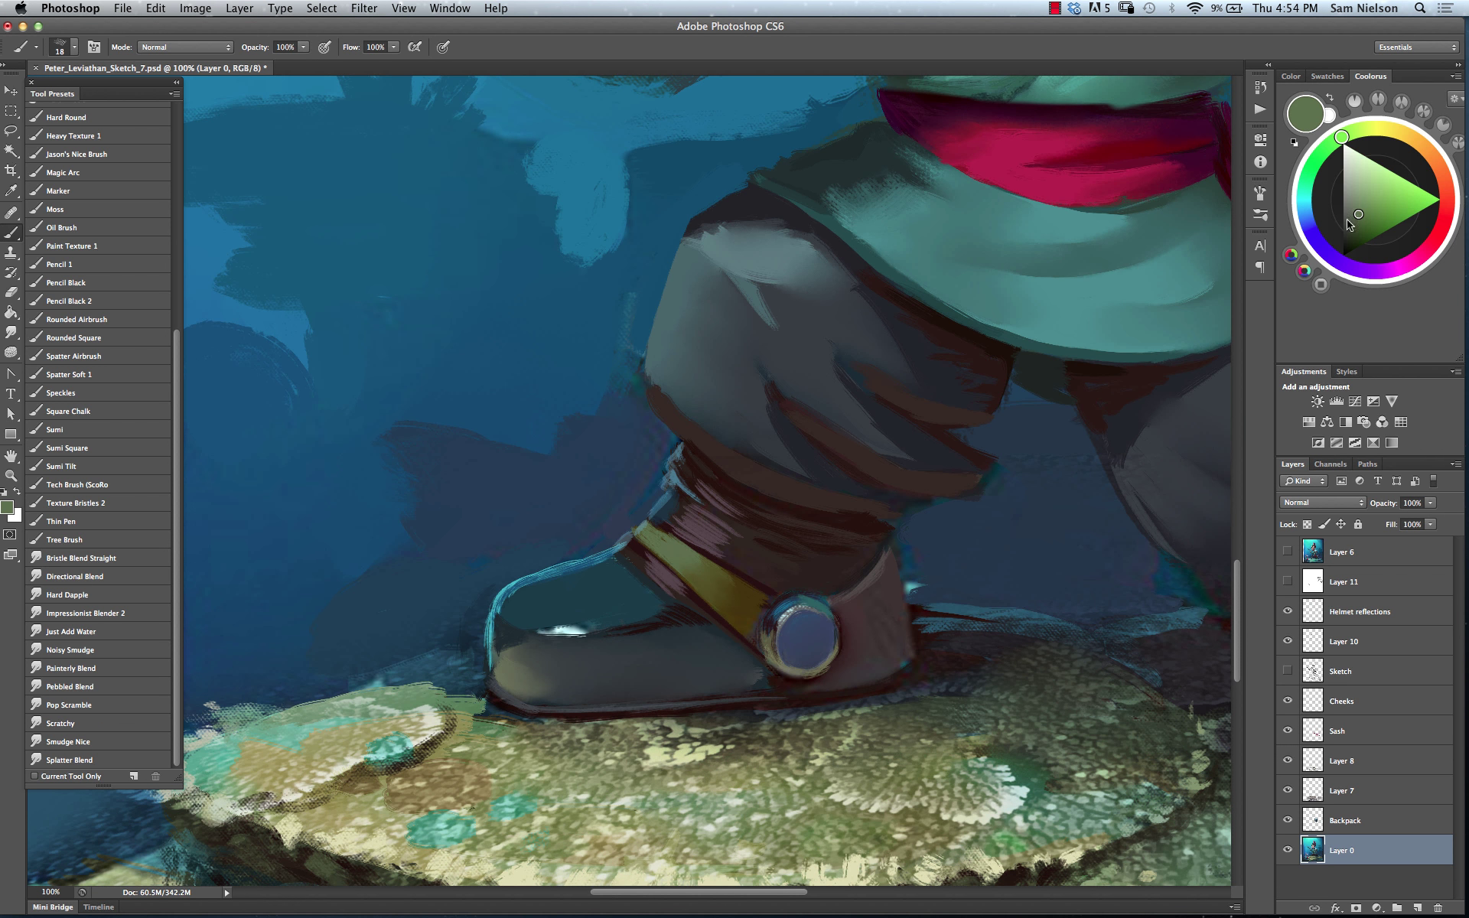
left_click(1356, 176)
left_click(1307, 185)
left_click_drag(1372, 183, 1370, 175)
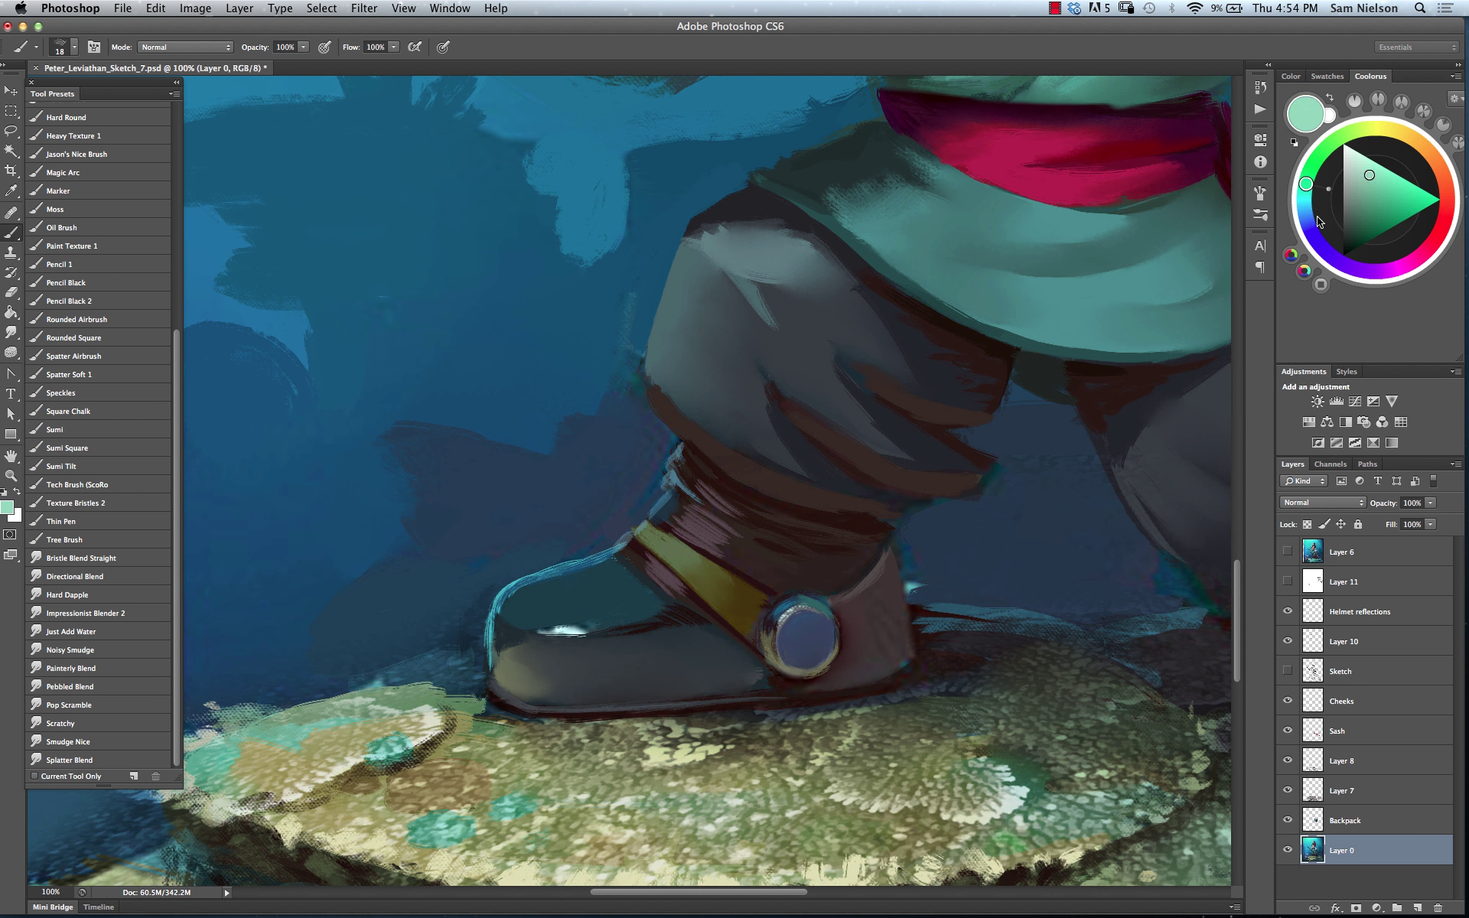
left_click(1308, 222)
left_click_drag(687, 574, 695, 574, "ctrl+alt")
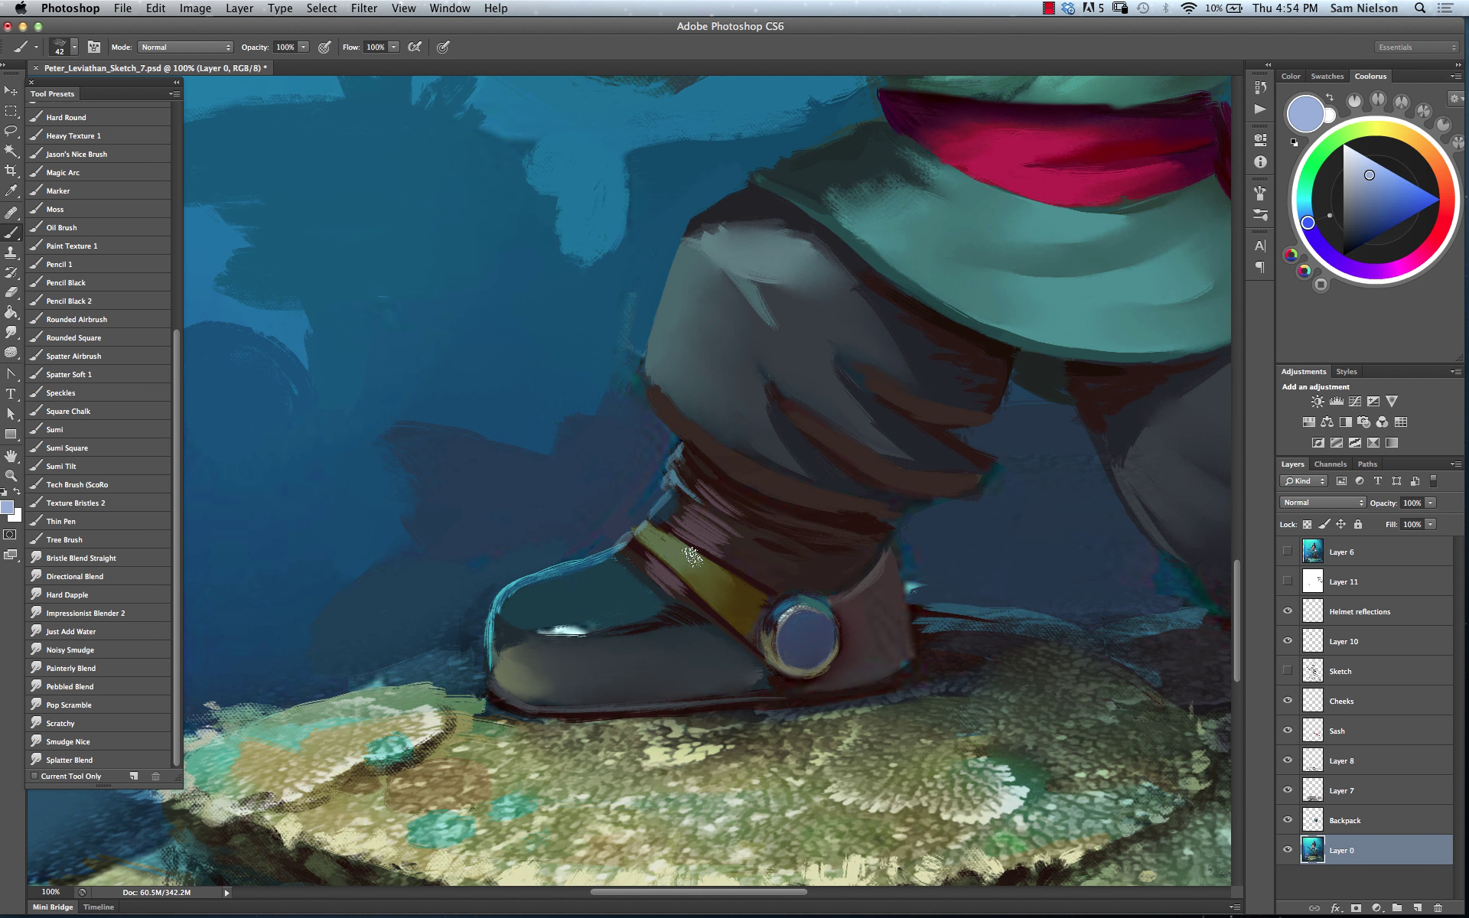
mouse_move(664, 552)
left_mouse_down()
mouse_move(688, 570)
mouse_move(685, 559)
mouse_move(673, 548)
mouse_move(683, 575)
left_mouse_up()
key("super+shift+f")
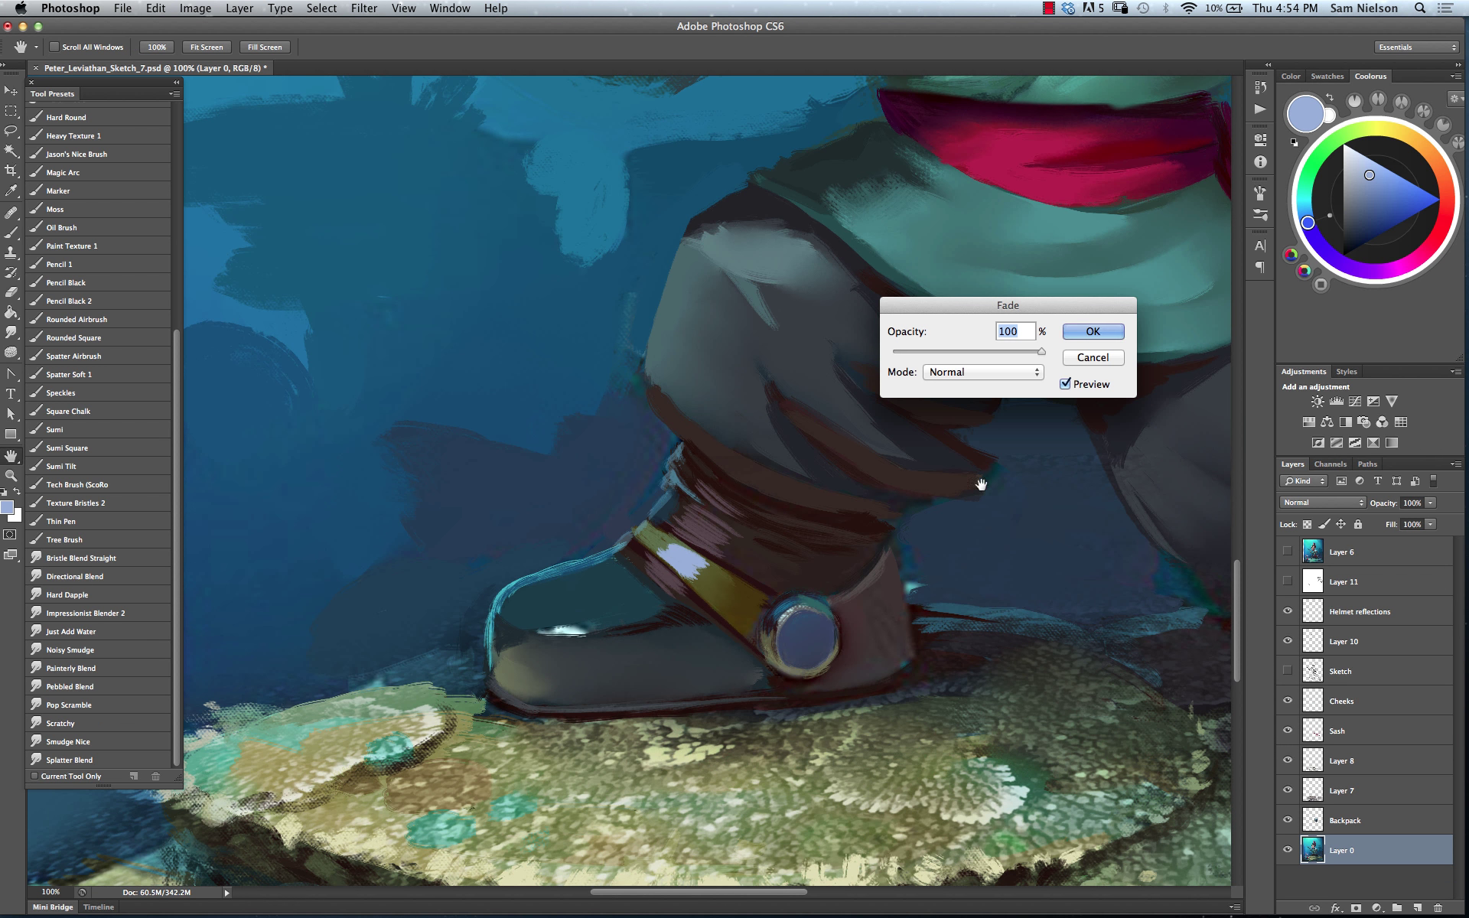
left_click_drag(957, 360, 936, 358)
left_click(1087, 330)
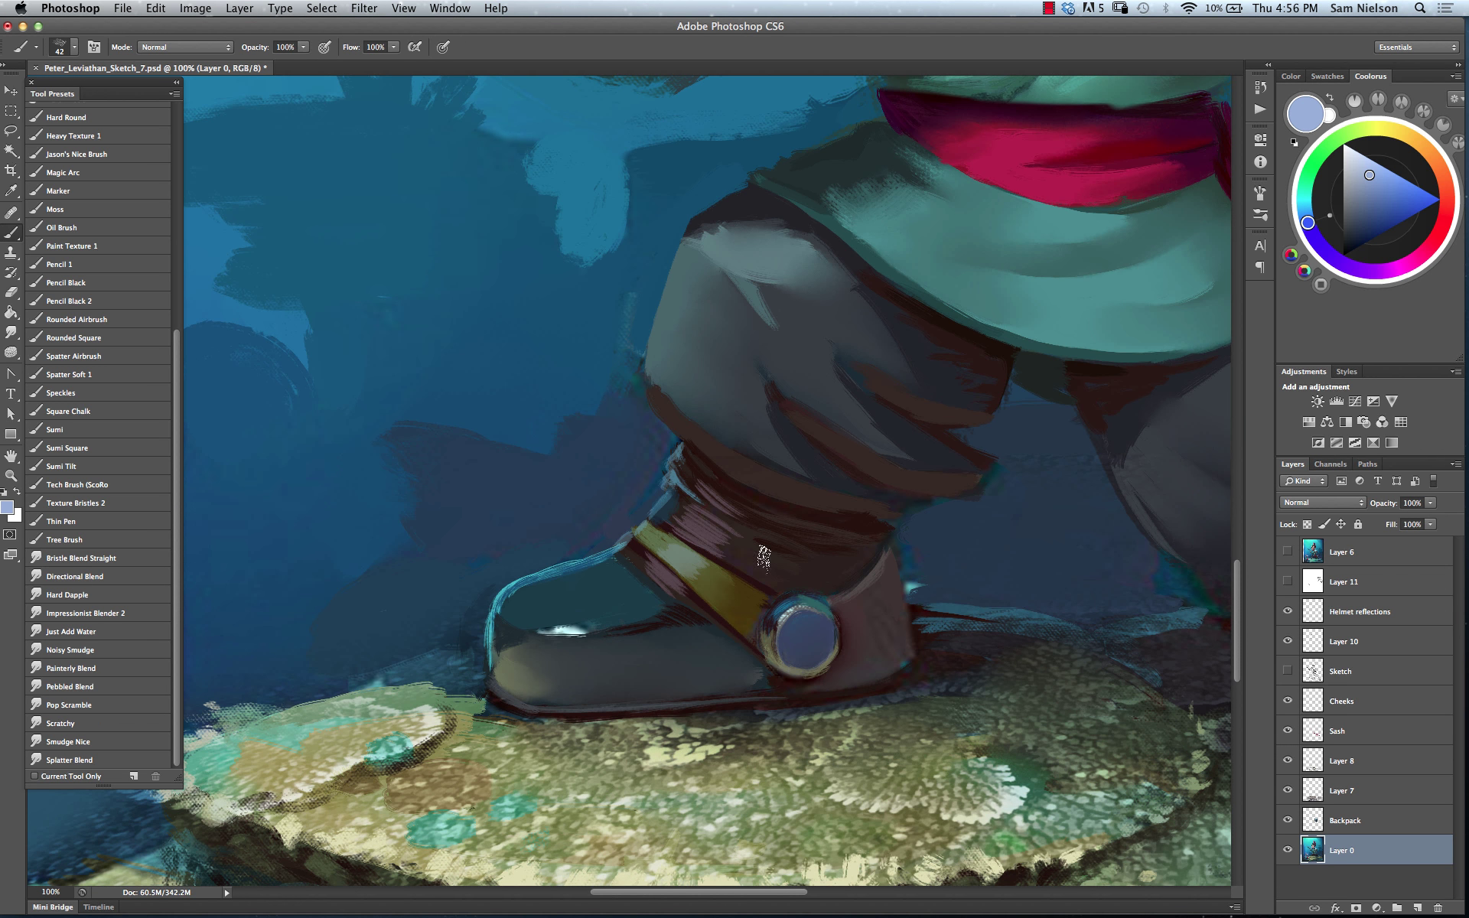
left_click(1360, 157)
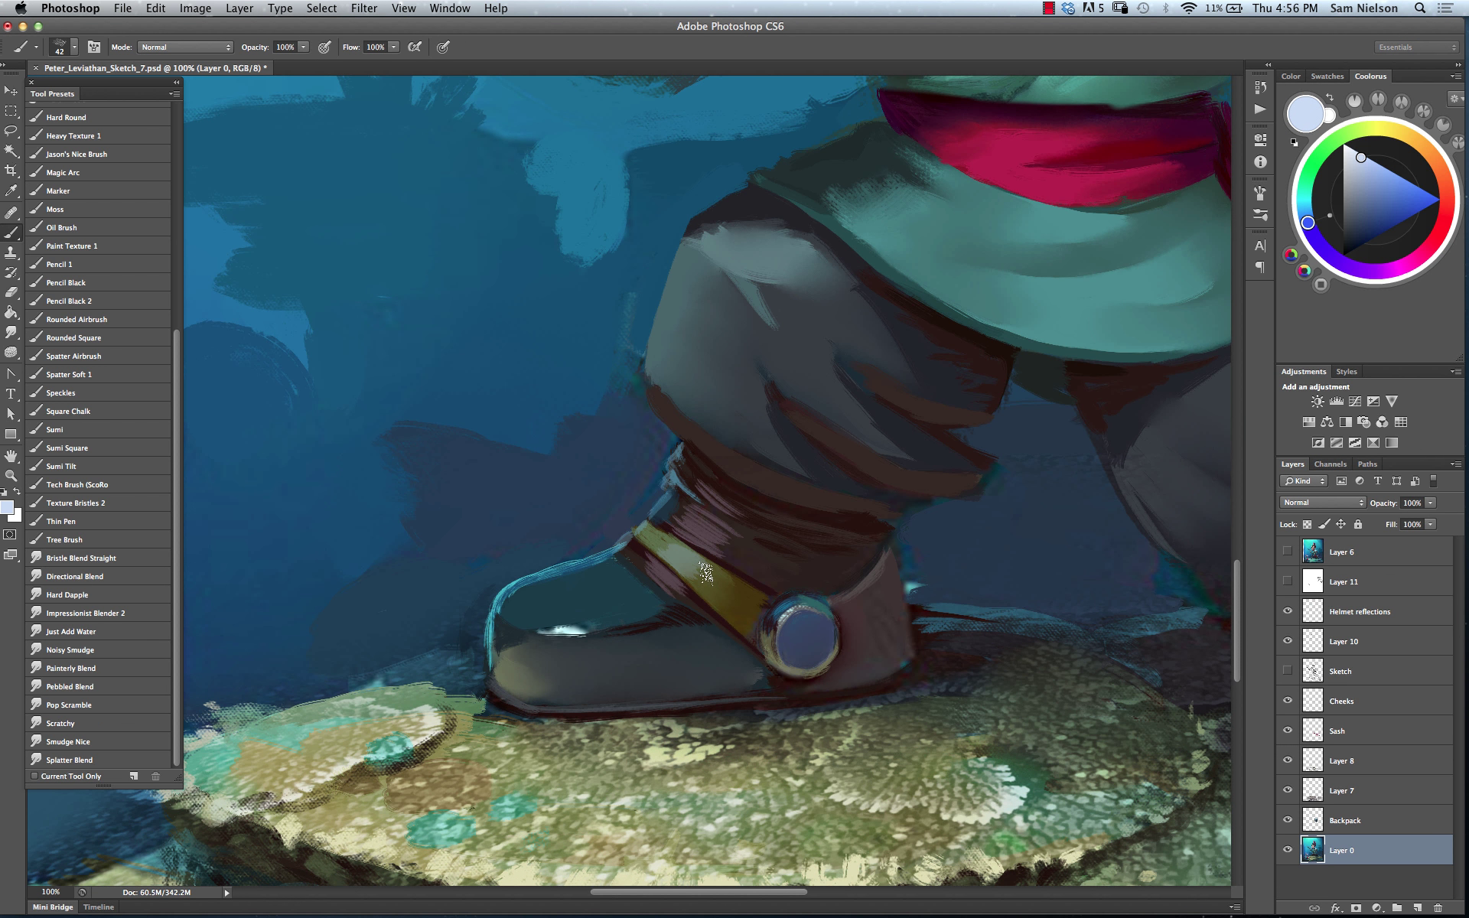
left_click(688, 570, "alt")
Brush a saturated cyan glow over the top of the toe's white highlight at brush size 28, softening its edge with sampled dark teal
left_click(568, 627, "alt")
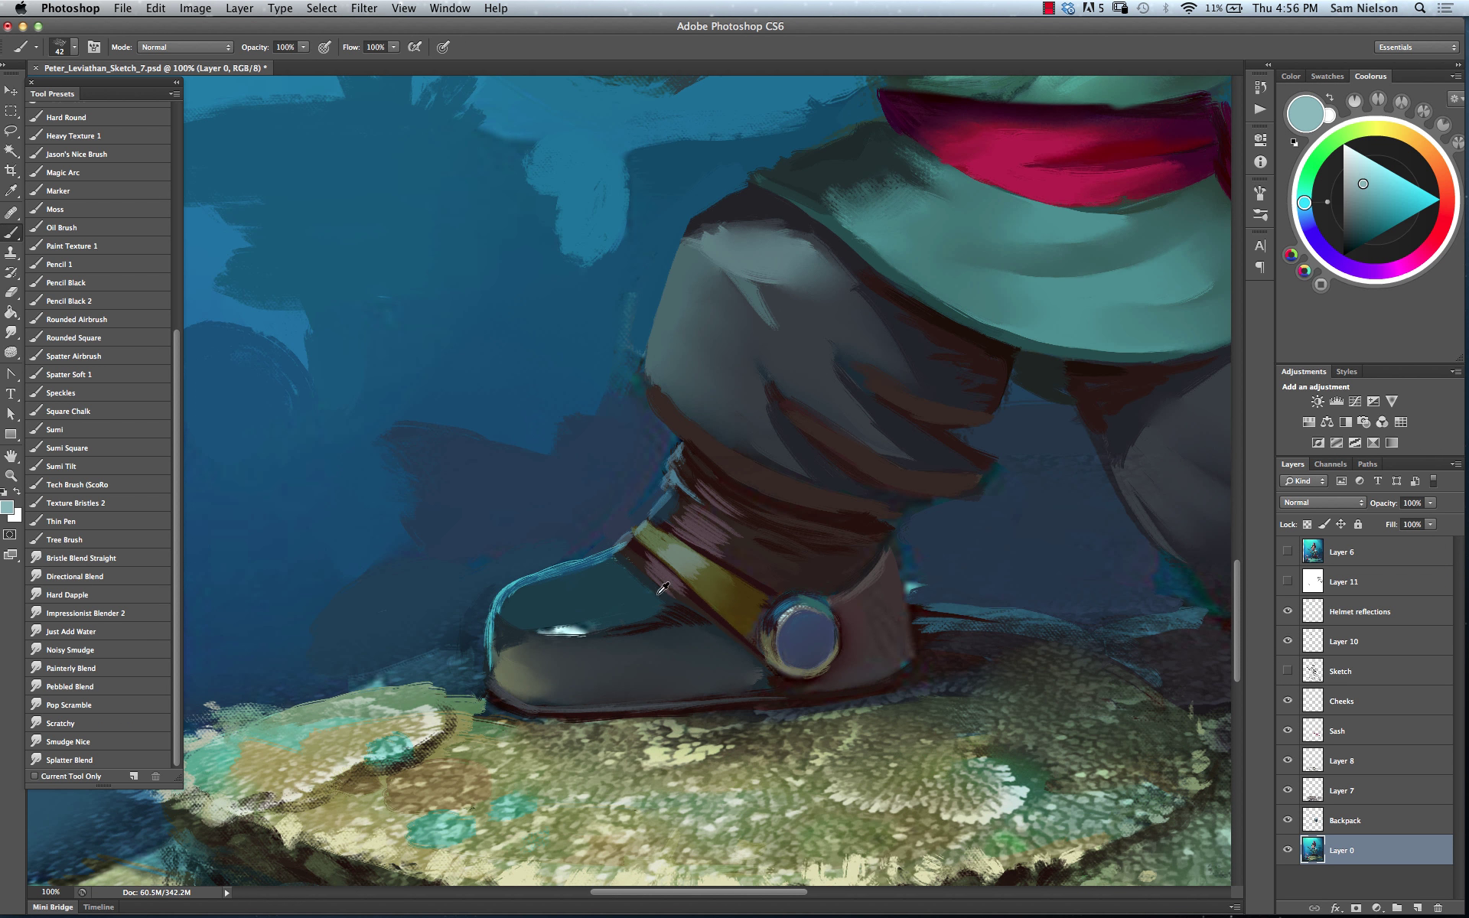
left_click(1393, 185)
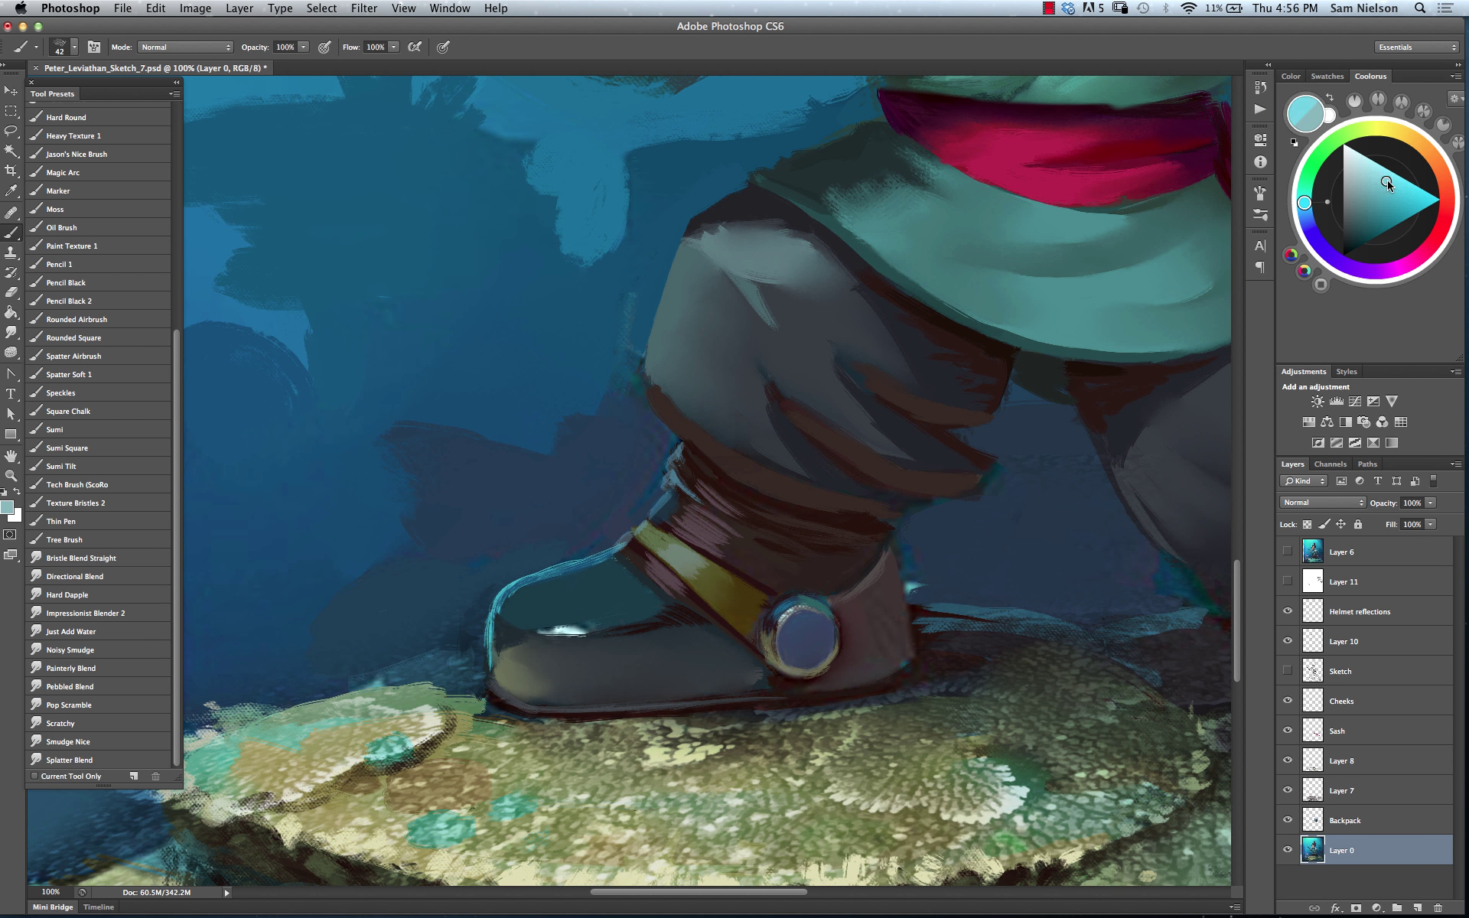
left_click(1306, 214)
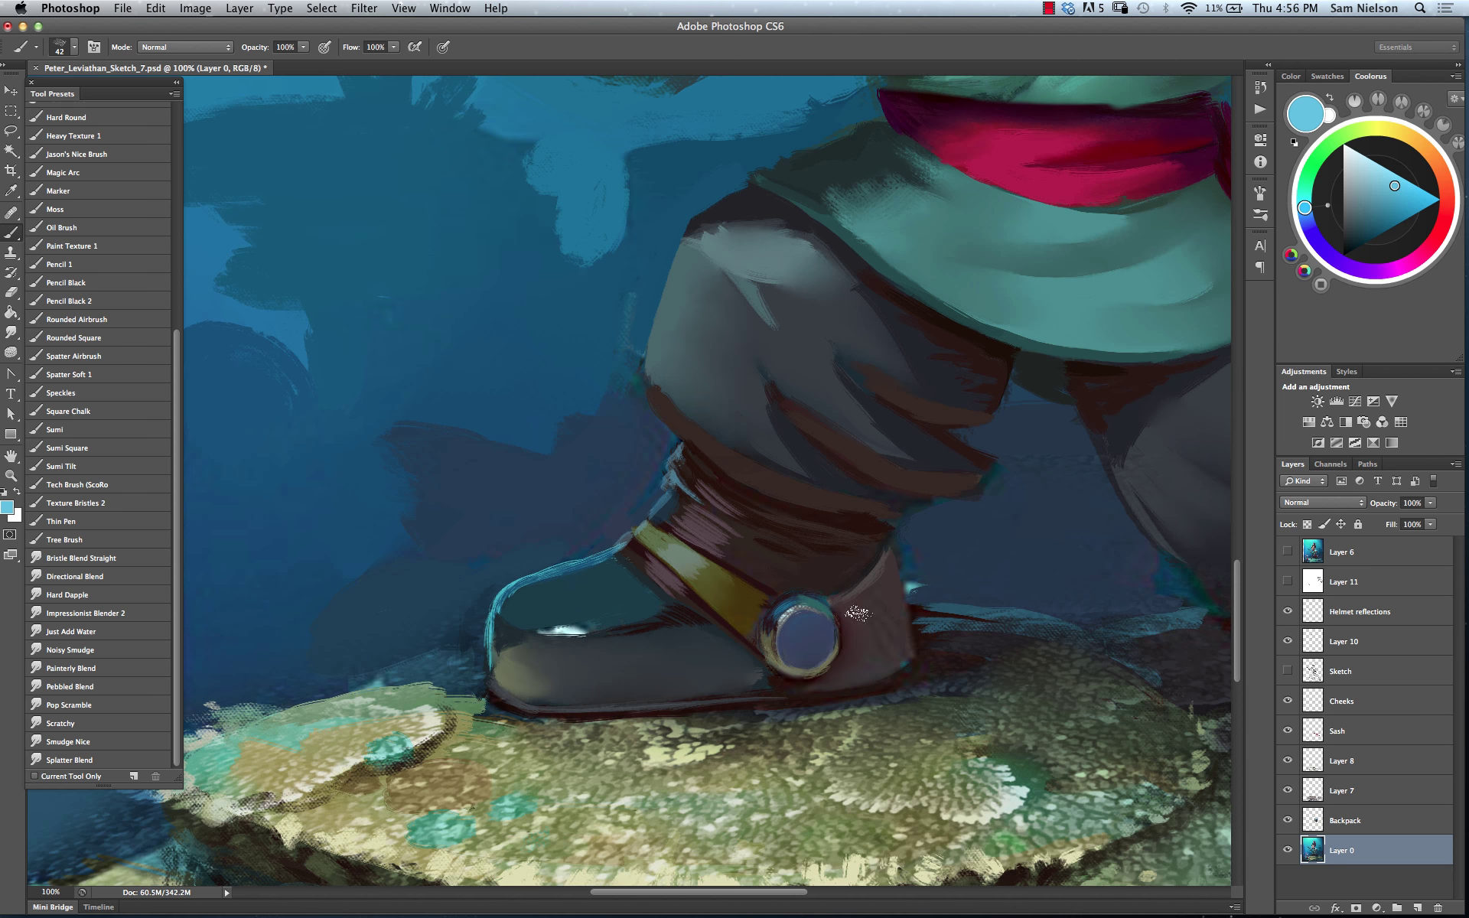
key("super+equal")
key("super+equal")
key("super+equal")
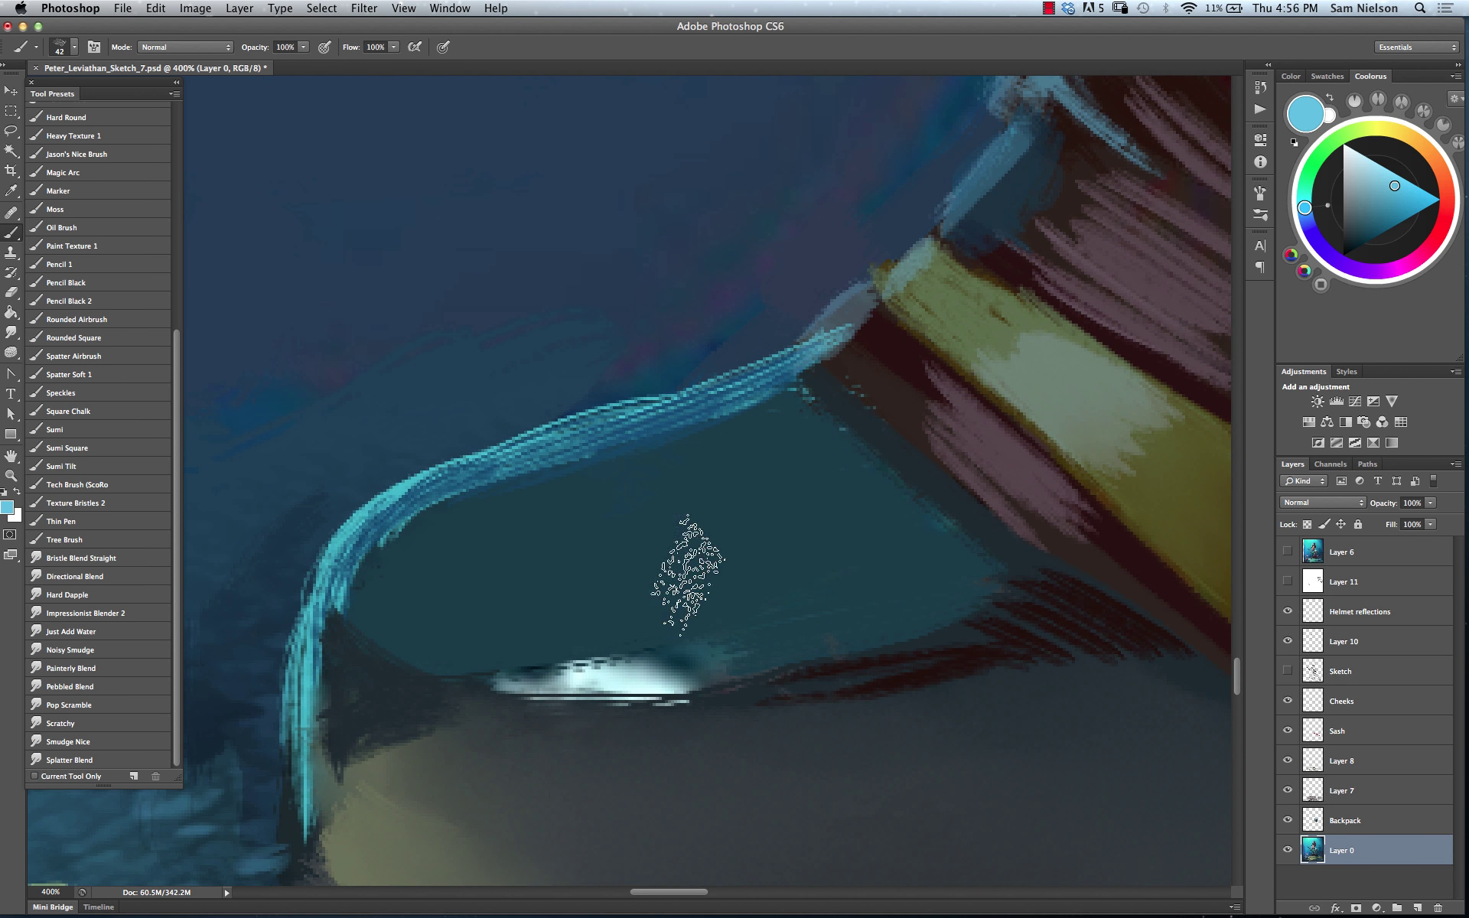
mouse_move(587, 648)
left_mouse_down()
mouse_move(490, 672)
mouse_move(617, 653)
mouse_move(659, 672)
mouse_move(684, 639)
mouse_move(669, 677)
mouse_move(503, 682)
mouse_move(518, 668)
mouse_move(664, 673)
left_mouse_up()
left_click(1414, 198)
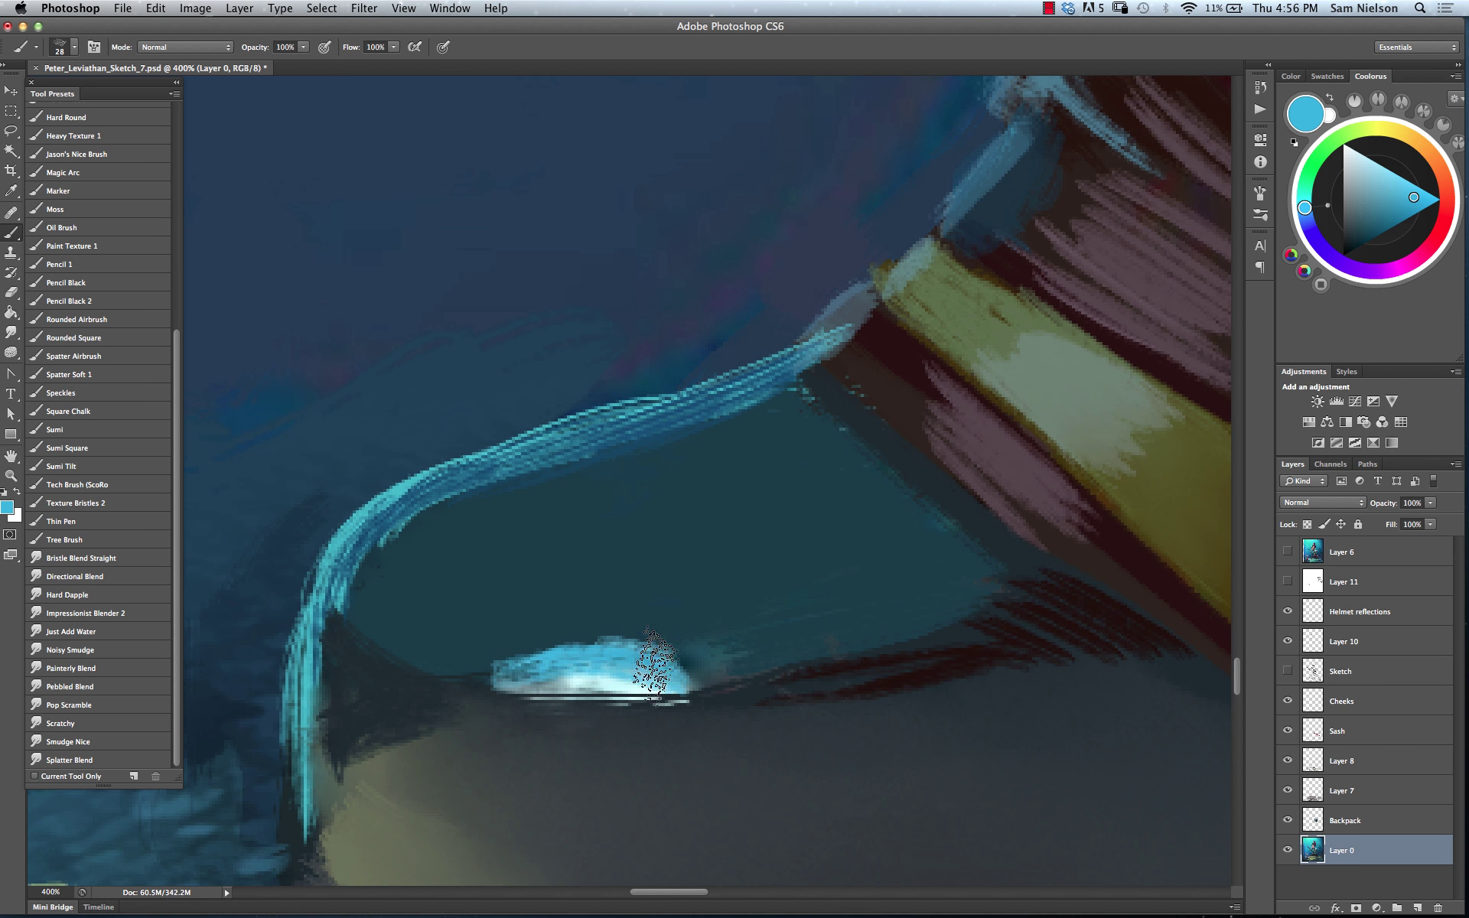
left_click(571, 616, "alt")
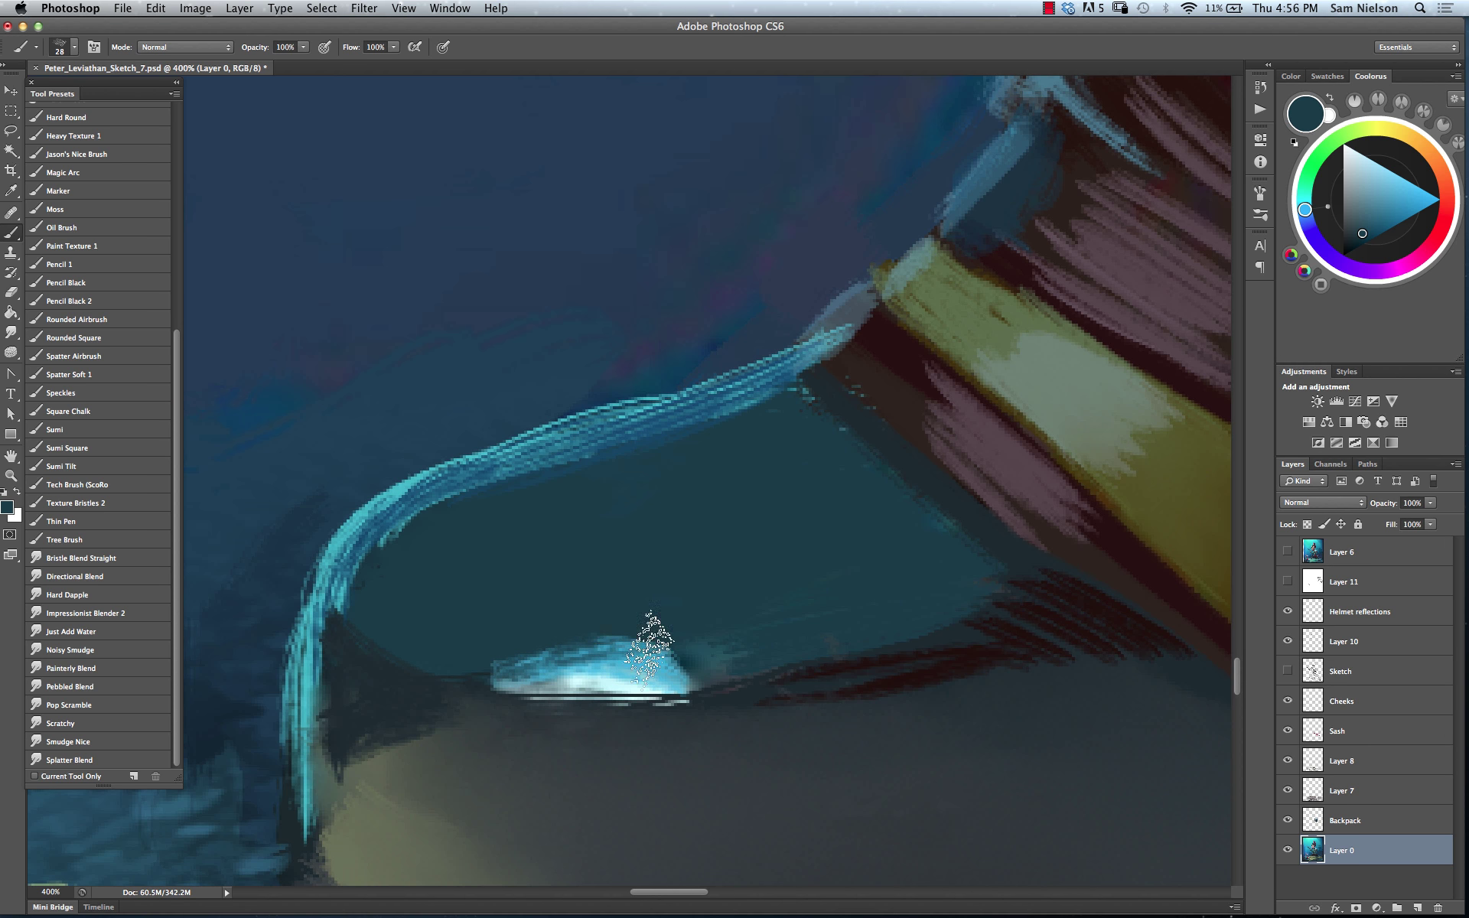
left_click(1399, 224)
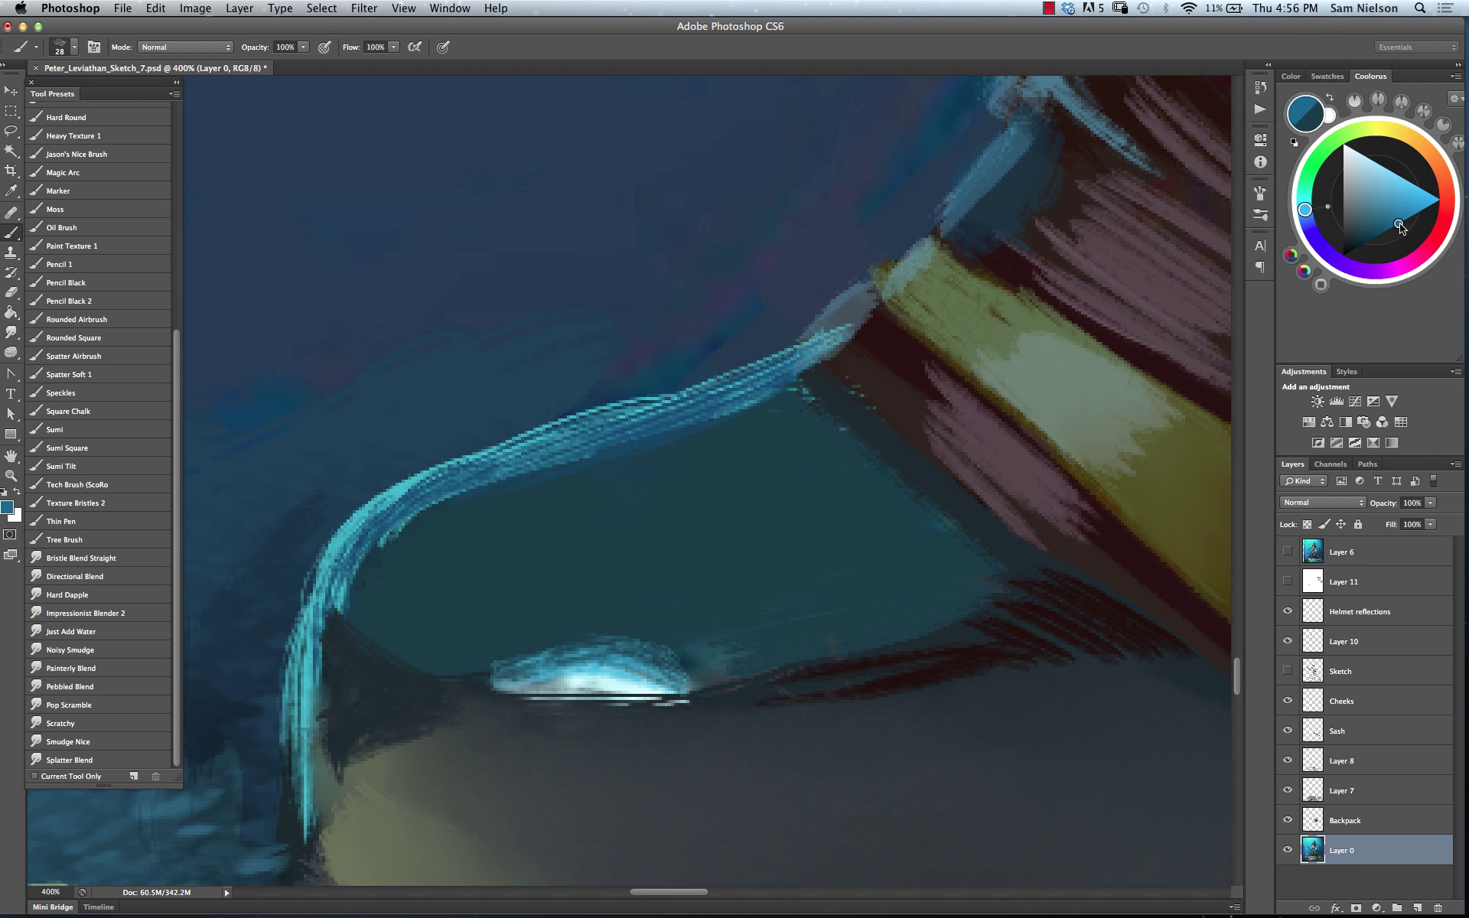
Paint a deep violet-blue edge beneath the toe highlight, soften it with lighter violet, and brighten the highlight's core with white
left_click(1315, 236)
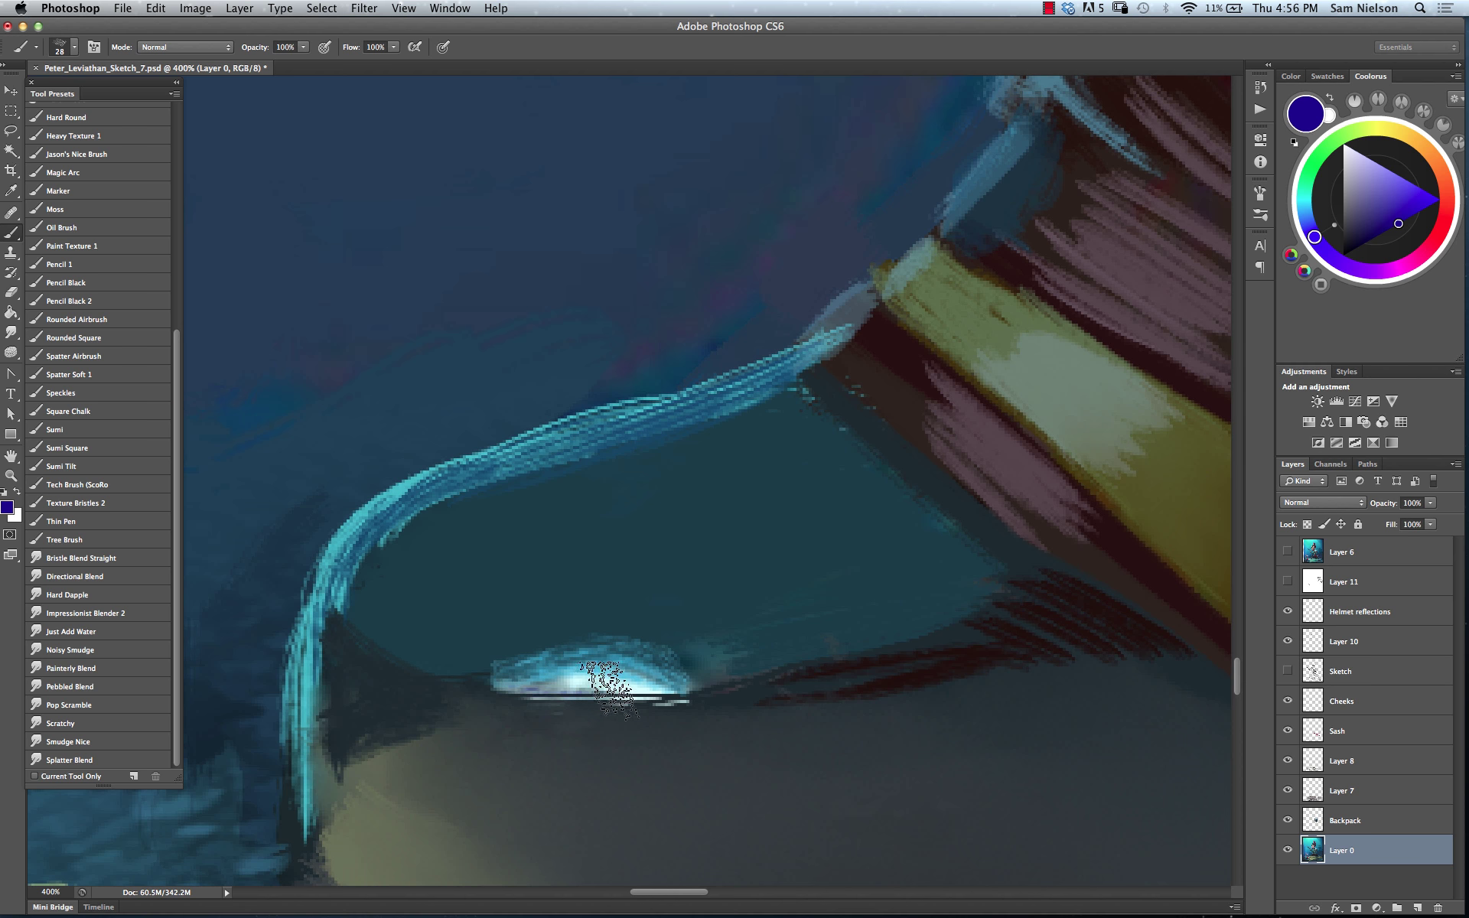
left_click_drag(505, 697, 685, 698)
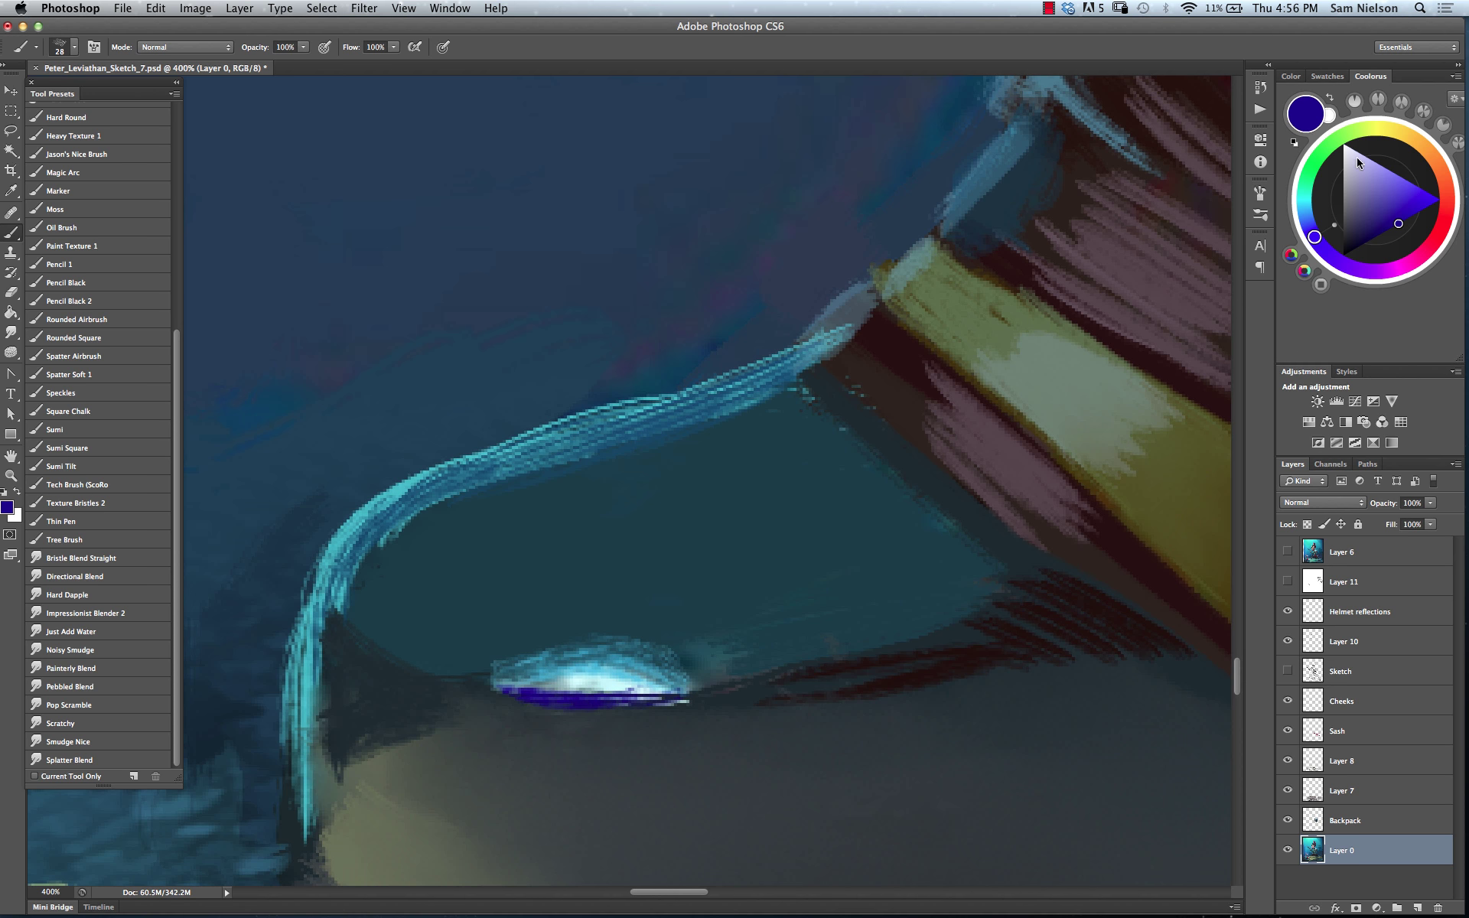
left_click(1378, 201)
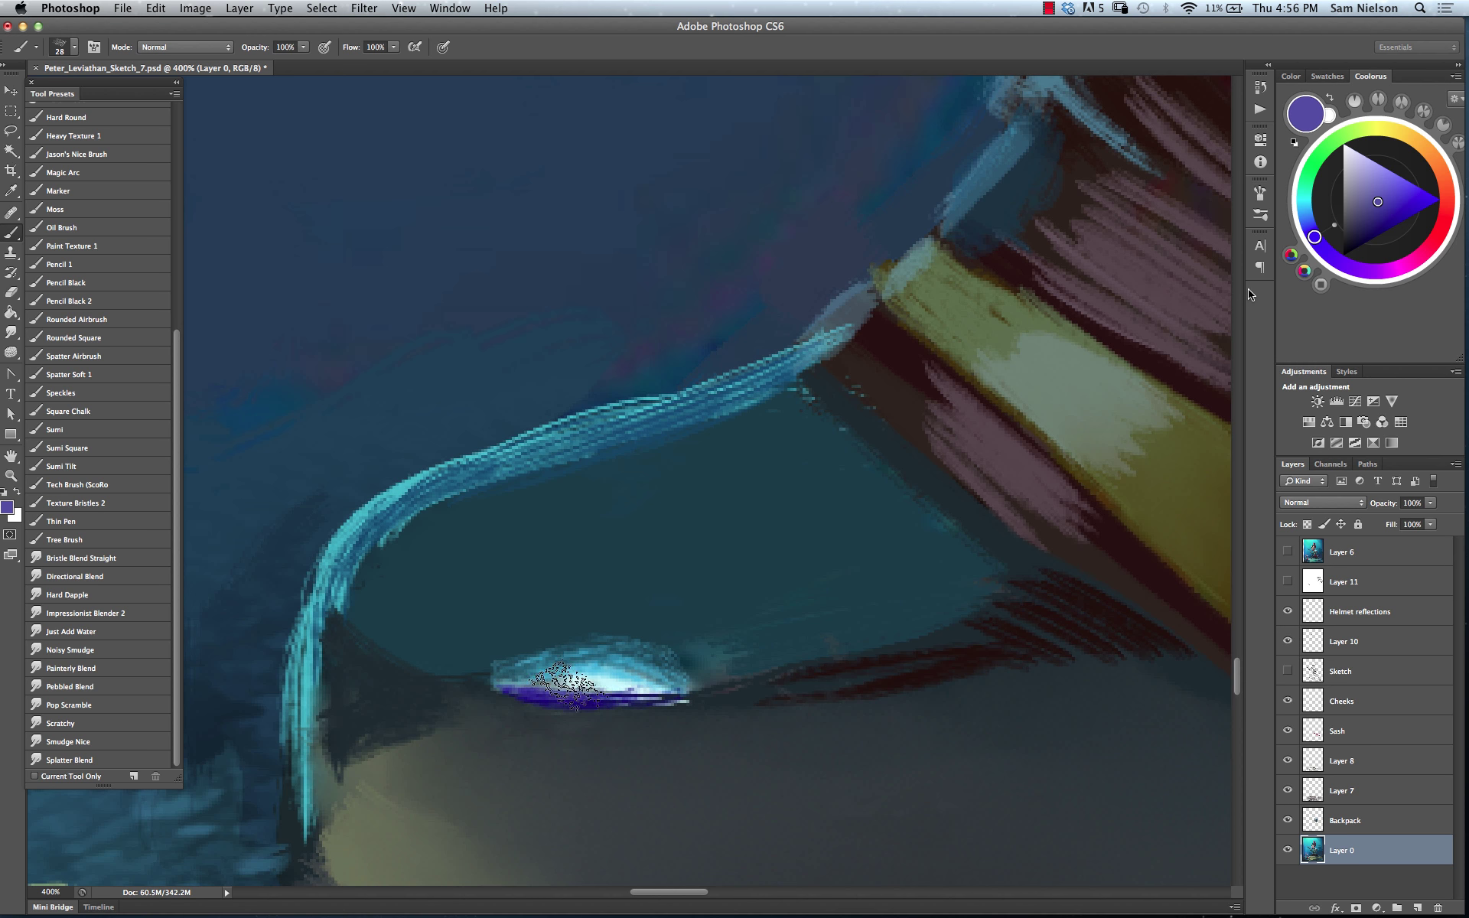
left_click(1352, 148)
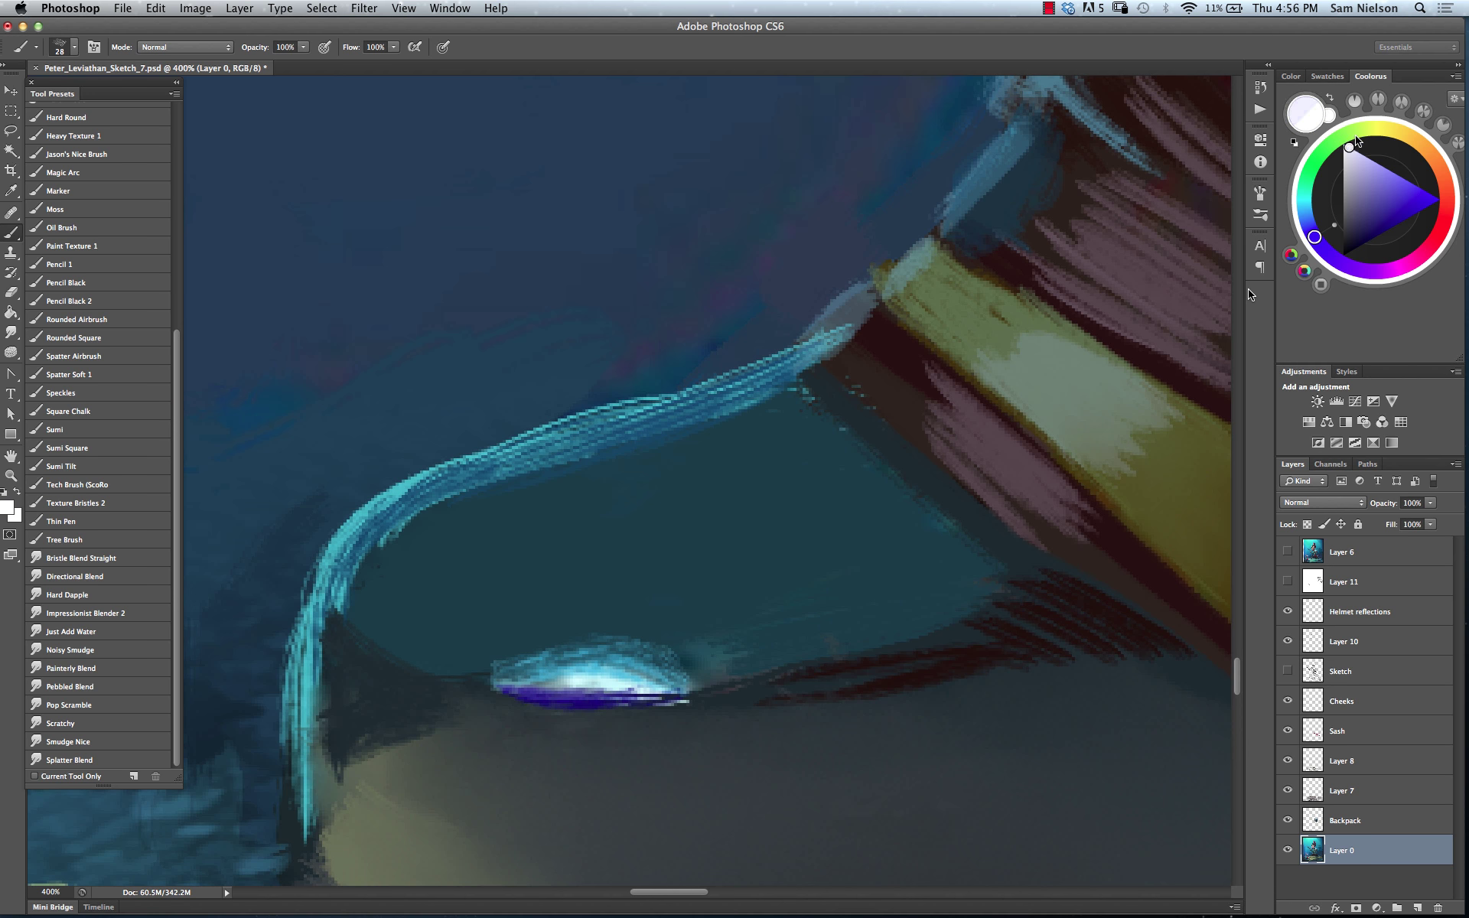
mouse_move(566, 684)
left_mouse_down()
mouse_move(648, 687)
mouse_move(580, 693)
left_mouse_up()
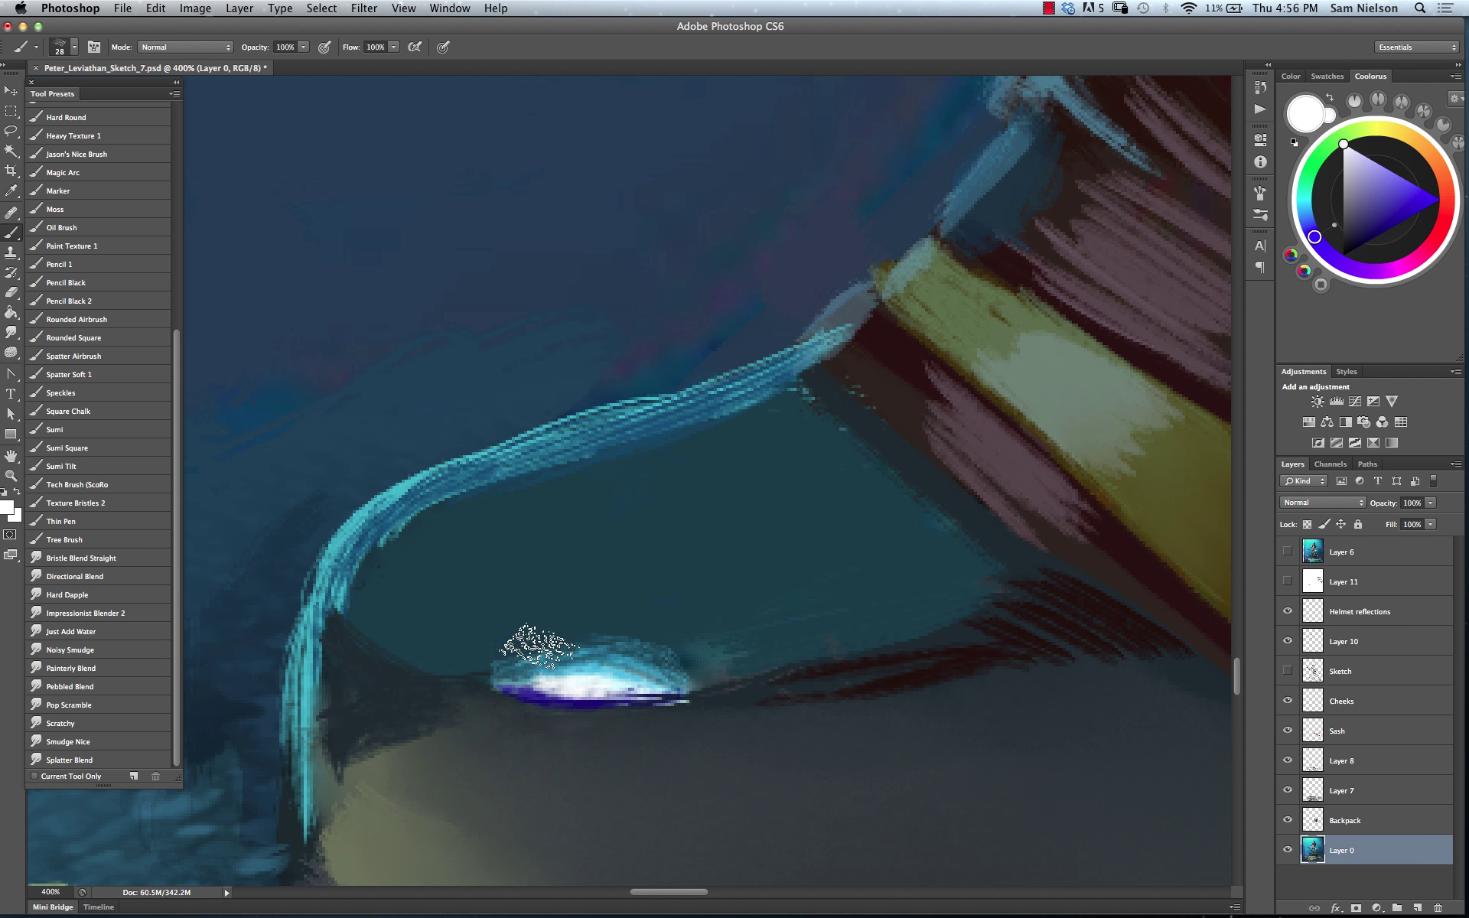
key("super+plus")
key("super+minus")
key("super+minus")
key("super+minus")
key("super+minus")
key("super+minus")
key("super+minus")
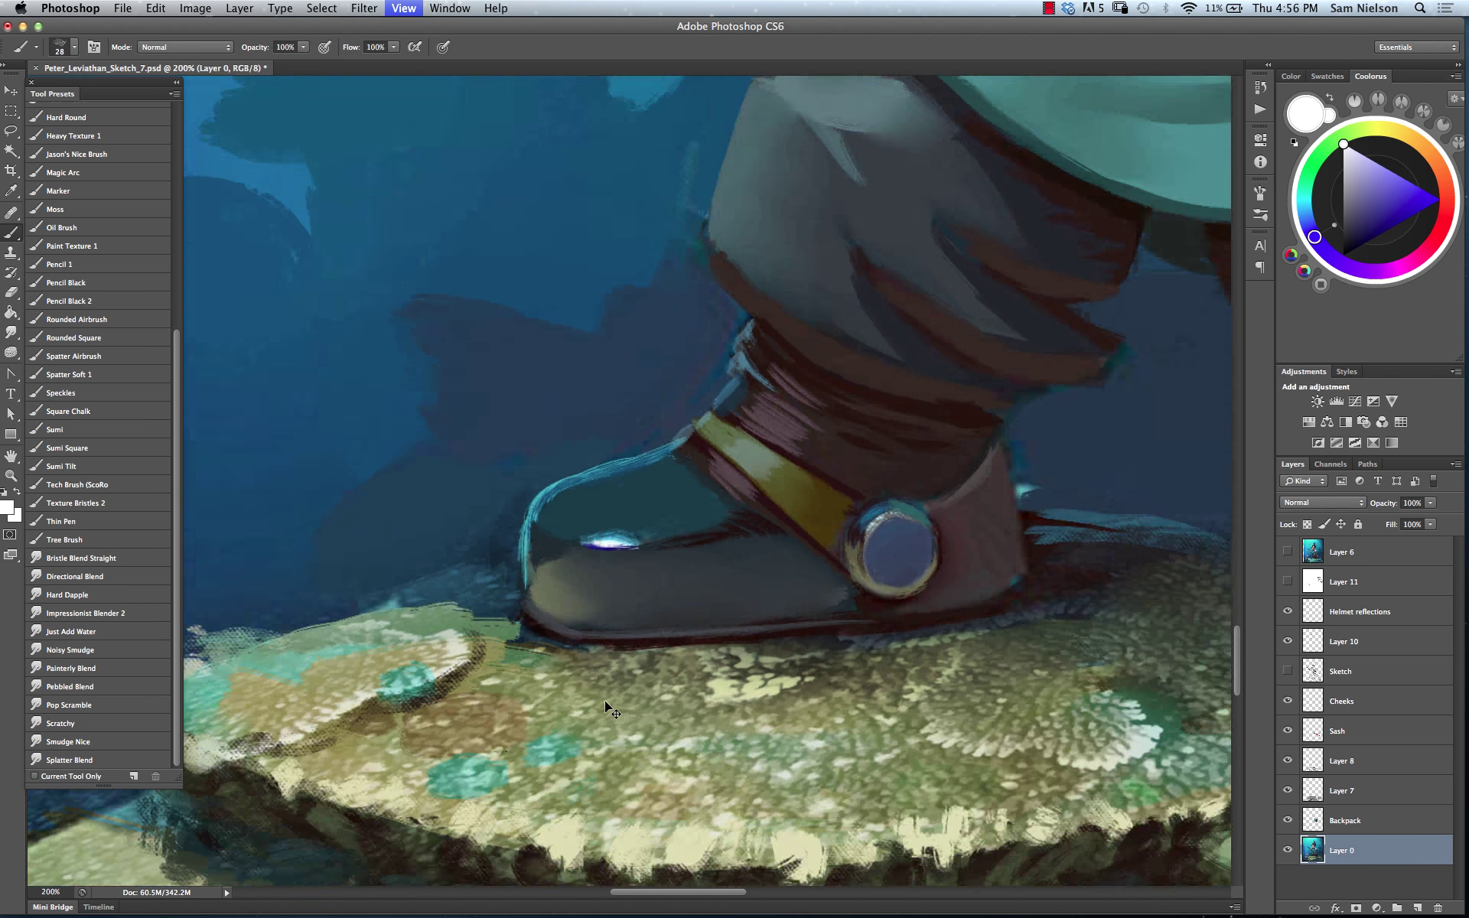
Check the boots against the whole painting and return to a close view of the lower leg
key("super+minus")
key("super+minus")
key("super+minus")
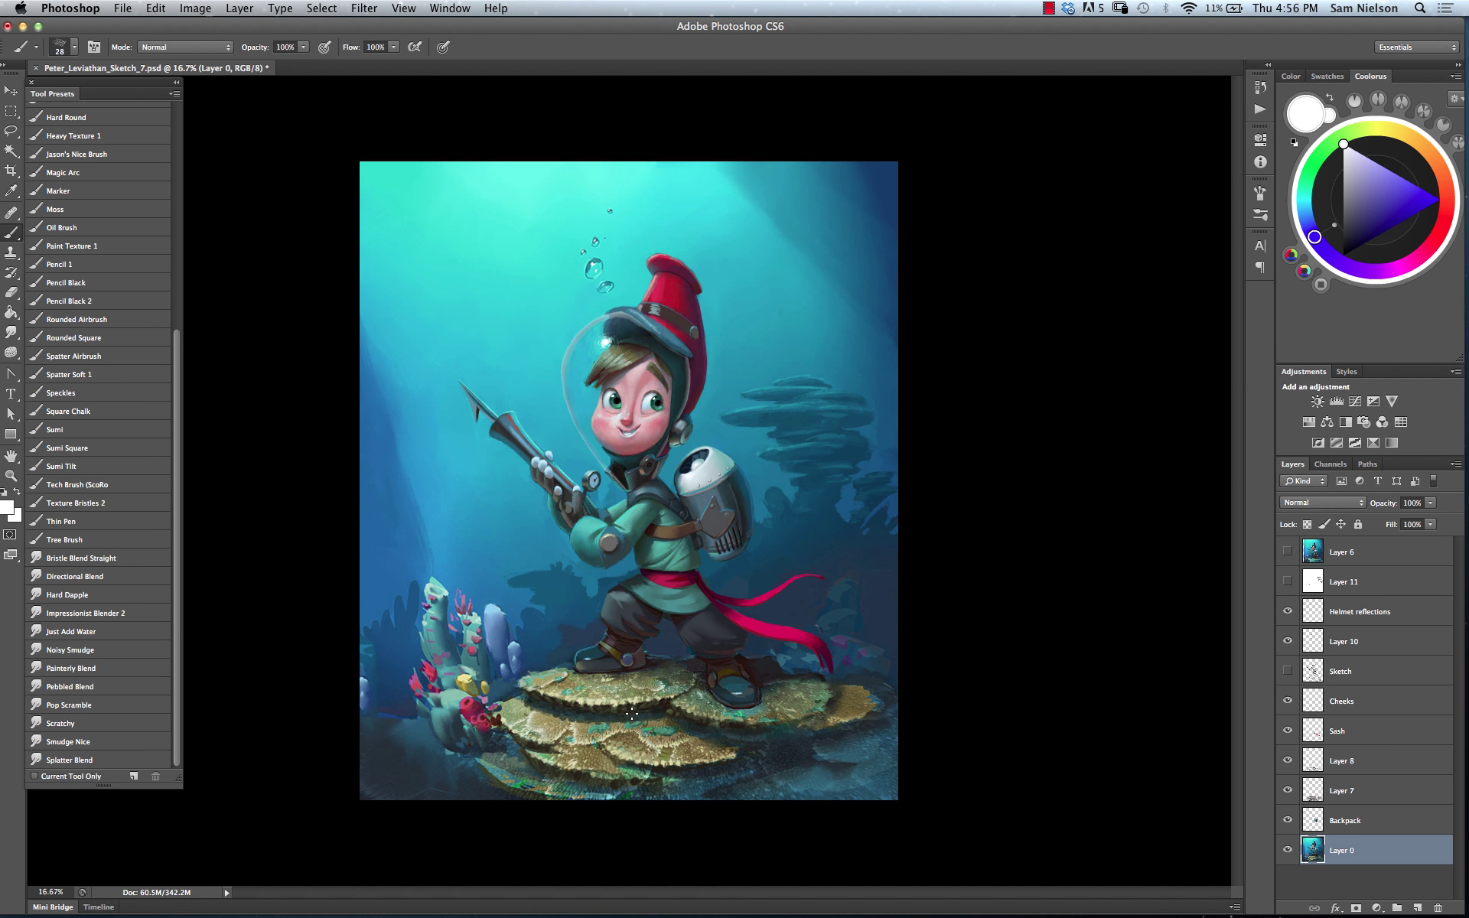
key("super+plus")
key("super+plus")
key("super+plus")
key("super+plus")
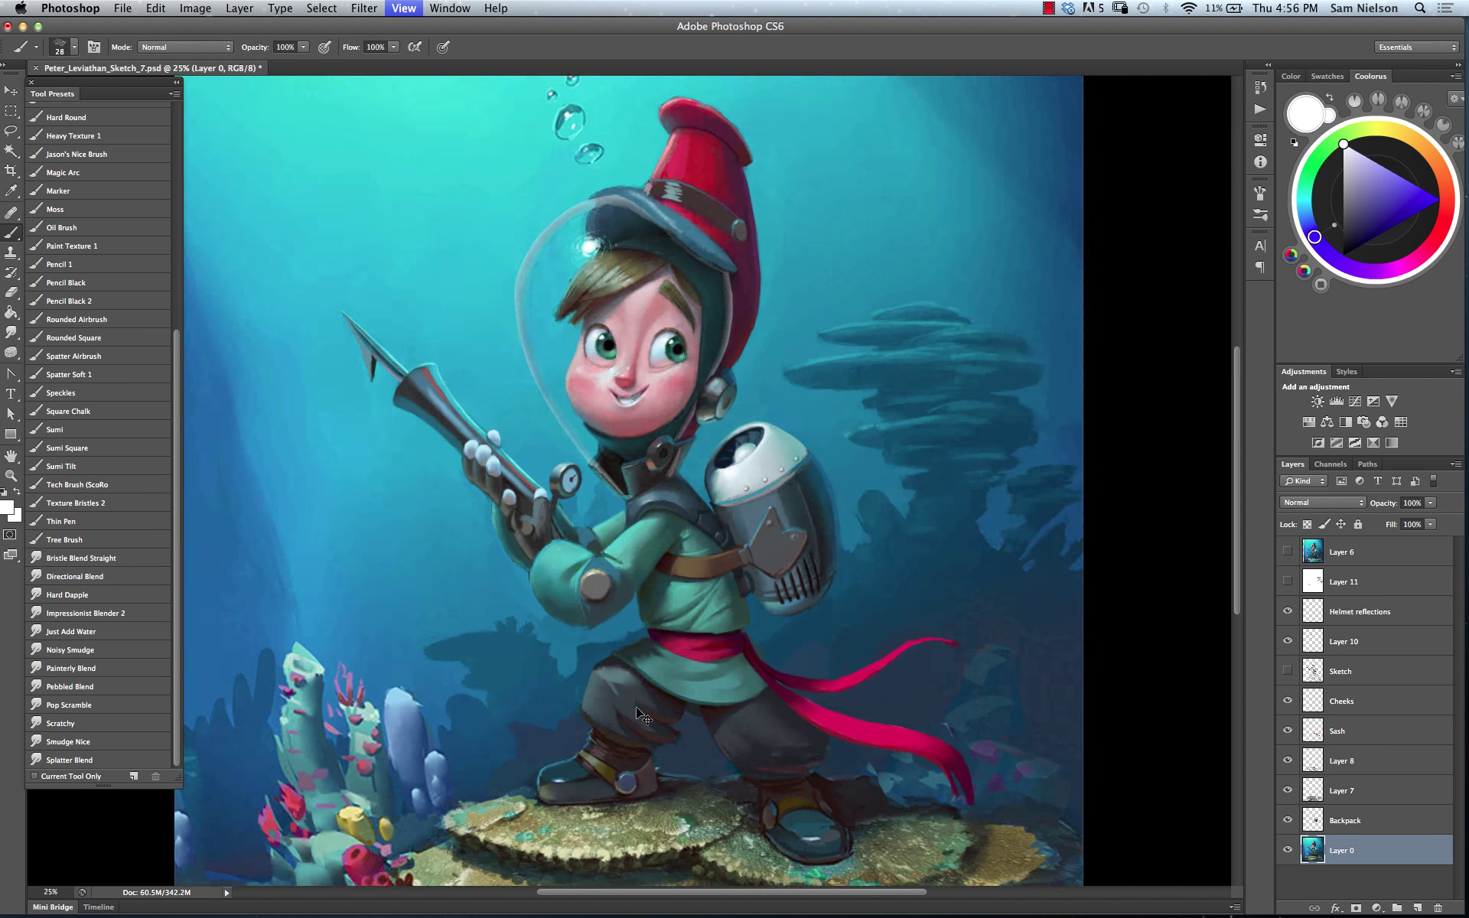
key("super+plus")
key("super+plus")
scroll(597, 669, "down", 15)
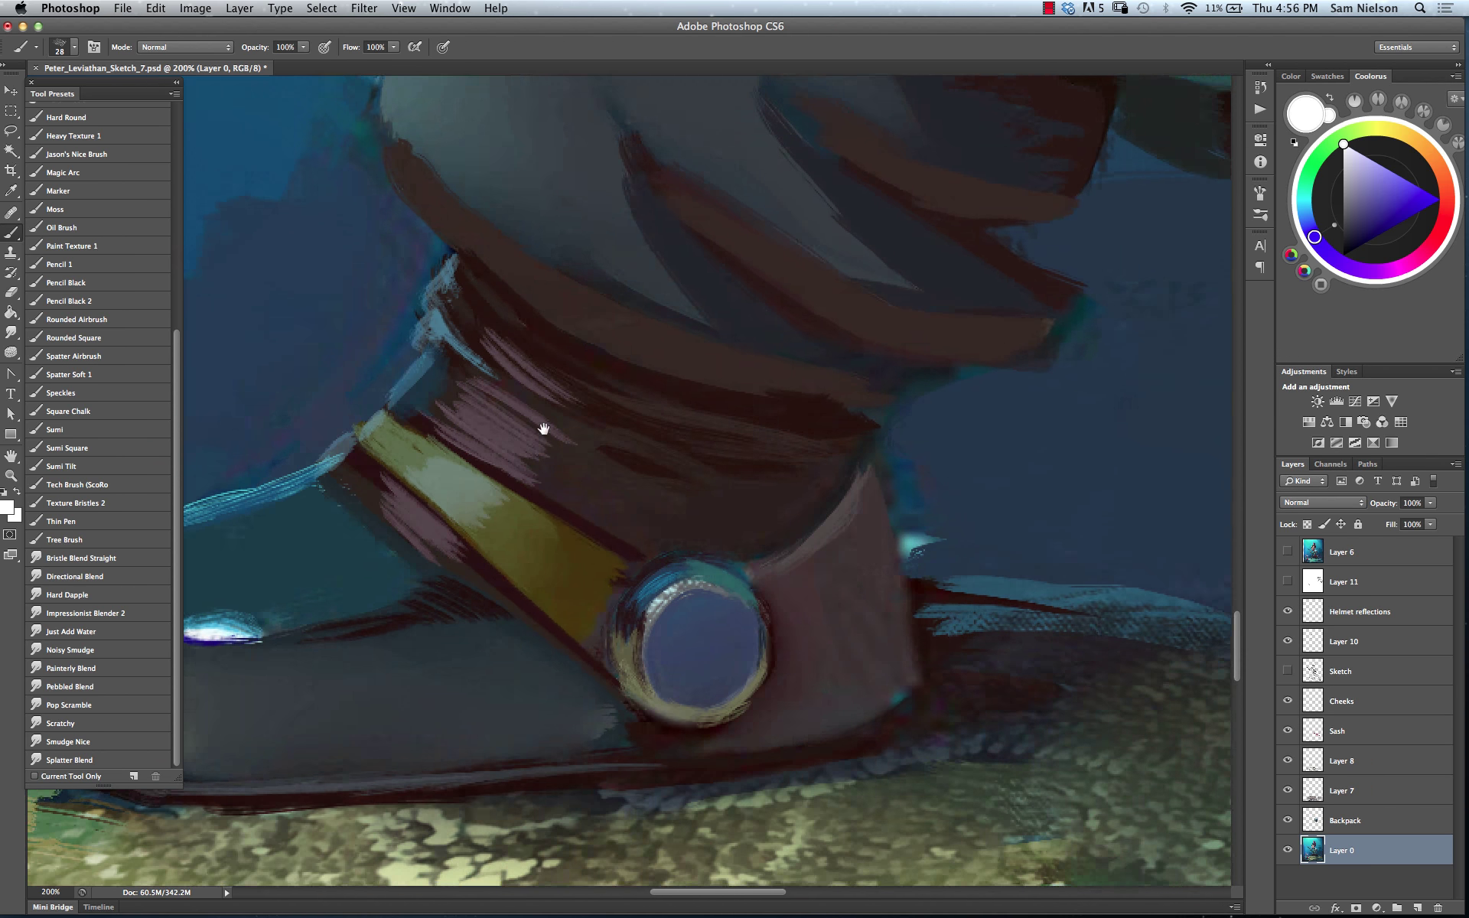
Refine the boot's sole edge around the toe with sampled dark maroon, bluish gray and dark brownish gray
left_click_drag(544, 429, 815, 321)
key("r")
left_click_drag(766, 563, 402, 589)
key("b")
left_click(465, 291, "alt")
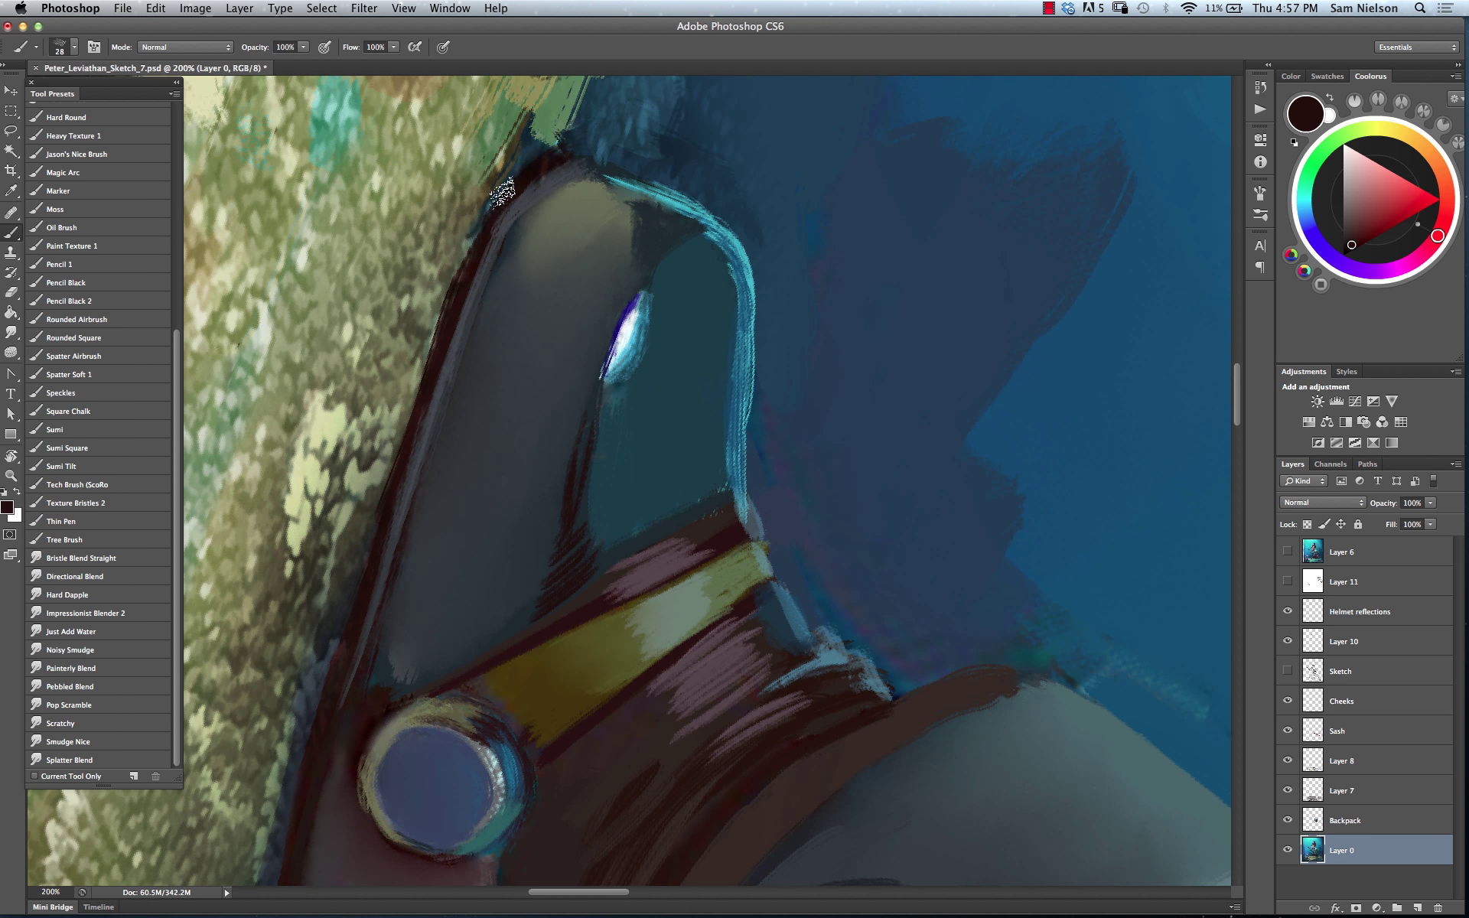
left_click(452, 353, "alt")
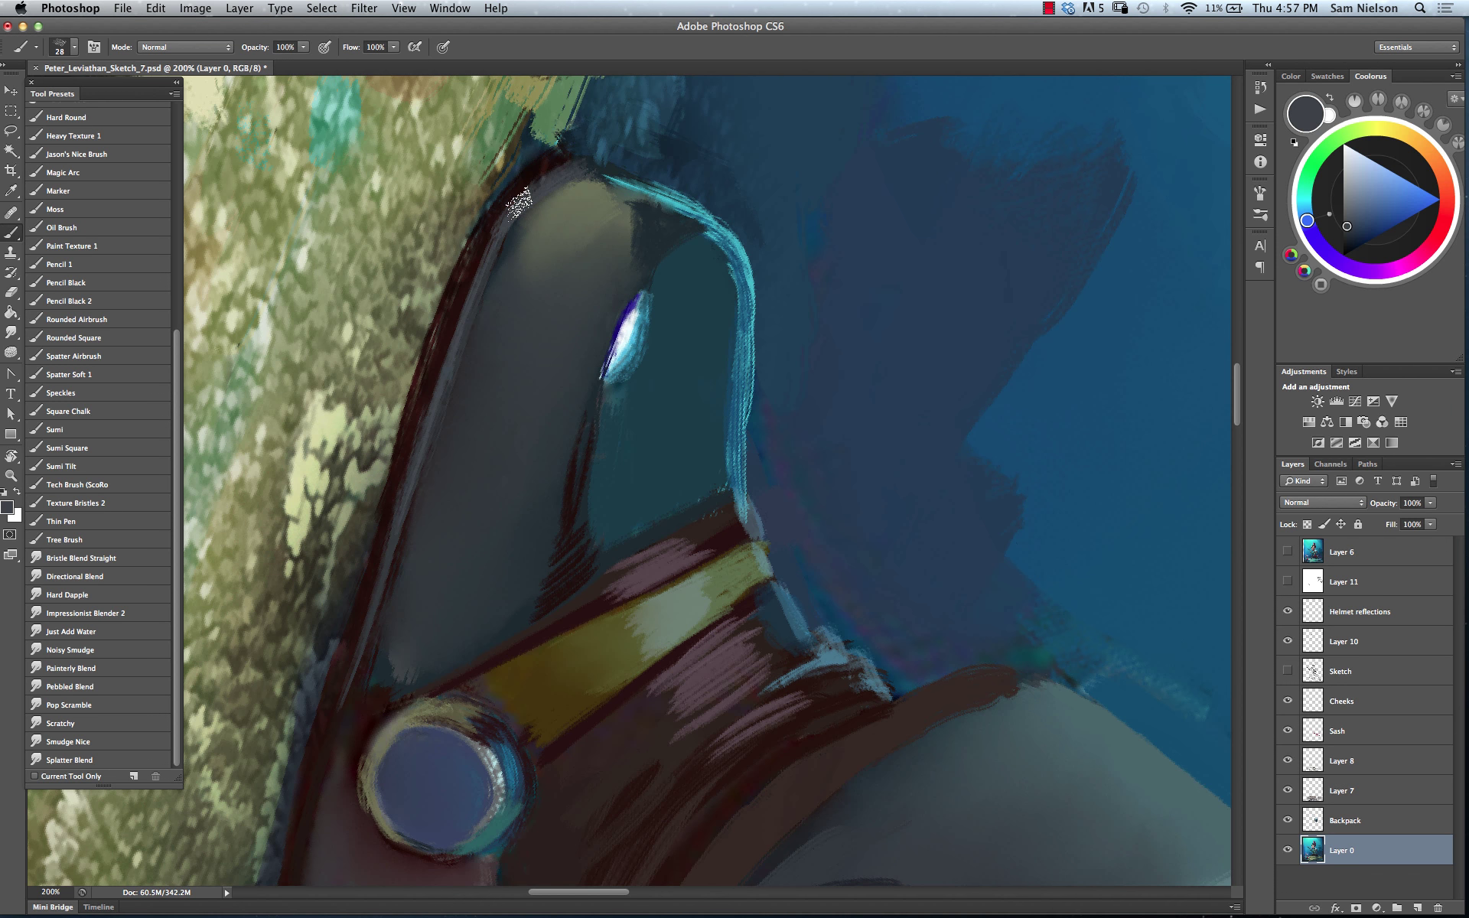
left_click(407, 515, "alt")
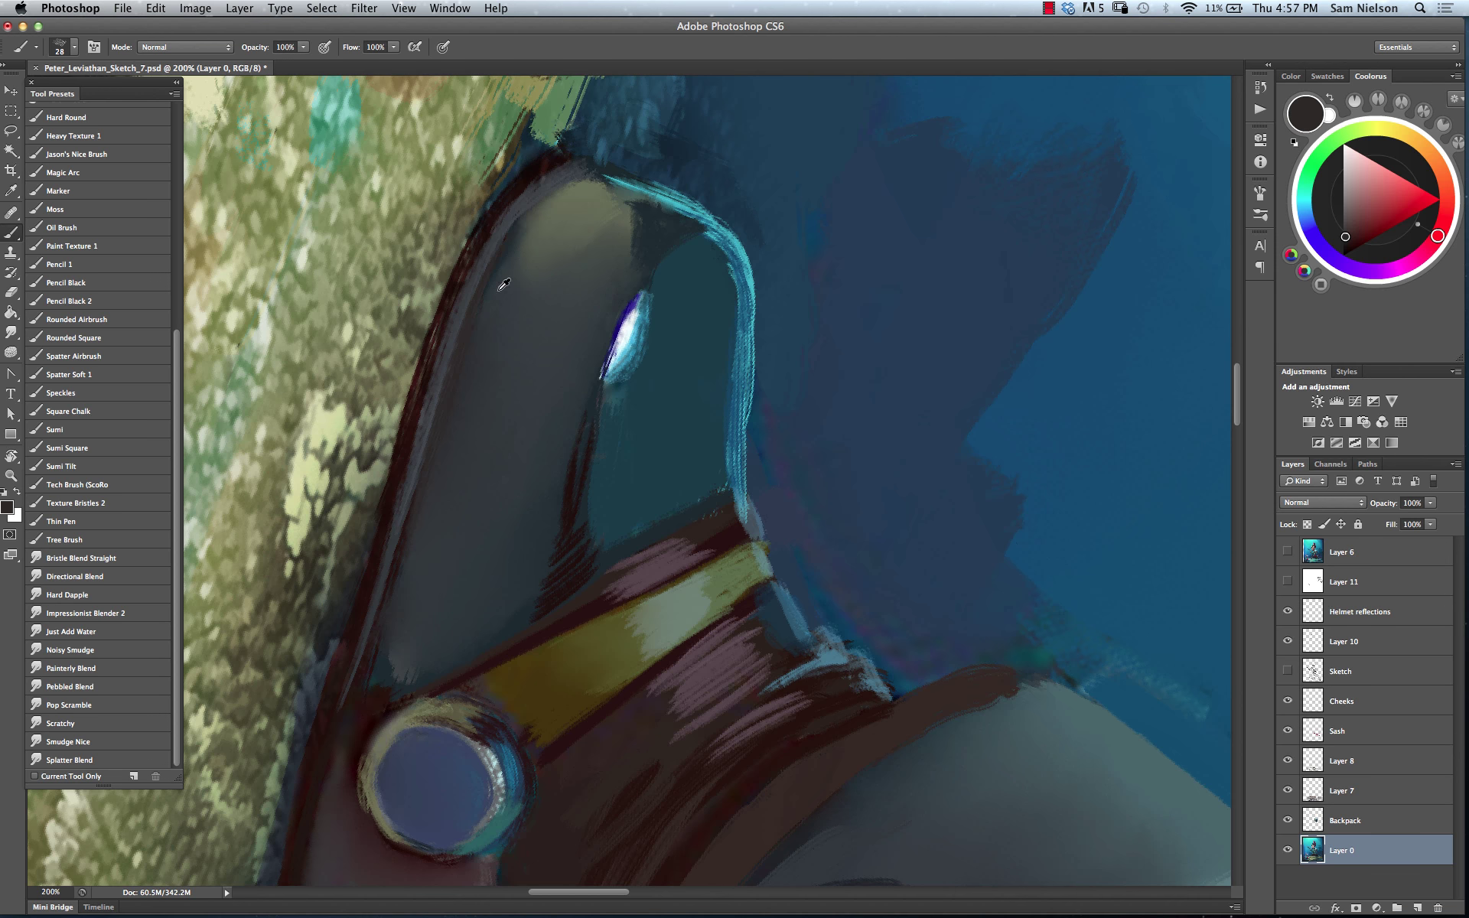
Hatch dark gray strokes over the toe's olive reflection and touch up the coral beside the sole with sampled dark olive
key("r")
mouse_move(483, 301)
left_mouse_down()
mouse_move(535, 495)
mouse_move(673, 561)
mouse_move(876, 426)
mouse_move(872, 551)
left_mouse_up()
key("b")
left_click(599, 395, "alt")
mouse_move(615, 341)
left_mouse_down()
mouse_move(630, 394)
mouse_move(638, 337)
mouse_move(658, 408)
left_mouse_up()
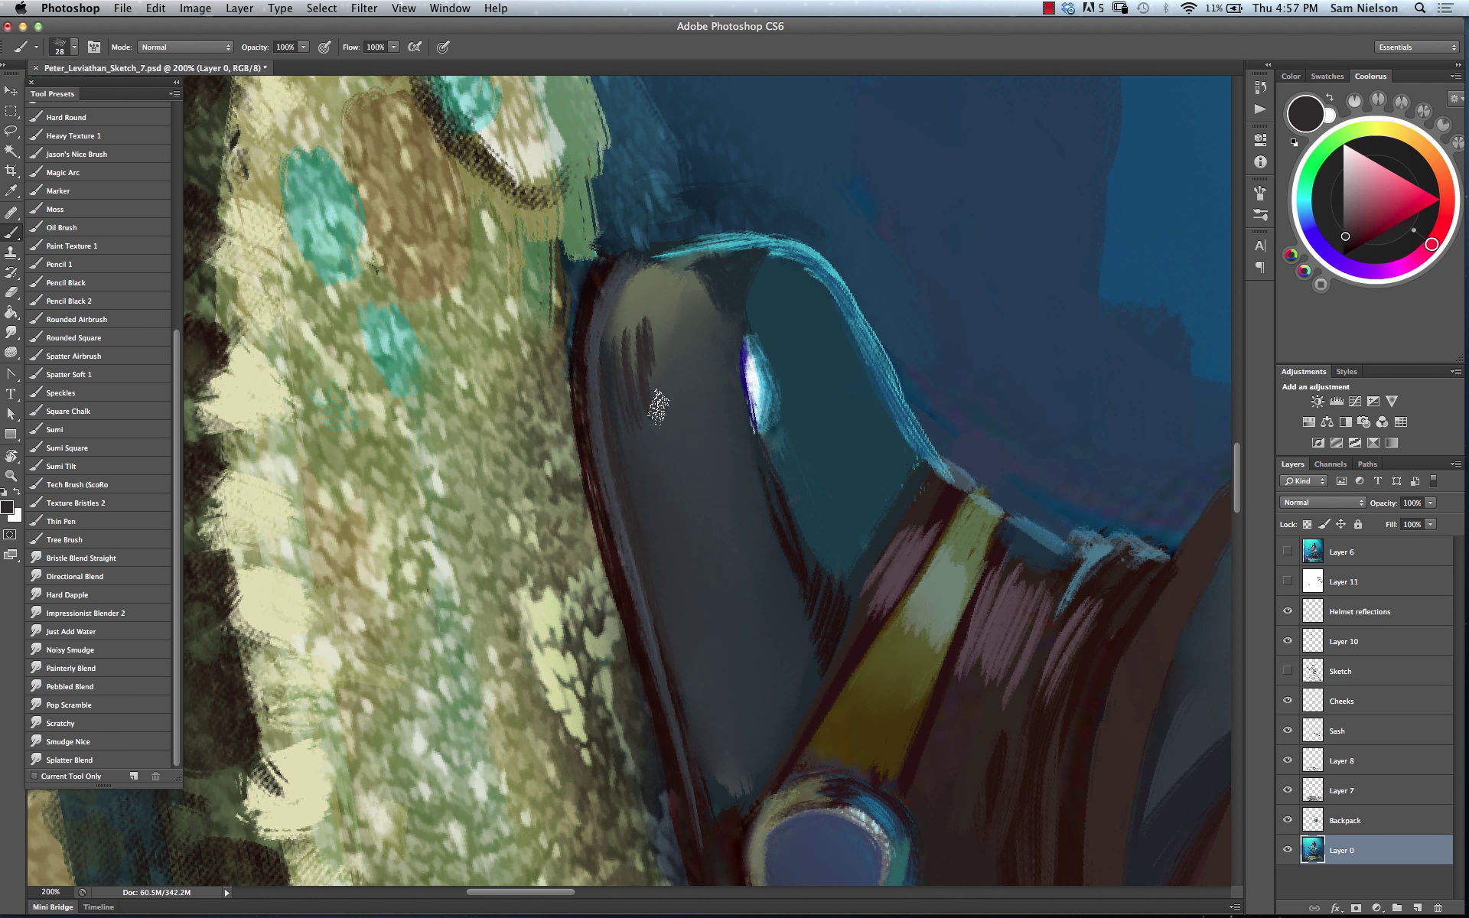
left_click_drag(660, 325, 665, 417)
mouse_move(675, 313)
left_mouse_down()
mouse_move(681, 406)
mouse_move(693, 401)
left_mouse_up()
left_click_drag(708, 325, 719, 394)
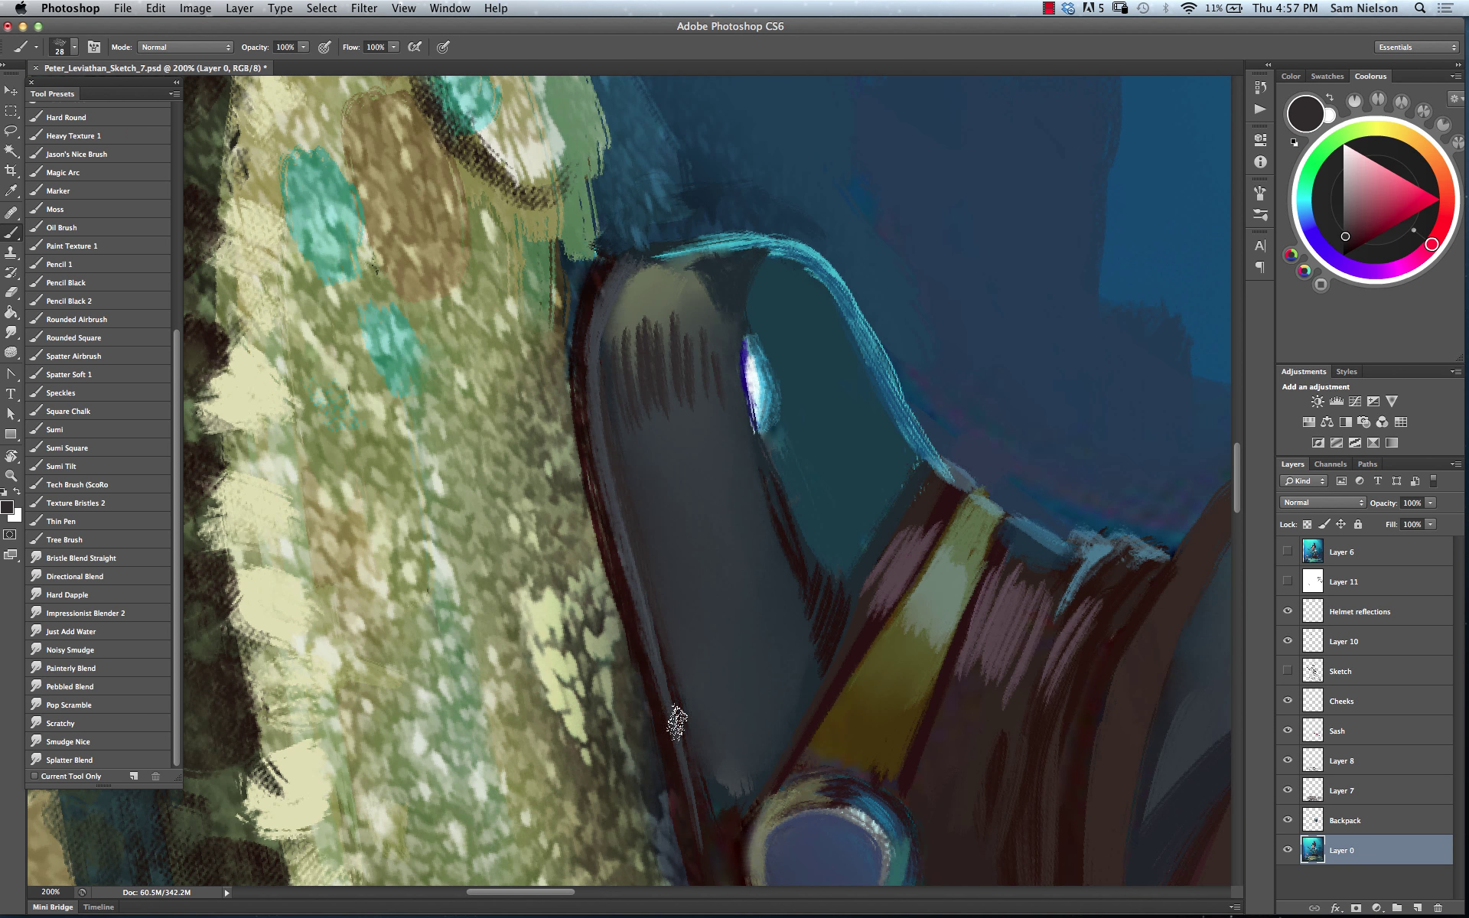
left_click(627, 680, "alt")
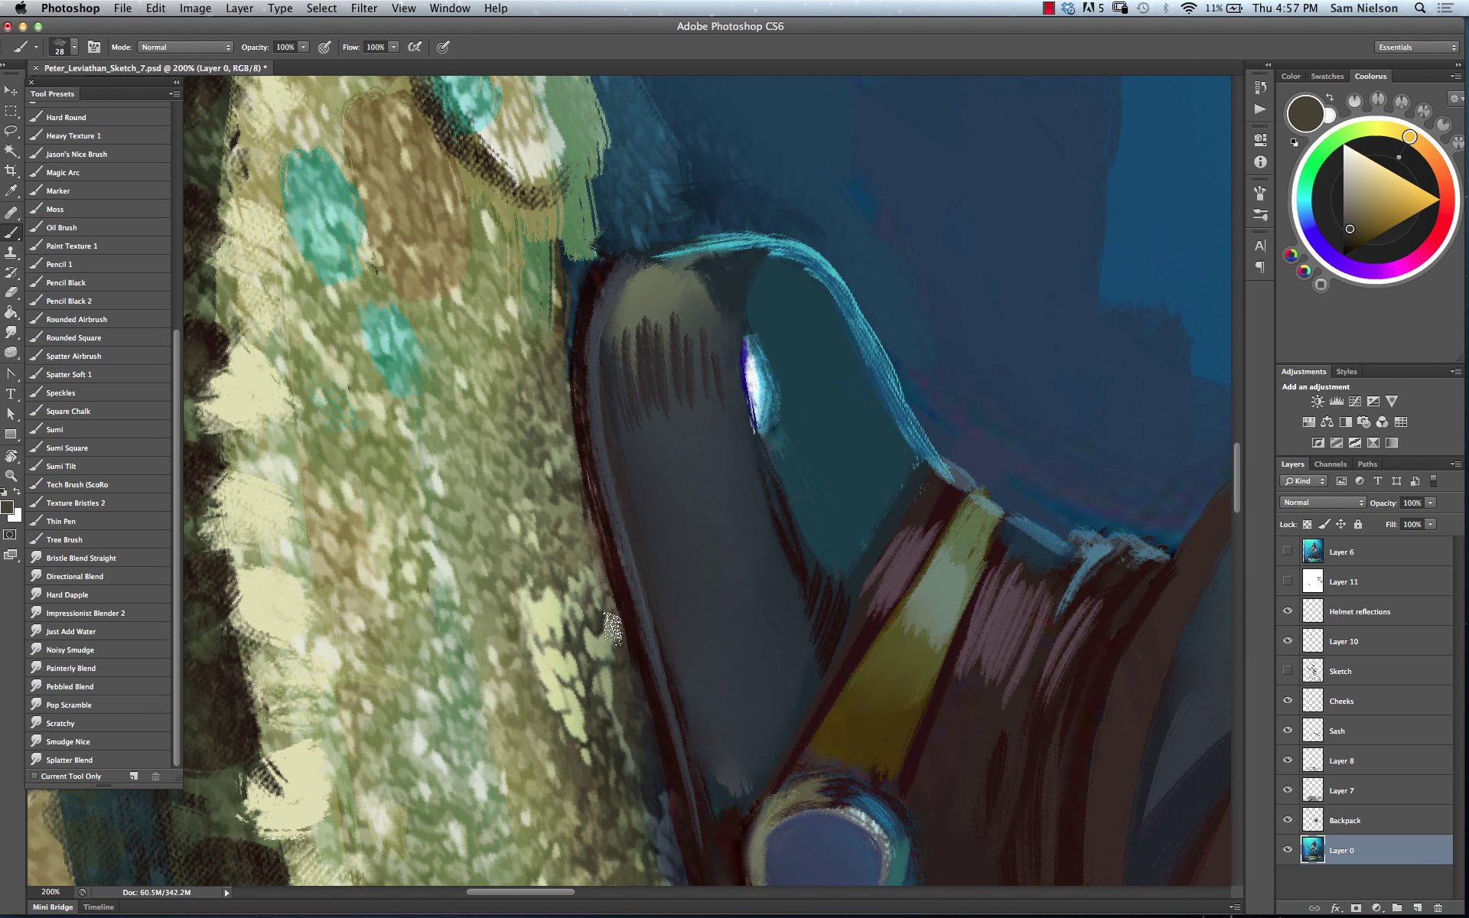
mouse_move(580, 509)
left_mouse_down()
mouse_move(565, 314)
mouse_move(585, 253)
mouse_move(571, 383)
mouse_move(606, 597)
left_mouse_up()
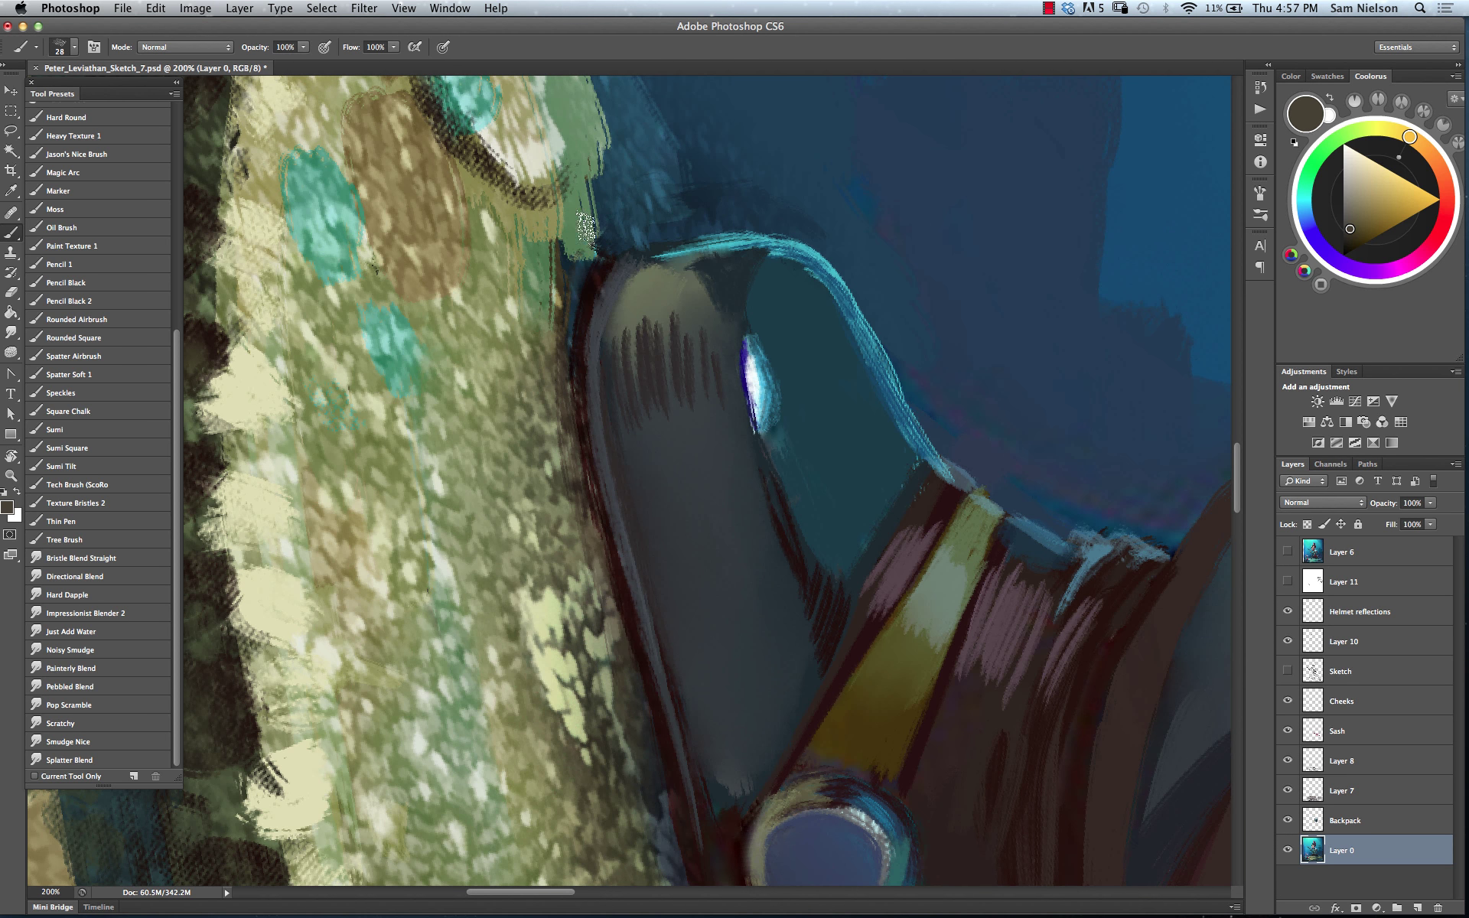
Paint a small dark maroon dent and thin crease marks across the boot's teal top and gray side
key("space")
left_click_drag(813, 482, 695, 358)
key("r")
mouse_move(865, 600)
left_mouse_down()
mouse_move(905, 364)
mouse_move(753, 244)
left_mouse_up()
key("space")
left_click_drag(767, 668, 1197, 832)
left_click(976, 610, "alt")
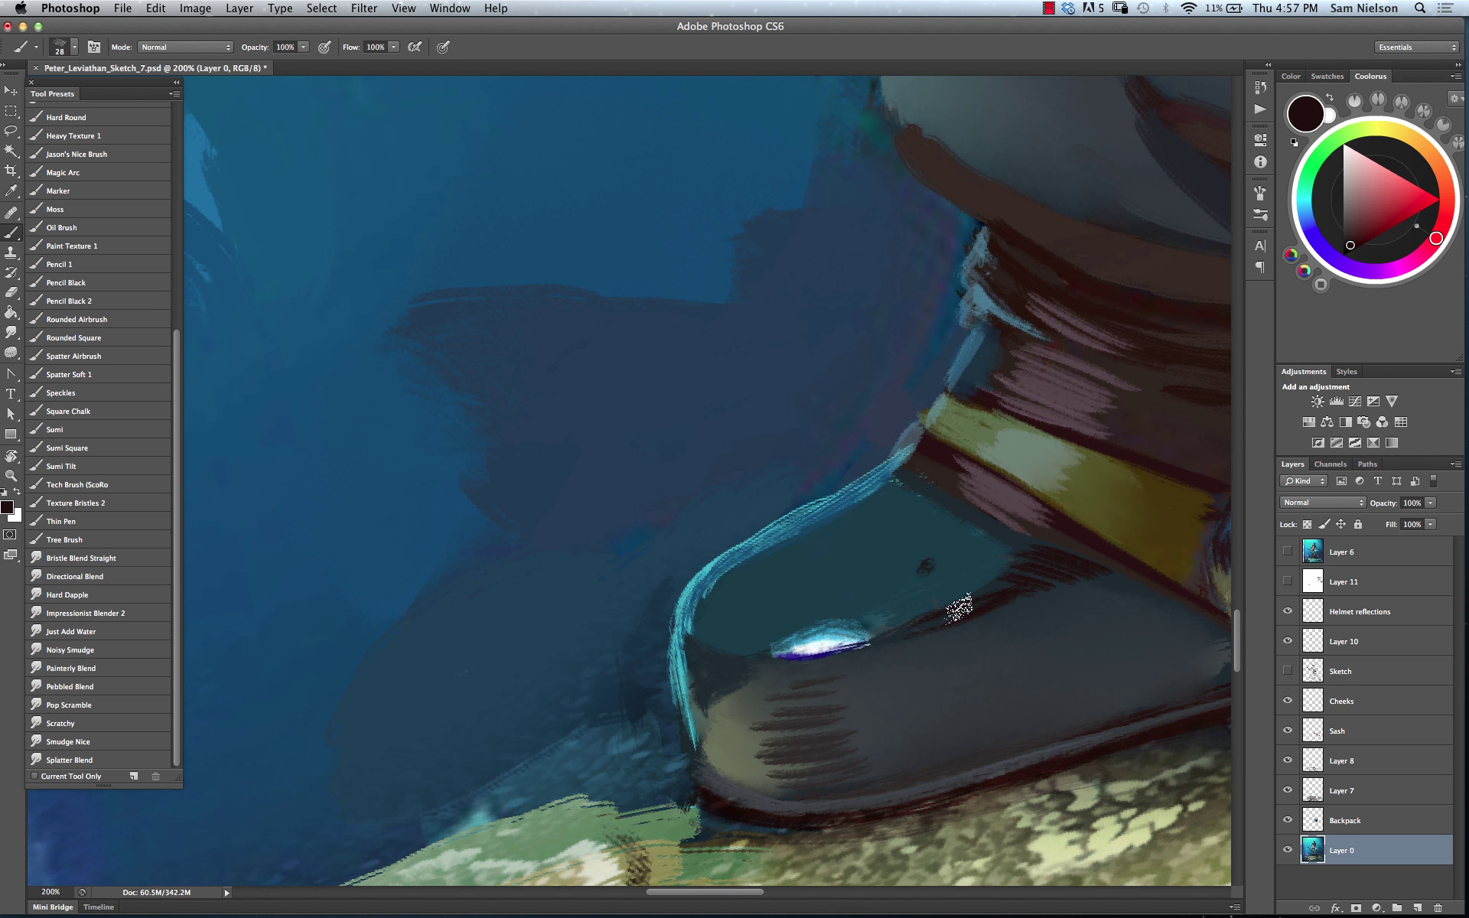
left_click_drag(732, 624, 720, 650)
left_click_drag(938, 728, 998, 627)
key("super+z")
mouse_move(1115, 685)
left_mouse_down()
mouse_move(956, 701)
mouse_move(881, 618)
left_mouse_up()
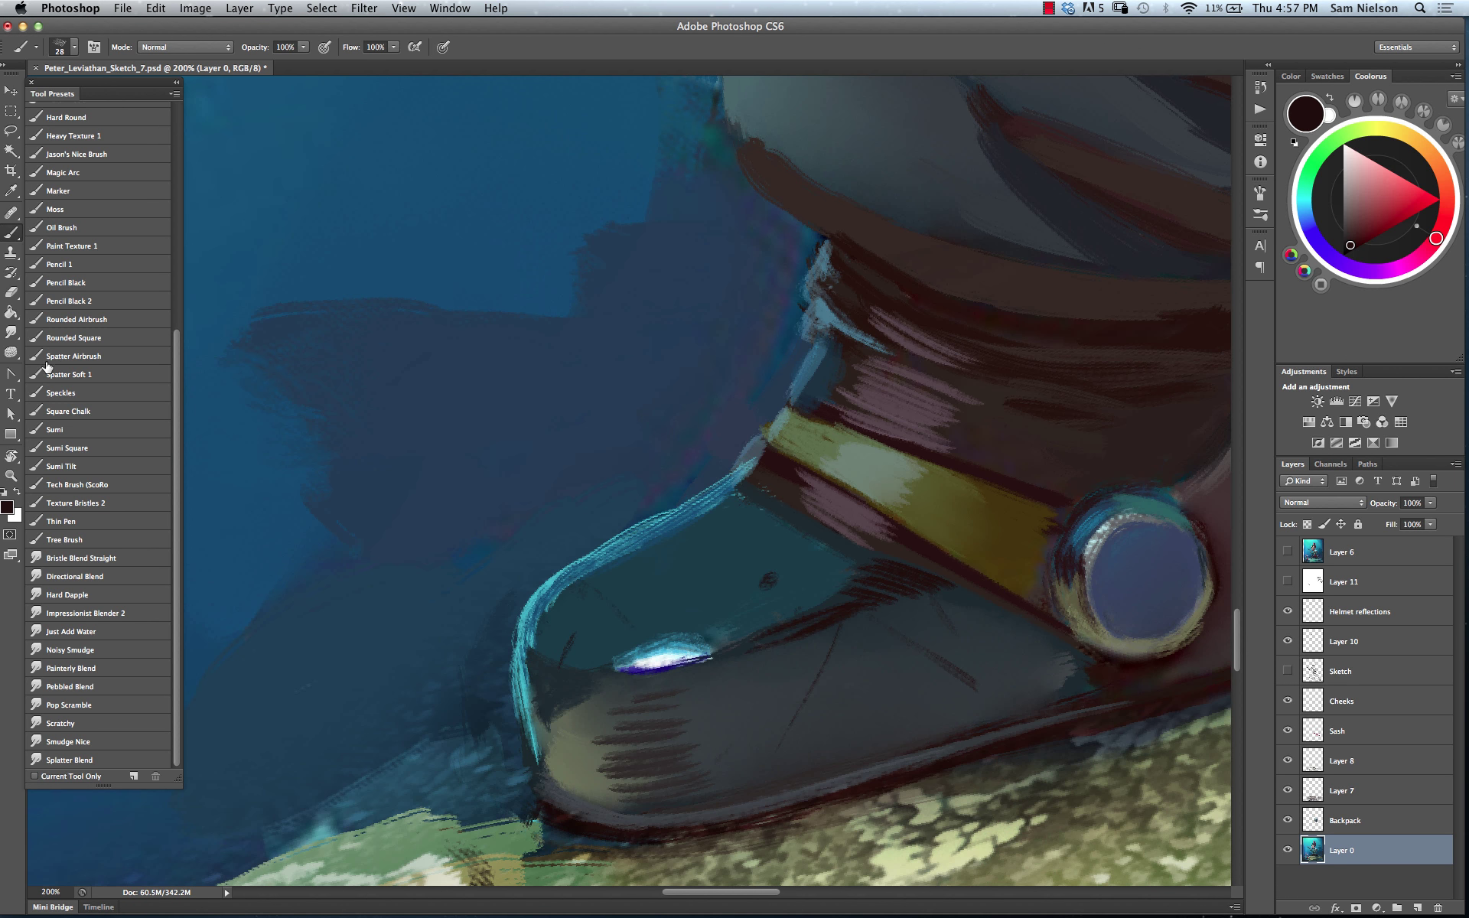
Smudge the toe's hatching smooth, and refine the scratch on the toe with sampled dark blue-gray and olive-gray at brush size 15
left_click(12, 333)
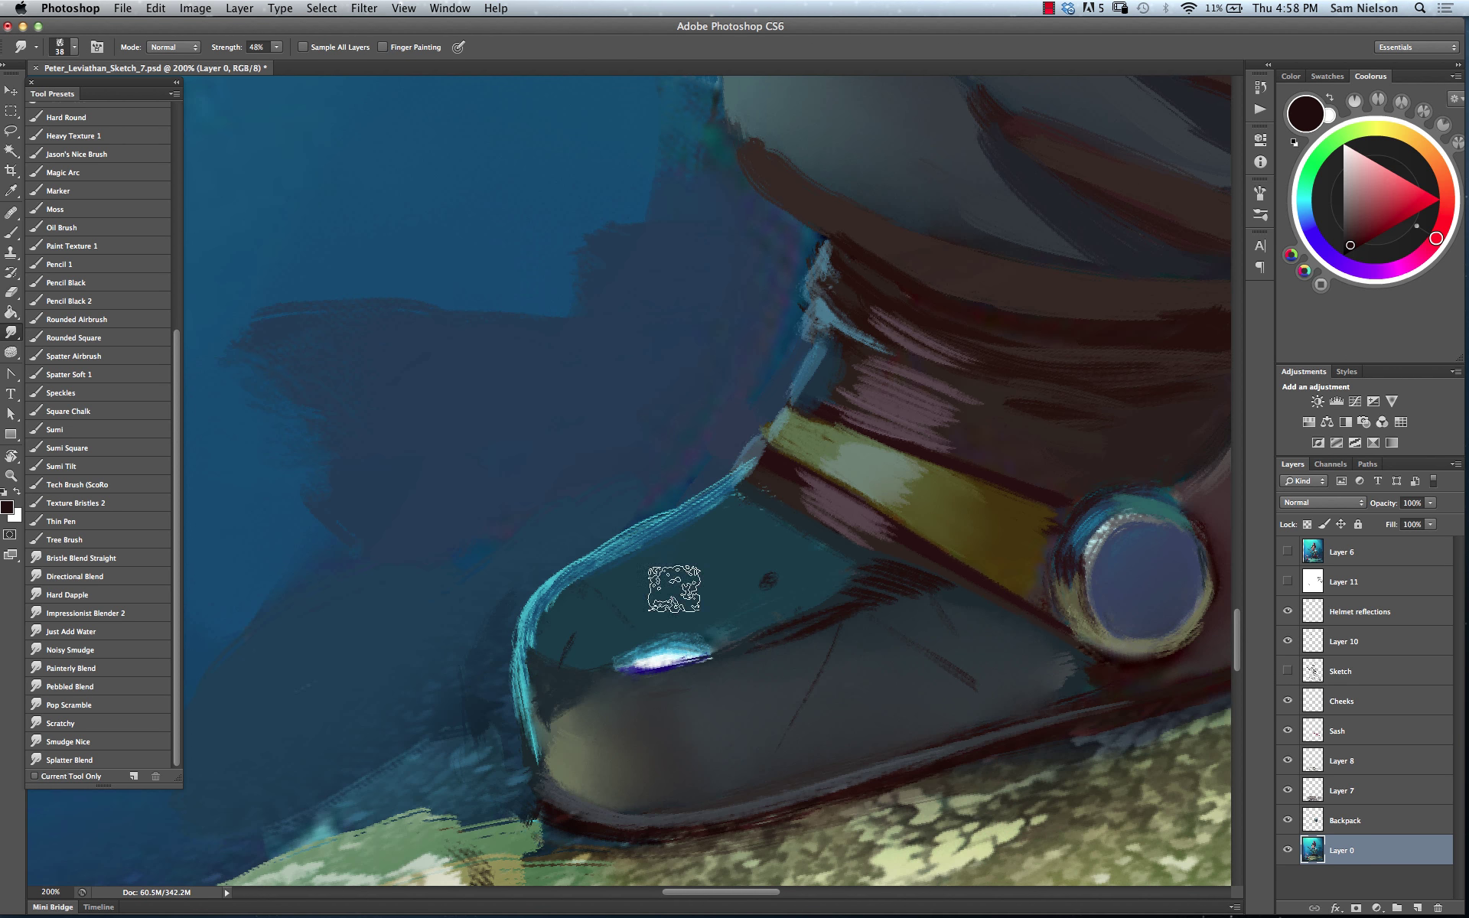
key("b")
left_click(612, 656, "alt")
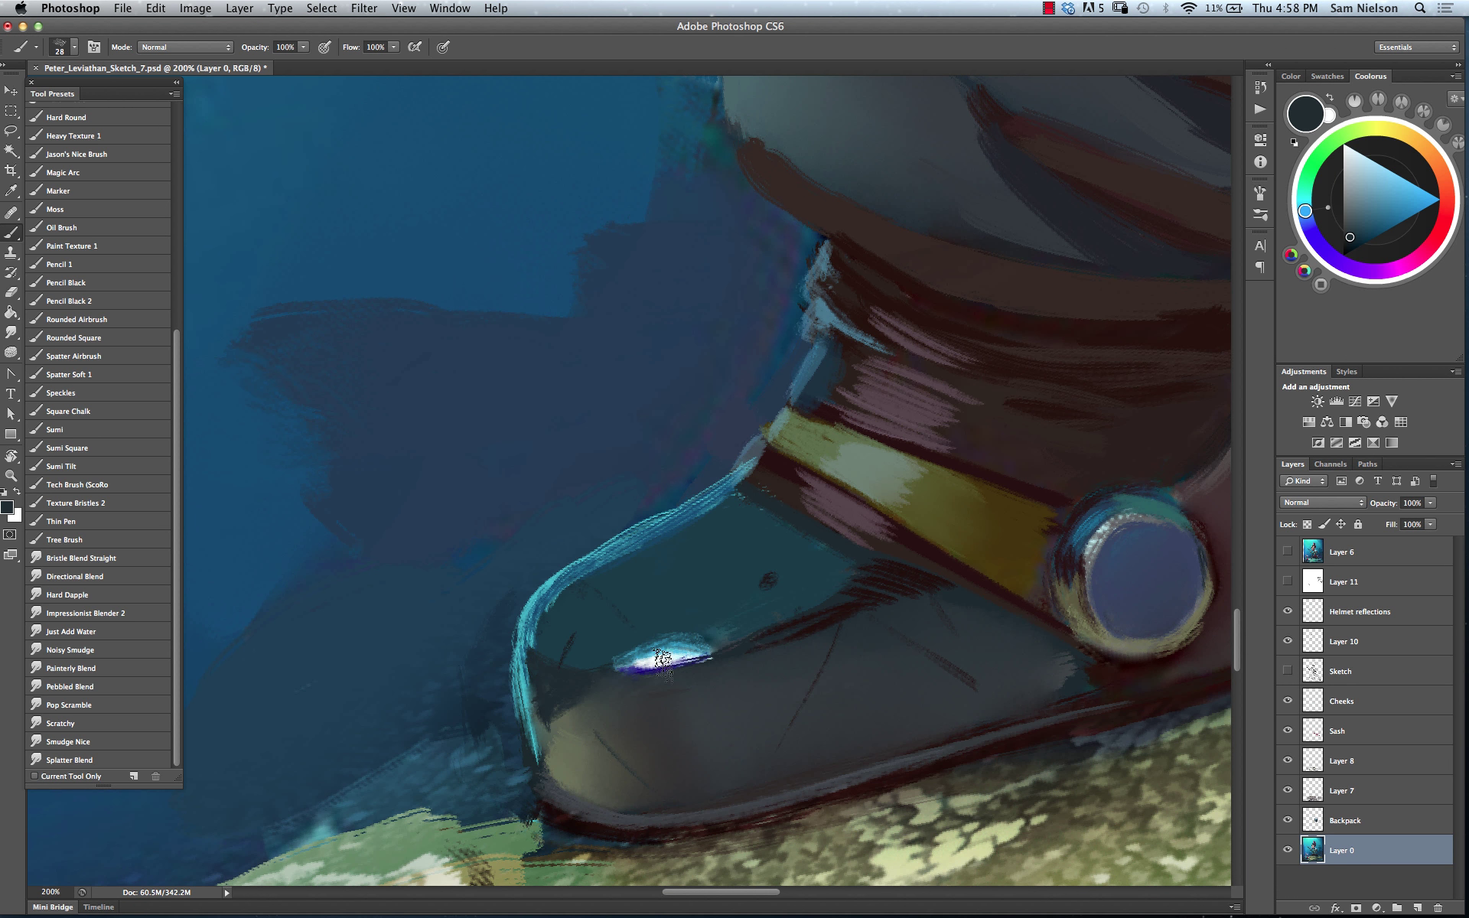
left_click(617, 755, "alt")
left_click_drag(636, 769, 623, 770)
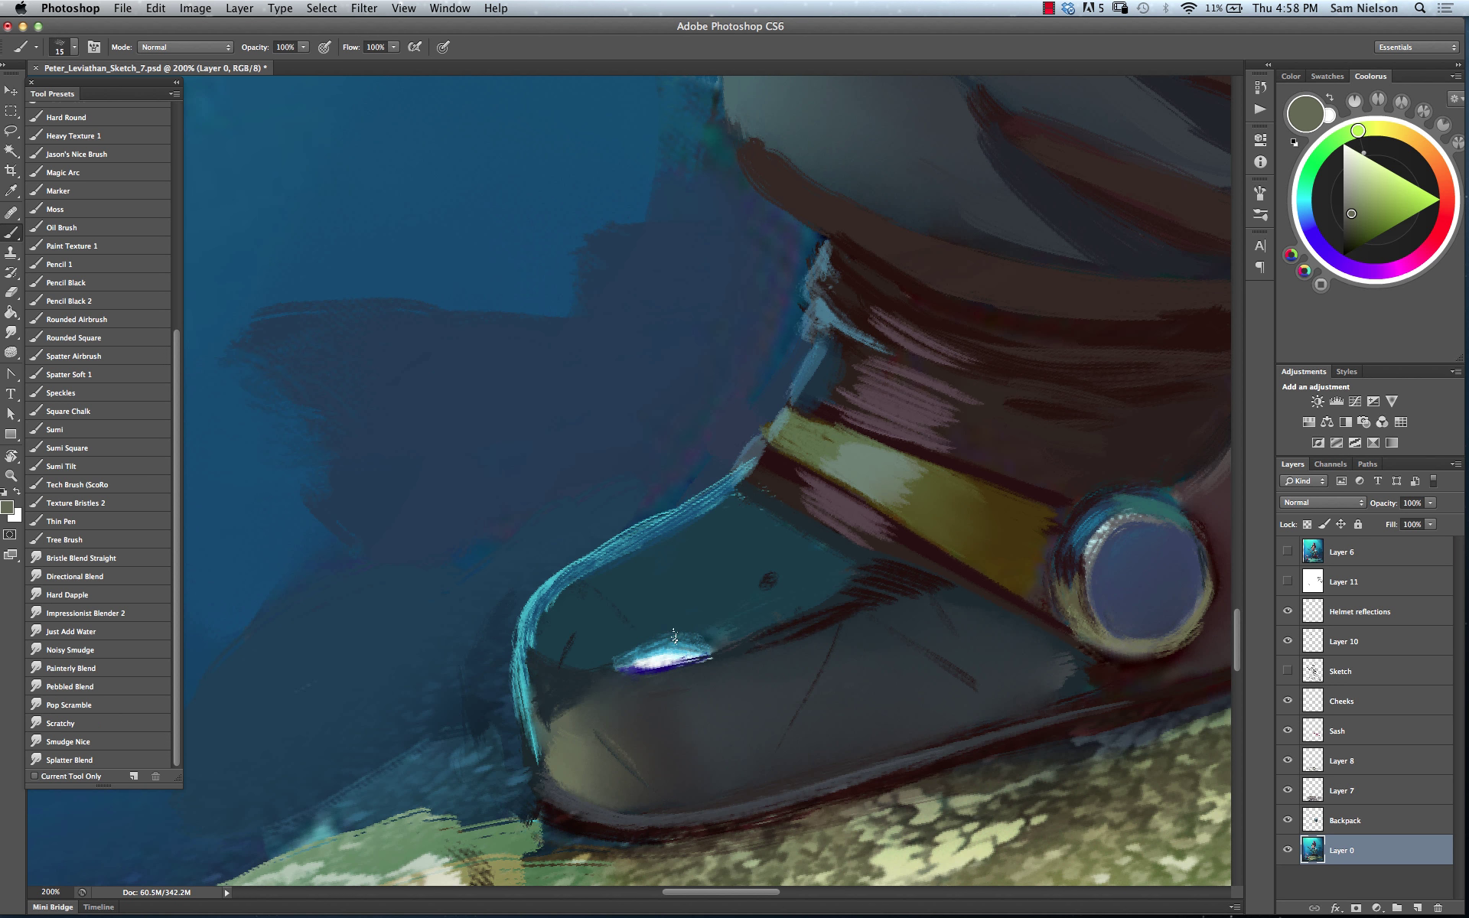
Add a light cyan highlight to the small dent on the boot's teal top at brush size 11
key("super+minus")
key("super+minus")
left_click_drag(687, 549, 767, 691)
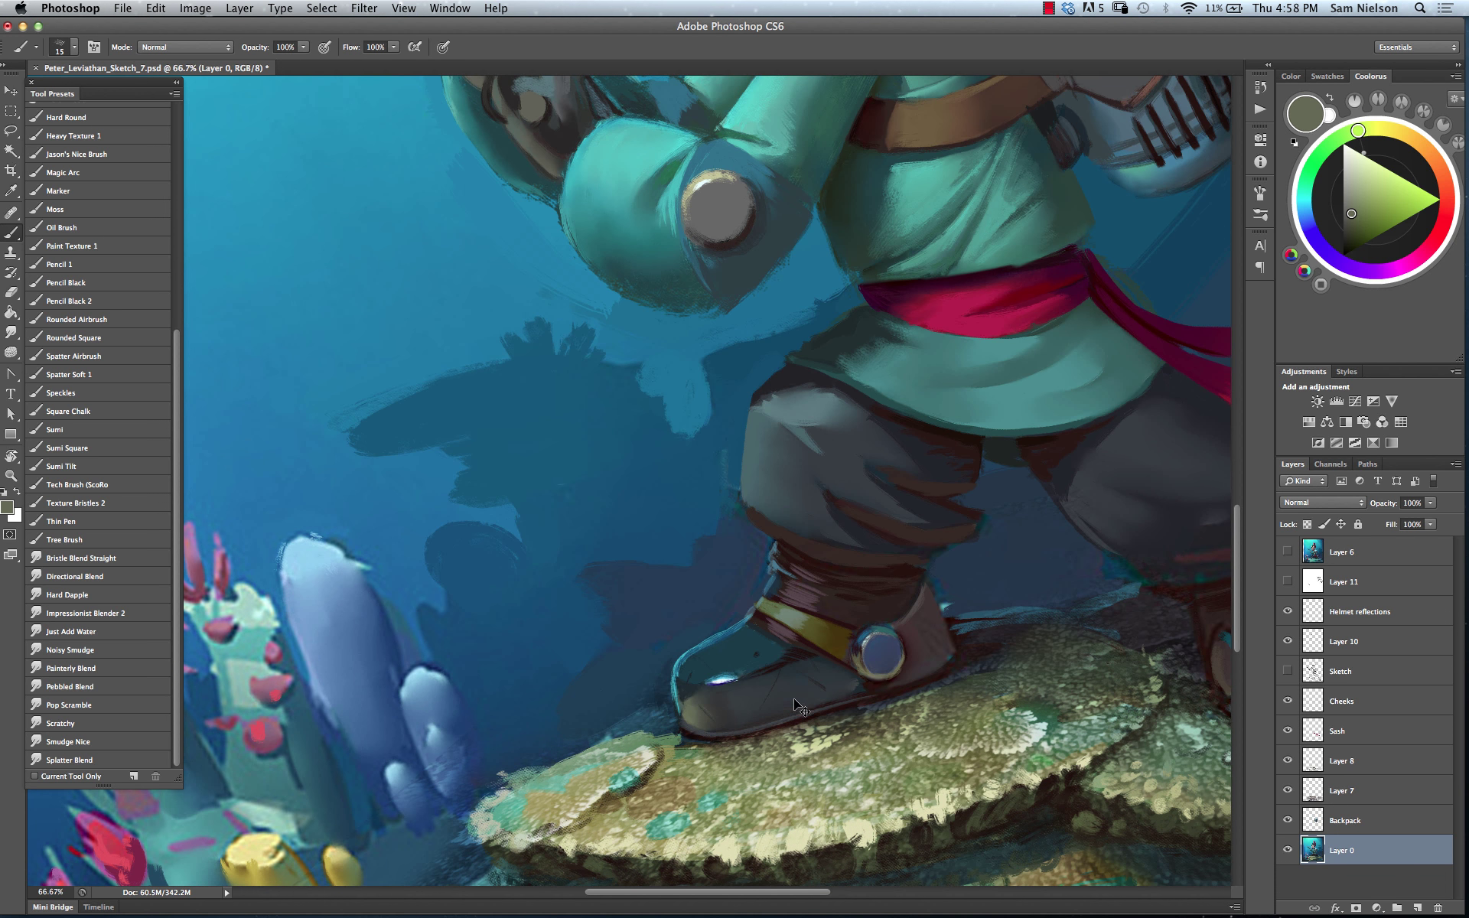
key("super+plus")
key("super+plus")
left_click_drag(906, 673, 732, 289)
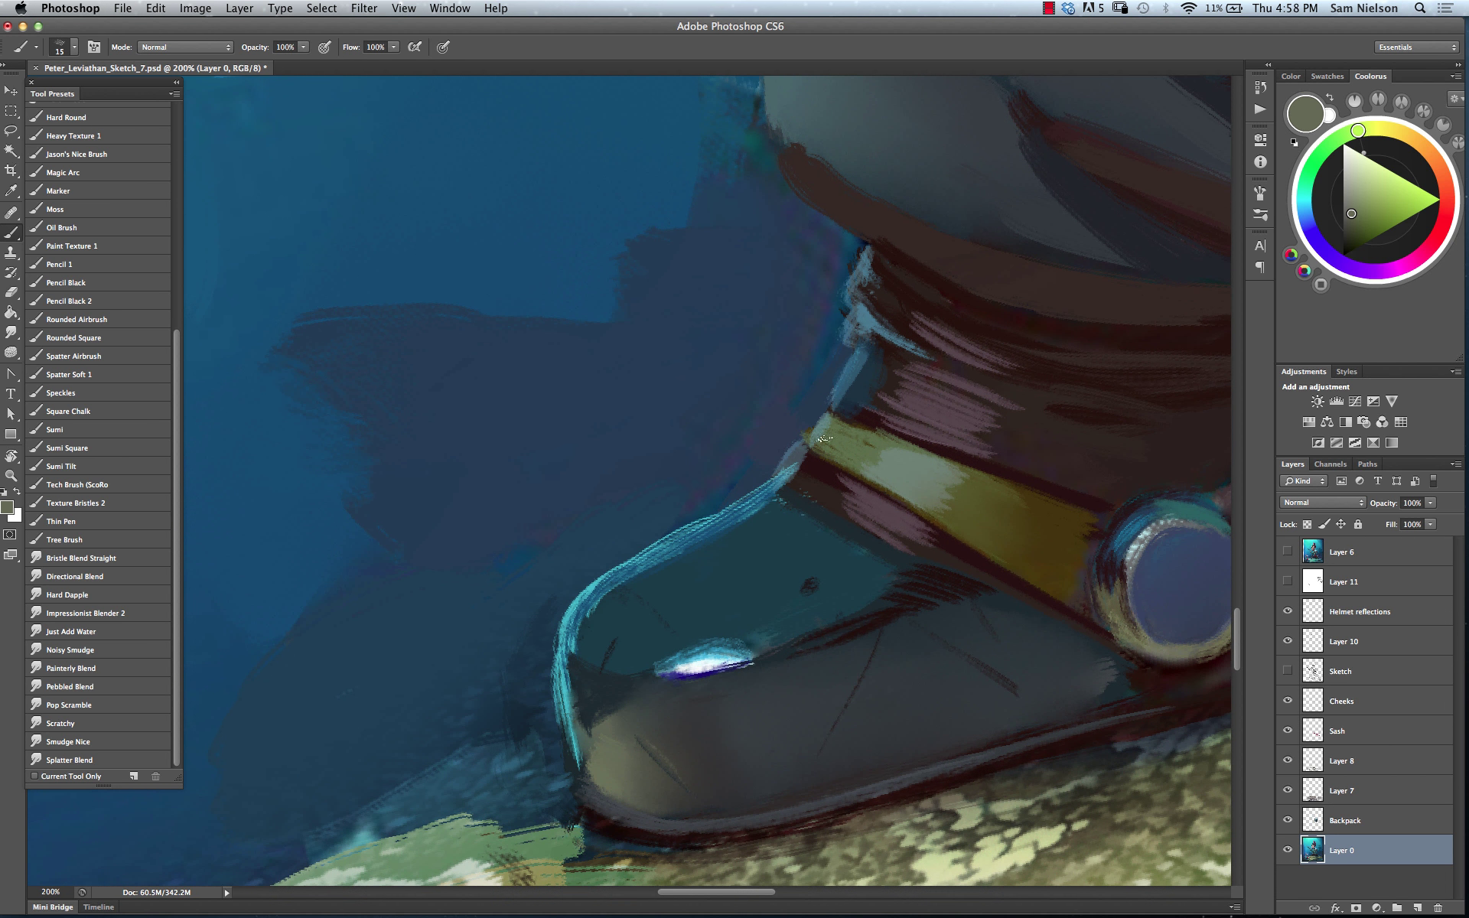
left_click(722, 650, "alt")
left_click_drag(821, 580, 811, 586)
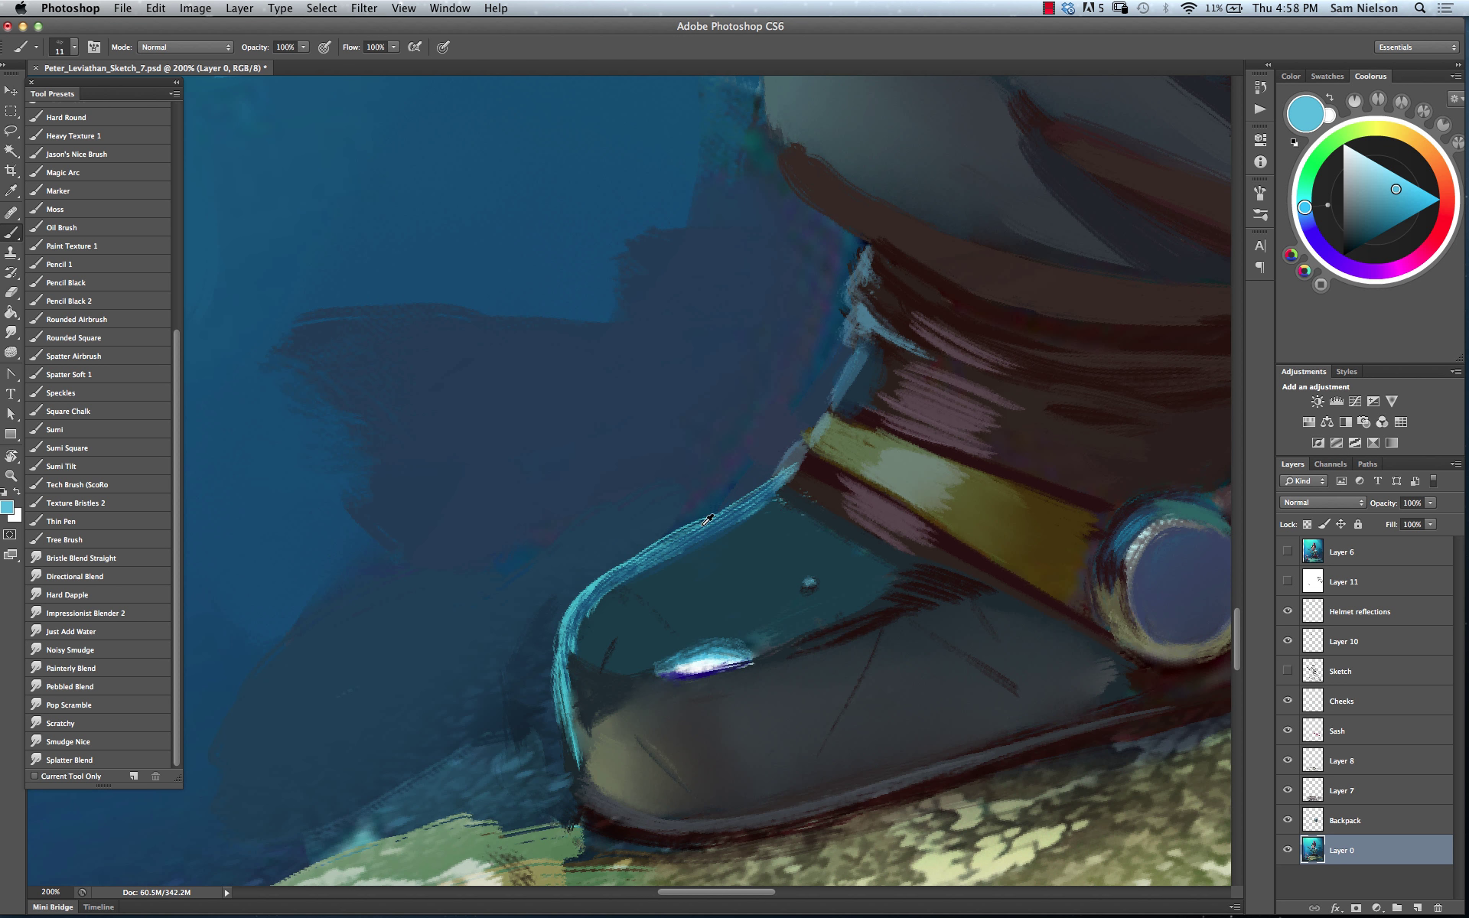
left_click(796, 585, "alt")
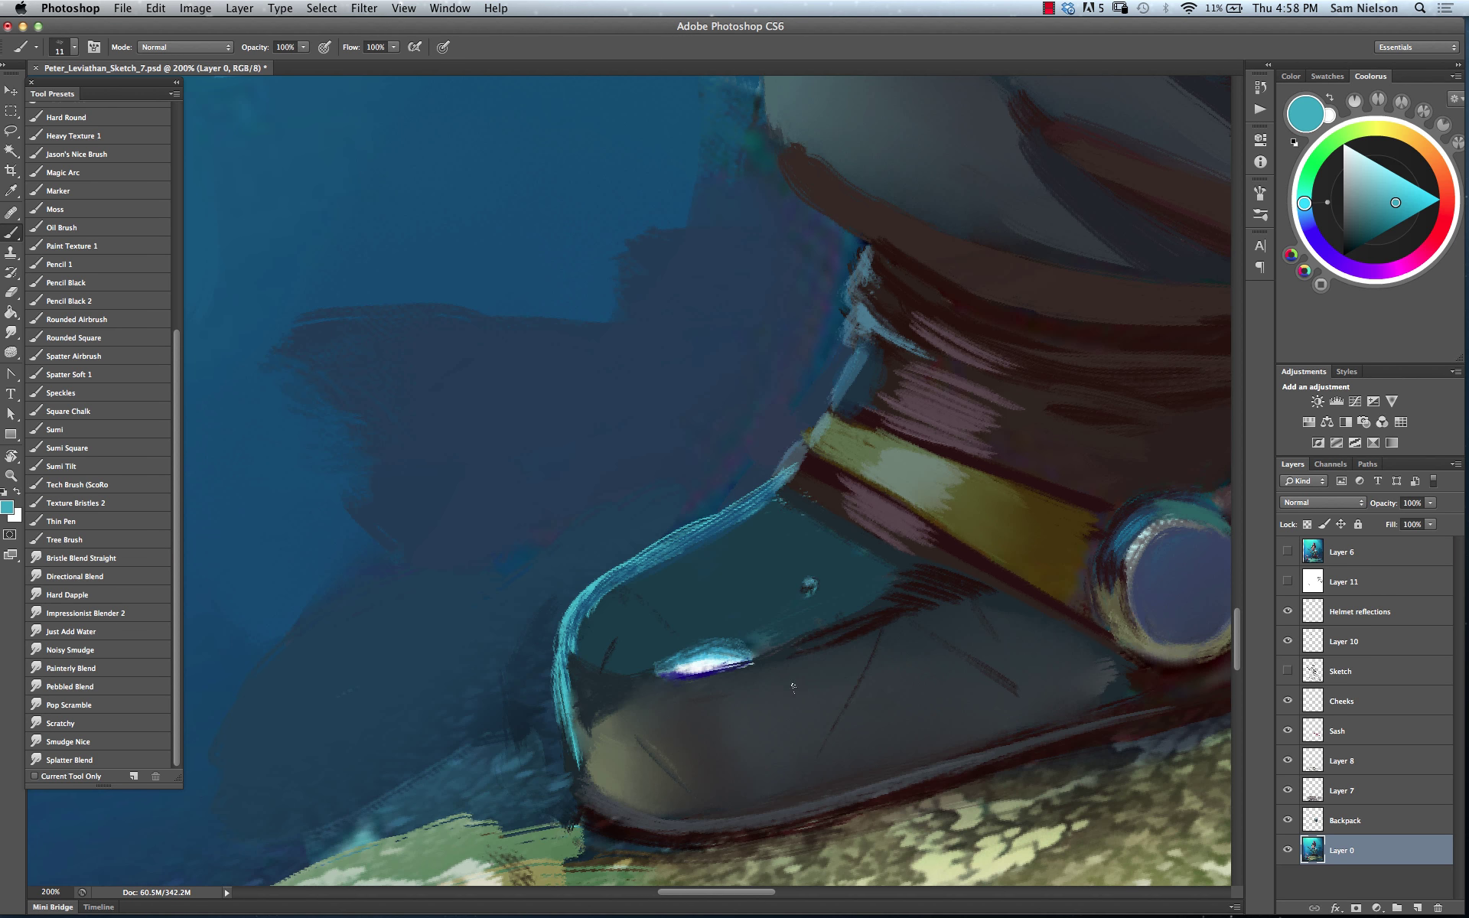
left_click(806, 584, "alt")
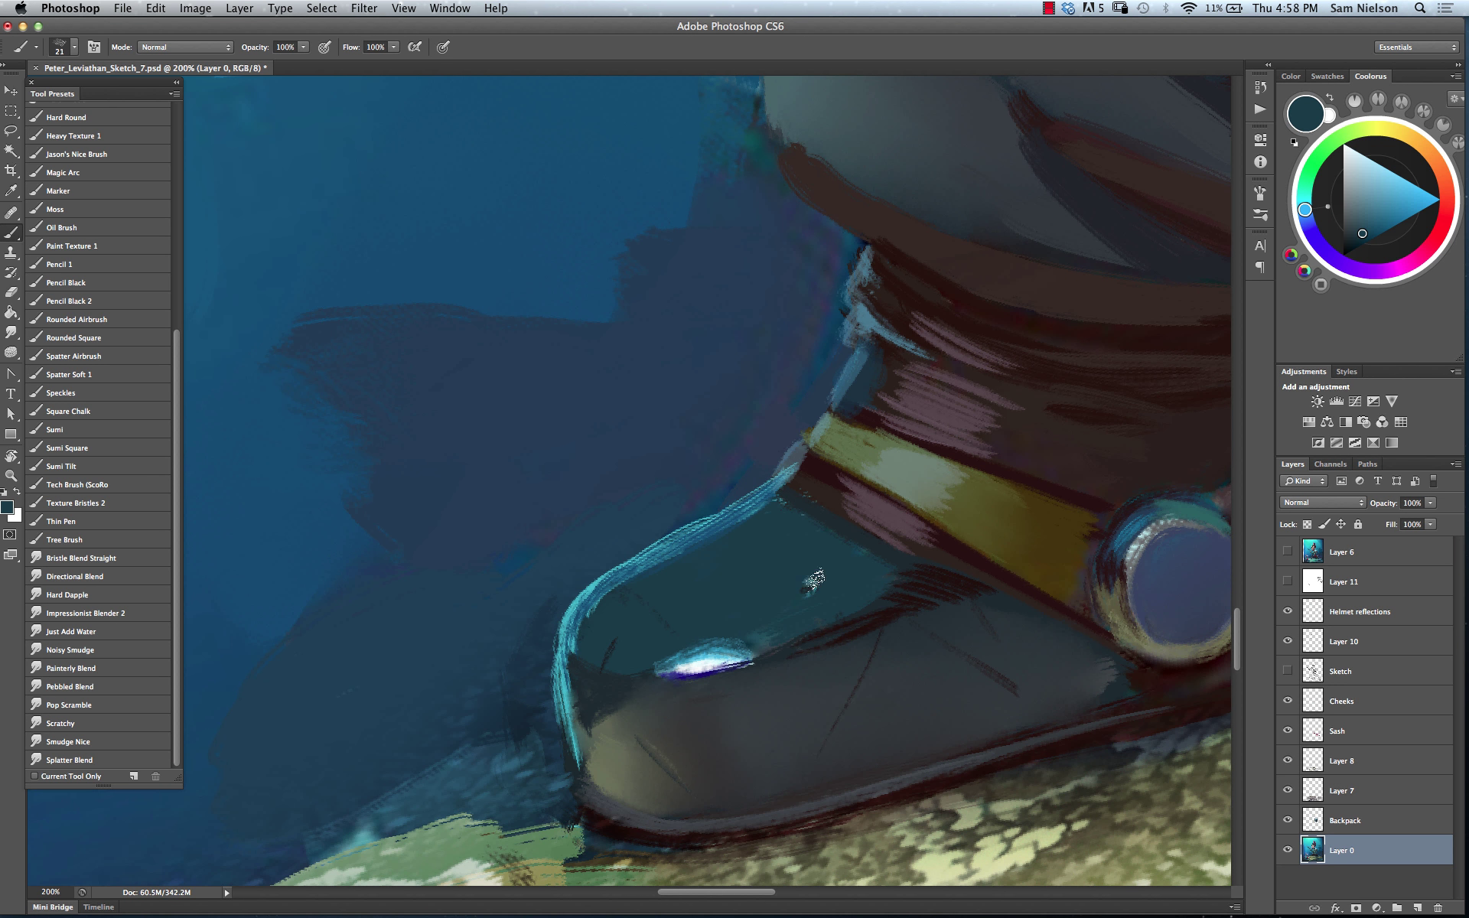
Add sampled dark blue and teal accents to the creases on the boot's top and side at brush size 21
left_click(624, 759, "alt")
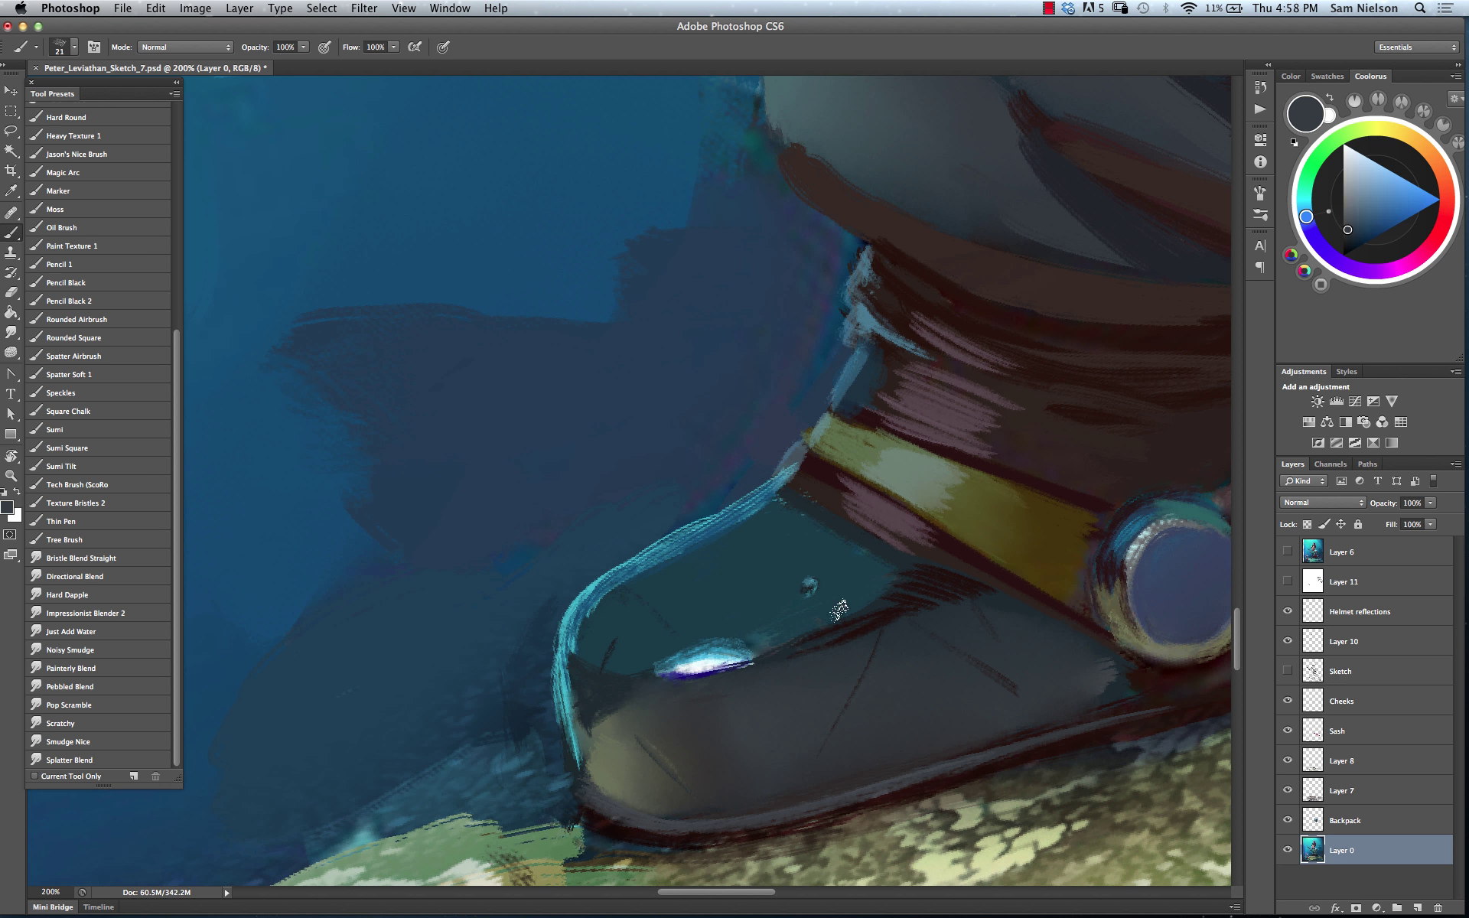
left_click(756, 652, "alt")
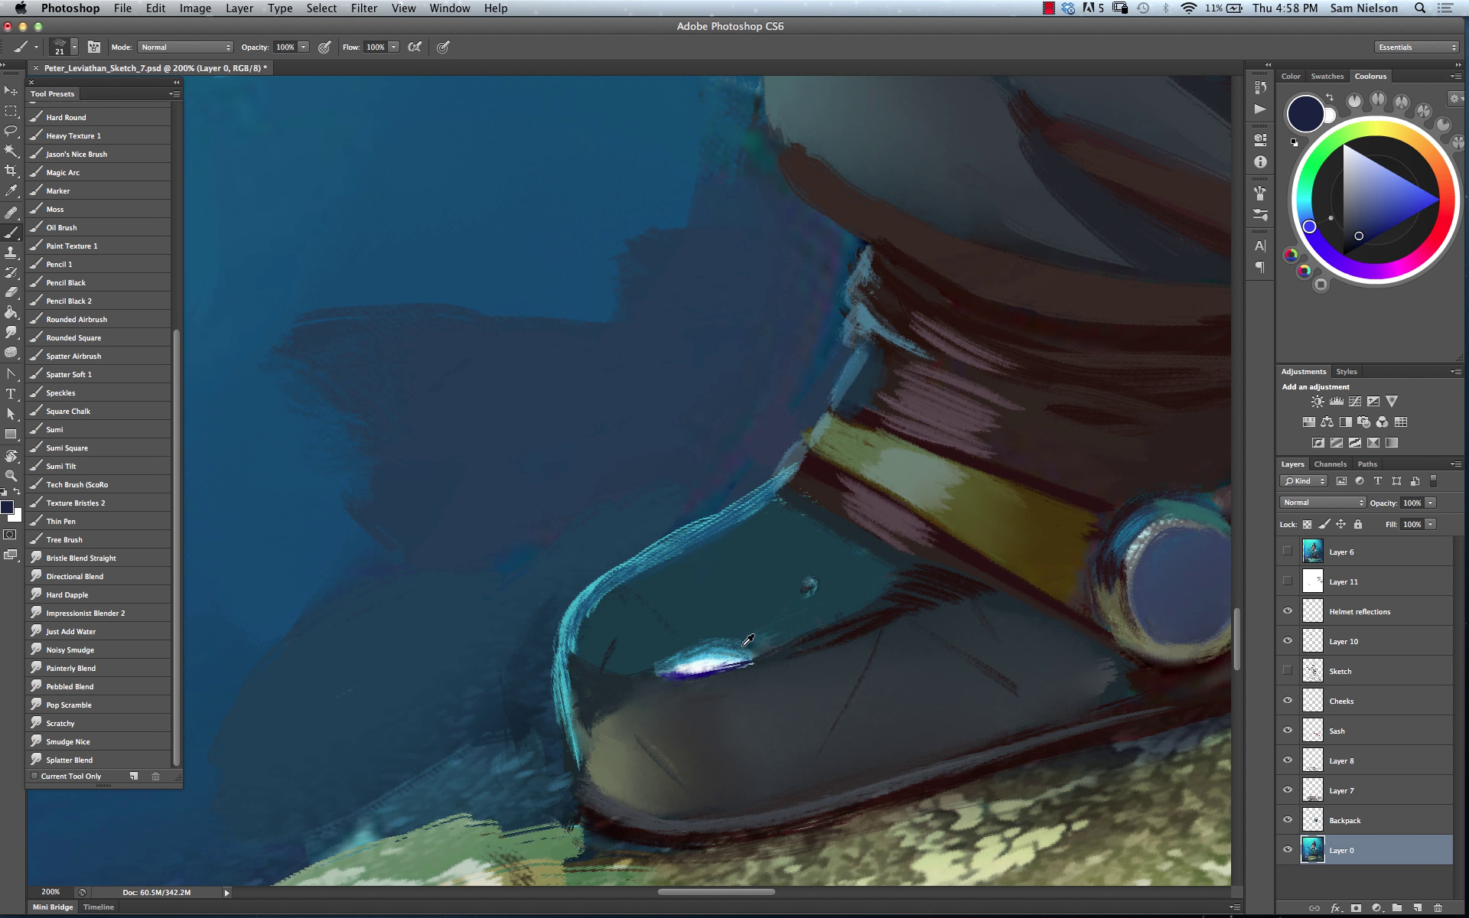
left_click(786, 649, "alt")
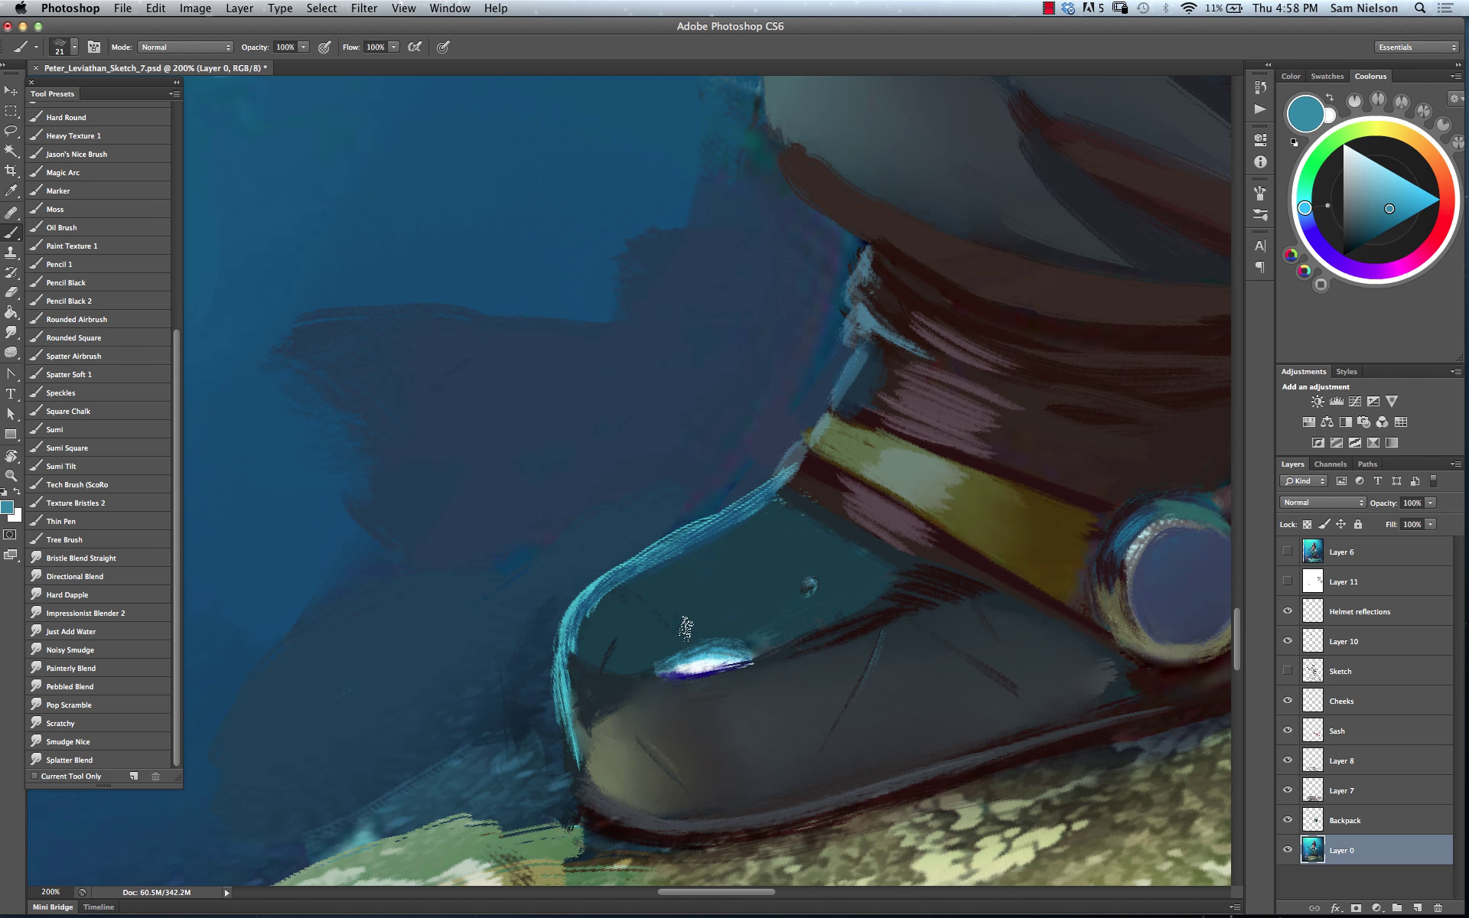
left_click(658, 727, "alt")
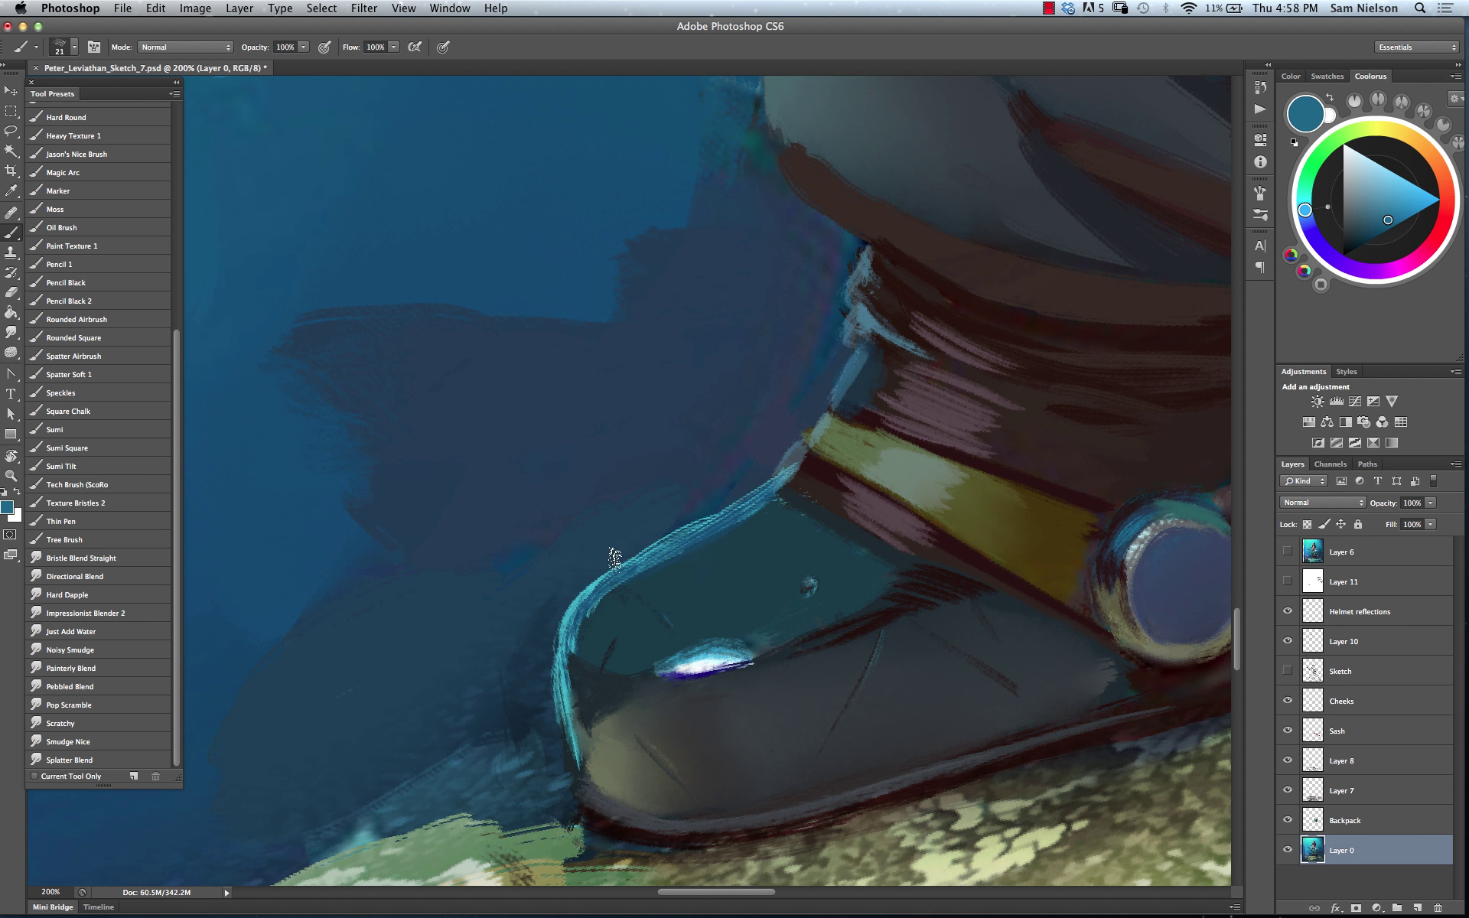
Clean up the toe's cyan rim light and the area around it with sampled dark blue, dark teal and medium blue
key("r")
left_click_drag(941, 704, 921, 779)
left_click_drag(886, 725, 888, 602)
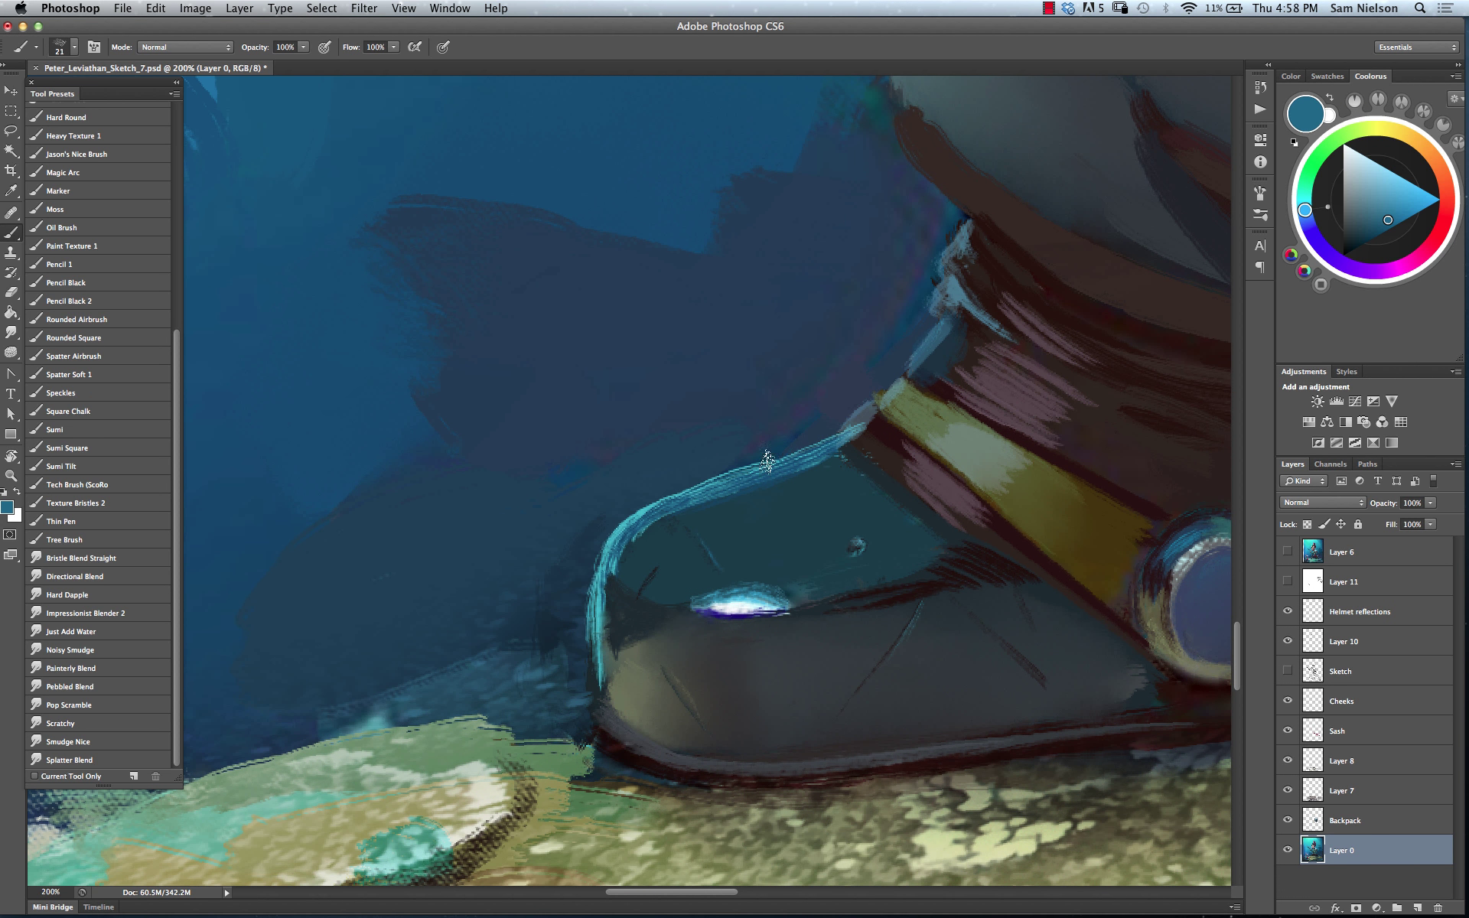
left_click(580, 518, "alt")
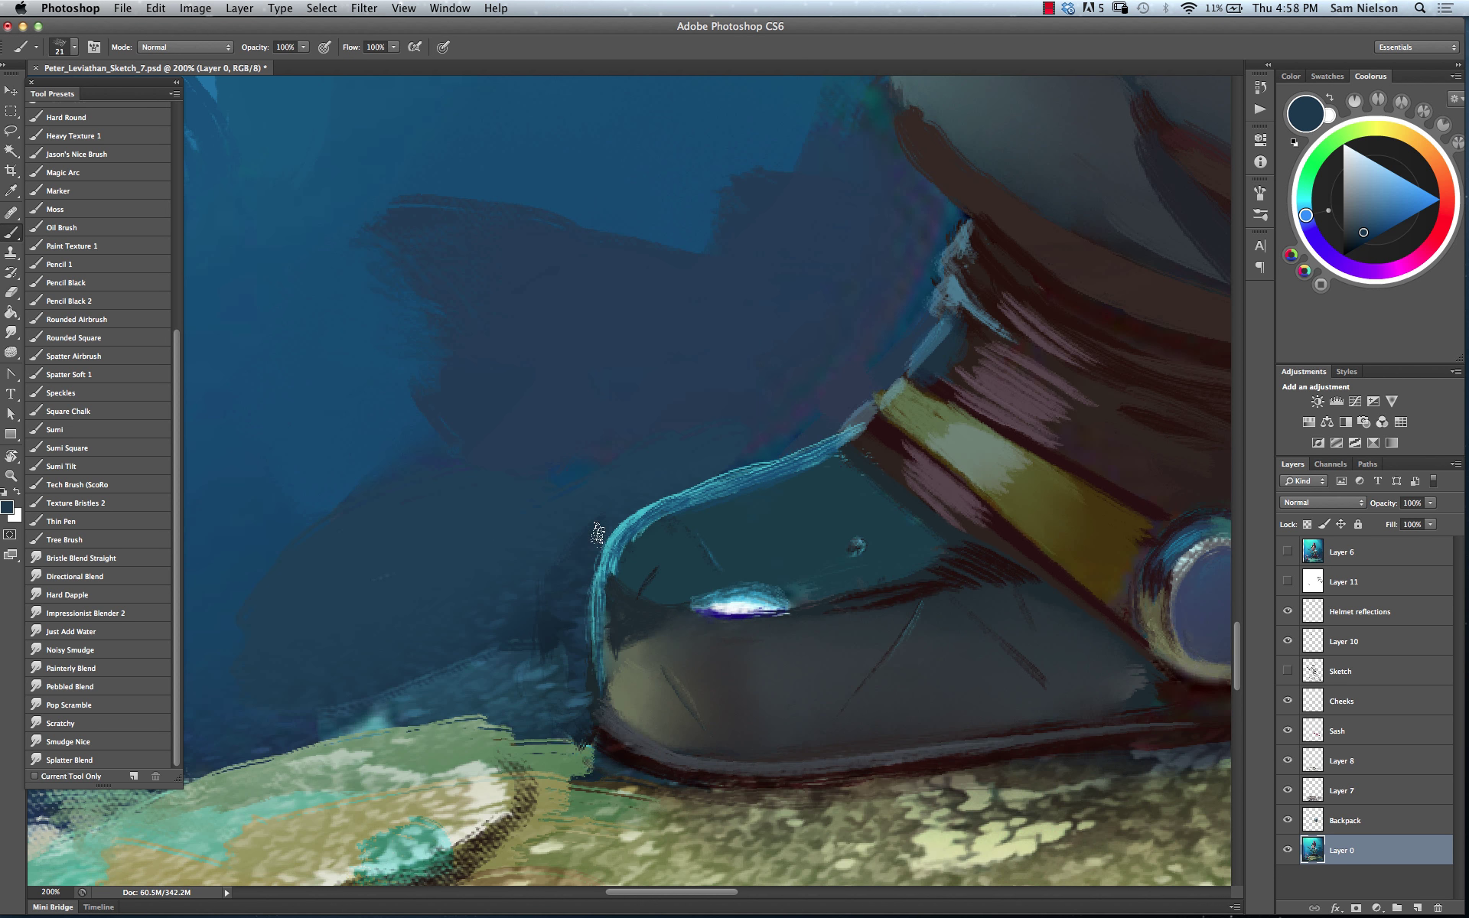
left_click(609, 577, "alt")
left_click(617, 573, "alt")
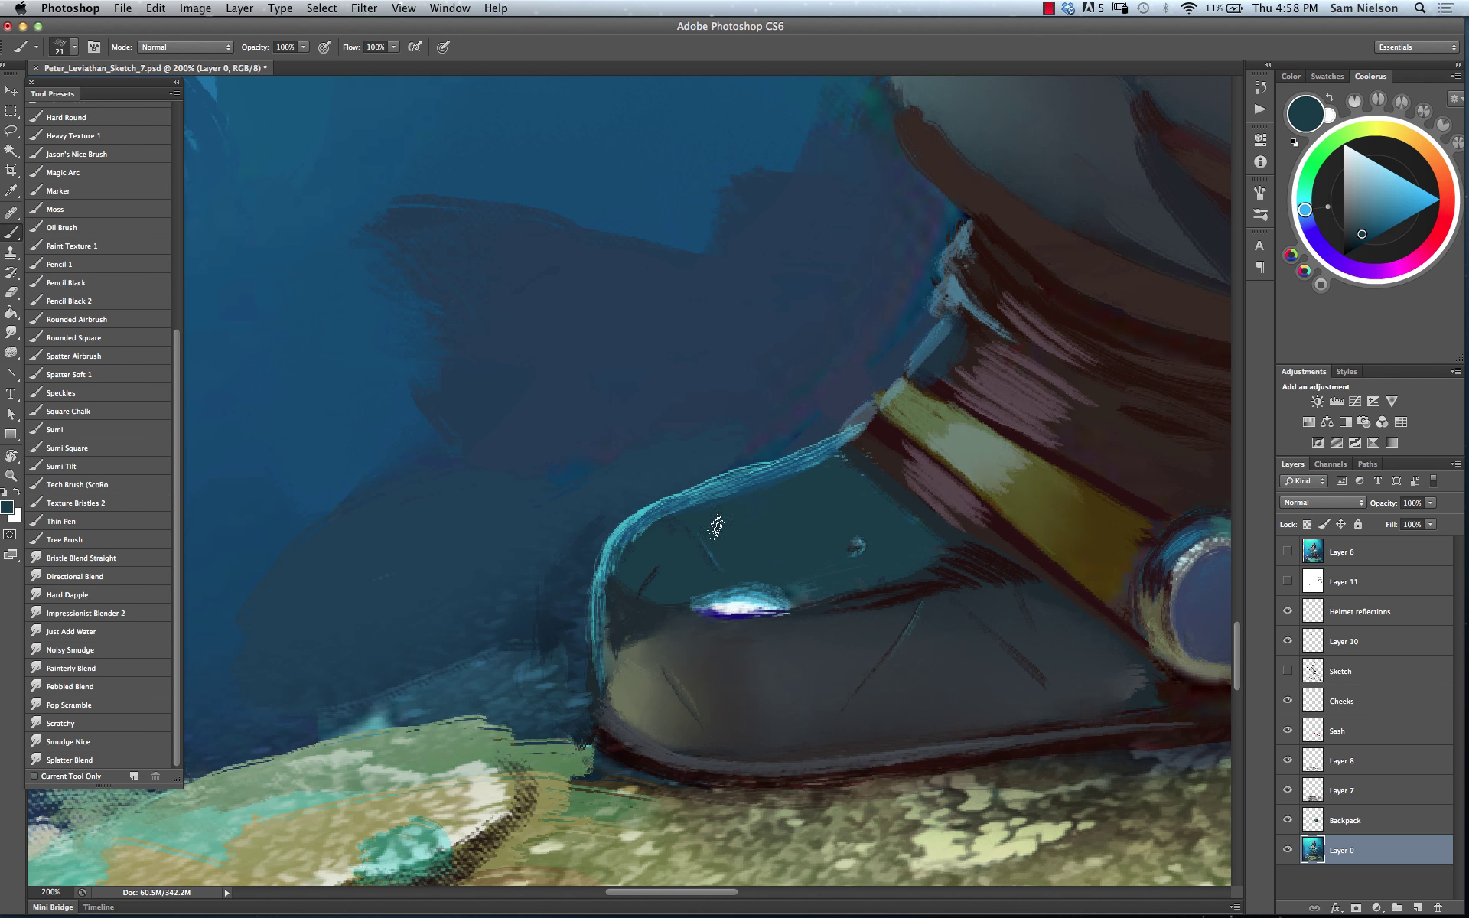
left_click(737, 449, "alt")
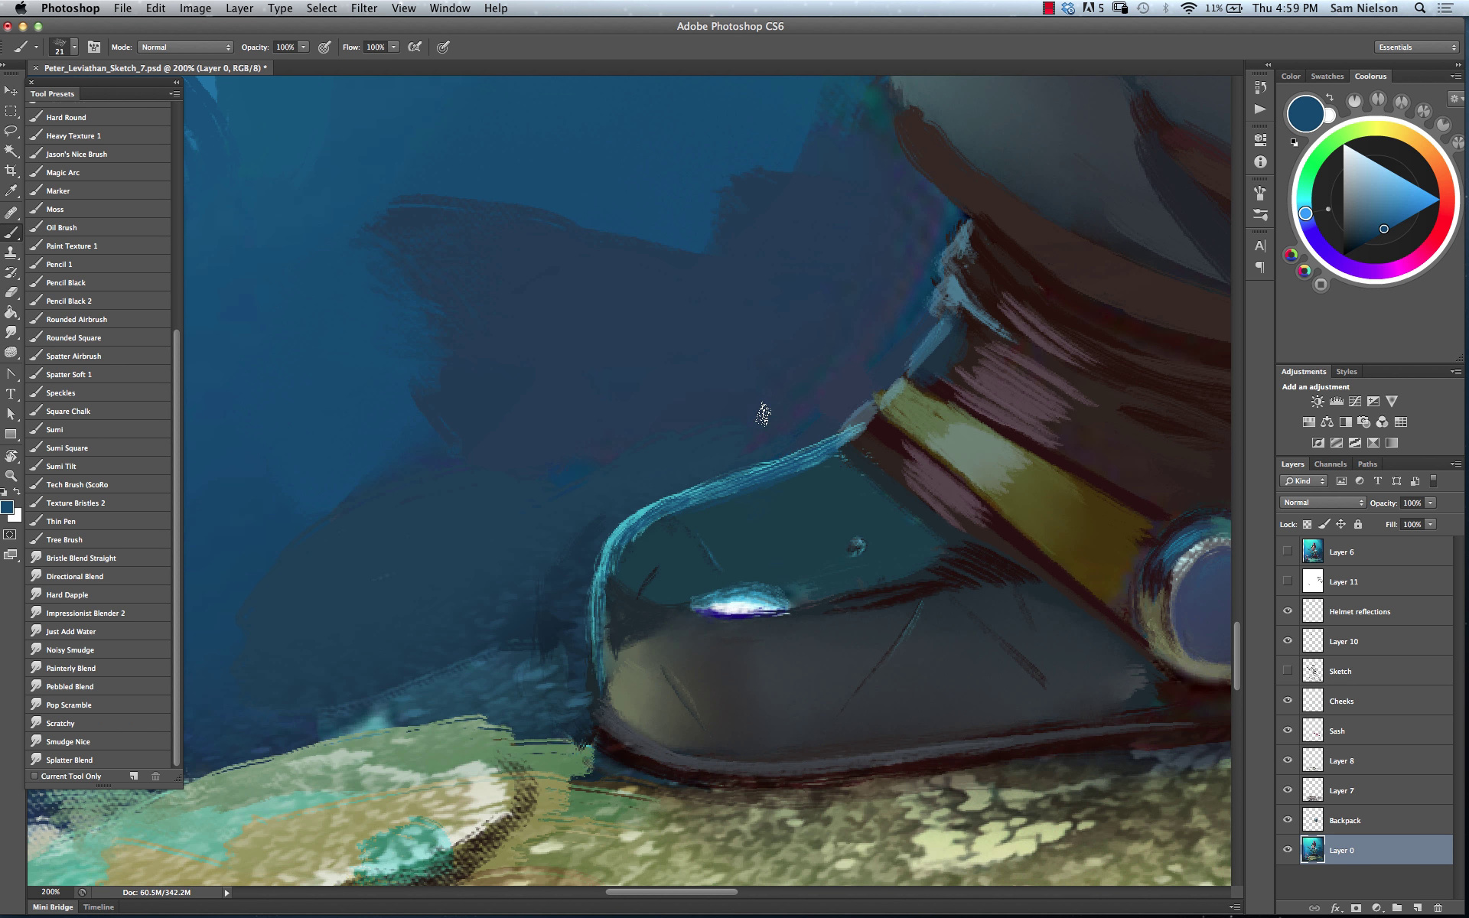
Create a new layer above Layer 0 and fill the top of the toe with bright cyan-blue at brush size 62
key("super+0")
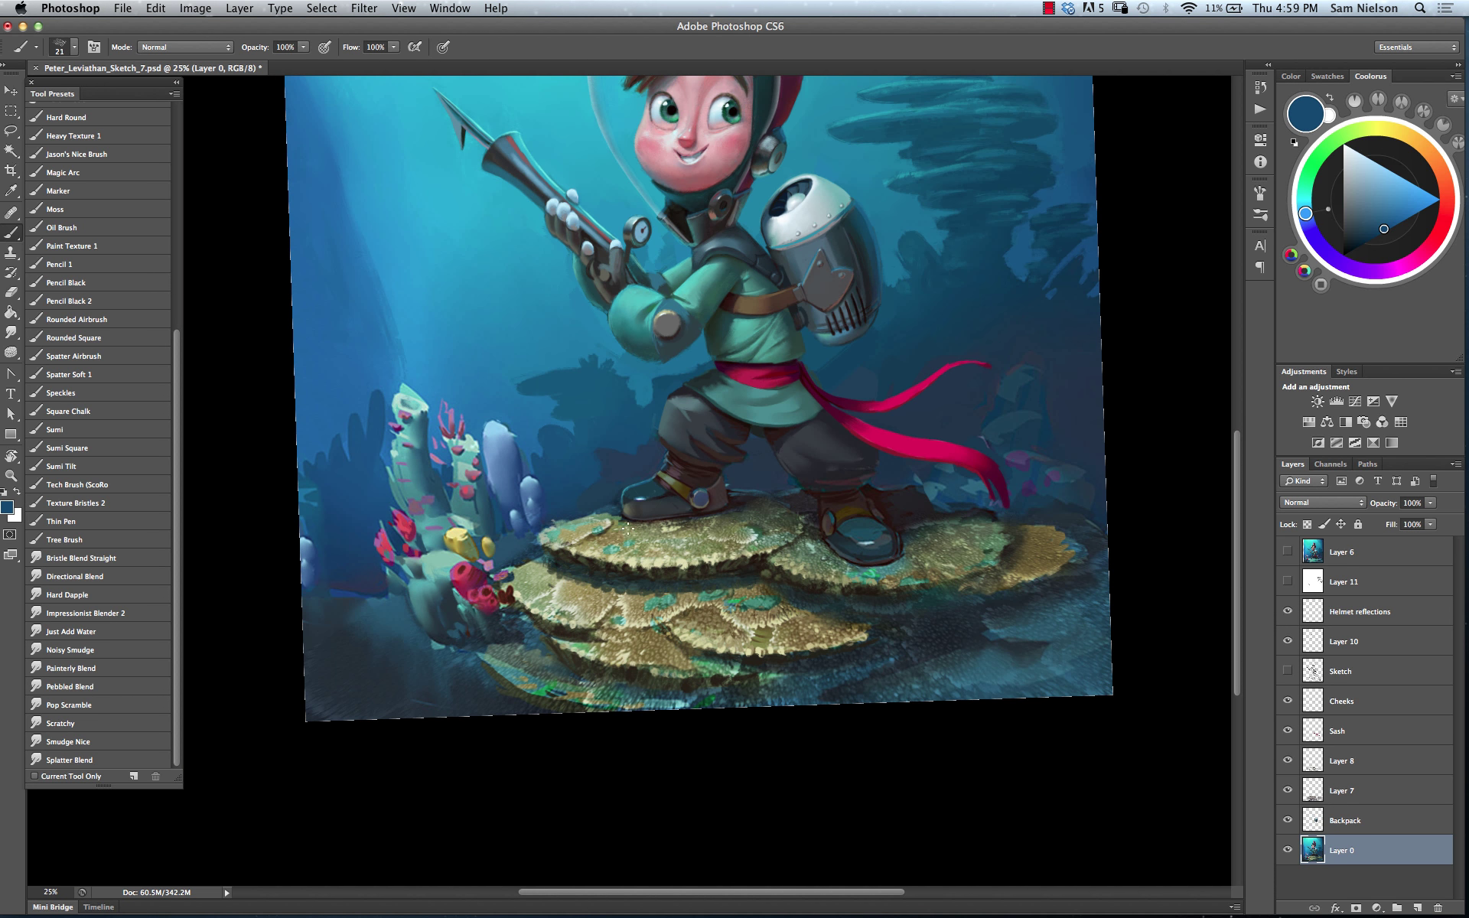
key("super+plus")
key("super+plus")
key("super+plus")
key("super+plus")
key("super+plus")
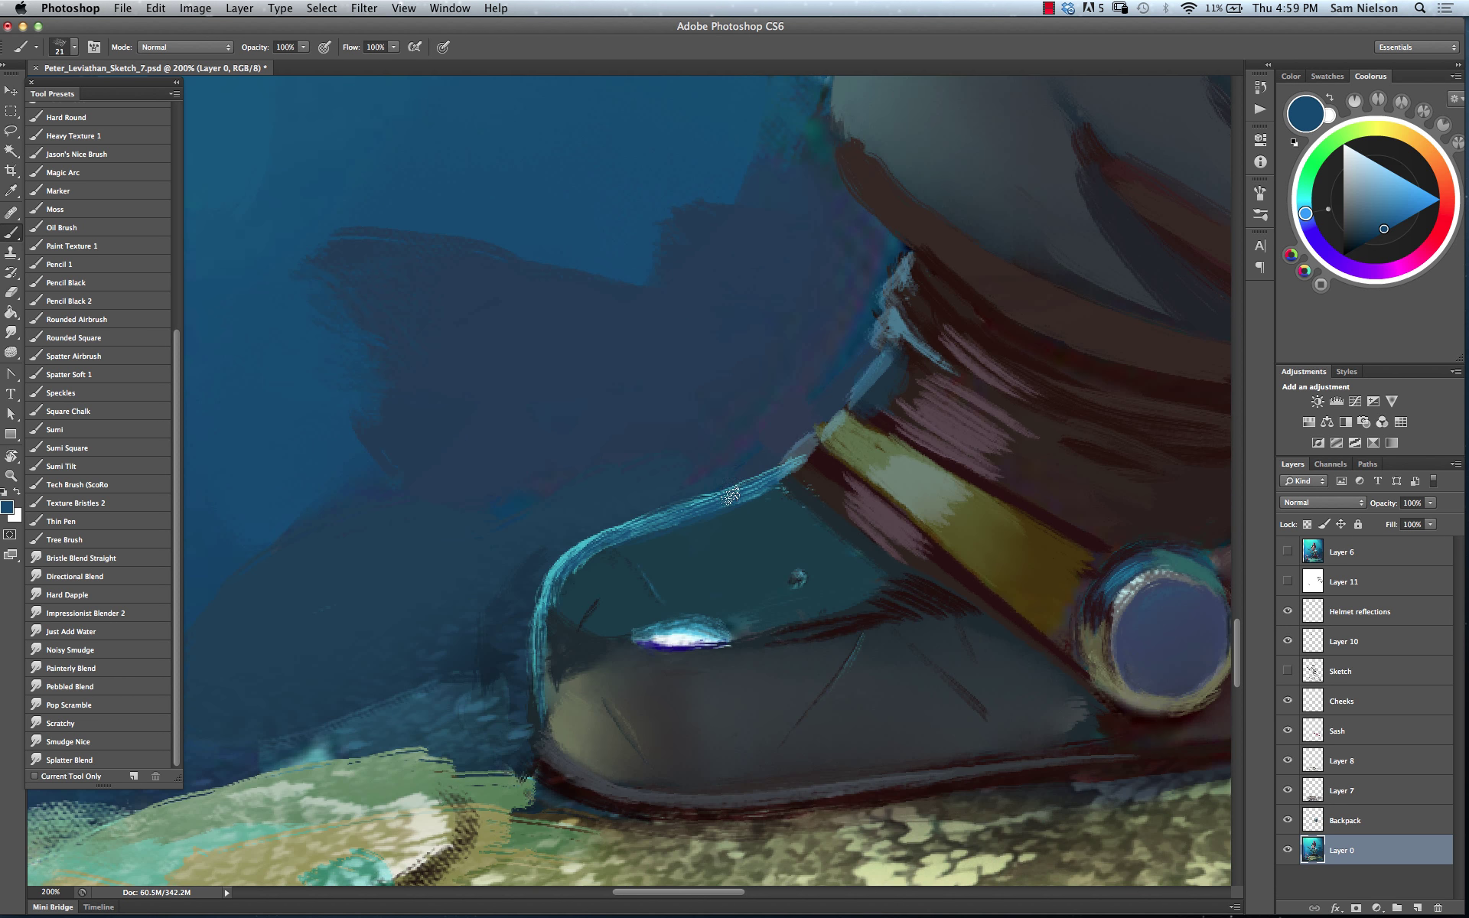
key("super+shift+n")
left_click(634, 343)
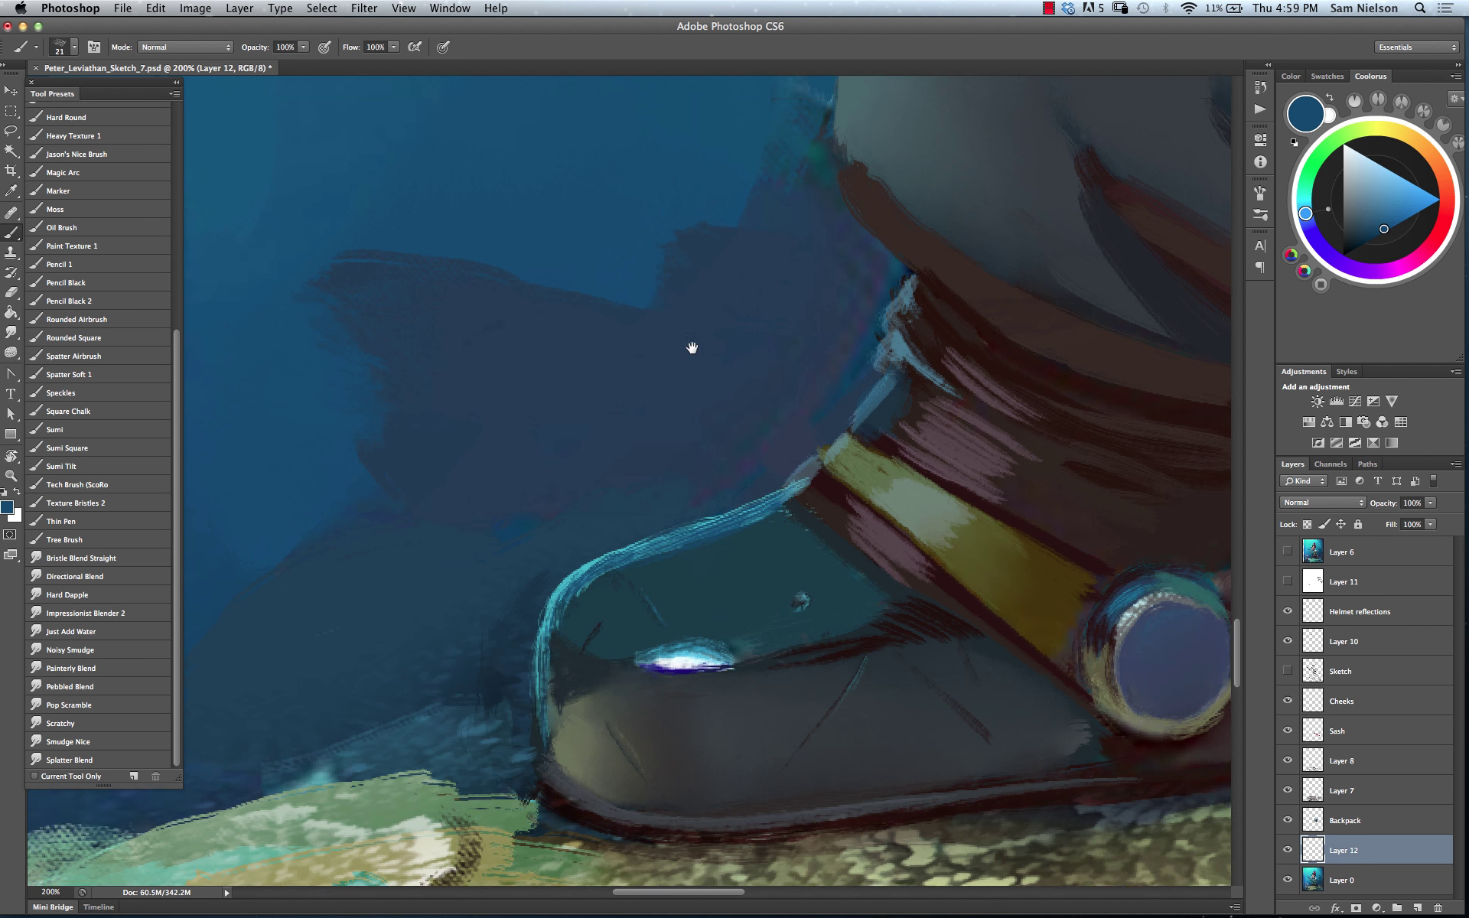
left_click_drag(689, 345, 736, 578)
left_click(420, 450, "alt")
left_click_drag(839, 580, 742, 153)
left_click_drag(872, 650, 774, 125)
mouse_move(680, 444)
left_mouse_down()
mouse_move(711, 449)
mouse_move(693, 427)
mouse_move(577, 469)
mouse_move(559, 458)
mouse_move(662, 423)
mouse_move(525, 469)
mouse_move(503, 496)
mouse_move(491, 481)
mouse_move(528, 492)
mouse_move(542, 523)
mouse_move(536, 503)
mouse_move(505, 501)
mouse_move(488, 519)
mouse_move(597, 489)
mouse_move(579, 495)
mouse_move(595, 530)
mouse_move(556, 529)
mouse_move(599, 471)
mouse_move(629, 490)
mouse_move(641, 532)
mouse_move(750, 511)
mouse_move(706, 473)
mouse_move(670, 470)
mouse_move(674, 484)
mouse_move(687, 419)
mouse_move(768, 483)
mouse_move(722, 498)
left_mouse_up()
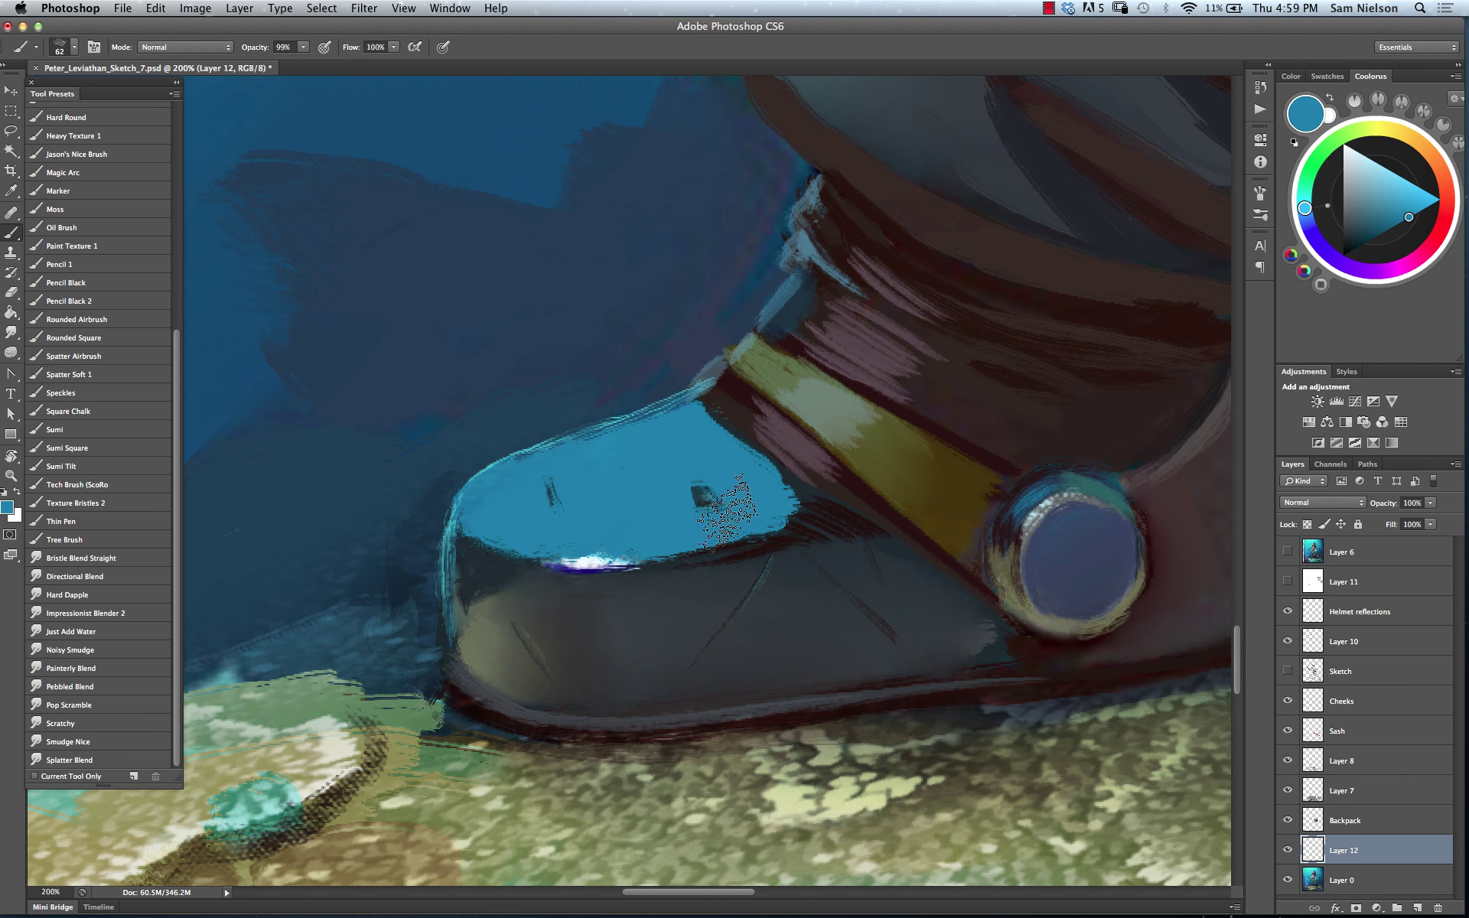
Soften the lower part of the toe's blue fill into a gradient with a large soft eraser at size 200
left_click(12, 292)
key("bracketright")
key("bracketright")
key("bracketright")
key("bracketright")
key("bracketright")
key("bracketright")
key("bracketright")
key("bracketright")
key("bracketright")
key("bracketright")
key("bracketright")
mouse_move(600, 590)
left_mouse_down()
mouse_move(748, 622)
mouse_move(836, 607)
left_mouse_up()
mouse_move(1148, 666)
left_mouse_down()
mouse_move(846, 613)
mouse_move(1099, 630)
mouse_move(852, 656)
mouse_move(479, 654)
mouse_move(617, 623)
mouse_move(829, 525)
mouse_move(1026, 754)
mouse_move(1087, 765)
left_mouse_up()
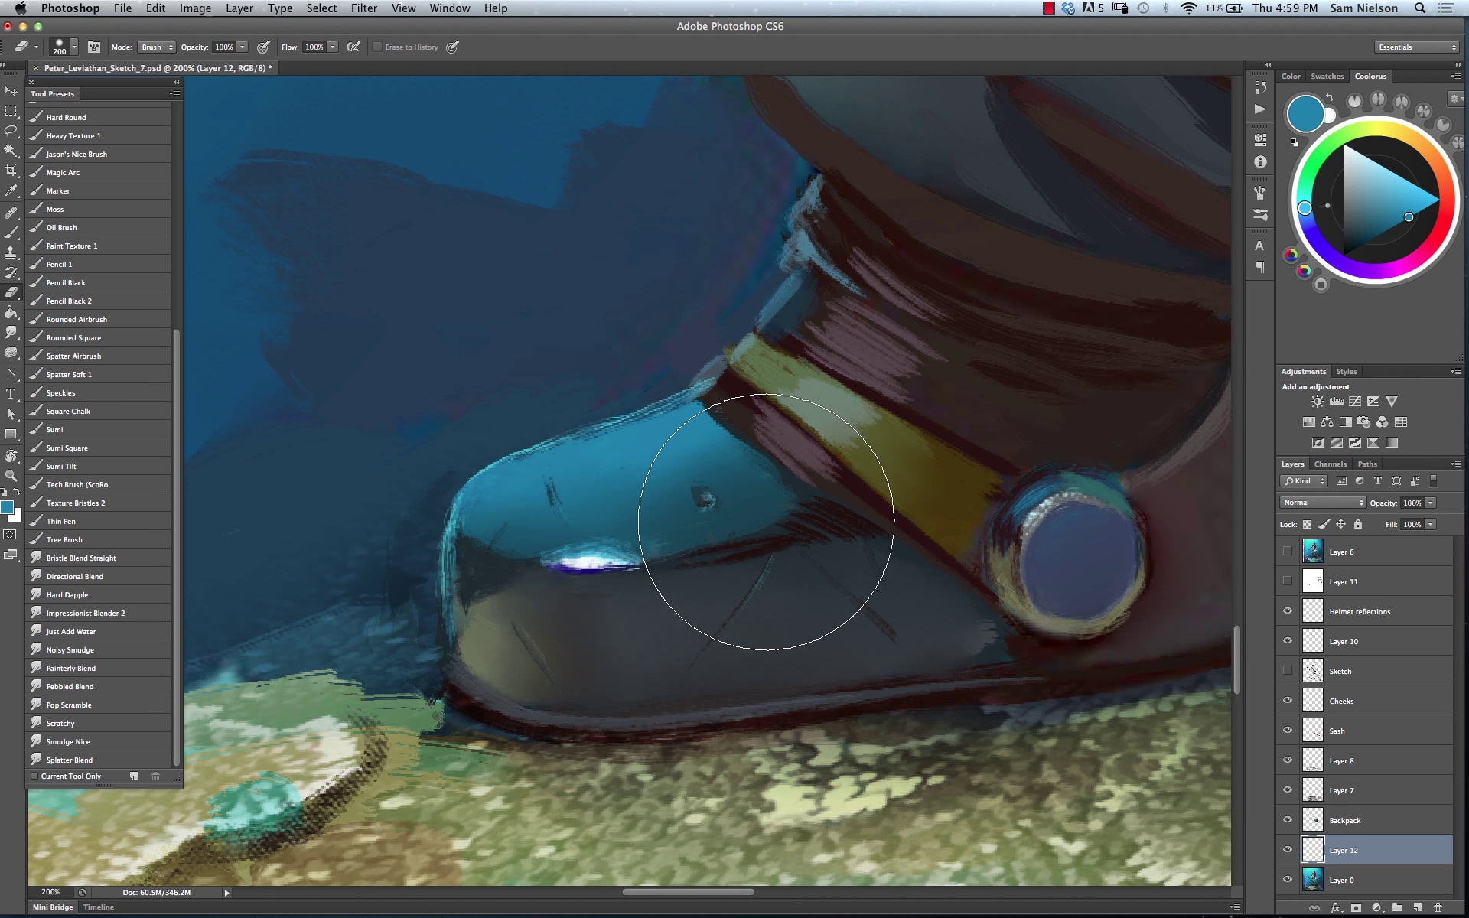
Soften the rear part of the toe's blue fill with the size 200 eraser and fade the erasure to 33%
mouse_move(751, 532)
left_mouse_down()
mouse_move(784, 522)
mouse_move(620, 602)
mouse_move(532, 611)
mouse_move(921, 478)
mouse_move(932, 490)
mouse_move(912, 541)
mouse_move(920, 494)
mouse_move(931, 570)
left_mouse_up()
key("super+shift+f")
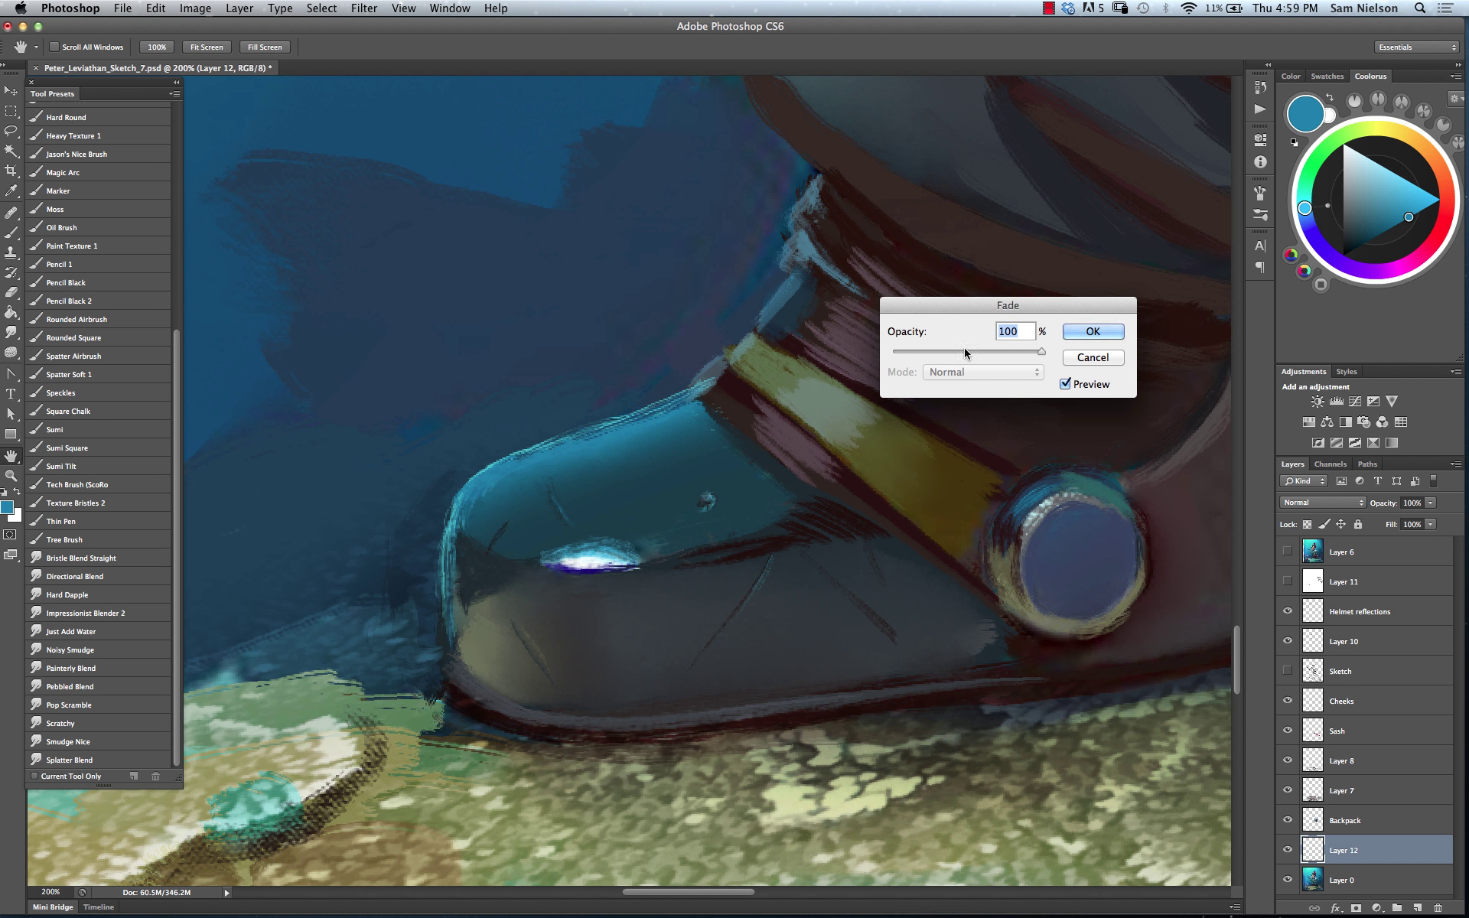
type("33")
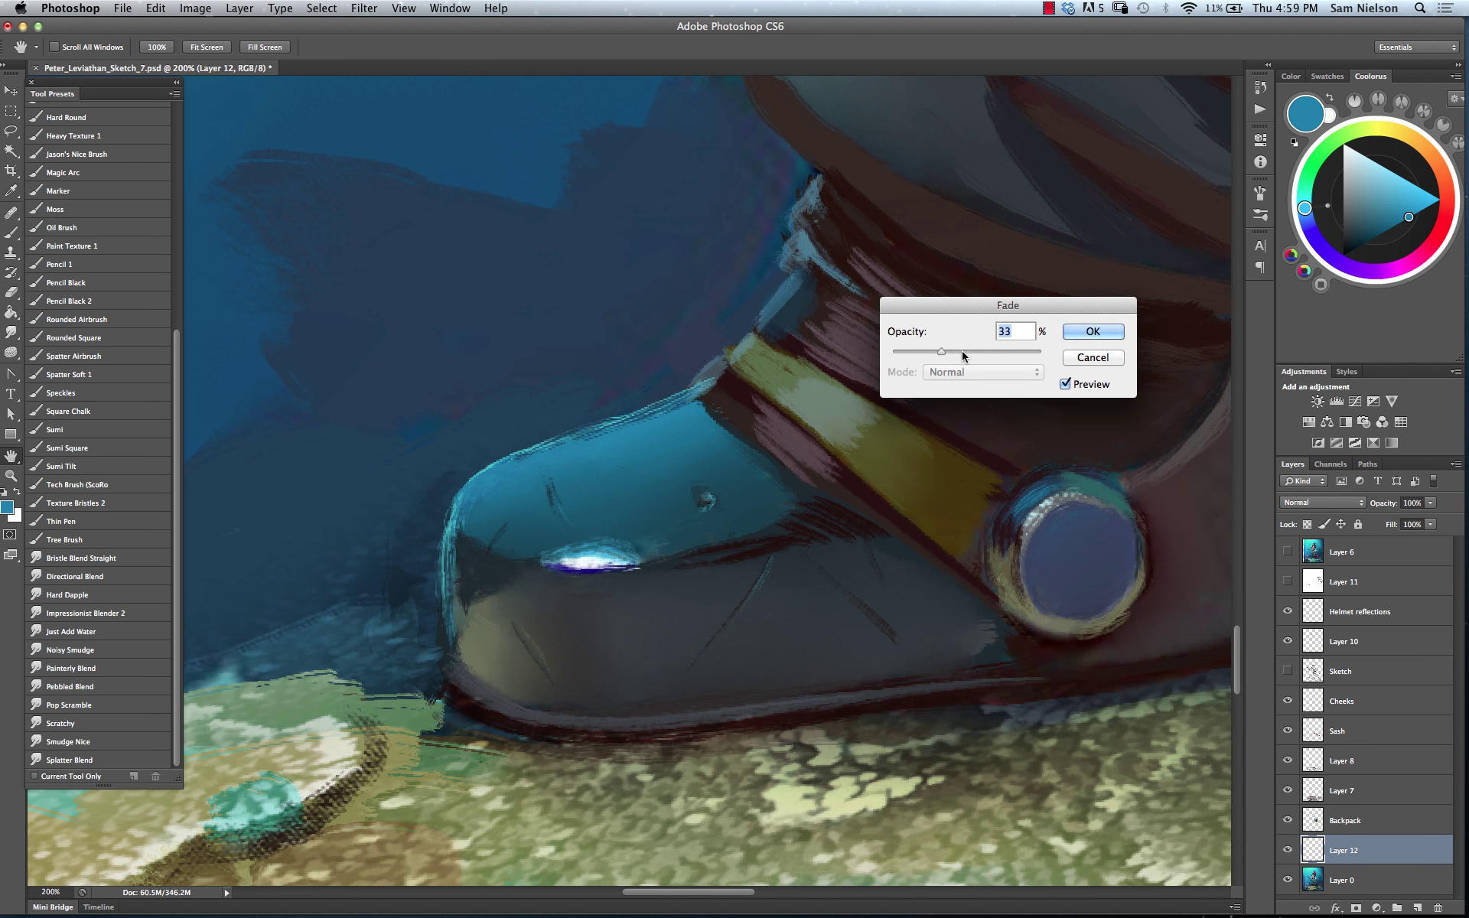
left_click(1113, 331)
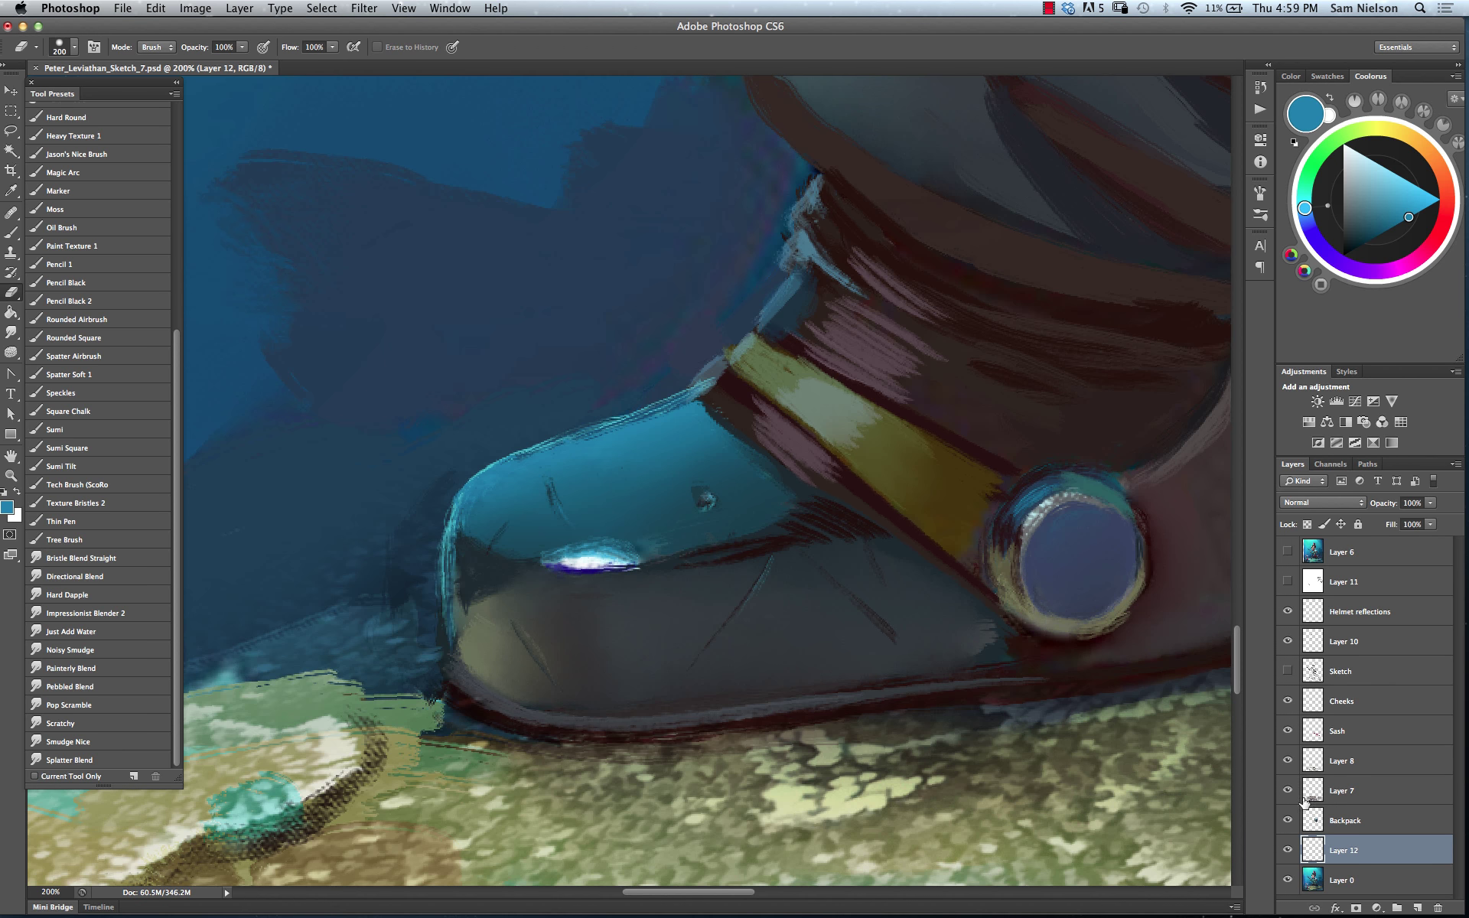
Compare the boot with and without the blue toe layer, both close up and in the full painting
left_click(1288, 851)
left_click(1288, 850)
left_click(1287, 850)
left_click(1287, 851)
key("super+minus")
key("super+minus")
key("super+minus")
key("super+minus")
key("super+minus")
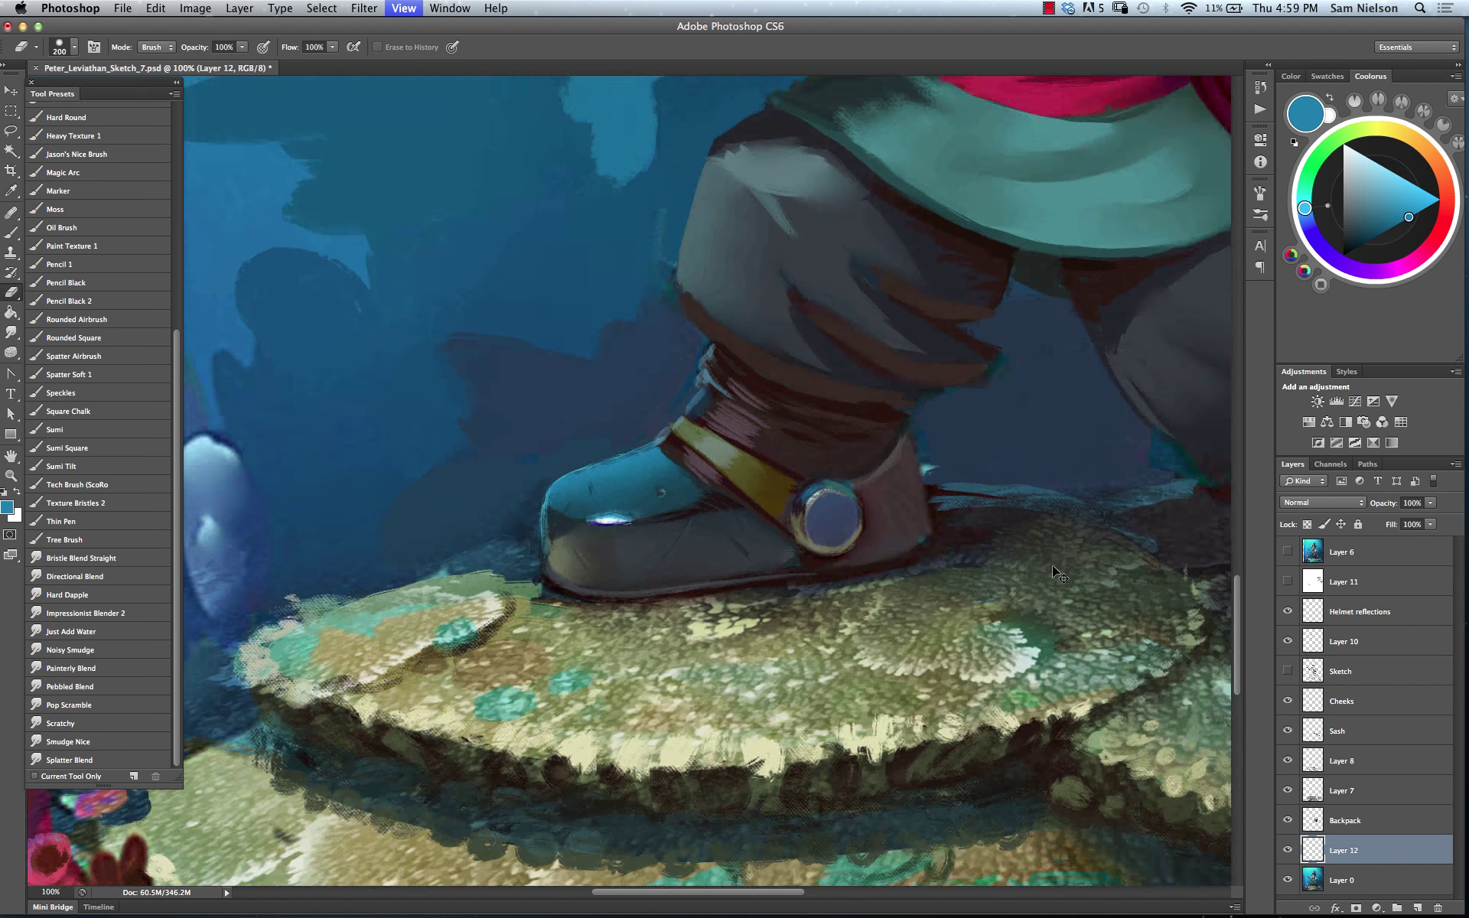
key("super+minus")
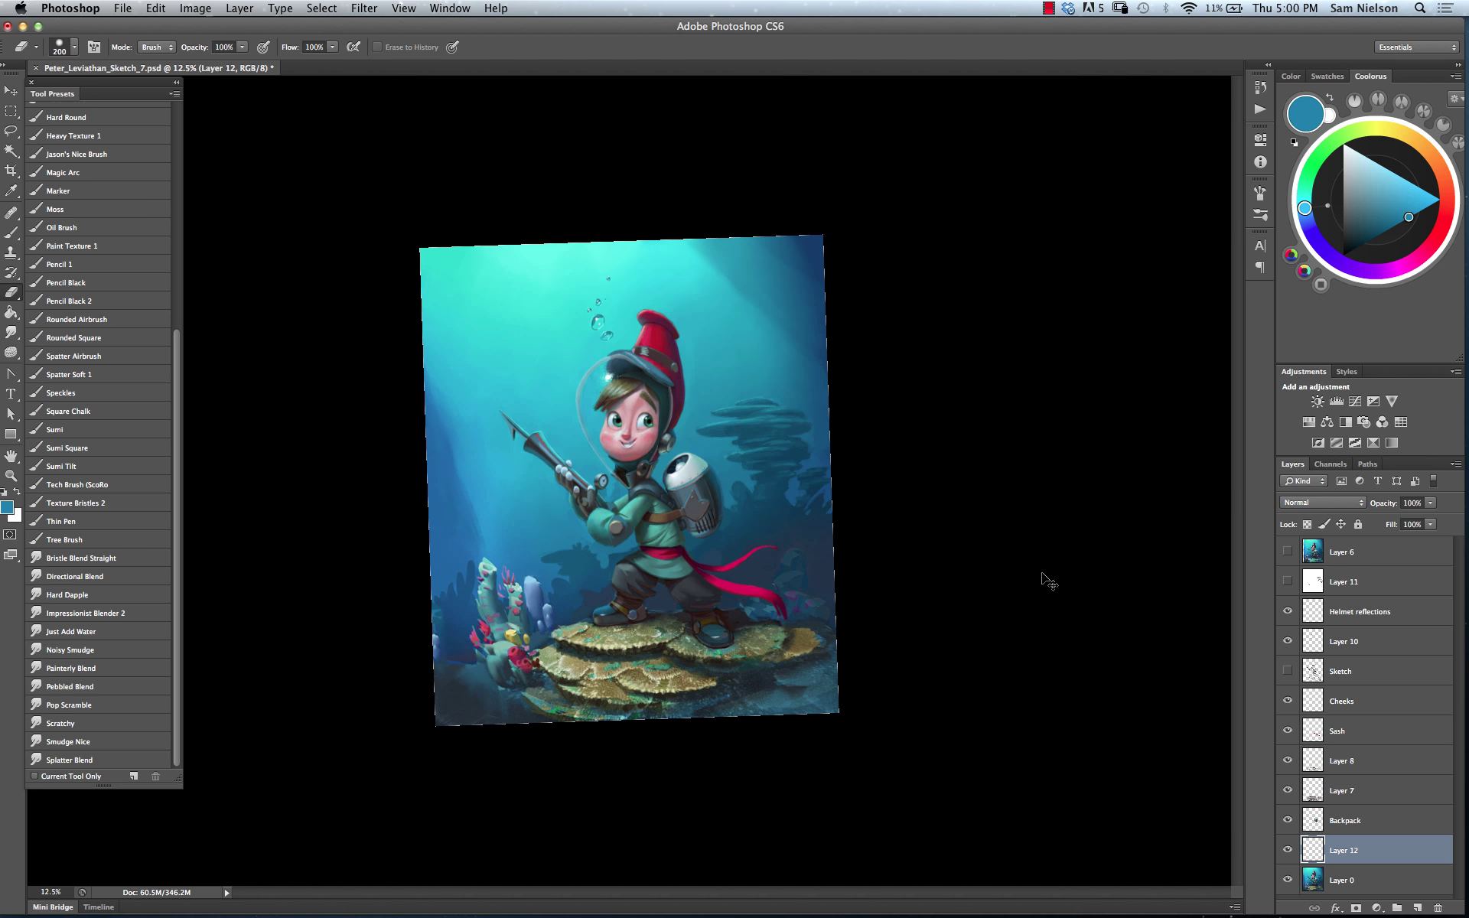
key("super+plus")
key("super+plus")
key("super+plus")
key("super+plus")
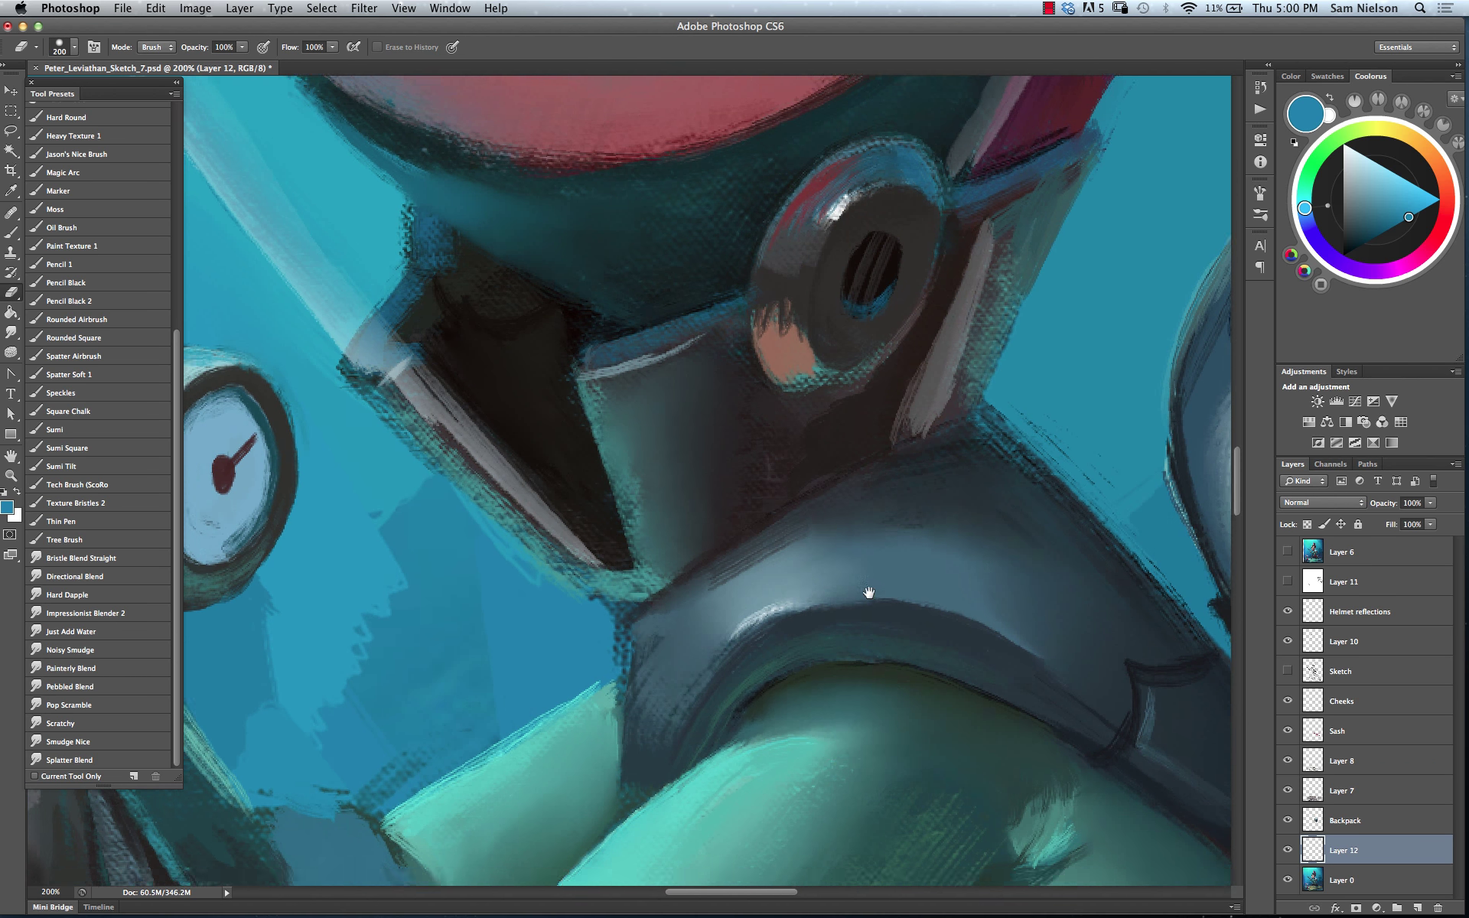
left_click_drag(869, 593, 921, 394)
left_click_drag(857, 643, 895, 393)
mouse_move(909, 626)
left_mouse_down()
mouse_move(975, 446)
mouse_move(995, 434)
left_mouse_up()
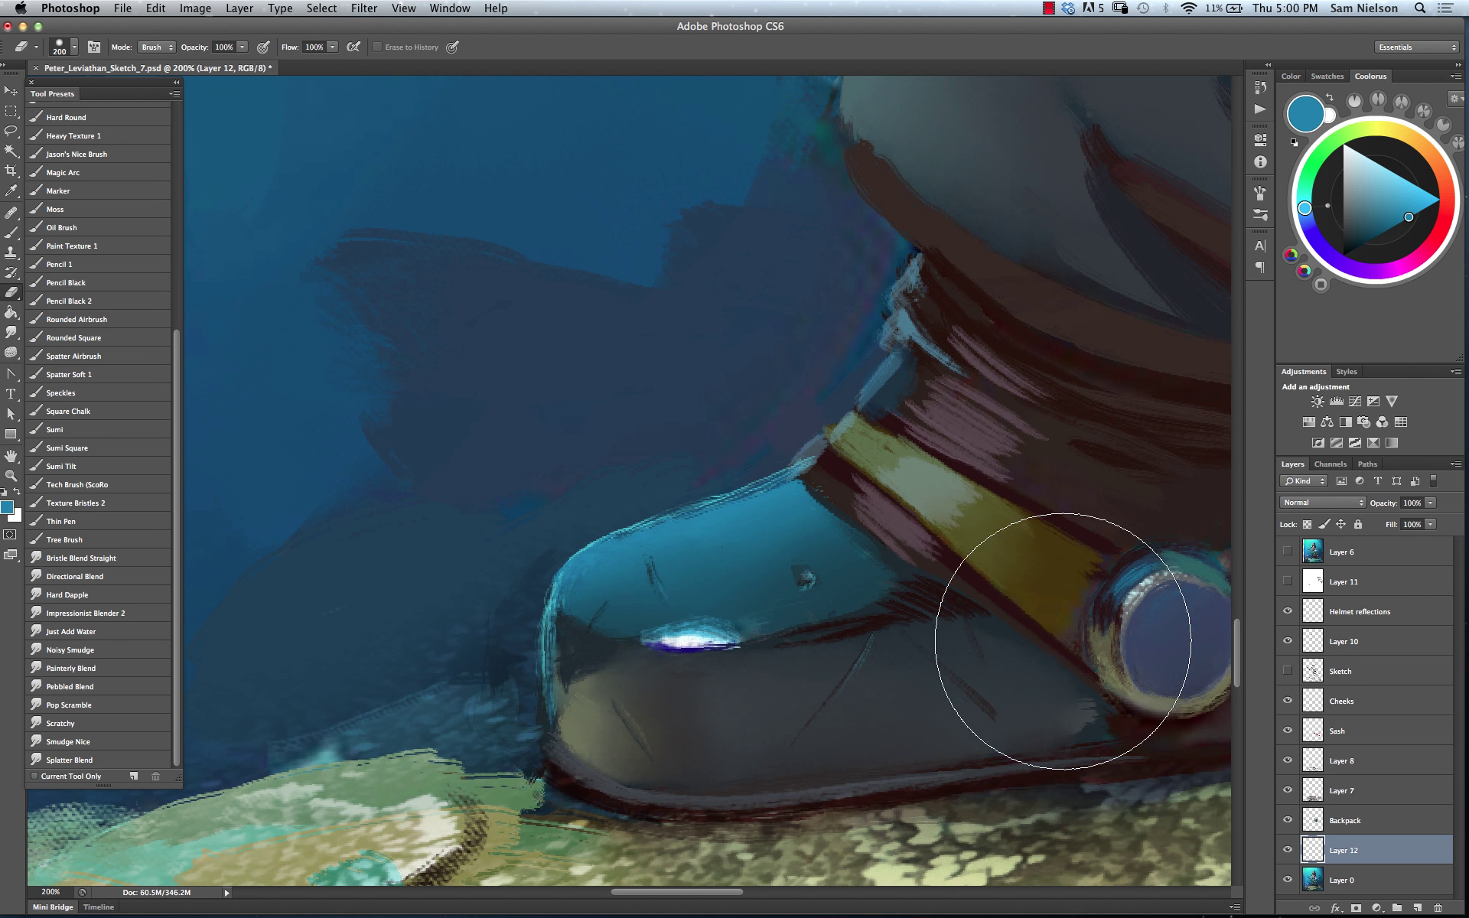
left_click(1286, 851)
left_click(1286, 851)
Merge the blue toe layer, Layer 12, down into Layer 0
left_click(11, 233)
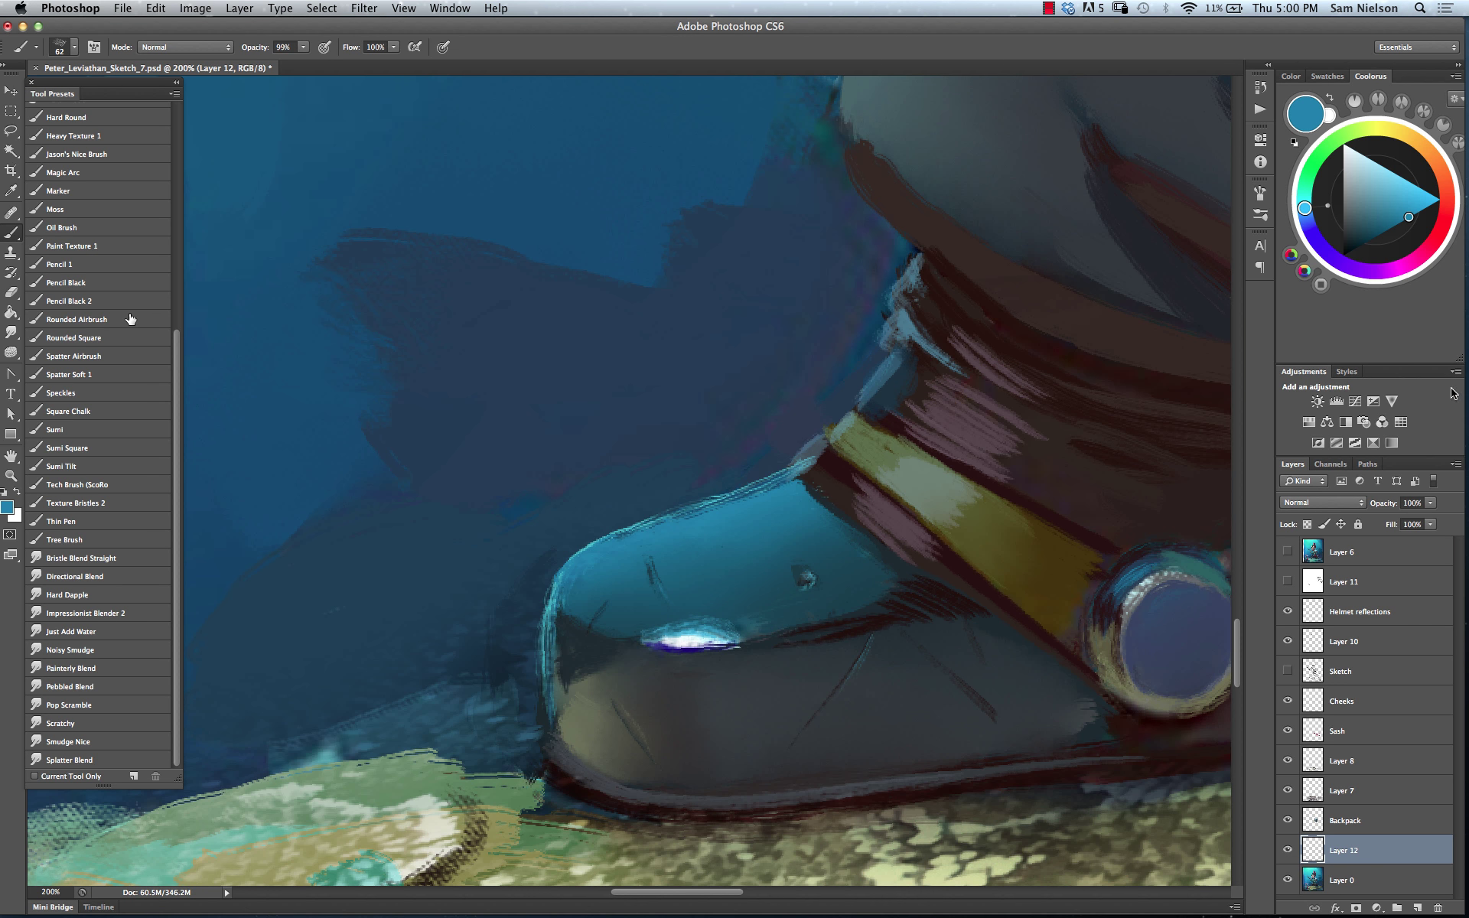
left_click(1454, 466)
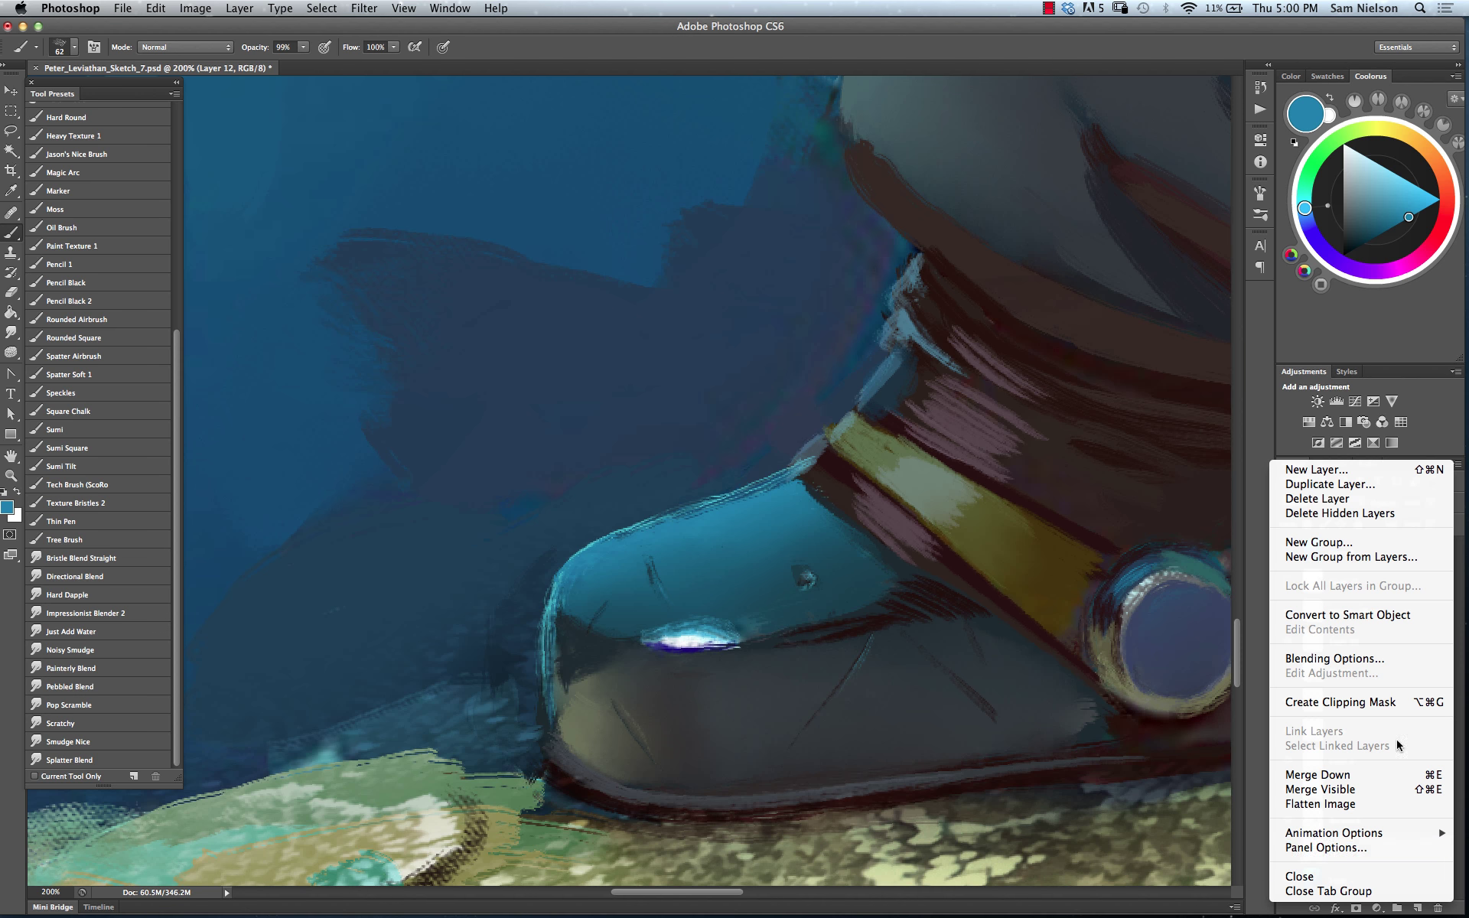
left_click(1341, 776)
Paint sampled dark blue along the toe's upper cyan rim light with the brush at size 37
left_click(723, 507, "alt")
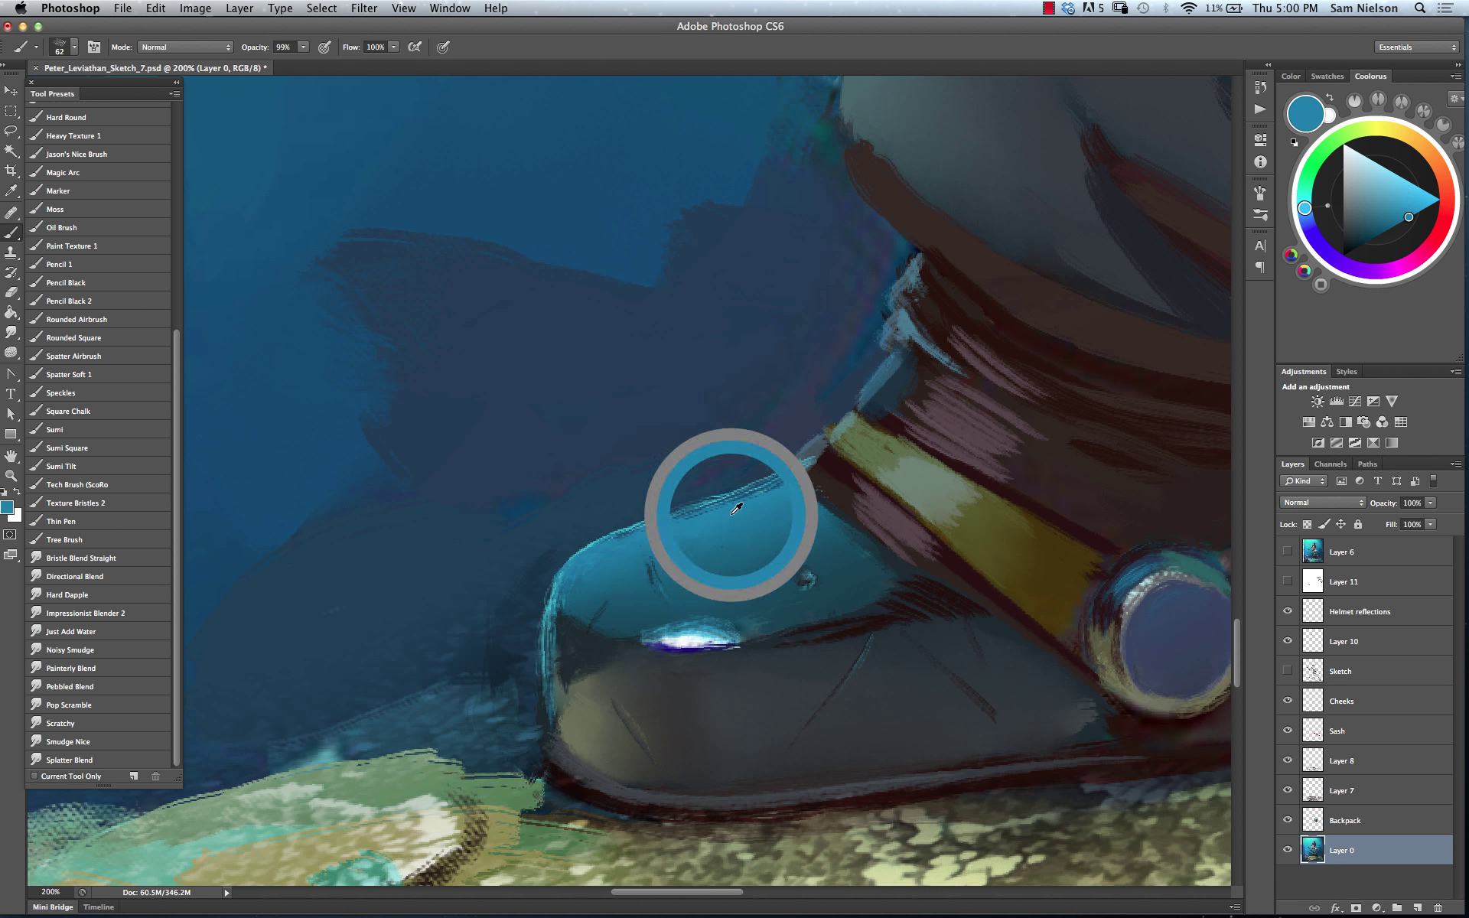
left_click(626, 547, "alt")
left_click(610, 485, "alt")
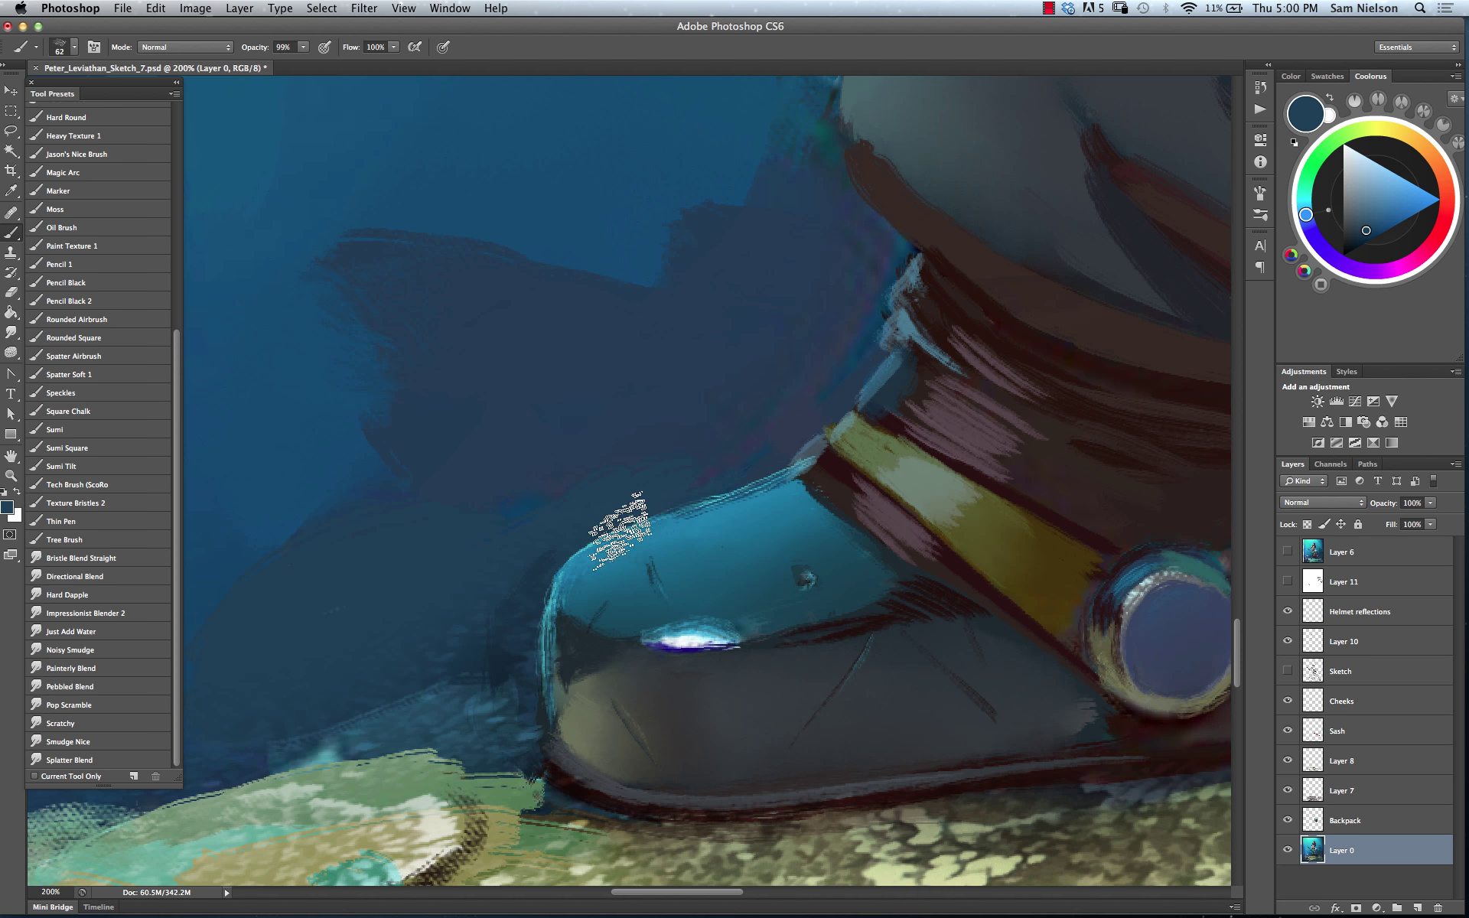
key("bracketleft")
key("bracketleft")
key("bracketleft")
left_click_drag(583, 557, 641, 515)
key("super+z")
mouse_move(565, 566)
left_mouse_down()
mouse_move(804, 464)
mouse_move(588, 547)
left_mouse_up()
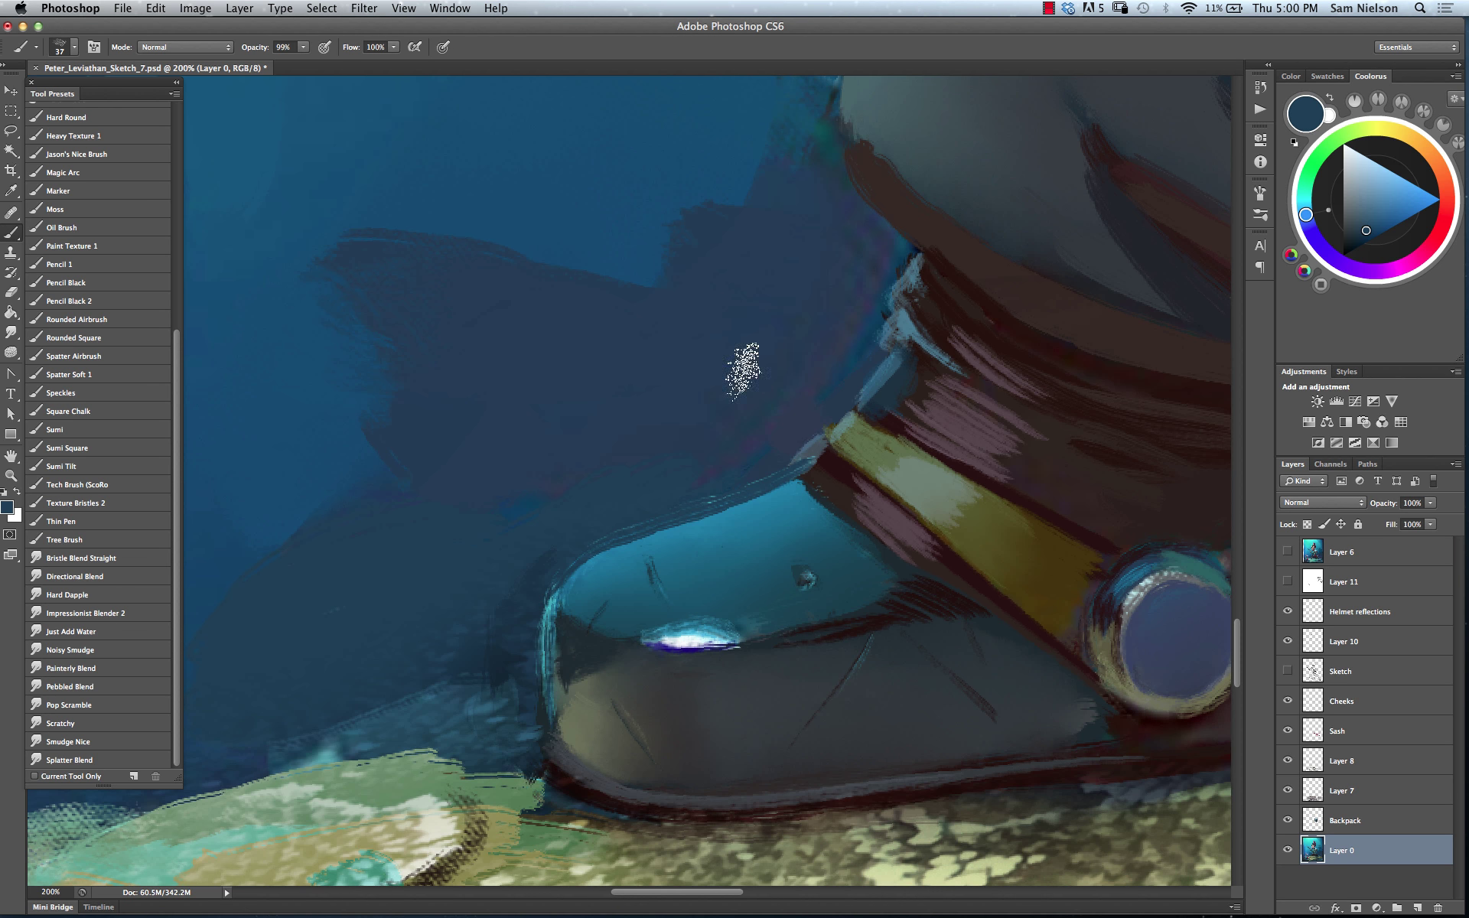
Fade the last dark blue brush stroke on the toe's rim to 50% opacity
key("super+shift+f")
left_click(966, 350)
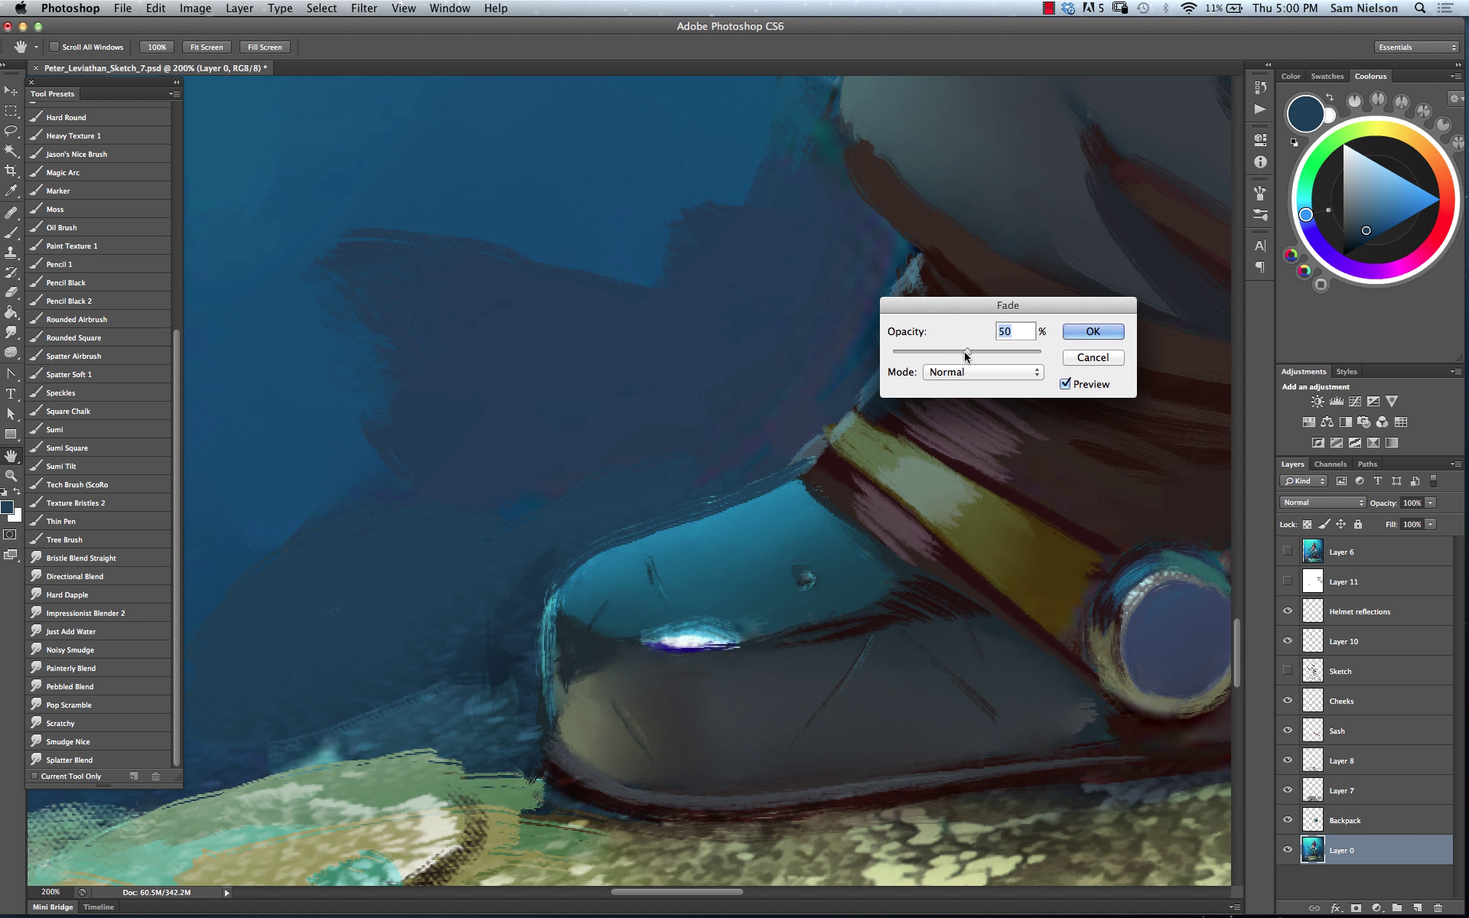
left_click(1093, 332)
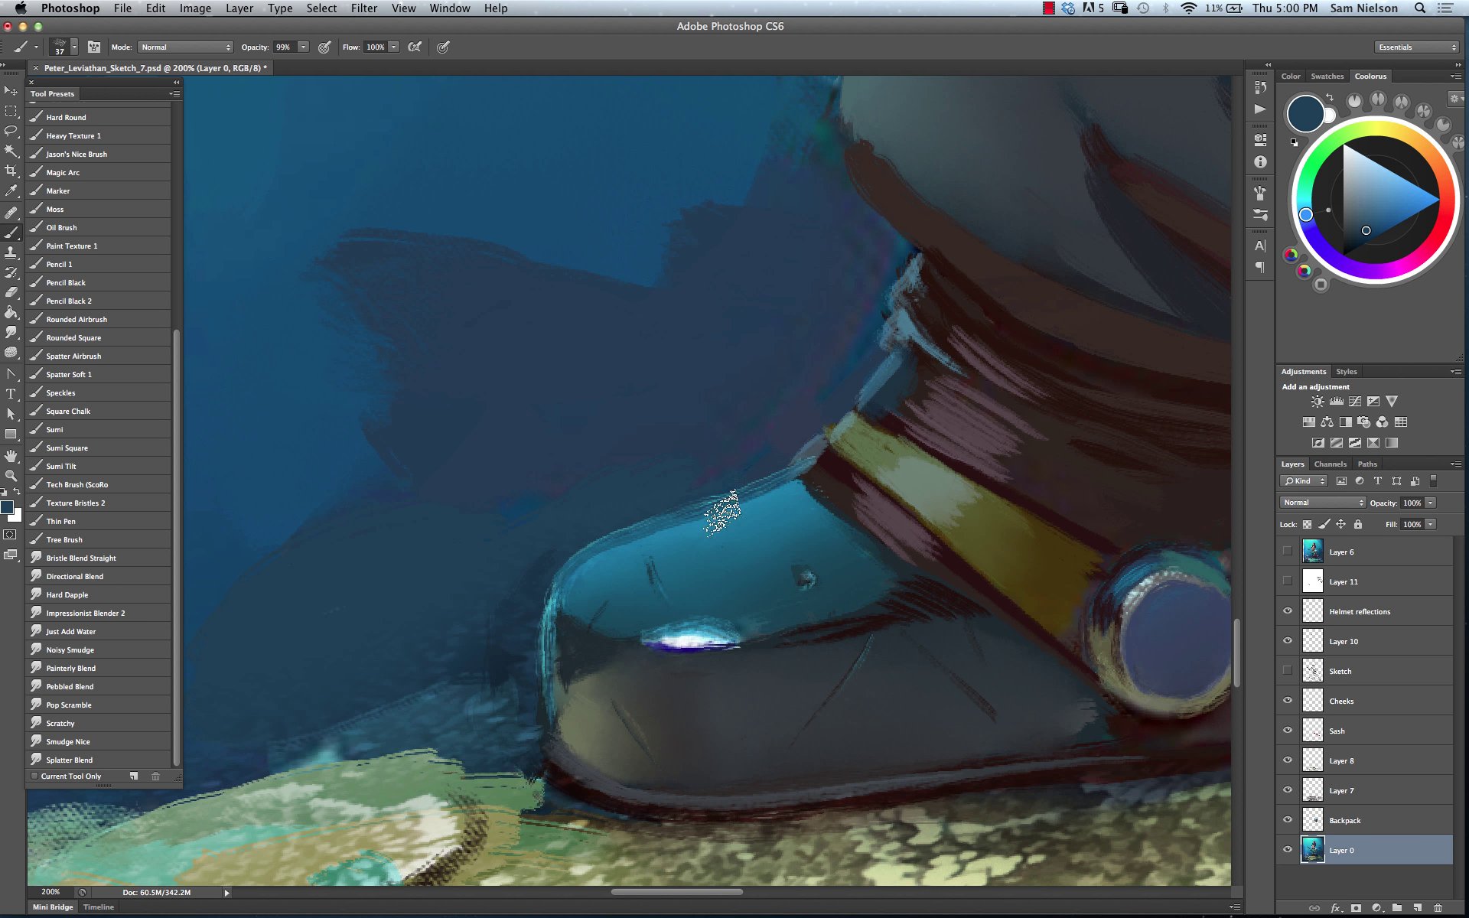
Subdue the toe's upper and front rim outline with sampled medium teal-blue and dark teal
left_click(693, 513, "alt")
left_click_drag(680, 521, 646, 531)
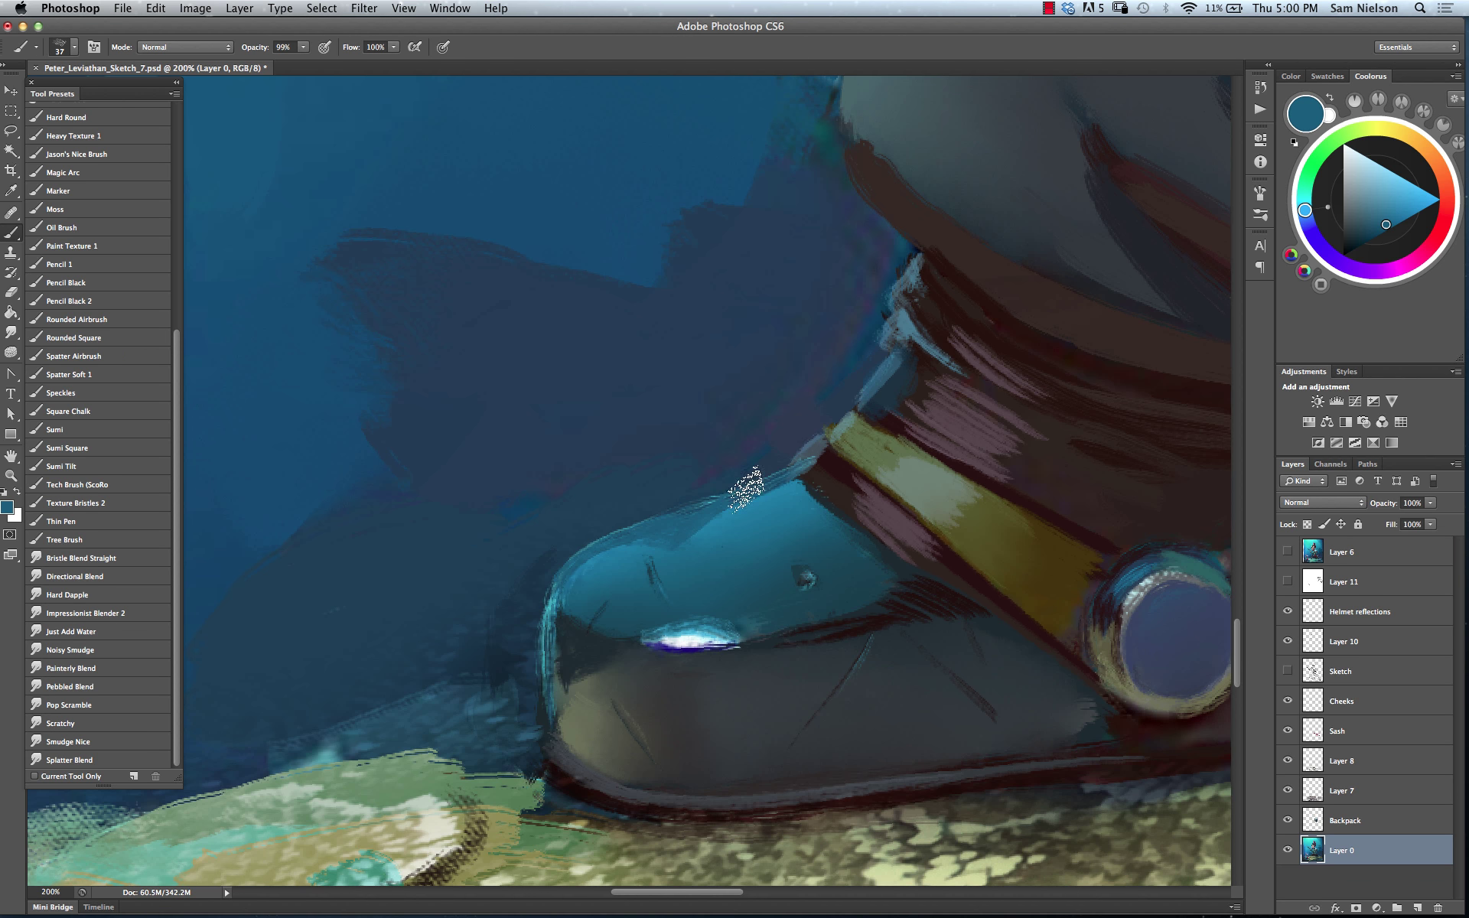
left_click_drag(748, 487, 772, 484)
left_click(565, 625, "alt")
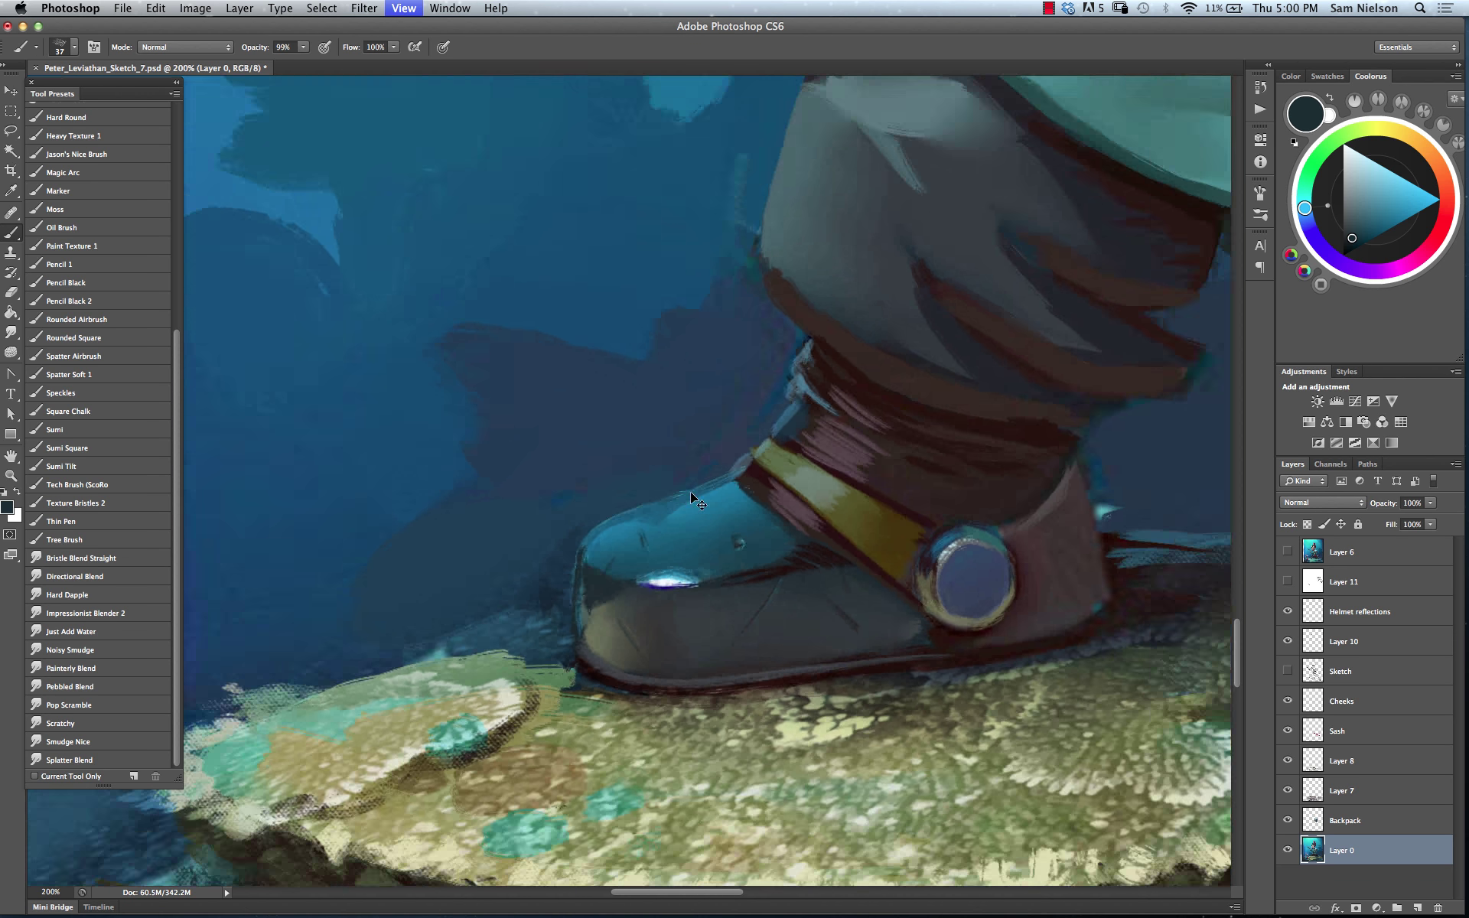
Blend the top of the toe's blue reflection with the Smudge tool at 48% strength
key("super+minus")
key("super+minus")
key("super+minus")
key("super+plus")
key("super+plus")
key("super+plus")
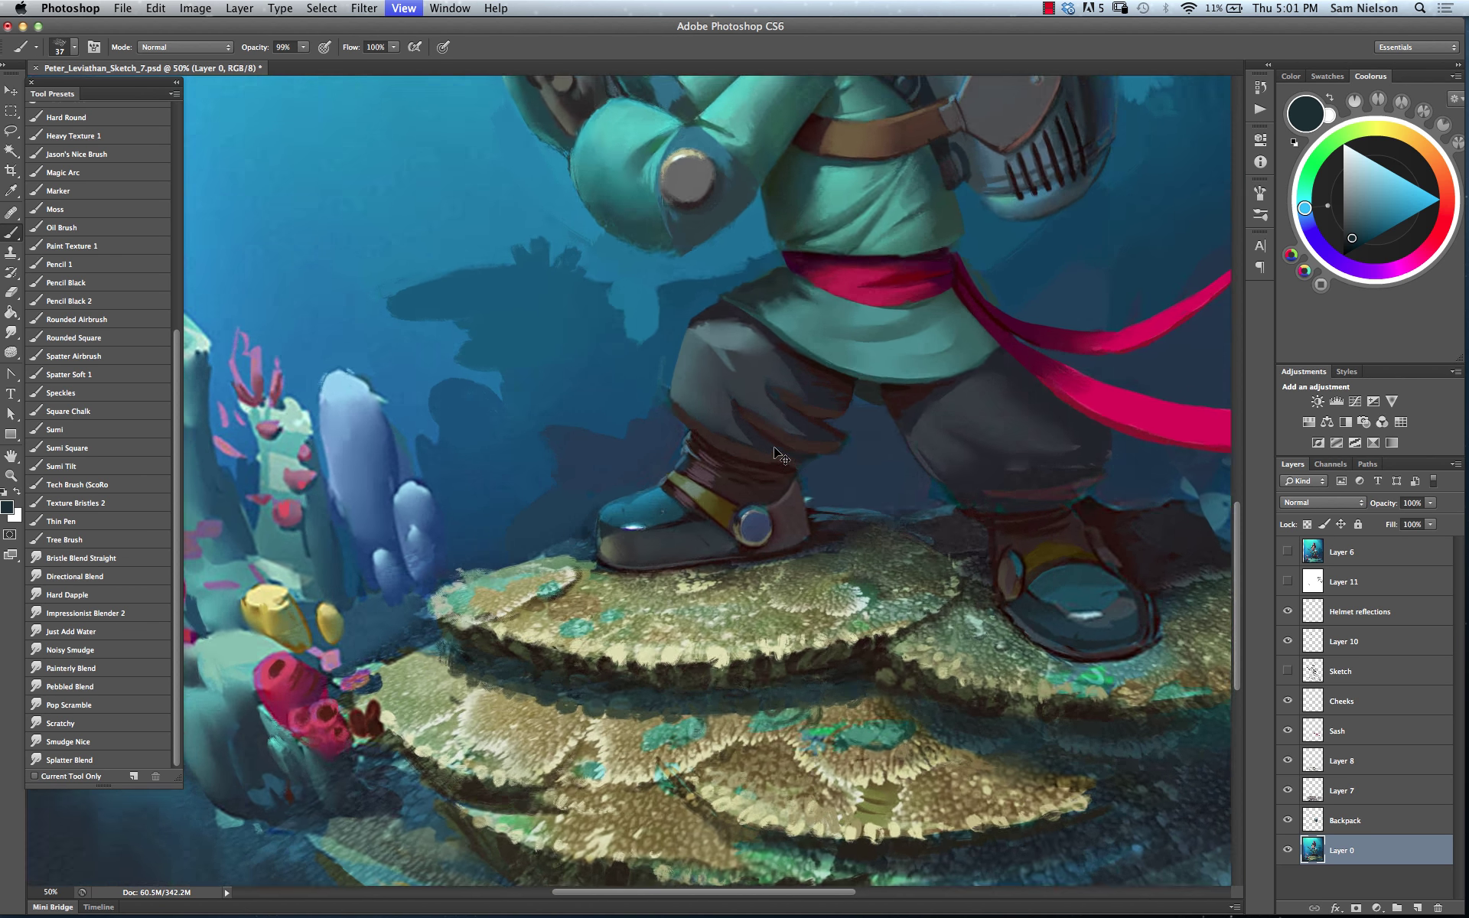
scroll(712, 413, "left", 3)
left_click(10, 332)
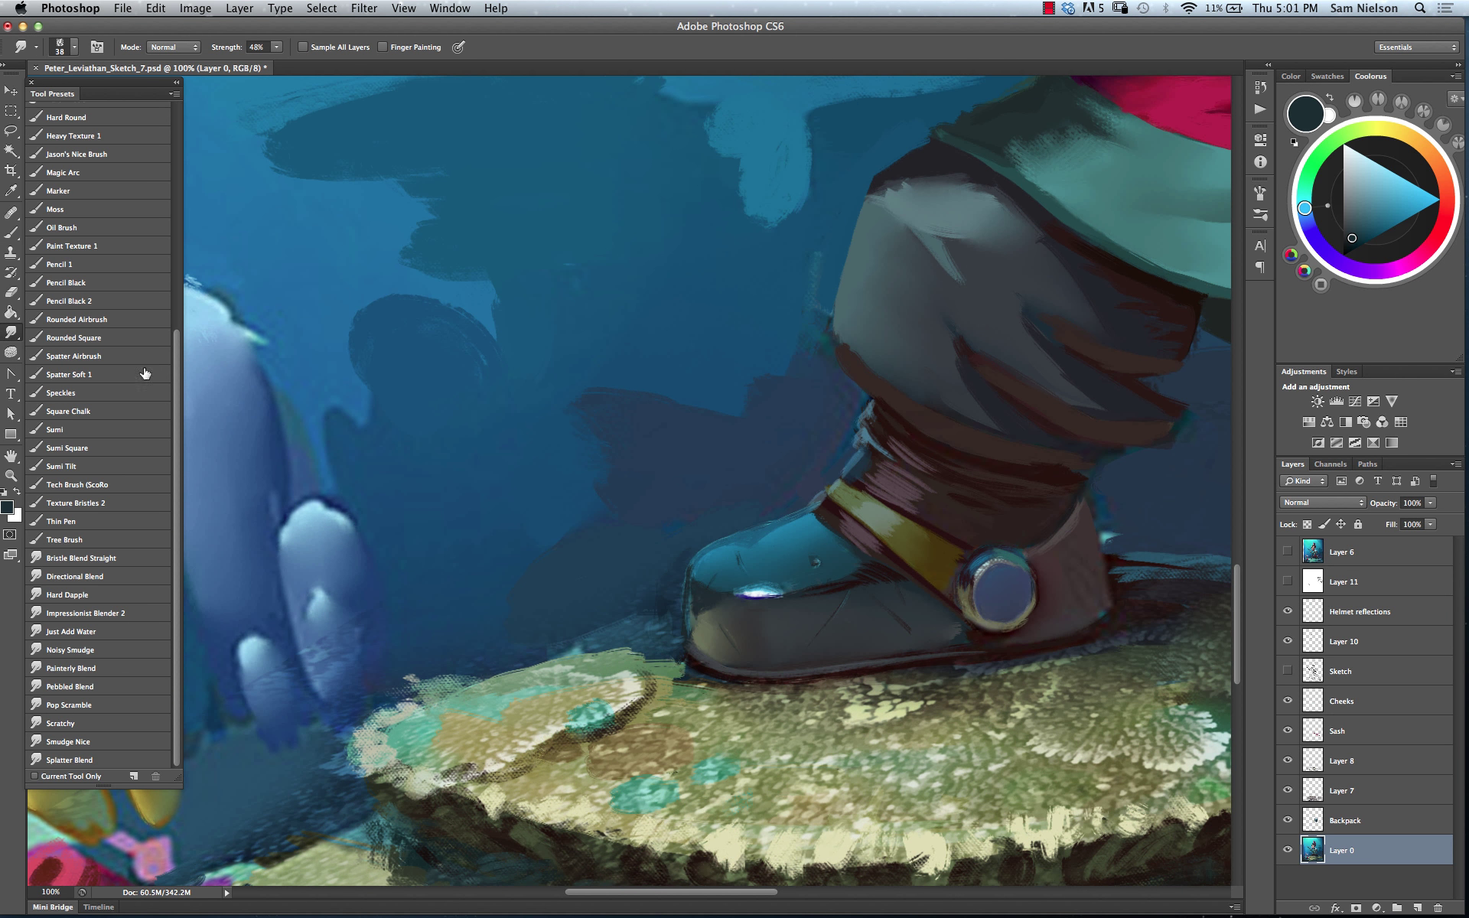
left_click_drag(761, 544, 755, 545)
Create a new layer above Layer 0 and paint a medium-blue rim light along the trouser knee's front edge at brush size 37
scroll(1042, 496, "up", 5)
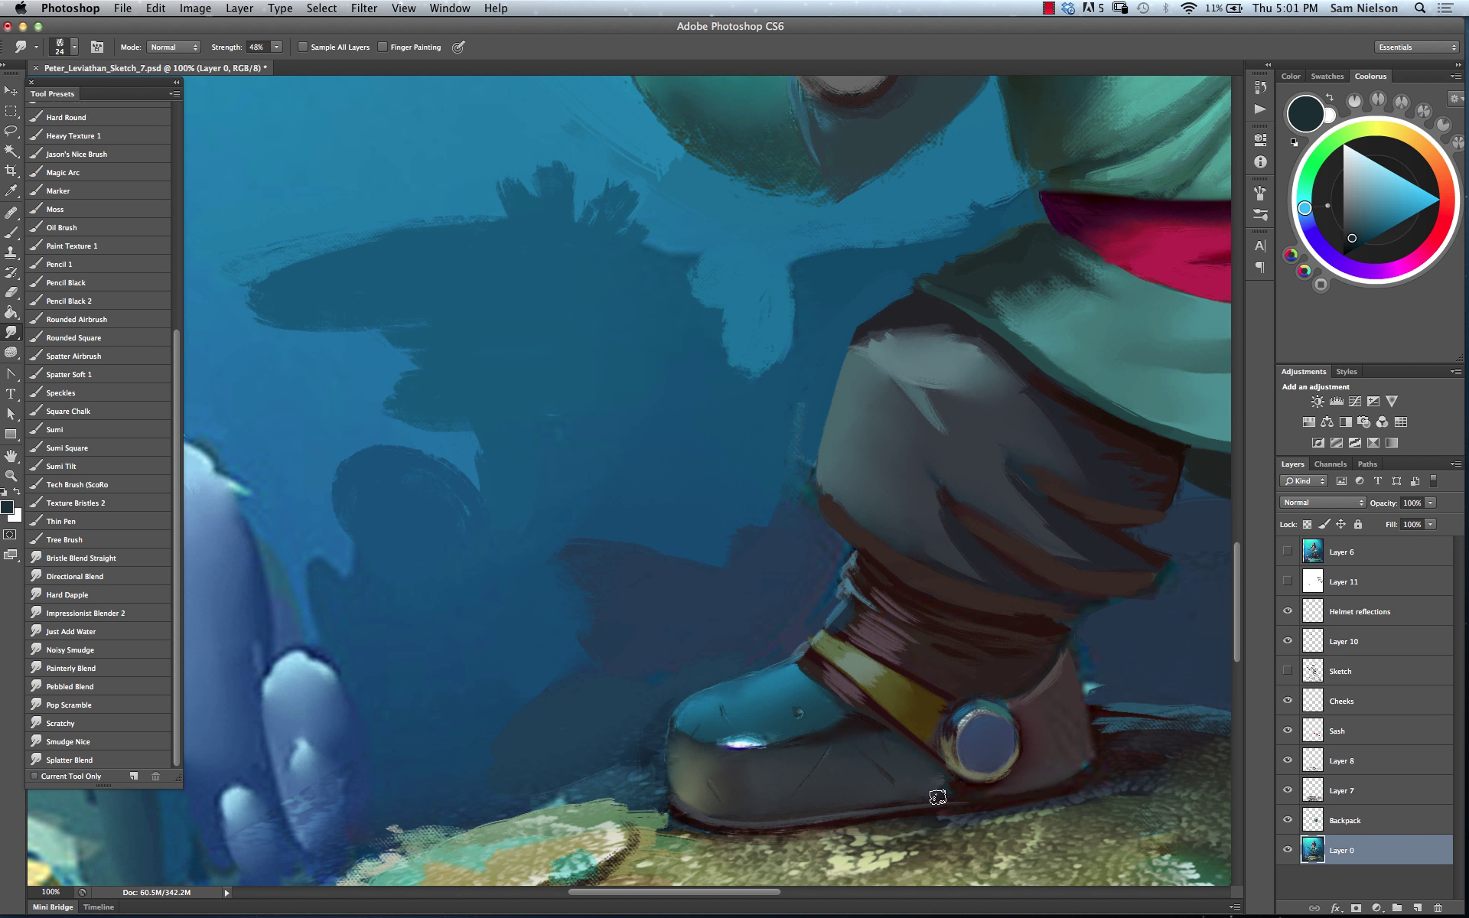
scroll(995, 727, "up", 10)
scroll(1022, 666, "down", 5)
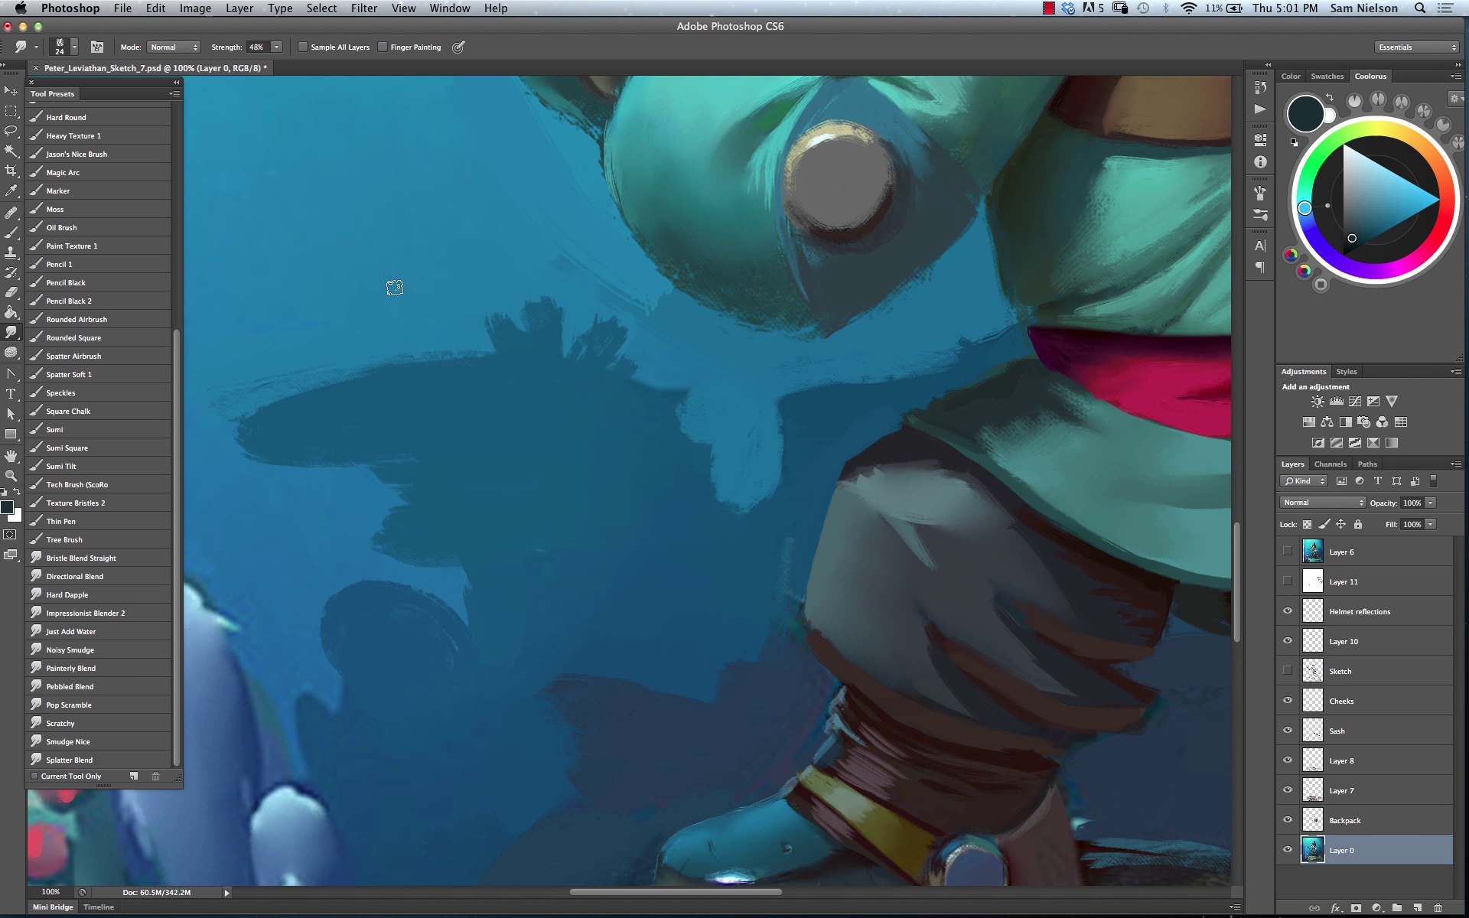
left_click(12, 232)
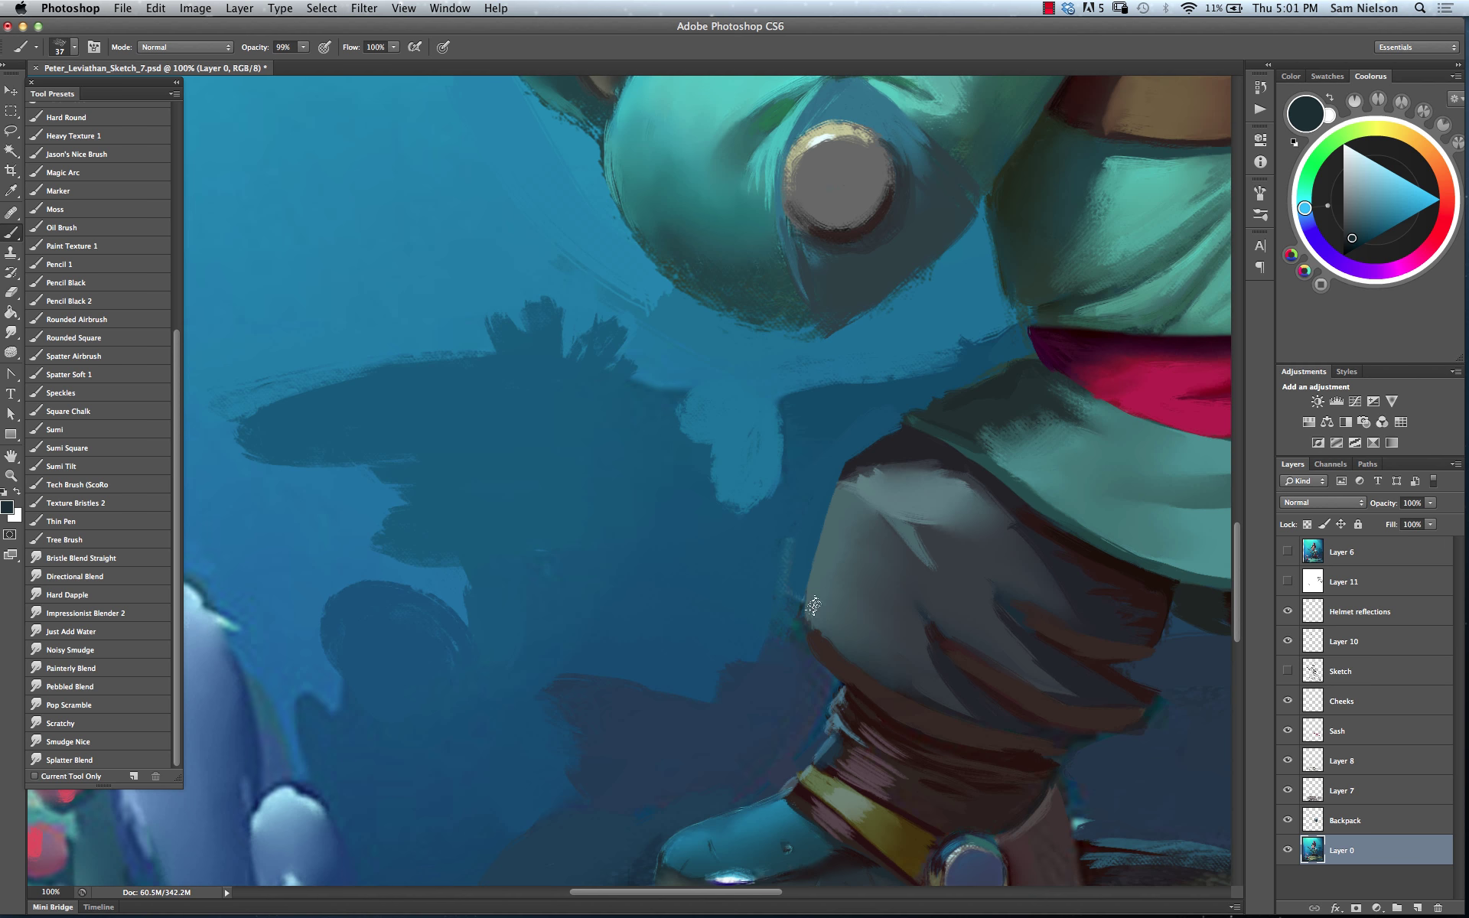
key("super+shift+n")
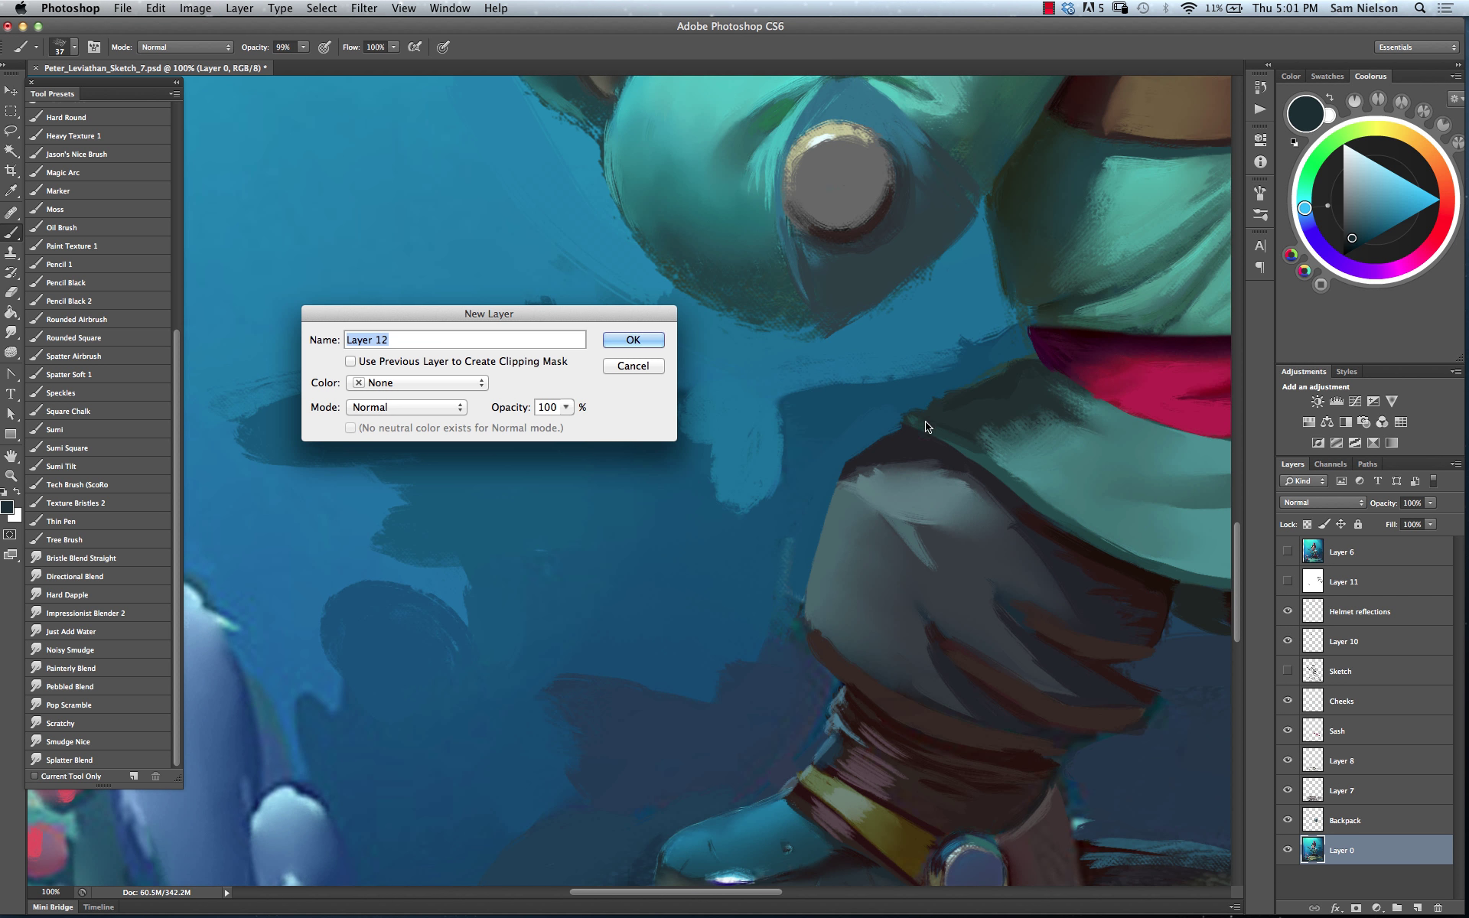
left_click(639, 340)
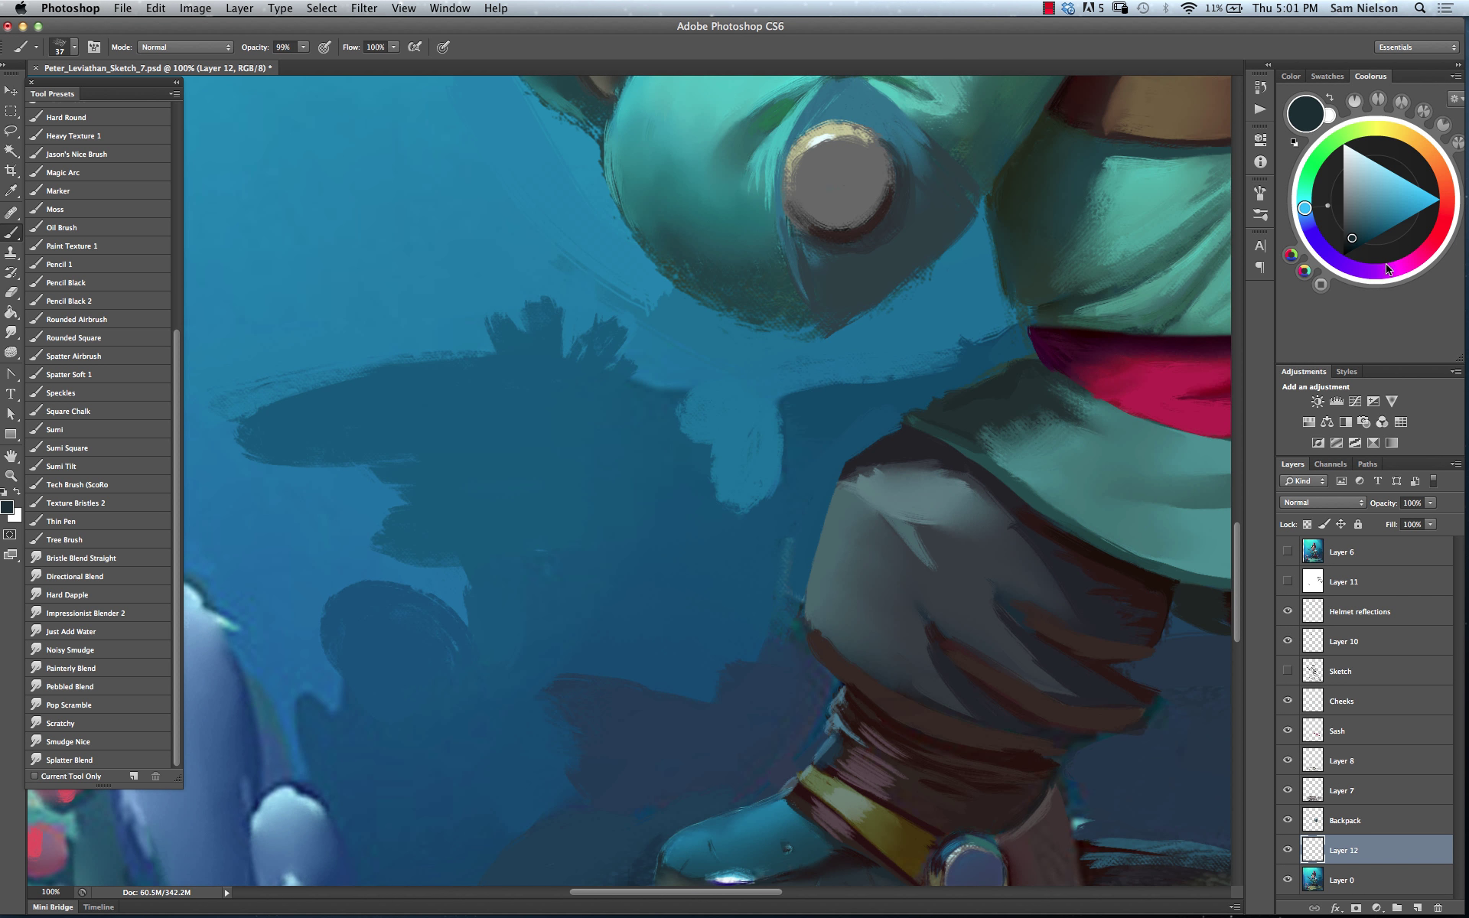
left_click_drag(1390, 205, 1395, 208)
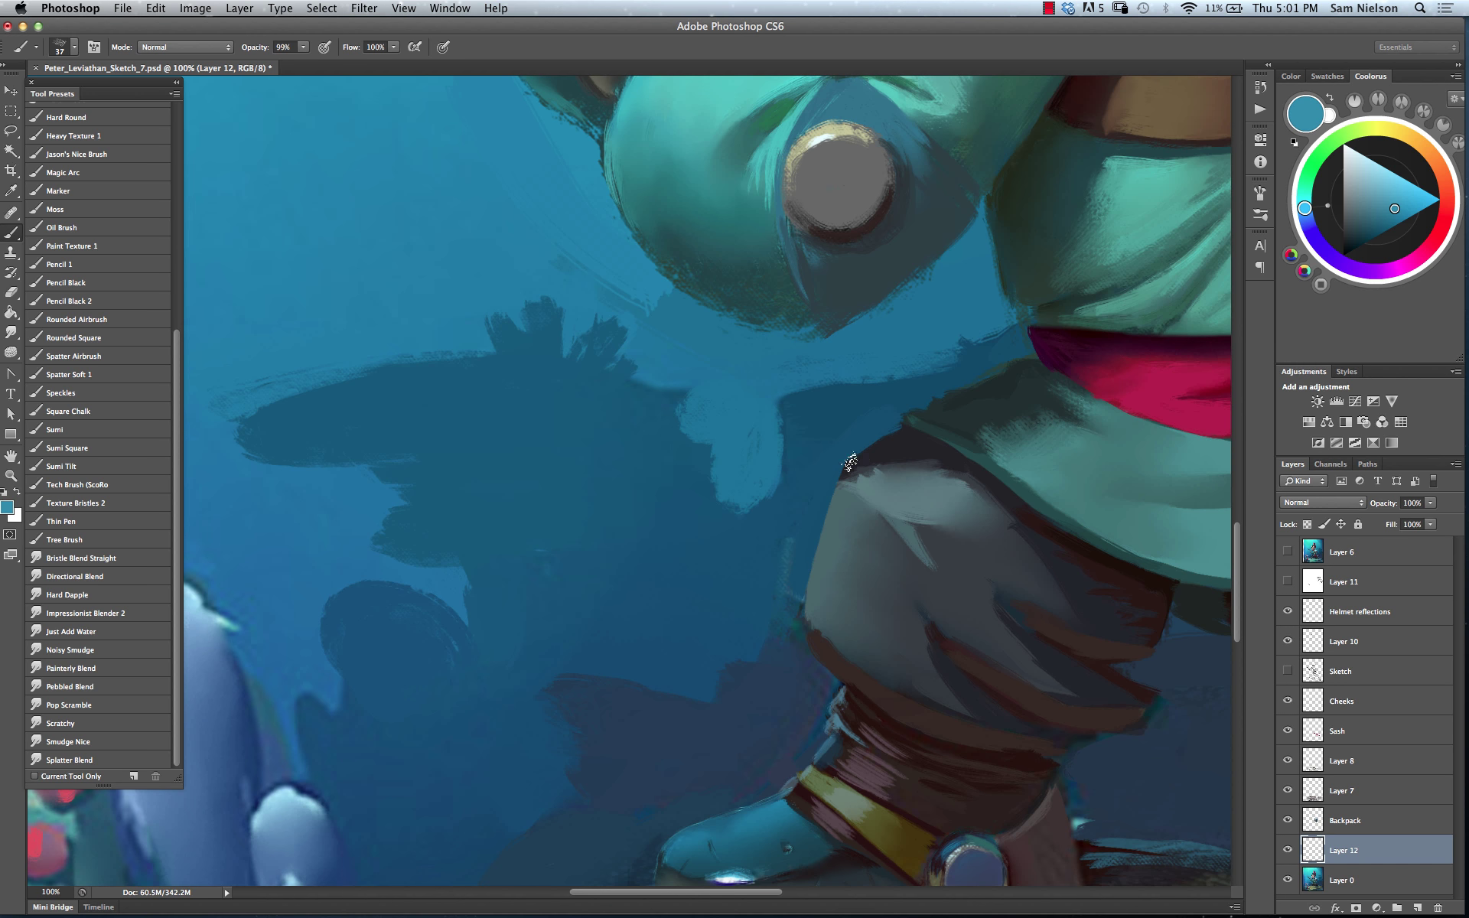
mouse_move(858, 454)
left_mouse_down()
mouse_move(807, 608)
mouse_move(819, 529)
mouse_move(834, 494)
mouse_move(804, 618)
mouse_move(824, 521)
left_mouse_up()
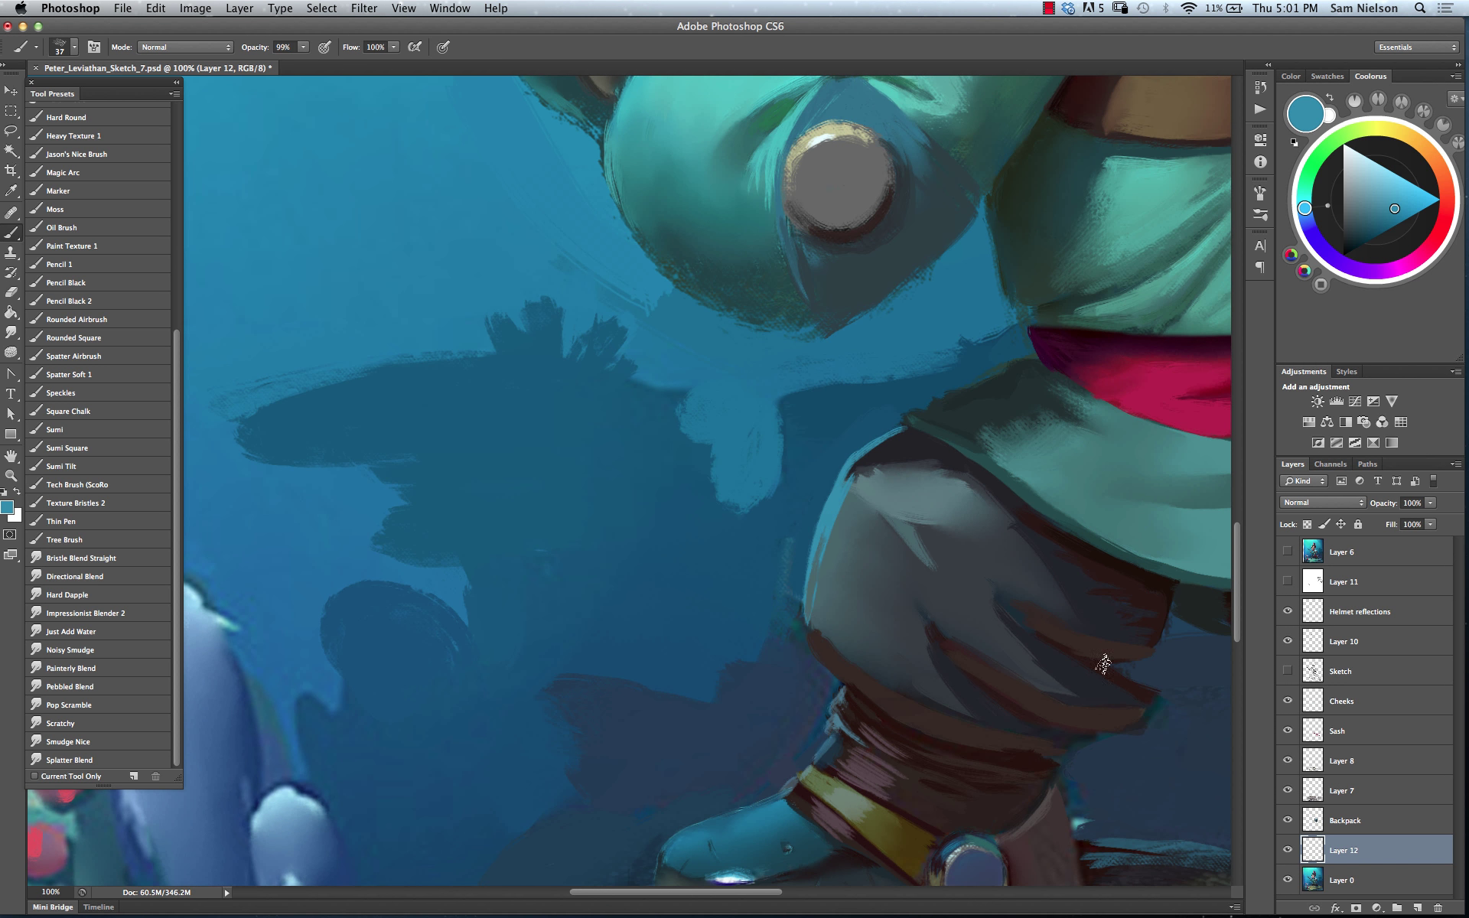
Check which layer holds the red sash by toggling the visibility of the layers above Layer 12
left_click(1289, 821)
left_click(1289, 793)
left_click(1288, 731)
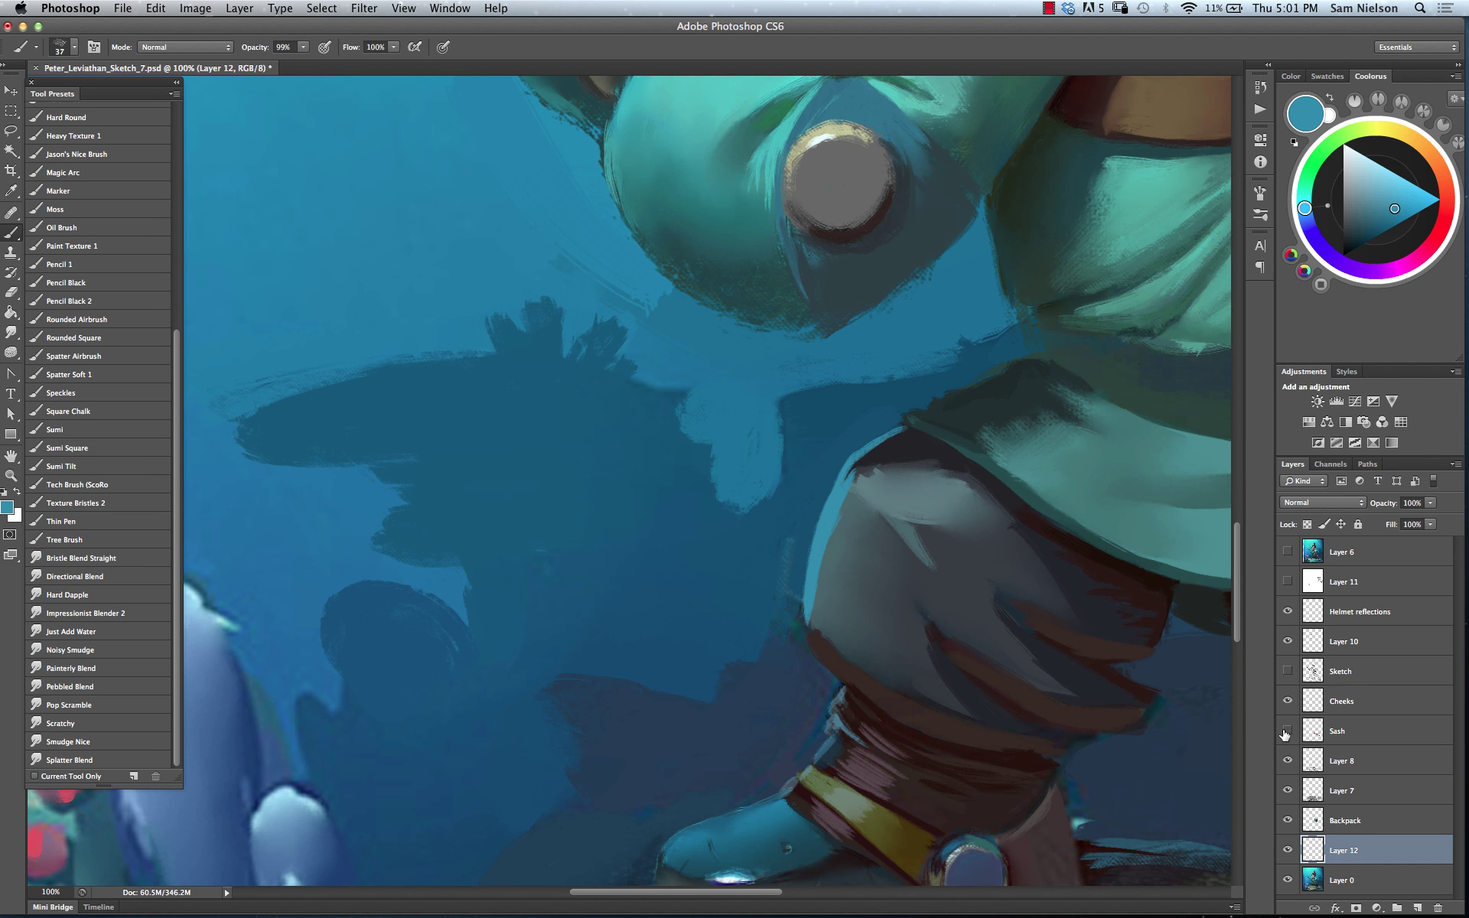
left_click(1288, 731)
left_click(1288, 731)
left_click(1288, 730)
left_click(1360, 734)
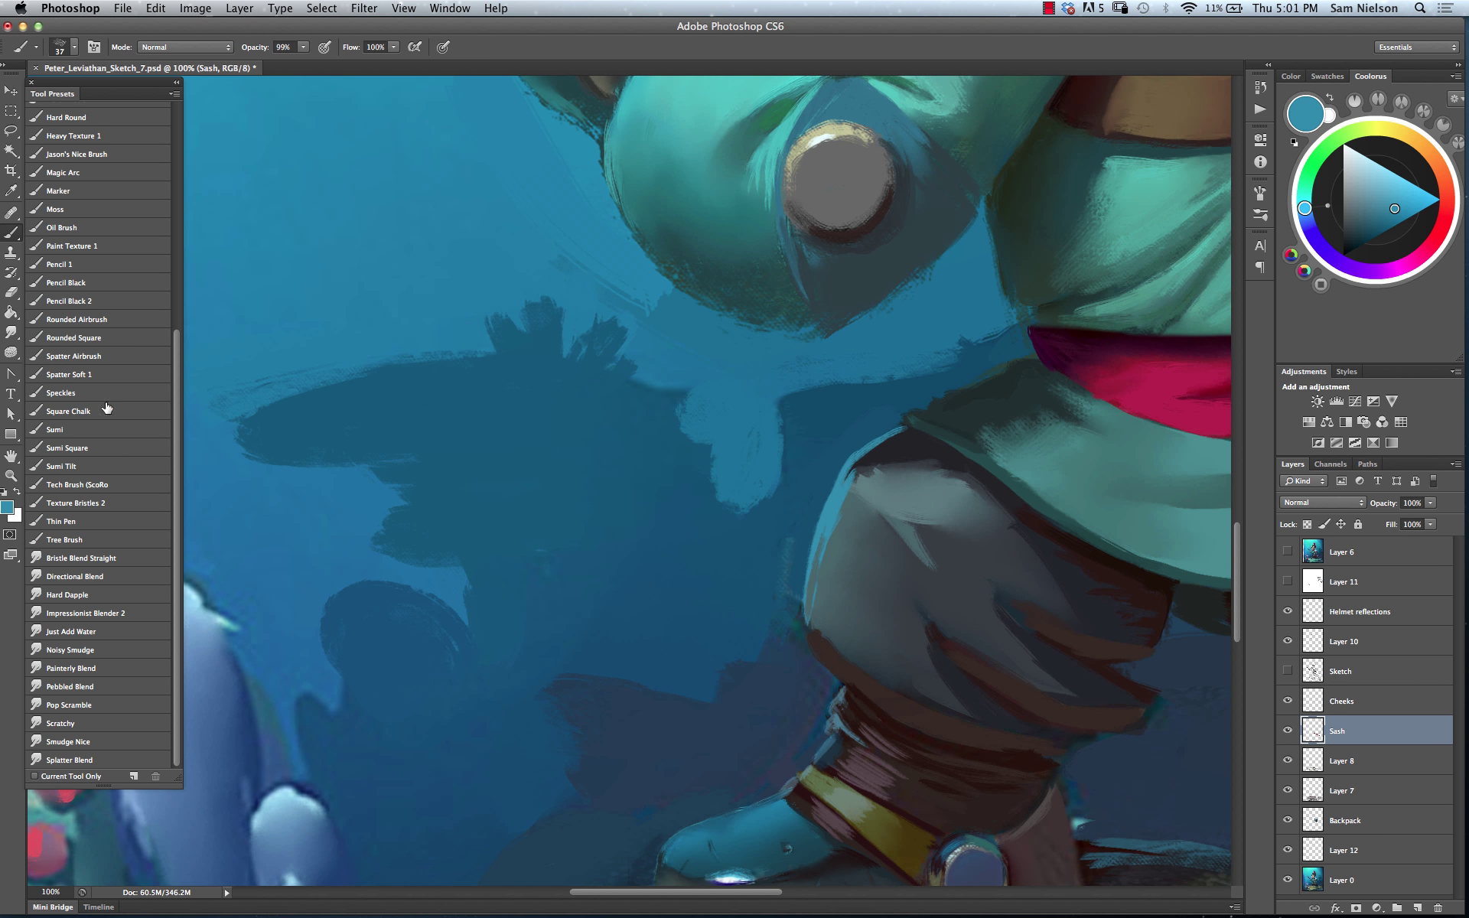
left_click(11, 292)
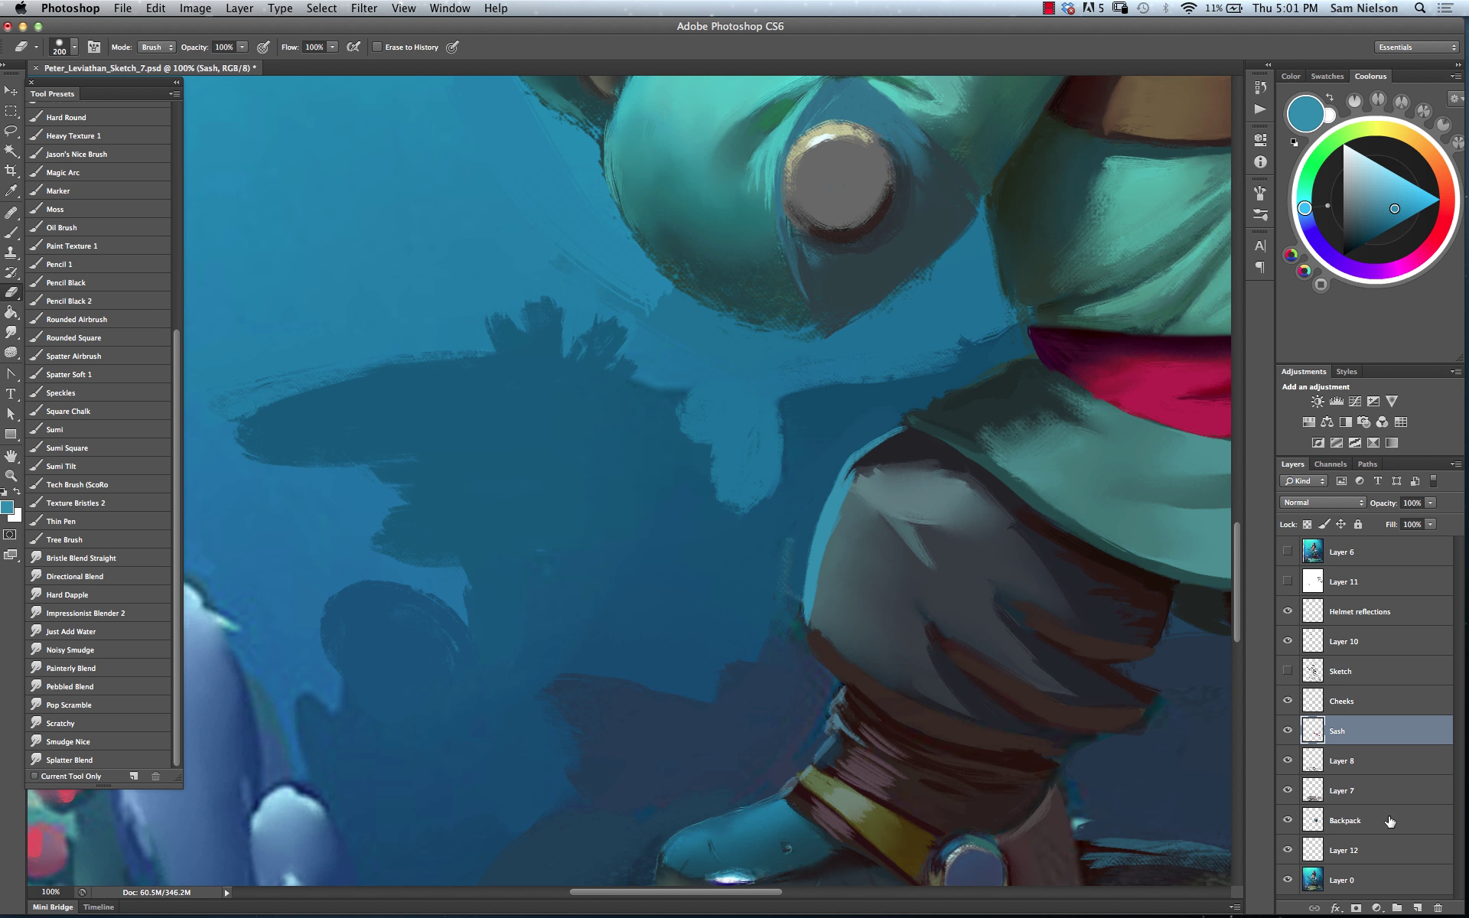
left_click(1353, 851)
Touch up the knee's rim light, trying Layer 12 at 43% opacity and restoring it to 100%
left_click(13, 233)
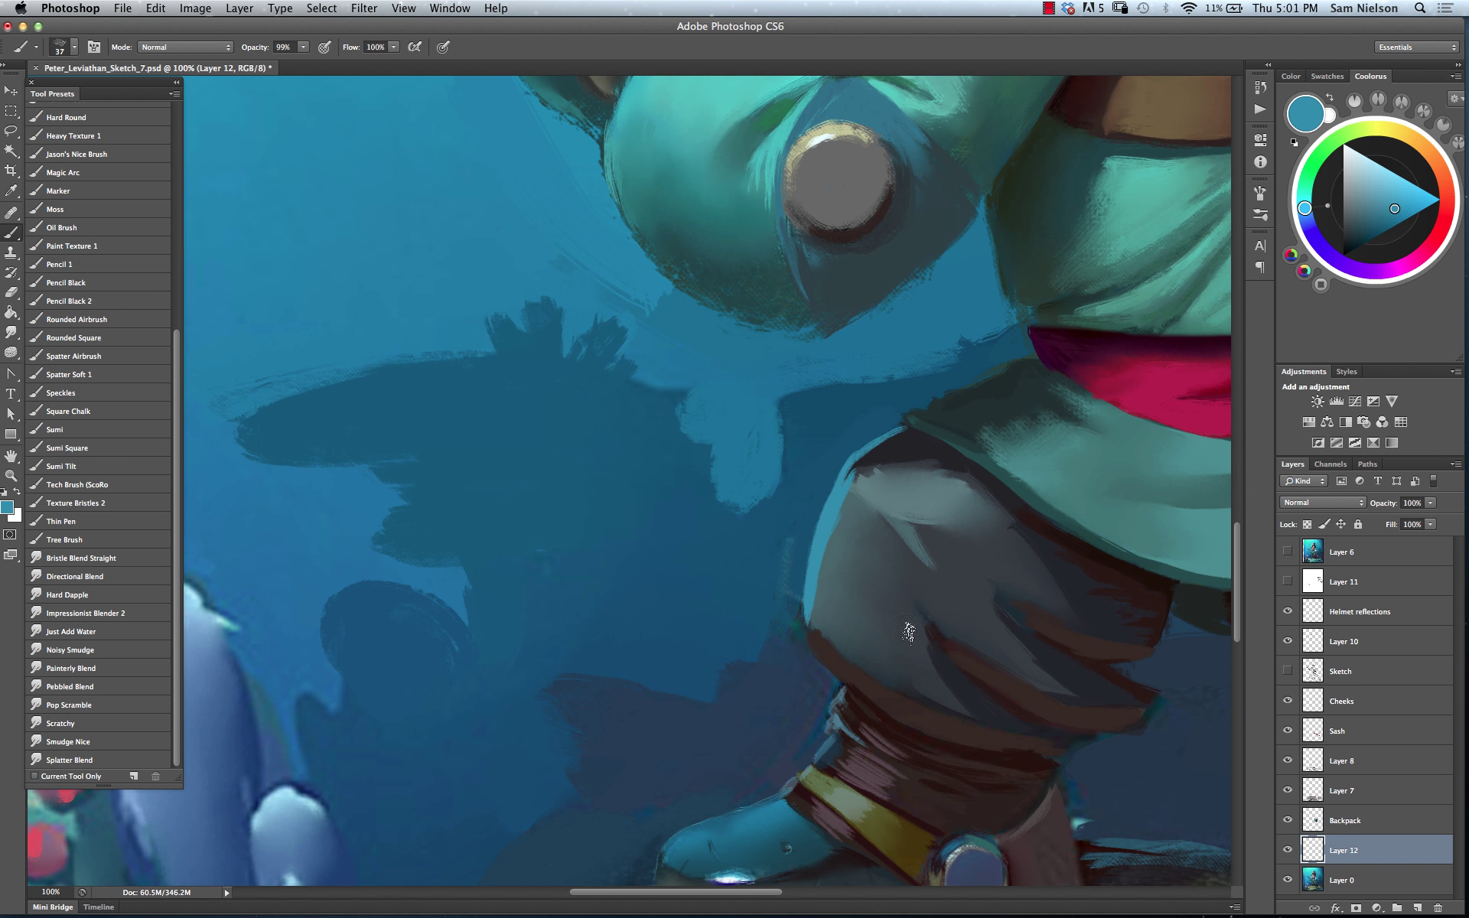
mouse_move(862, 466)
left_mouse_down()
mouse_move(902, 440)
mouse_move(858, 465)
left_mouse_up()
left_click_drag(1382, 508, 1339, 505)
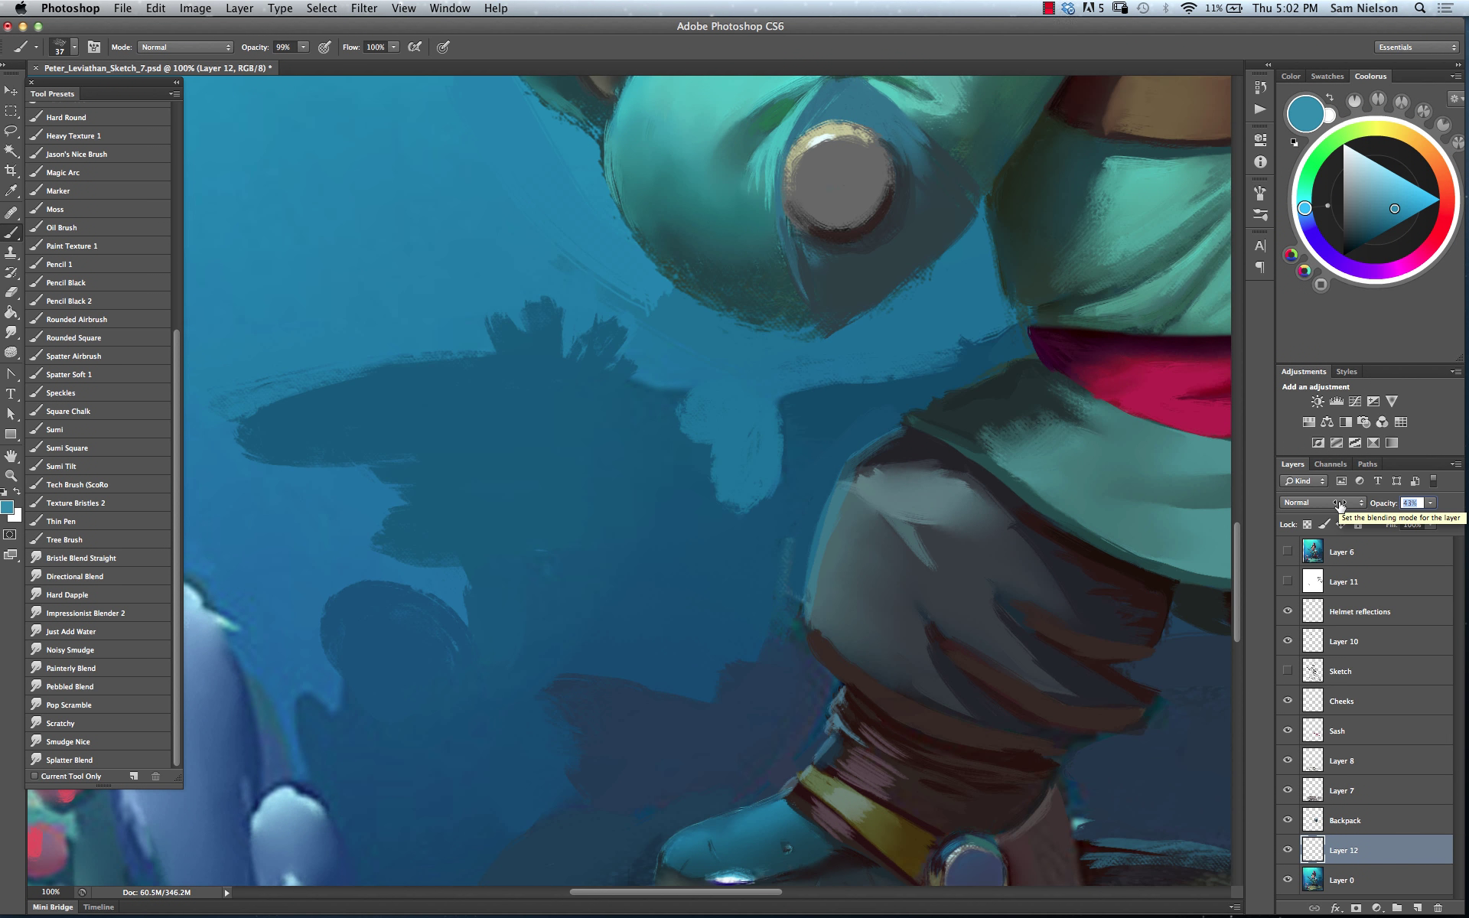
left_click_drag(1340, 505, 1462, 512)
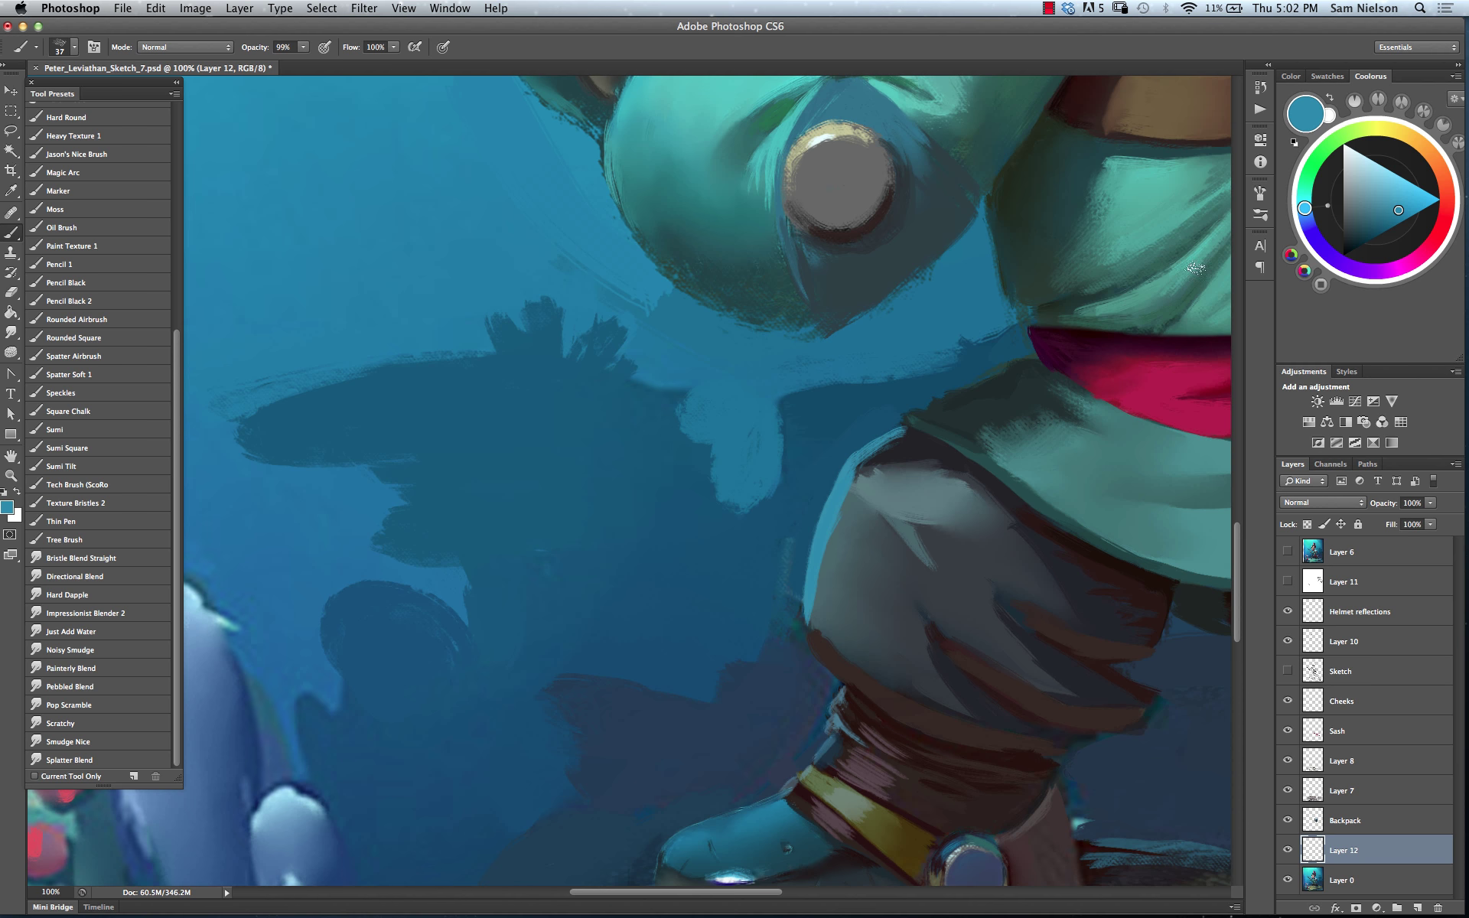
Refine the knee's rim light and its upper edge with deeper blue, sampled medium blue, dark blue and dark navy
left_click_drag(1300, 208, 1308, 222)
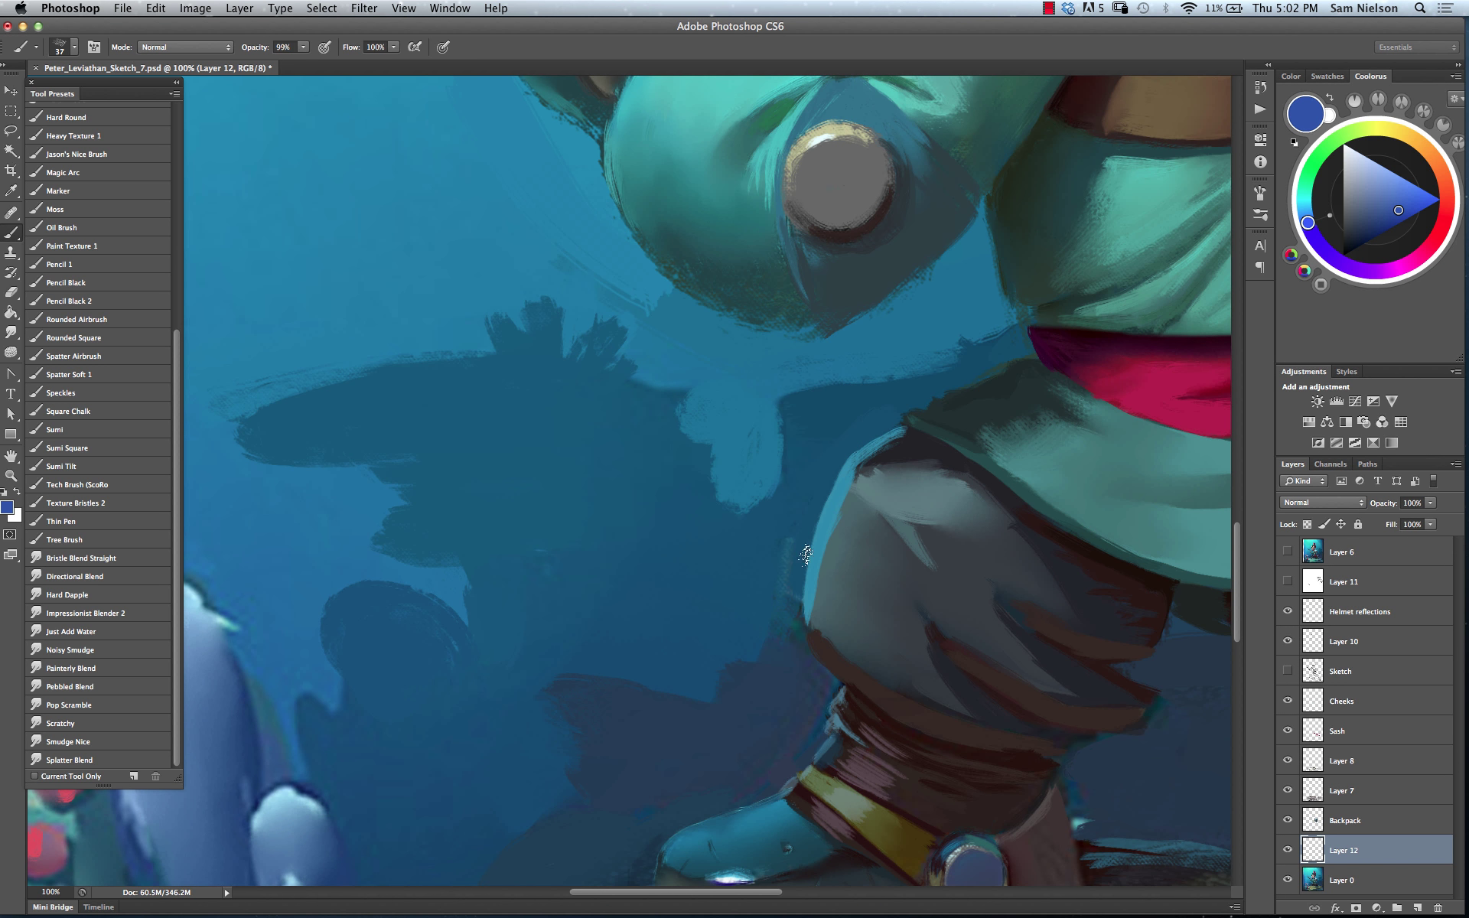
left_click(846, 493, "alt")
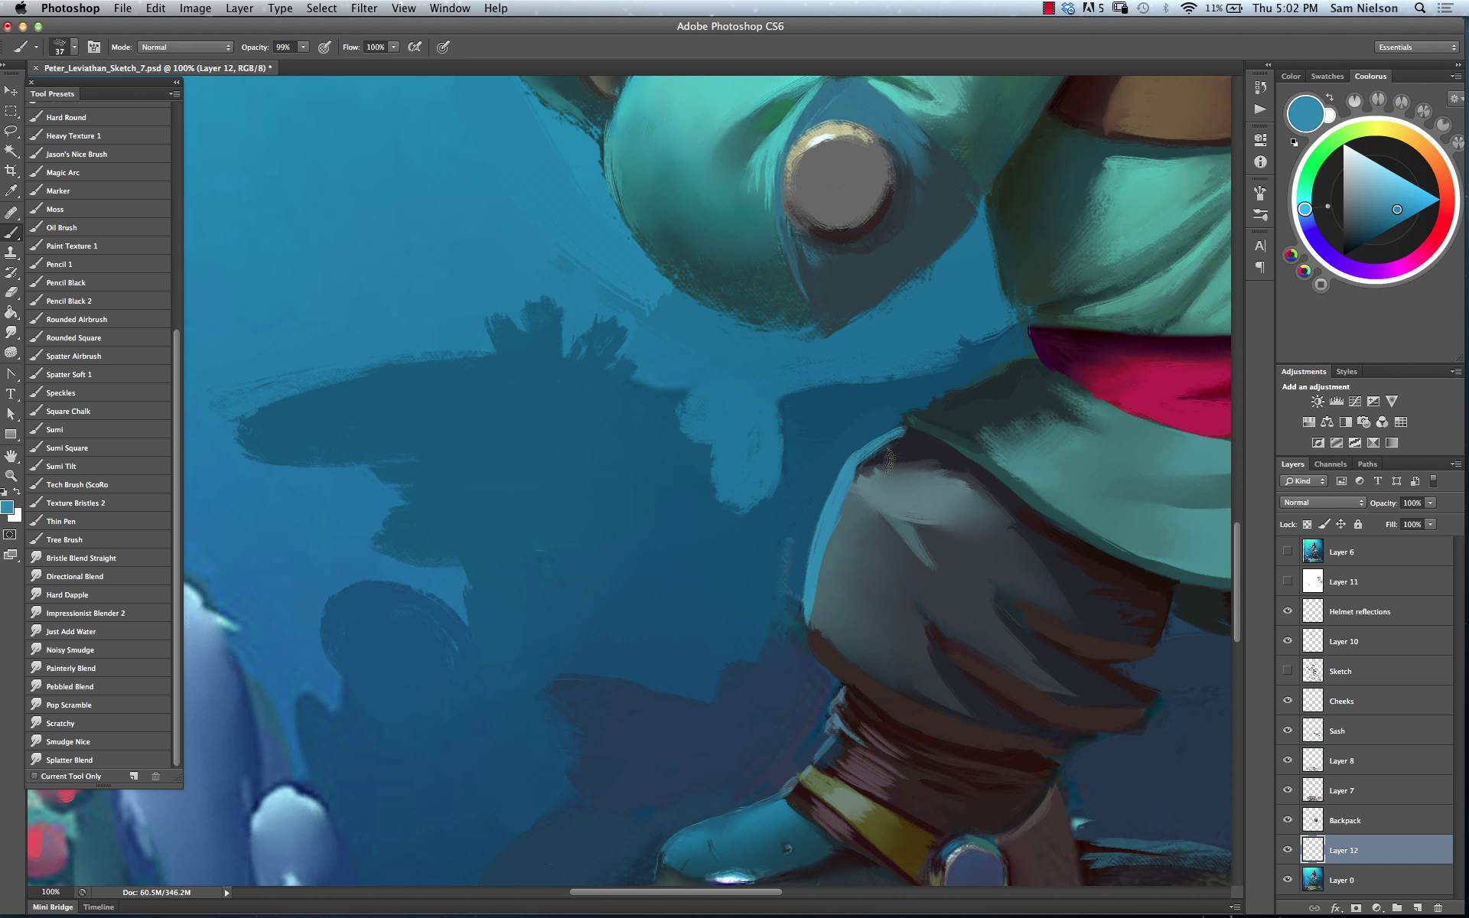
left_click(853, 476, "alt")
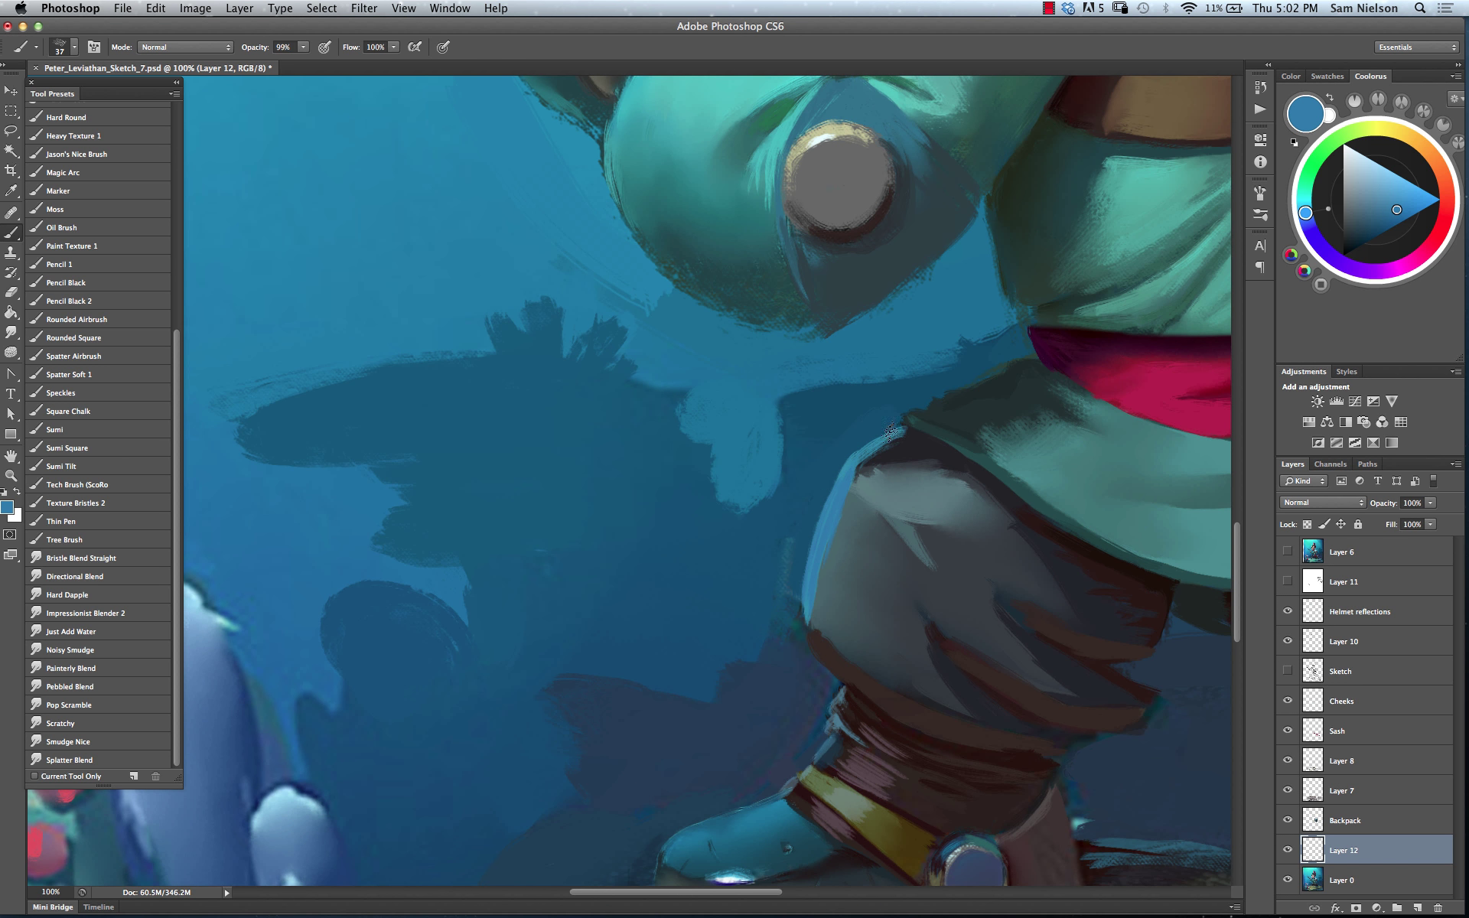
left_click(901, 400, "alt")
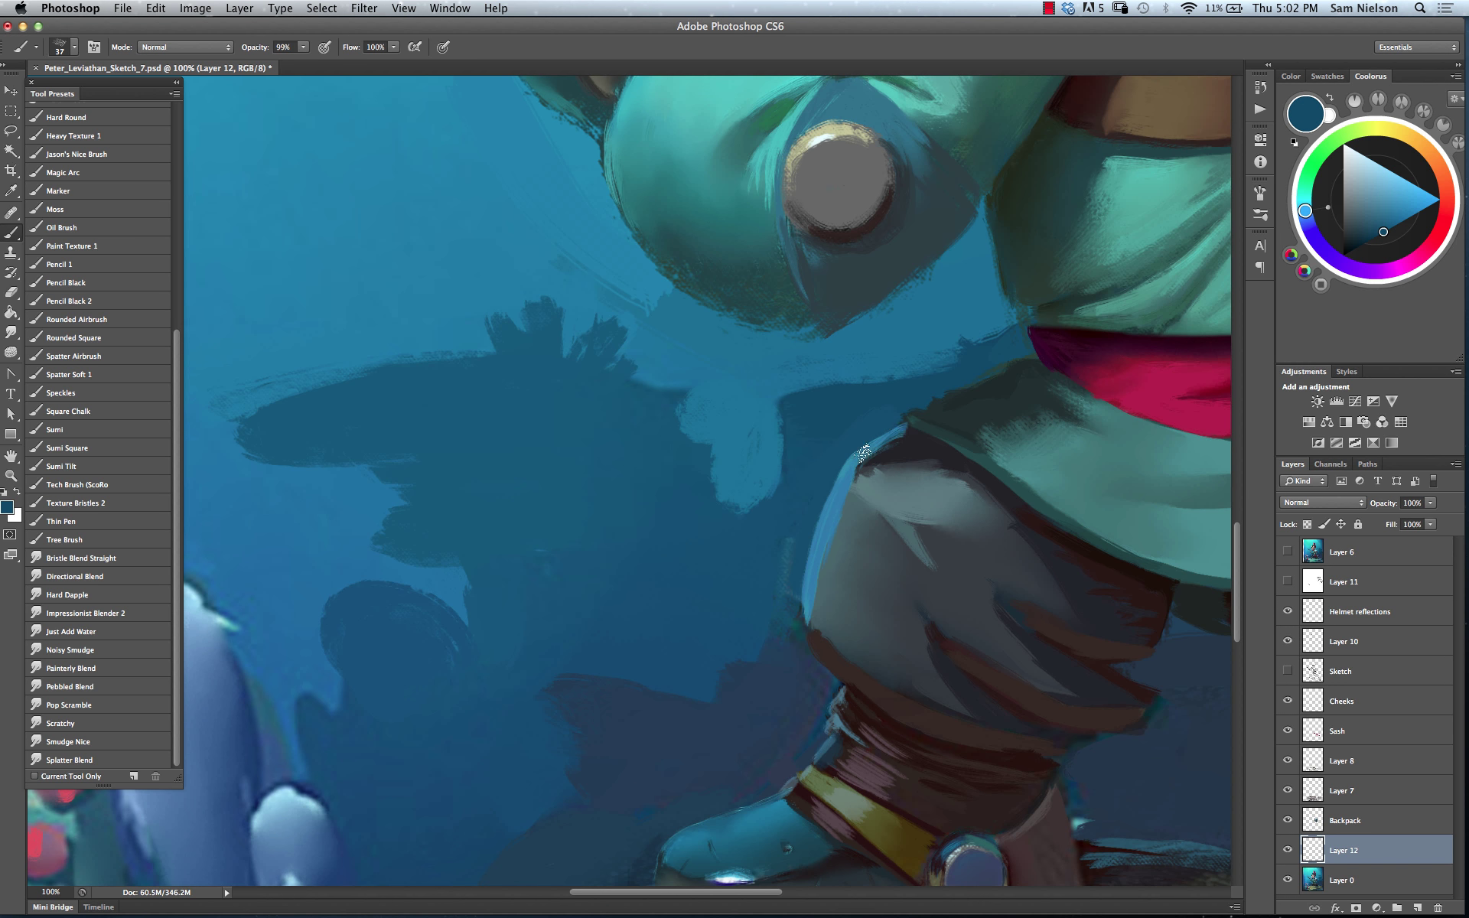
left_click(859, 465, "alt")
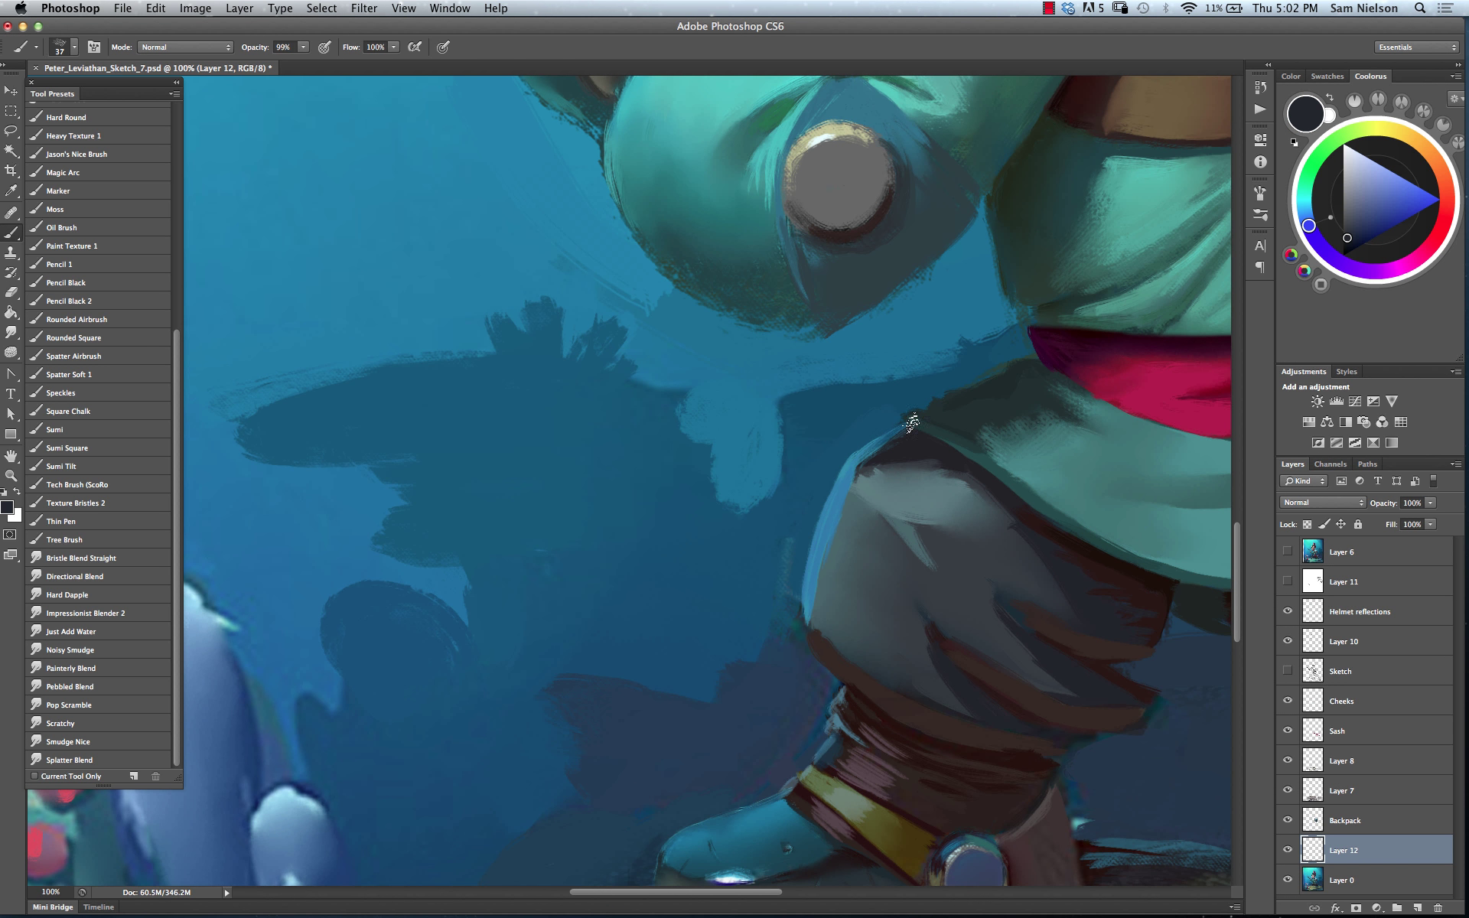
left_click(849, 475, "alt")
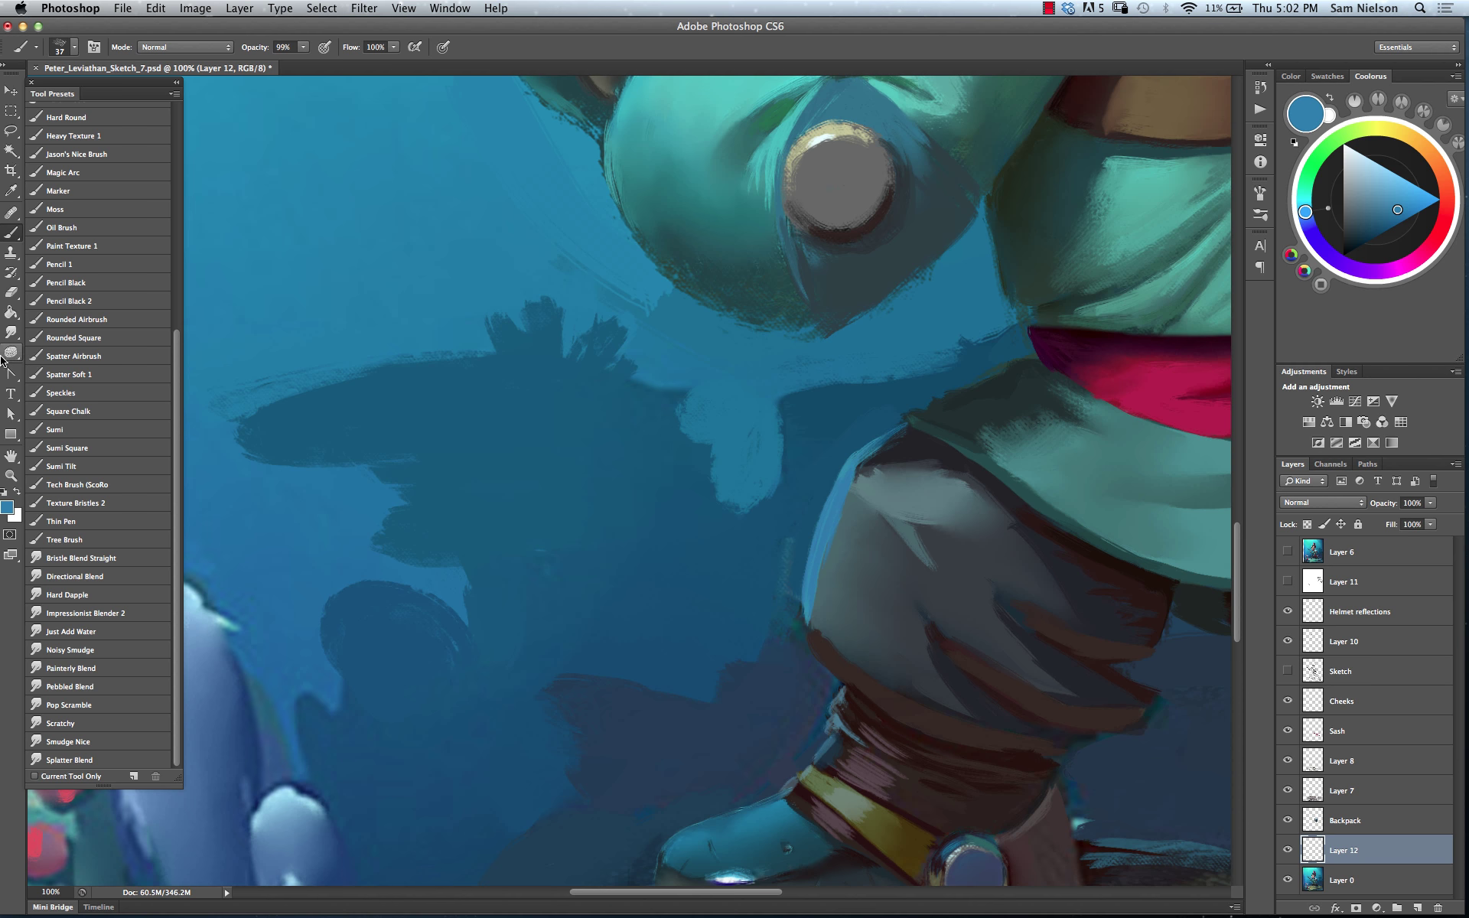
left_click(11, 325)
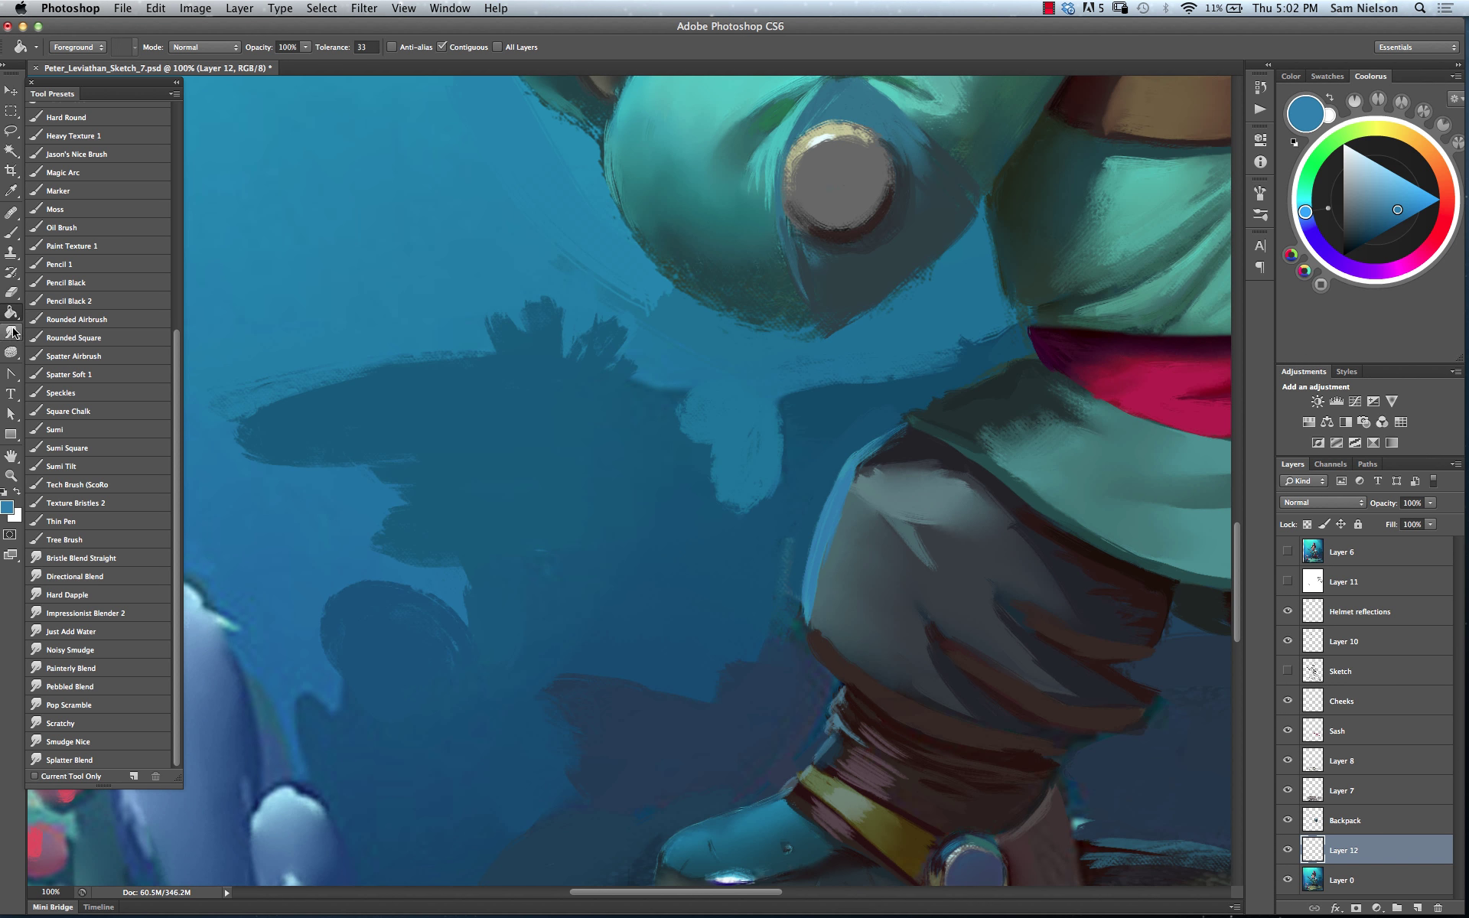